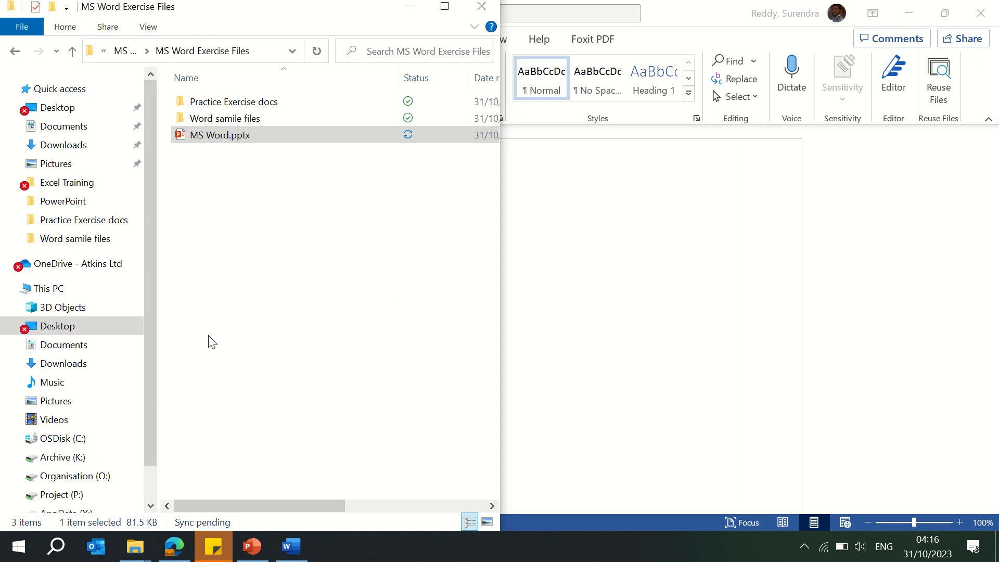
Step: Create a new Word document in the MS Word Exercise Files folder and name it MS Word Training
right_click(228, 219)
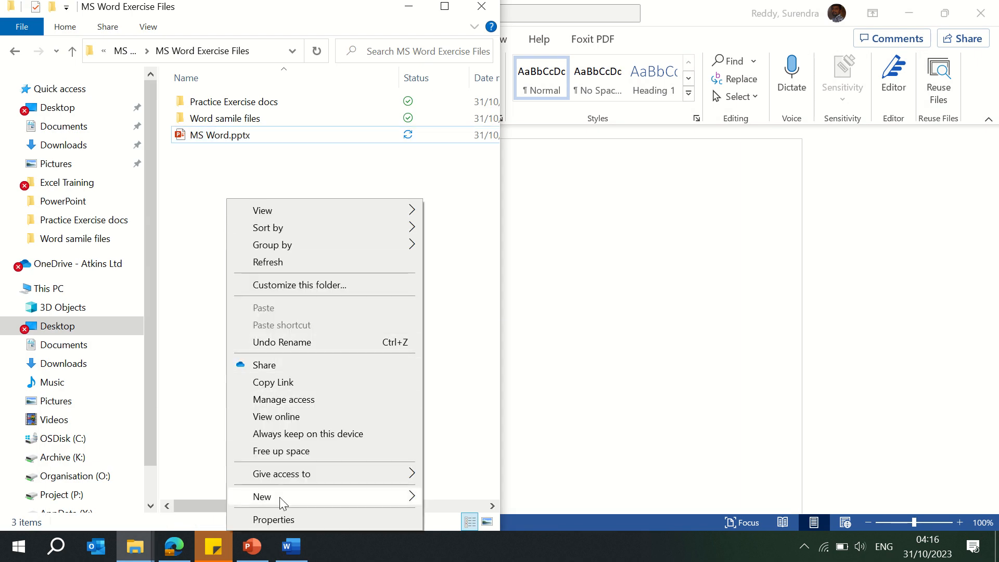
mouse_move(280, 500)
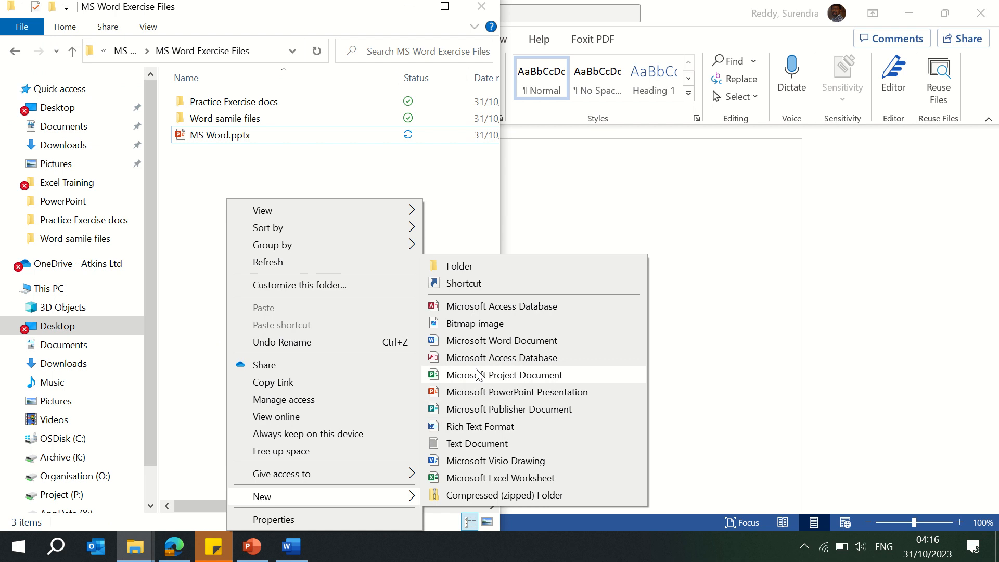
left_click(485, 341)
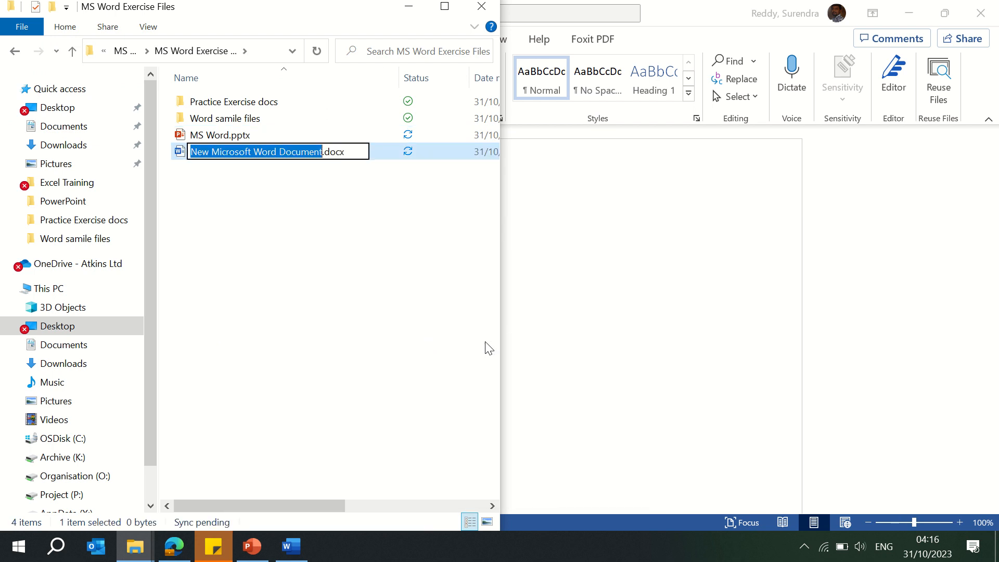
type("MS W")
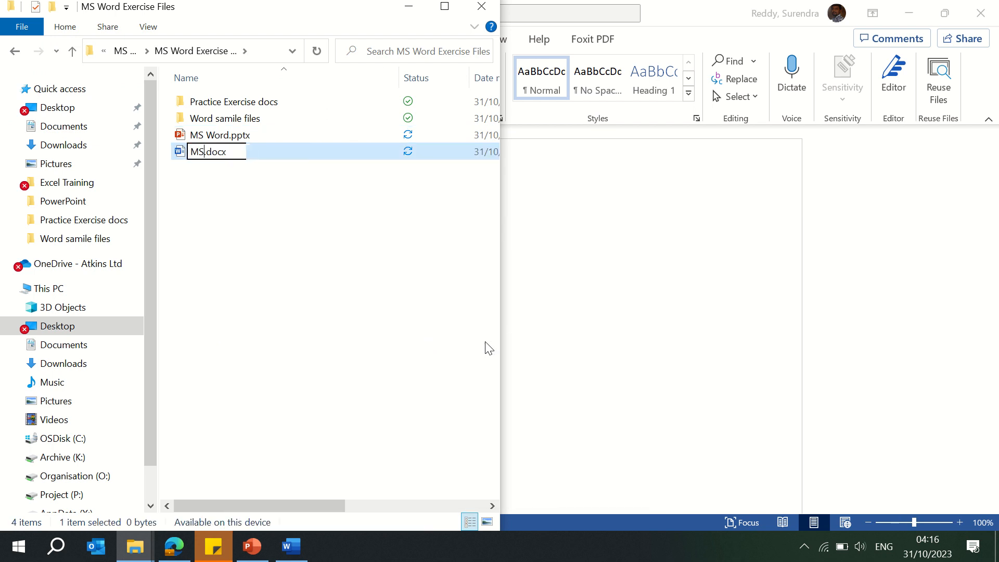
type("ord")
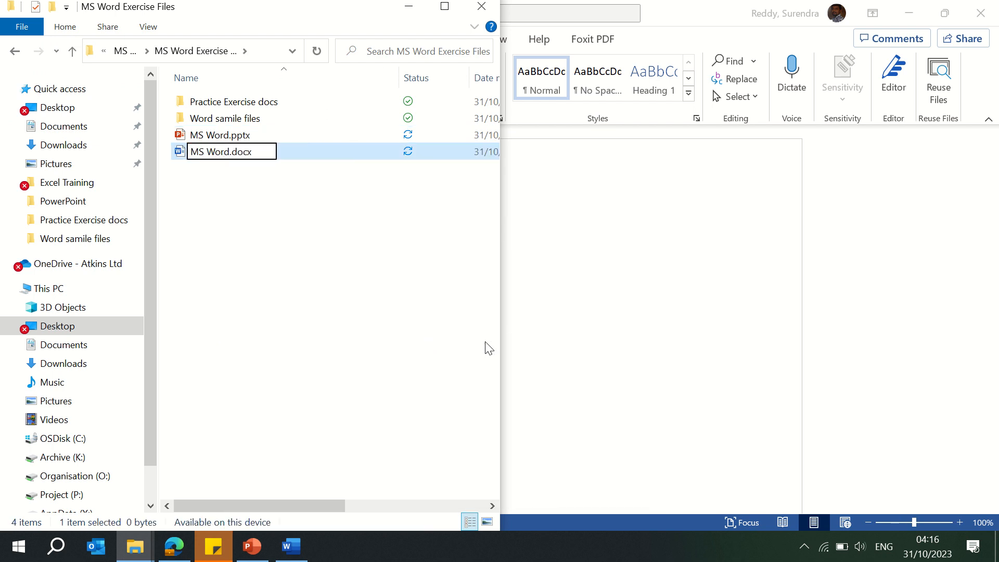
type(" Training")
key("Return")
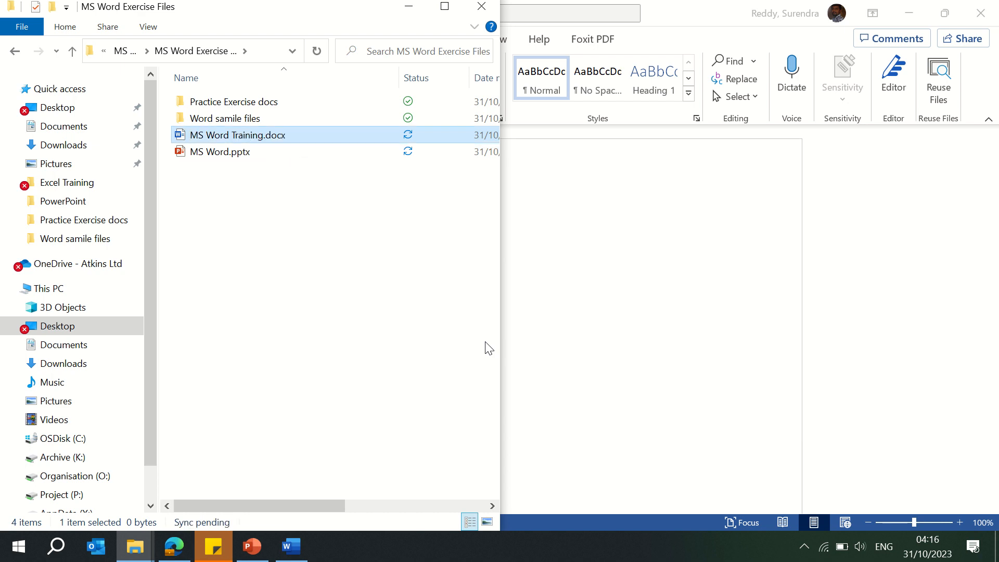
Step: Open the Word samile files folder to view its contents and return to the parent folder
left_click(218, 119)
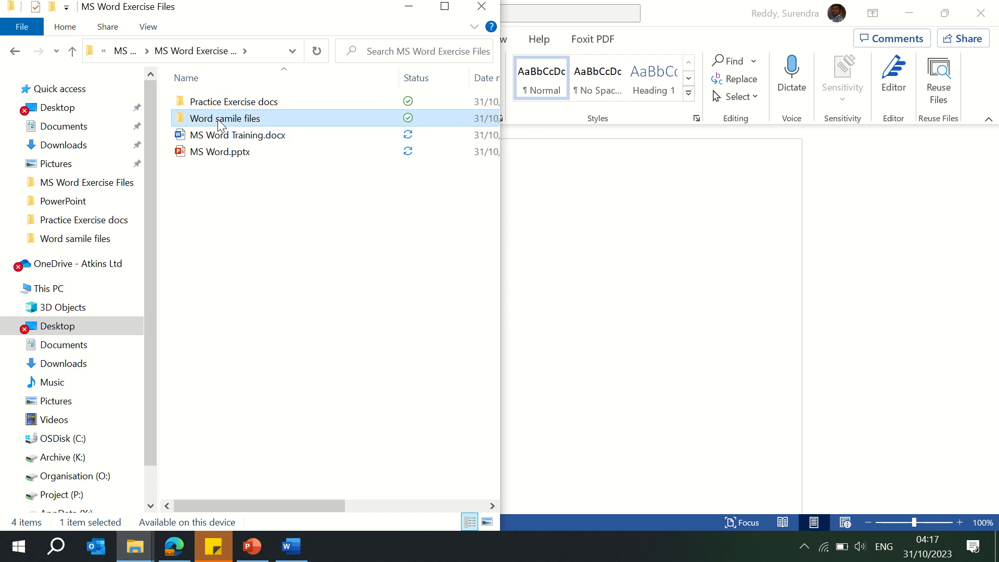
double_click(218, 119)
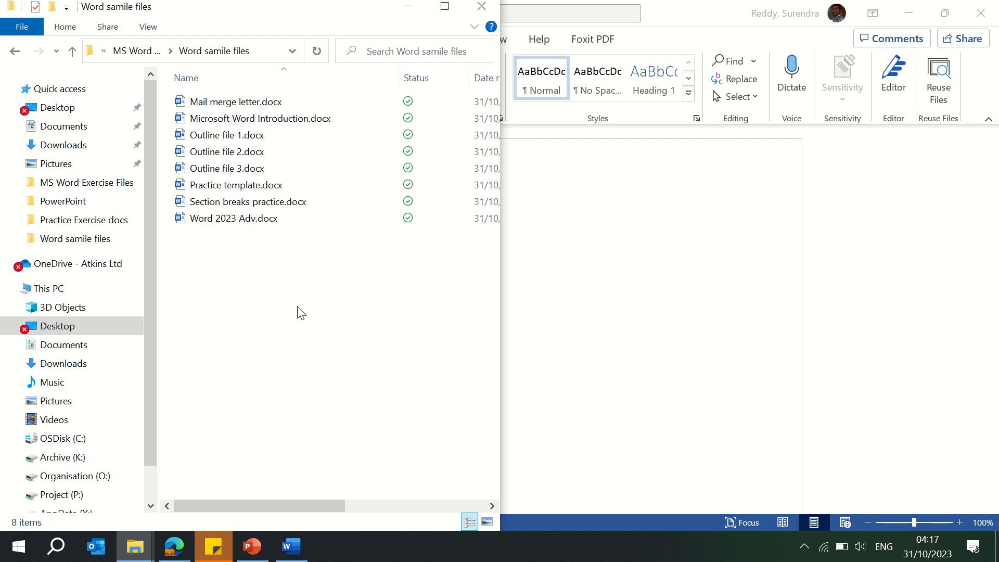
key("BackSpace")
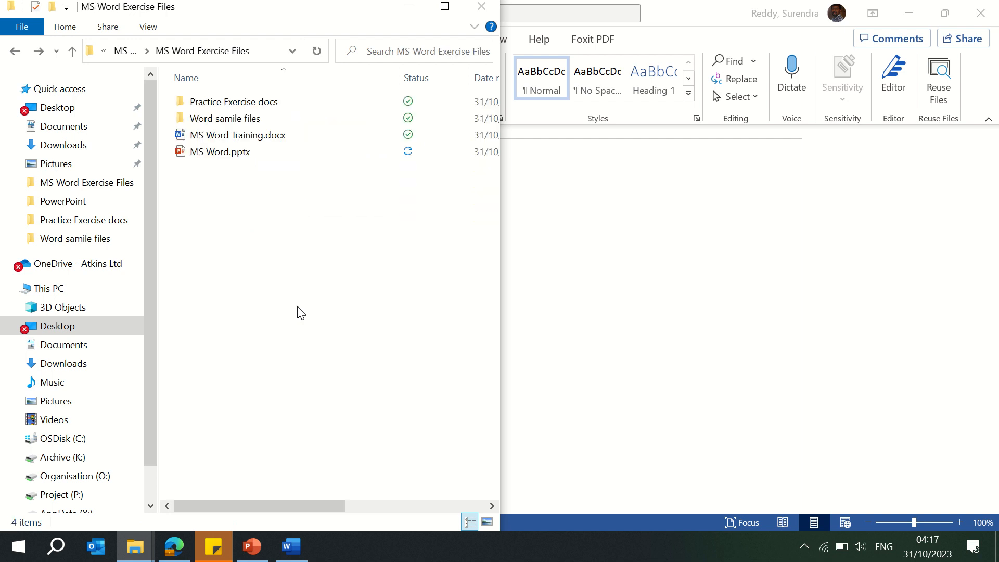
Step: Create a new blank document from the File home screen and close it
left_click(604, 256)
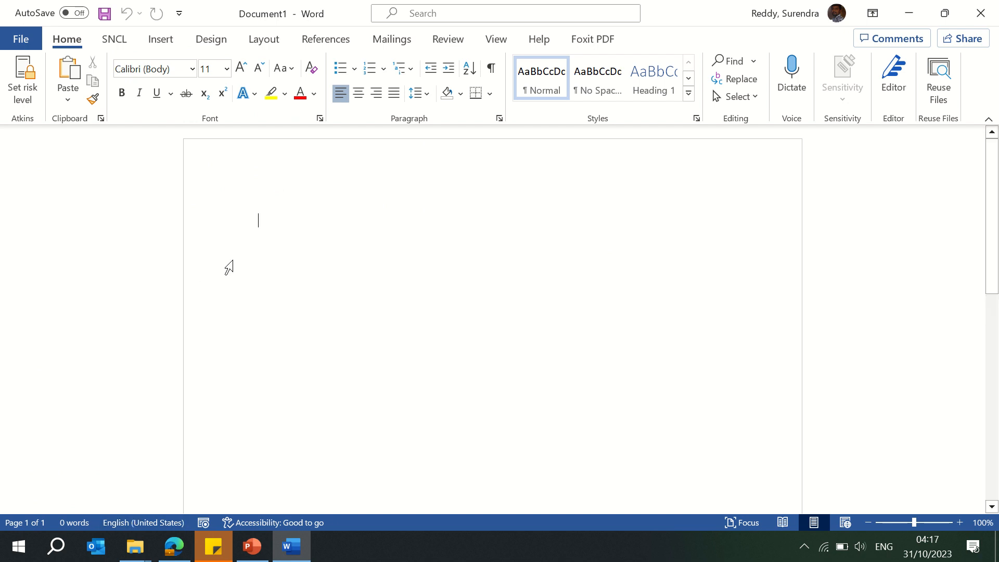
left_click(21, 39)
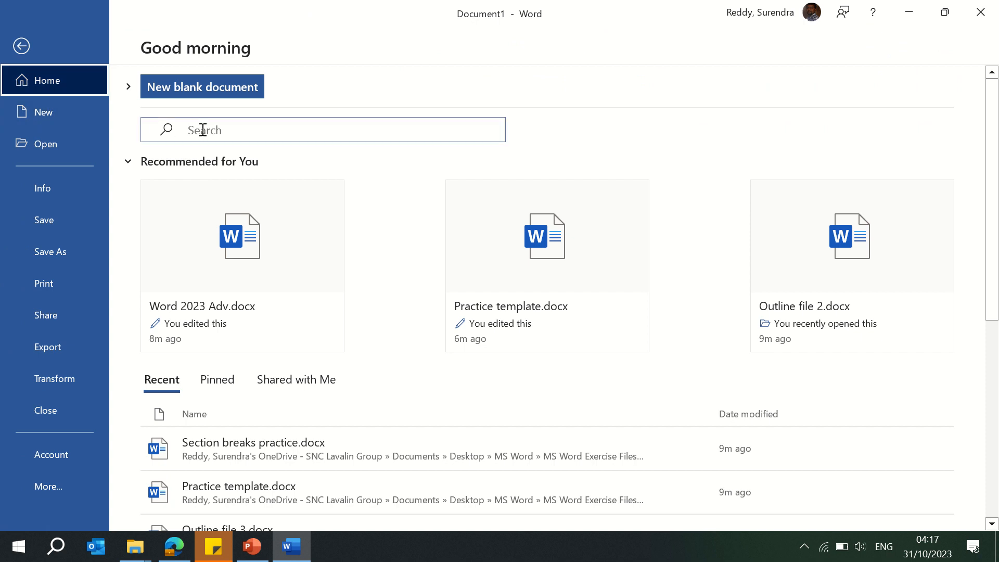
left_click(191, 92)
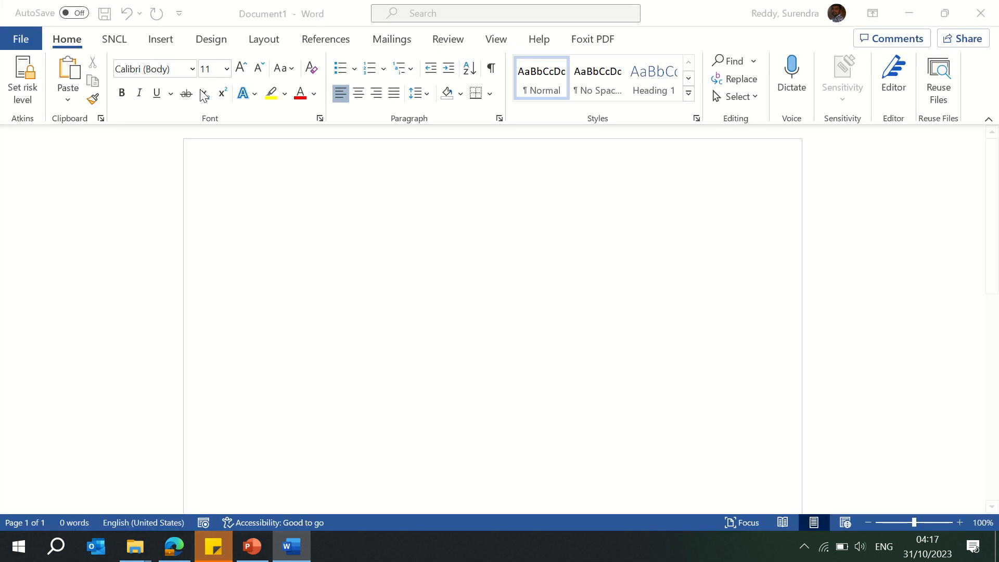
left_click(983, 15)
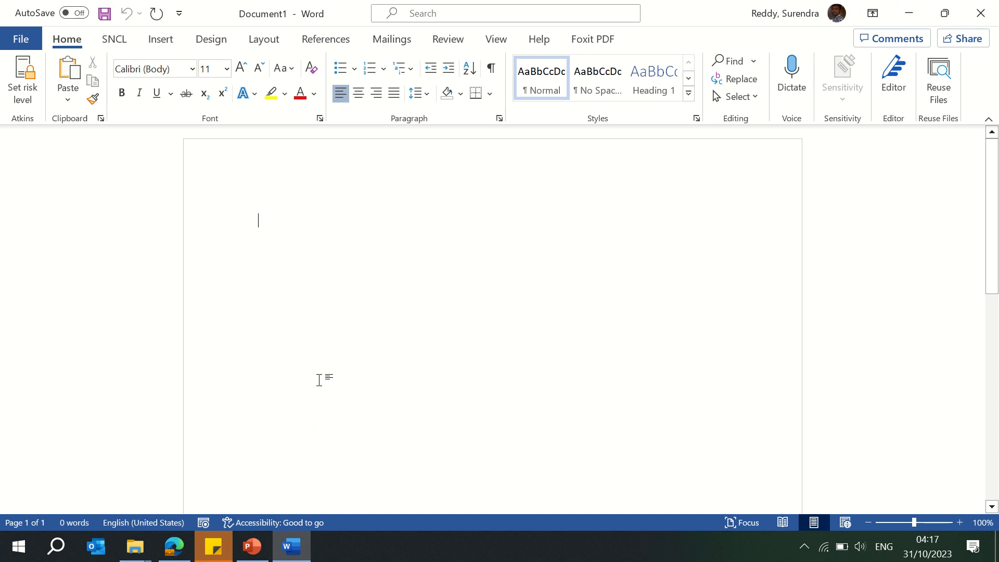
Step: Create another blank document with the new-document shortcut, then close it and Document1
key("ctrl+n")
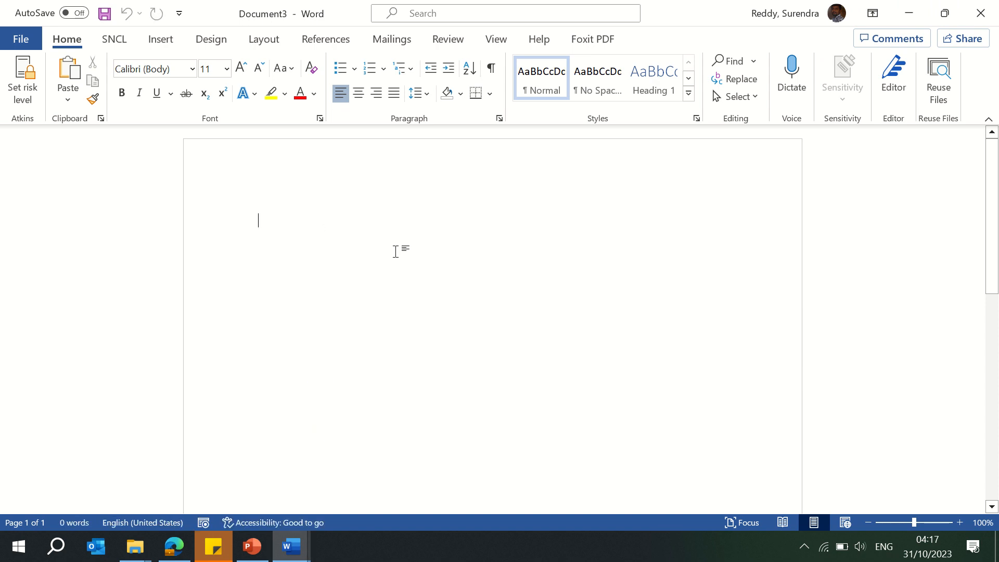
left_click(979, 14)
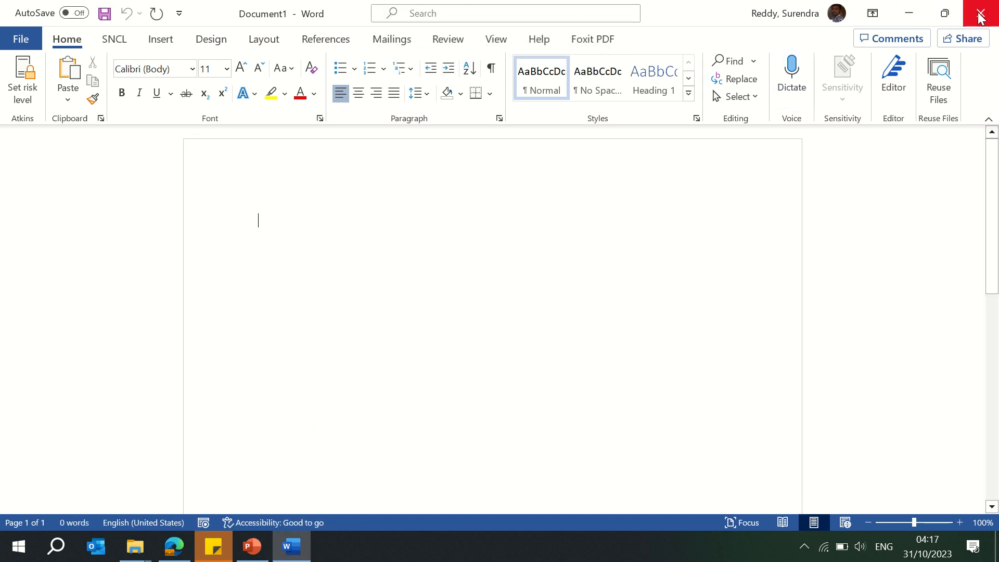
left_click(980, 16)
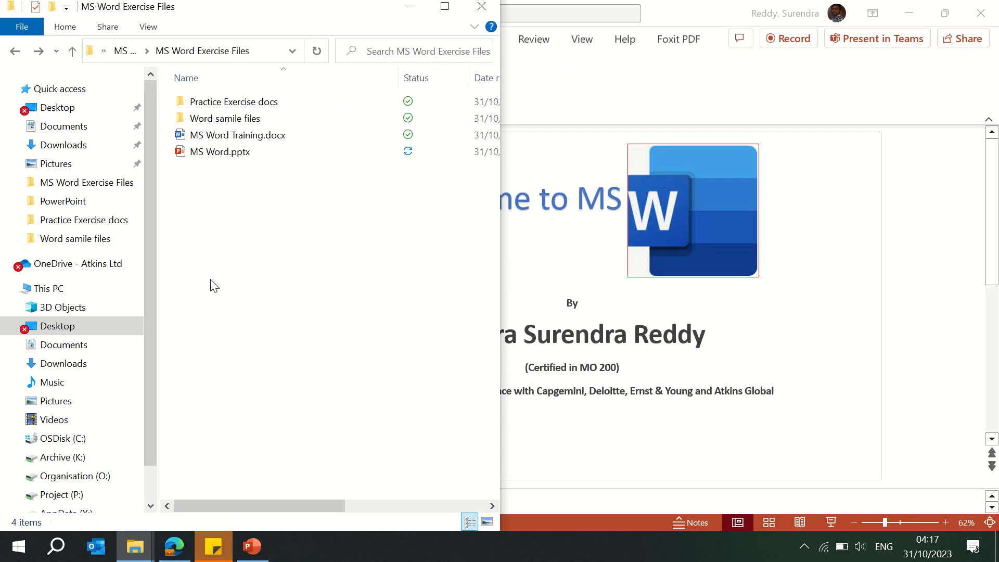
Step: Open MS Word Training.docx and show the Office templates on the New page
double_click(260, 136)
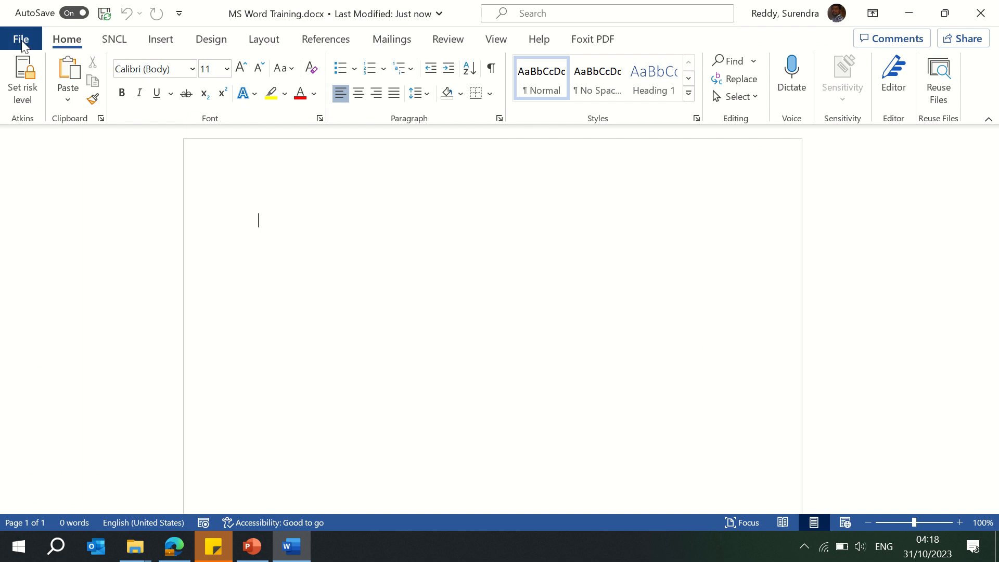
left_click(22, 42)
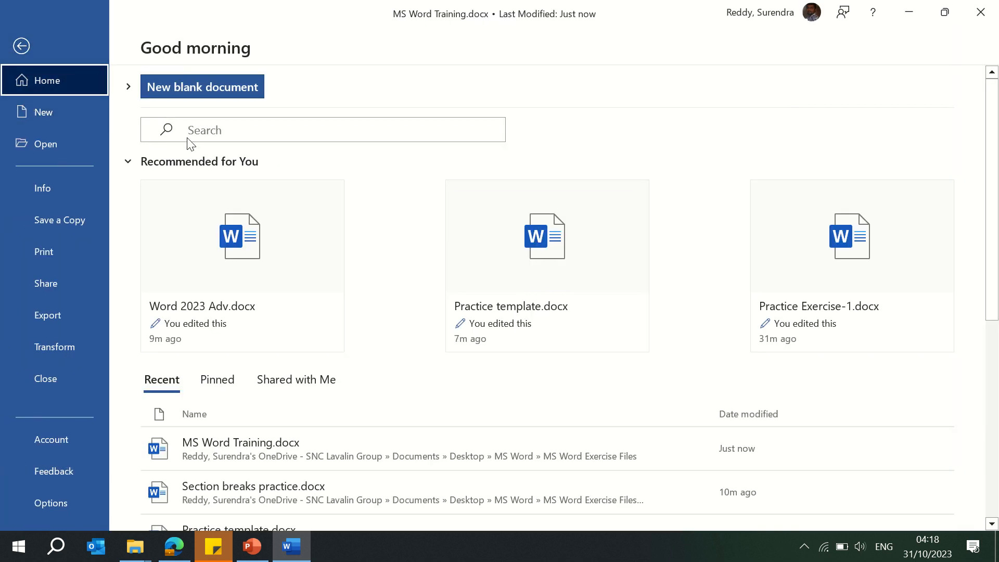
left_click(61, 116)
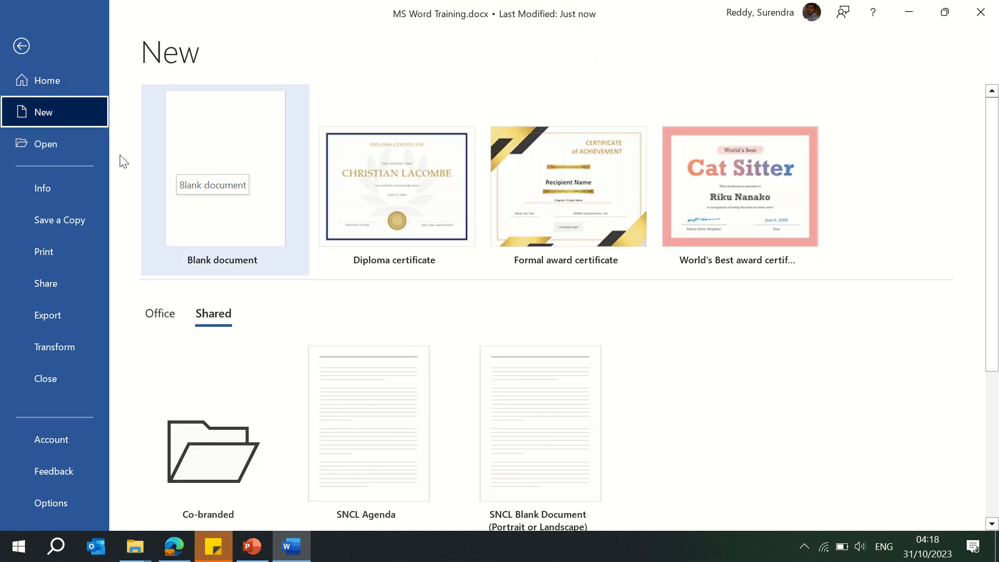
left_click(167, 324)
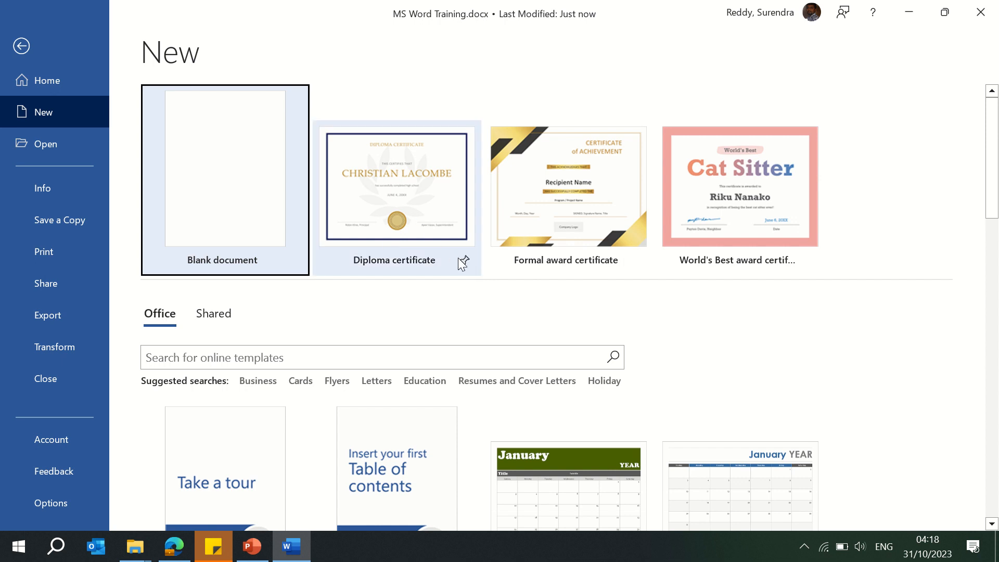
Step: Remove the Diploma certificate, Formal award certificate and World's Best award certificate templates from the featured list
right_click(423, 202)
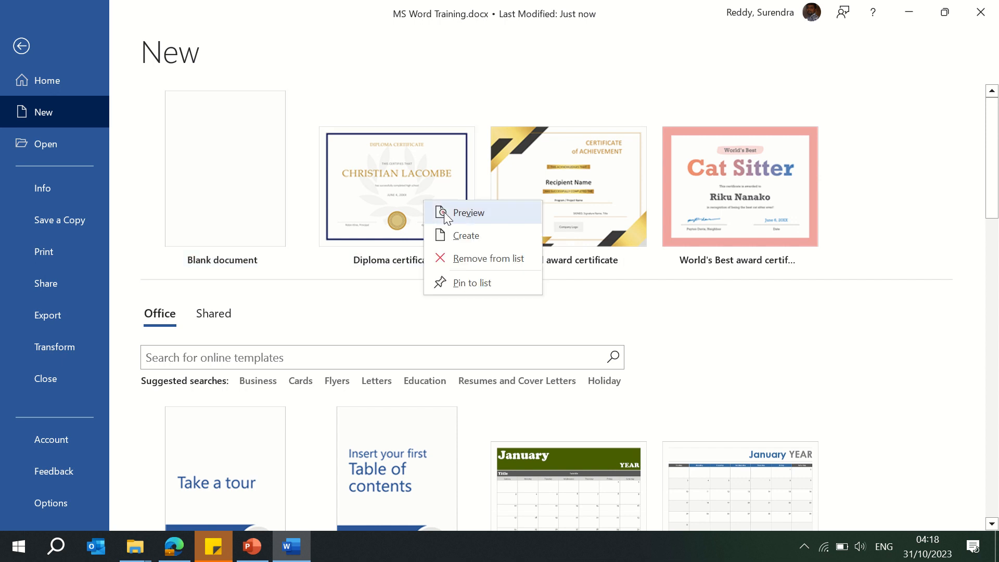
left_click(464, 258)
right_click(392, 209)
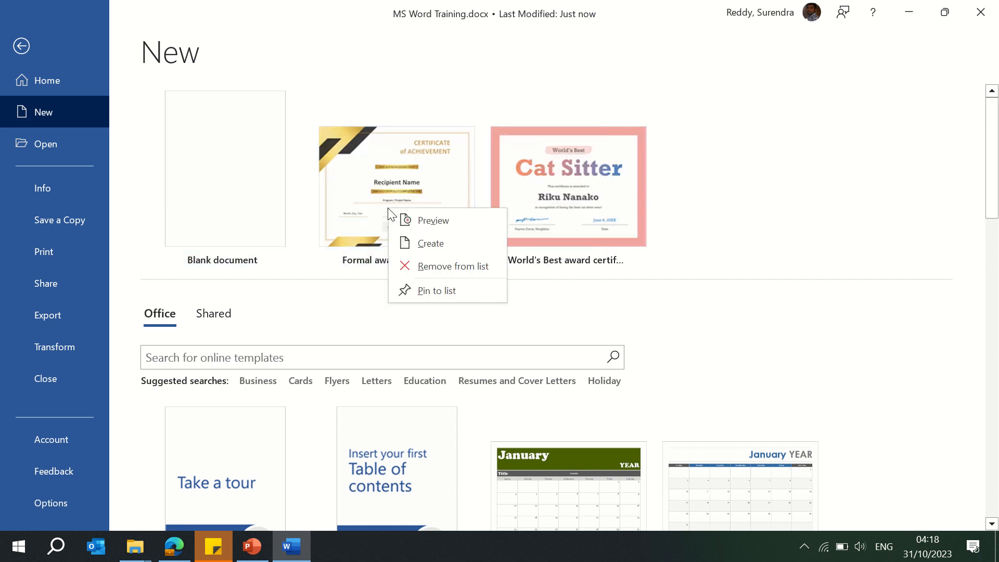
left_click(435, 264)
right_click(397, 202)
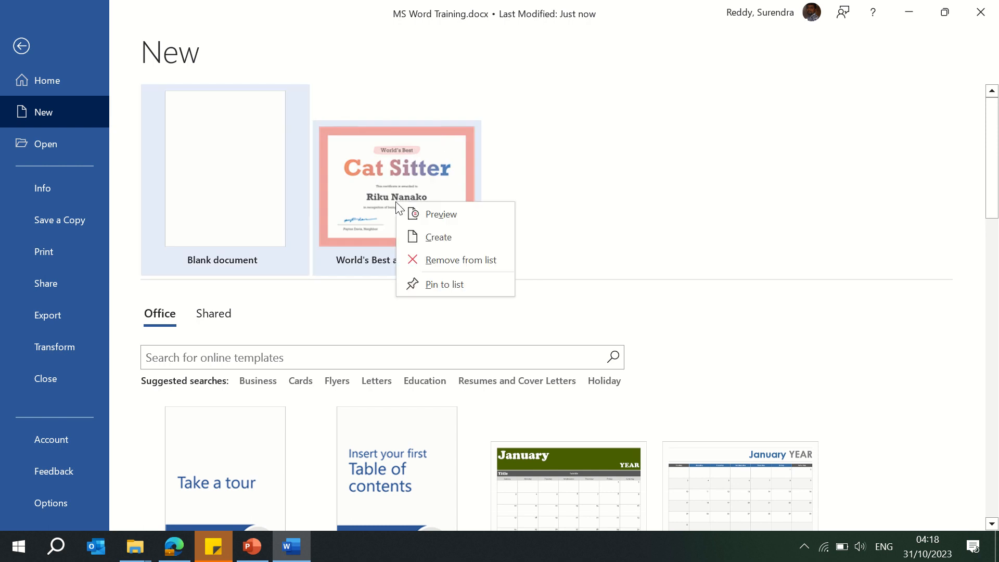
left_click(445, 260)
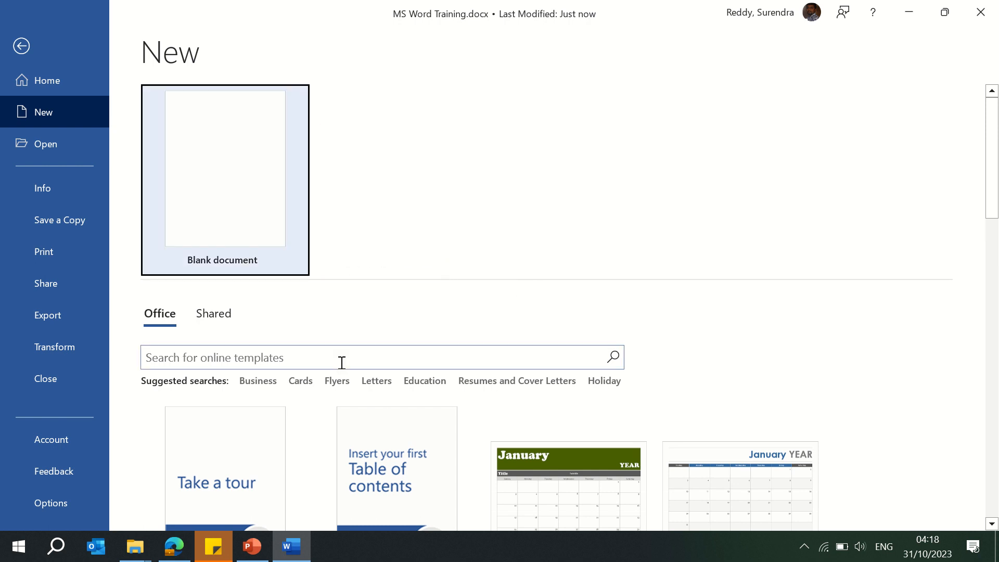
Step: Browse the Business template suggestions, then search the online templates for invoice
left_click(262, 384)
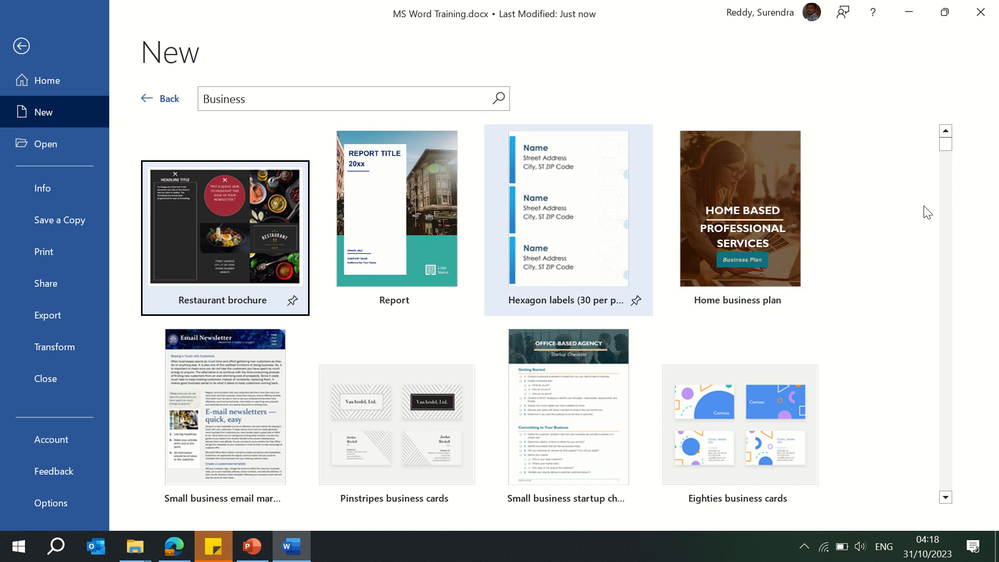
left_click_drag(949, 150, 950, 66)
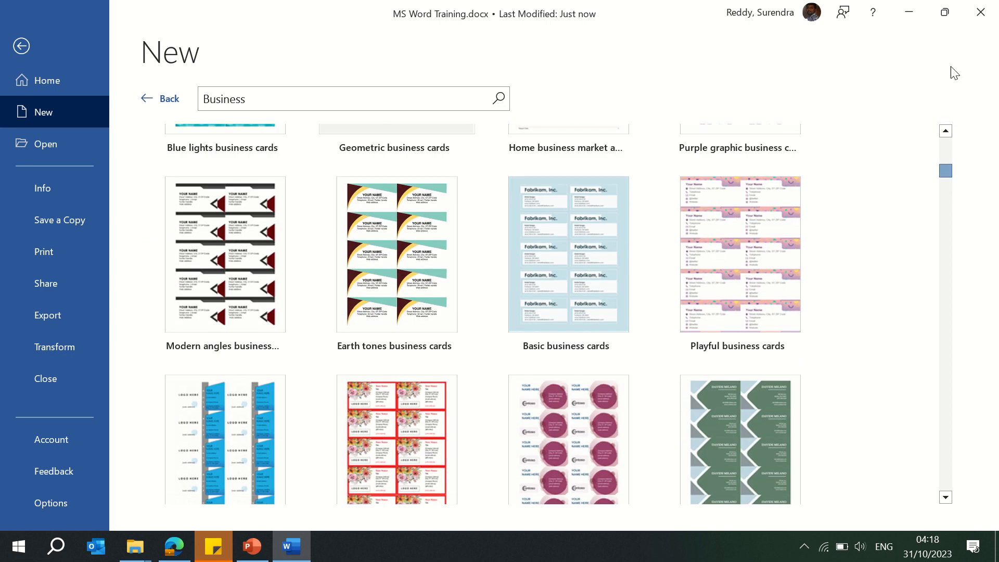
left_click(352, 100)
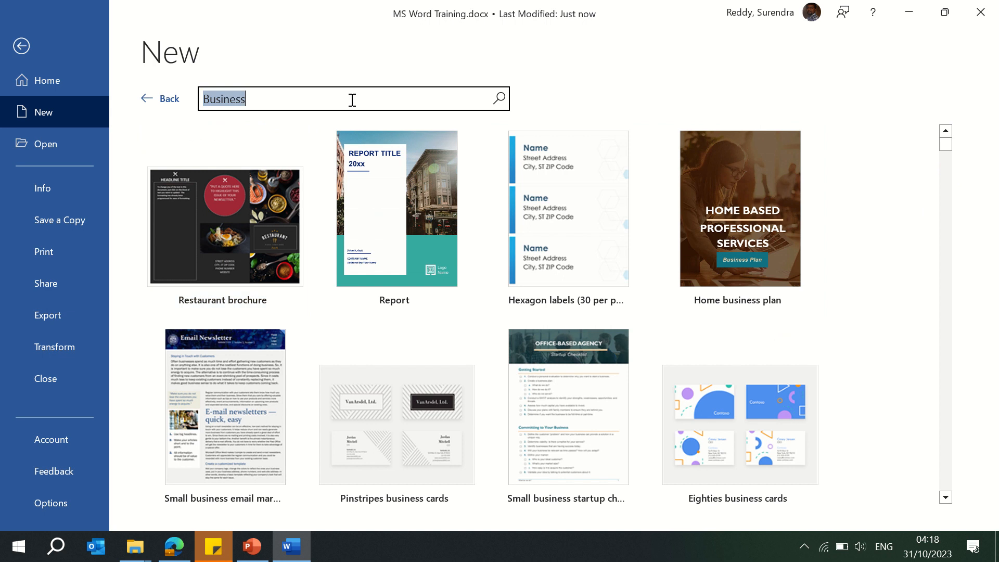
type("in")
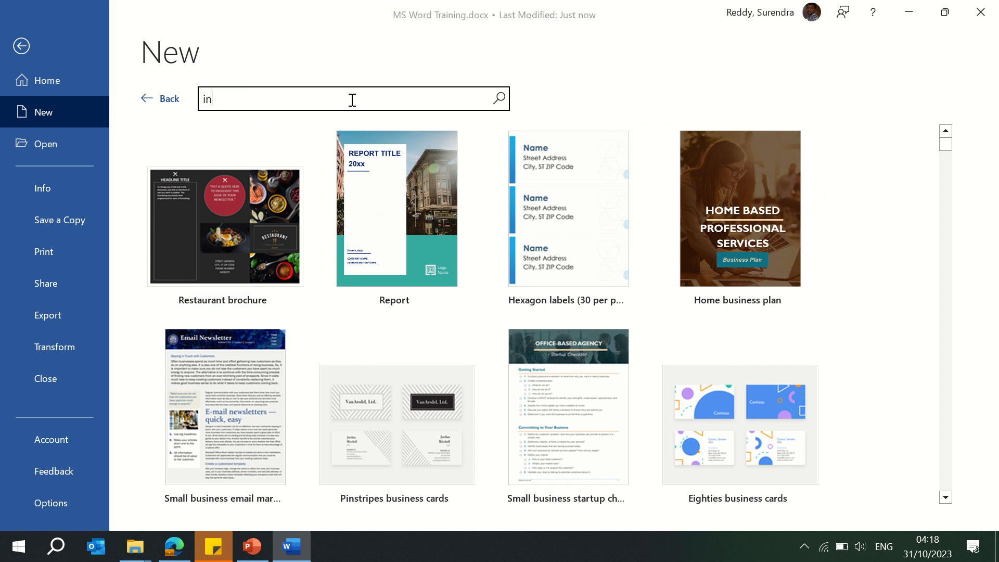
type("voice")
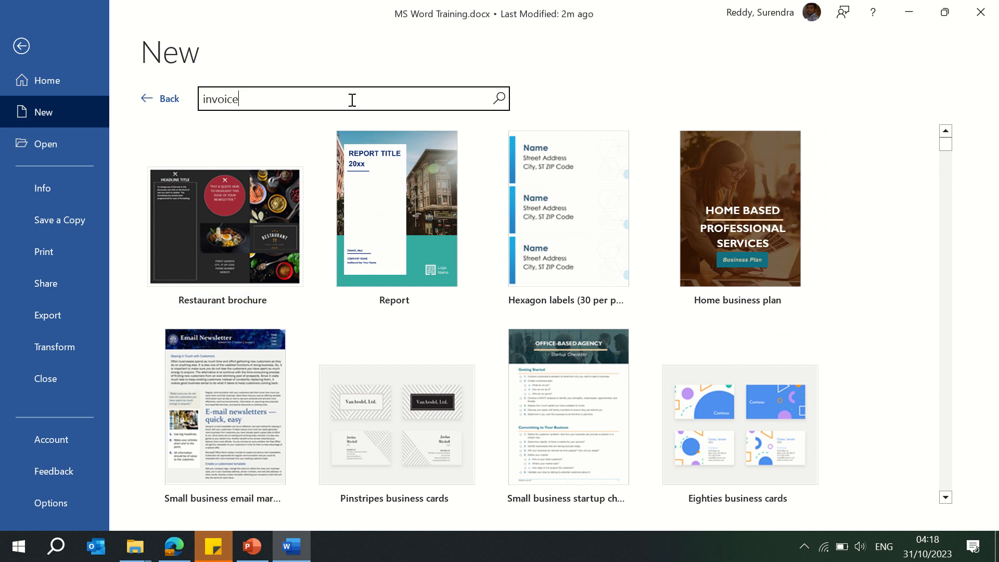
key("Return")
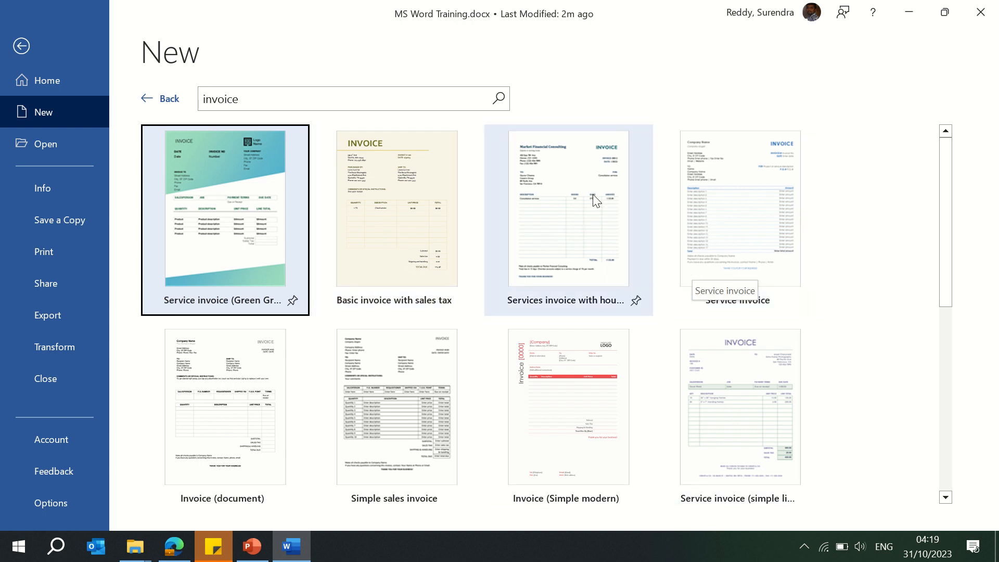
Step: Create a new document from the Services invoice with hours template
left_click(576, 210)
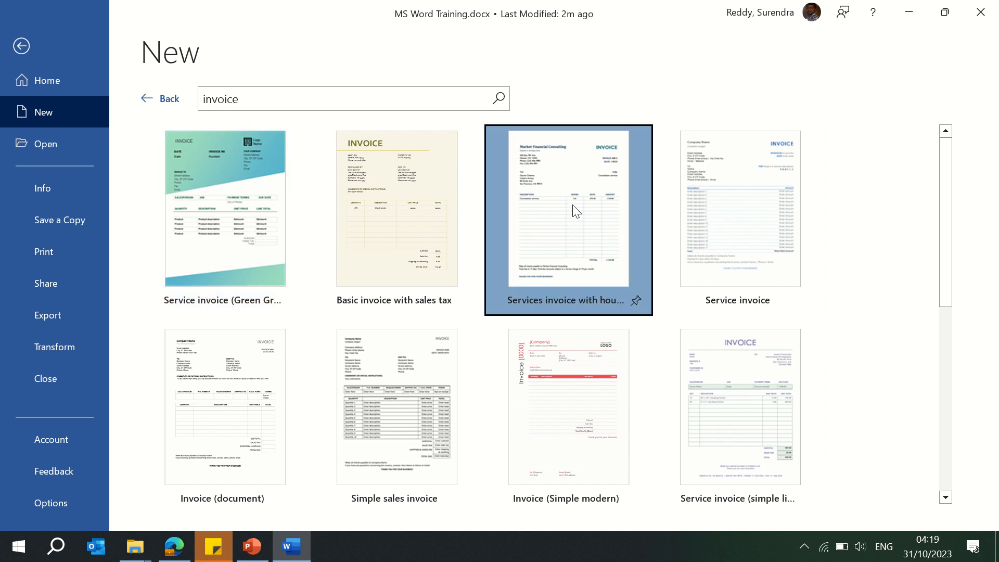
left_click(576, 210)
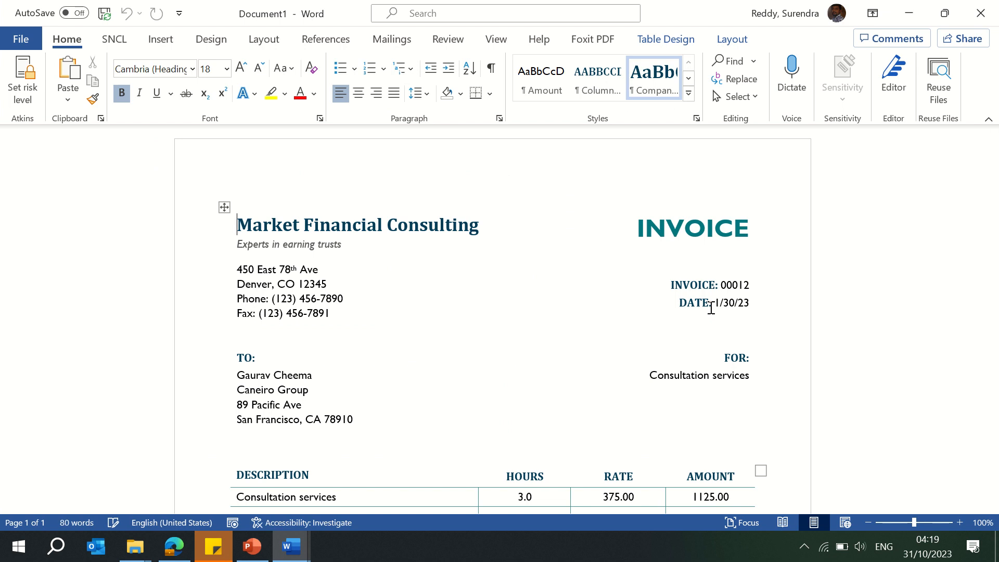
Step: Move through the new invoice document to review its header, addresses and item table
key("Page_Down")
key("Page_Up")
key("Page_Up")
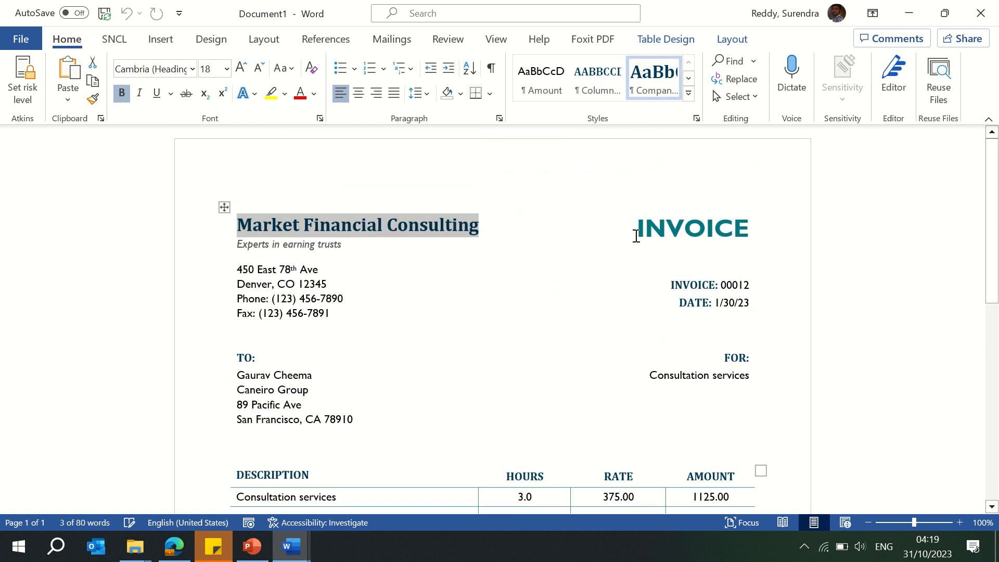
key("Down")
key("Down")
key("Down")
key("Down")
key("Down")
key("Down")
key("Down")
key("Down")
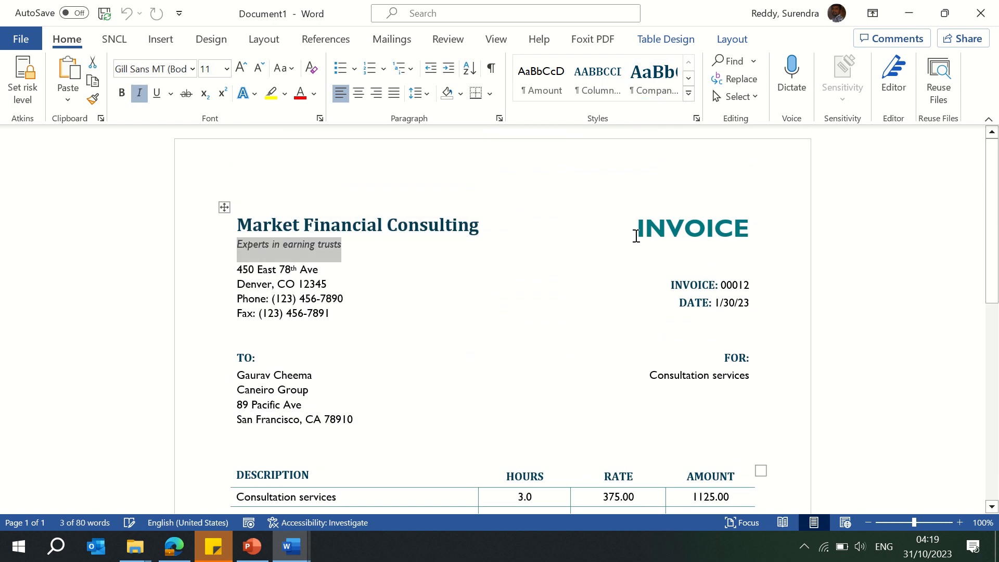
key("Page_Down")
key("Page_Down")
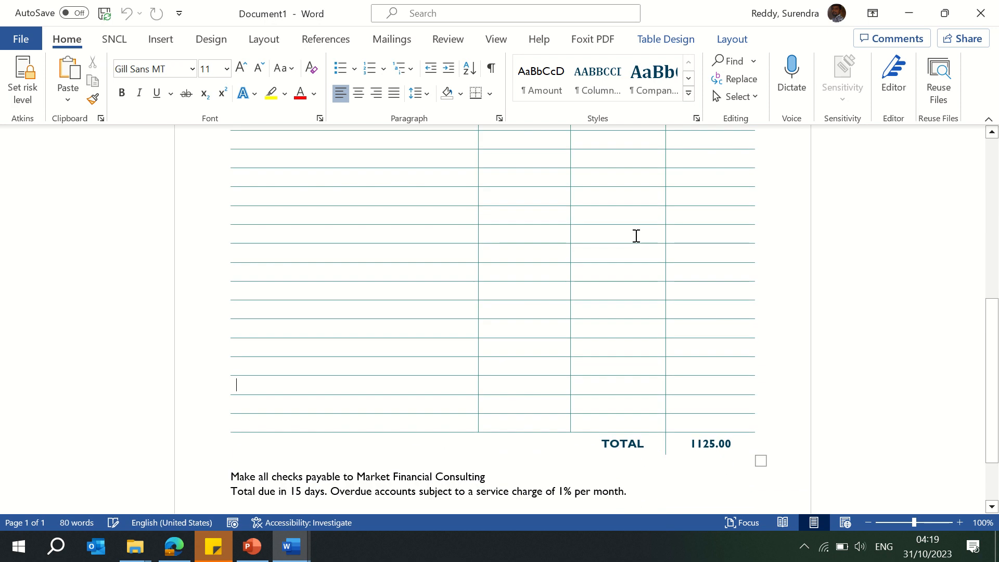
Step: Return to the top of the invoice document in its Word window
key("Page_Up")
key("Page_Up")
key("Page_Up")
mouse_move(367, 44)
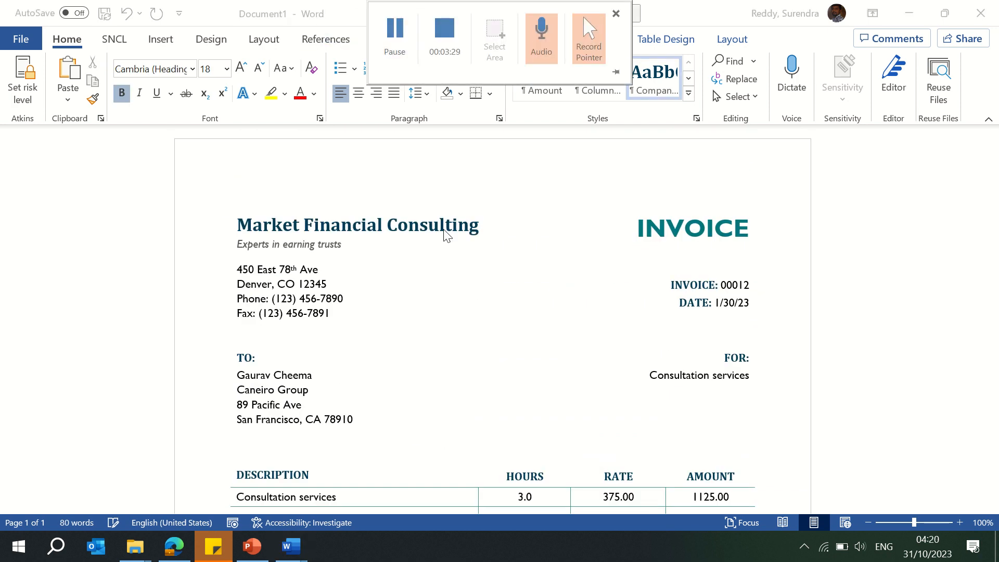
mouse_move(299, 553)
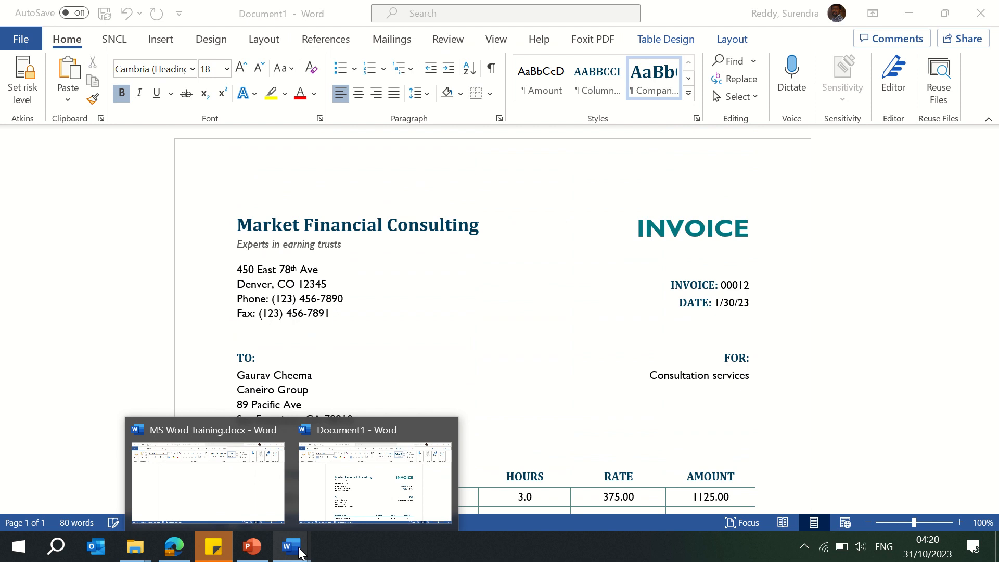
left_click(330, 484)
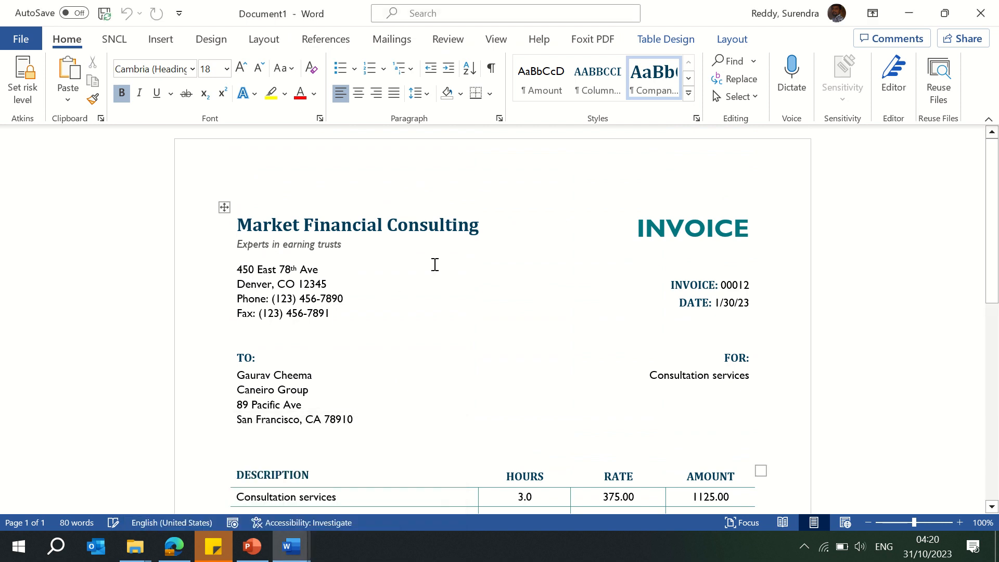
Step: Create a new document from the Insert your first table of contents tutorial template among the Office templates
left_click(20, 46)
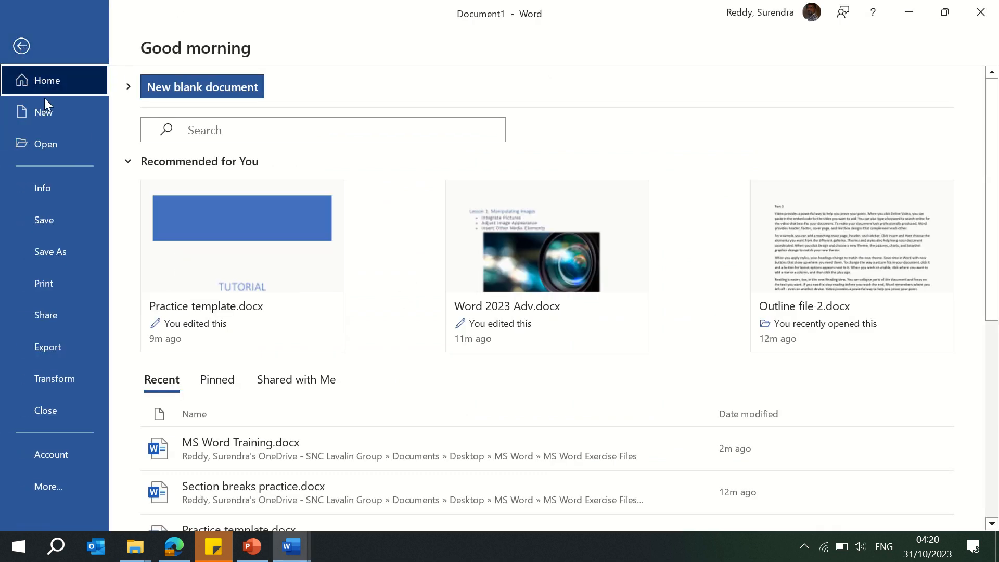
left_click(49, 114)
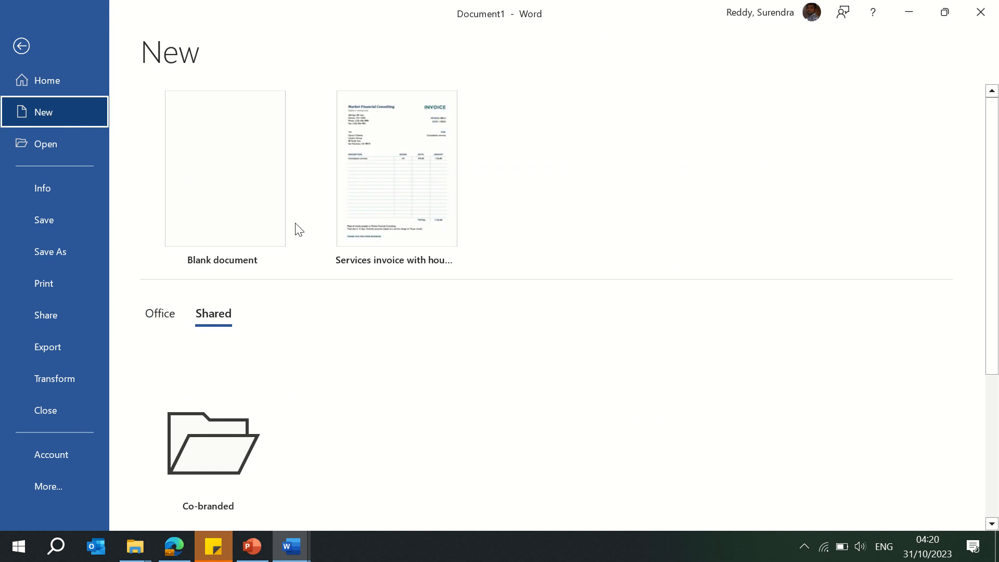
left_click(165, 318)
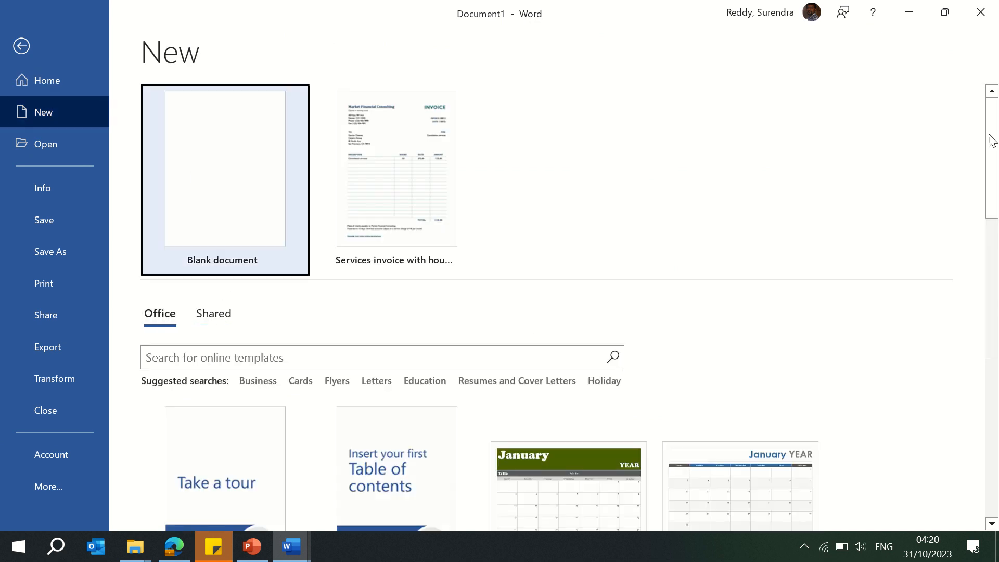
scroll(185, 367, "down", 3)
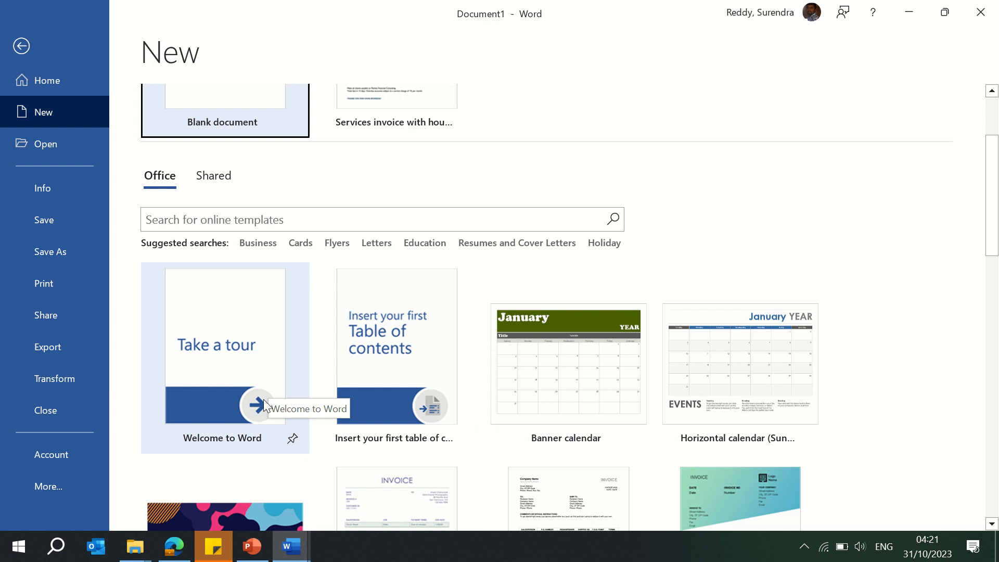
left_click(254, 415)
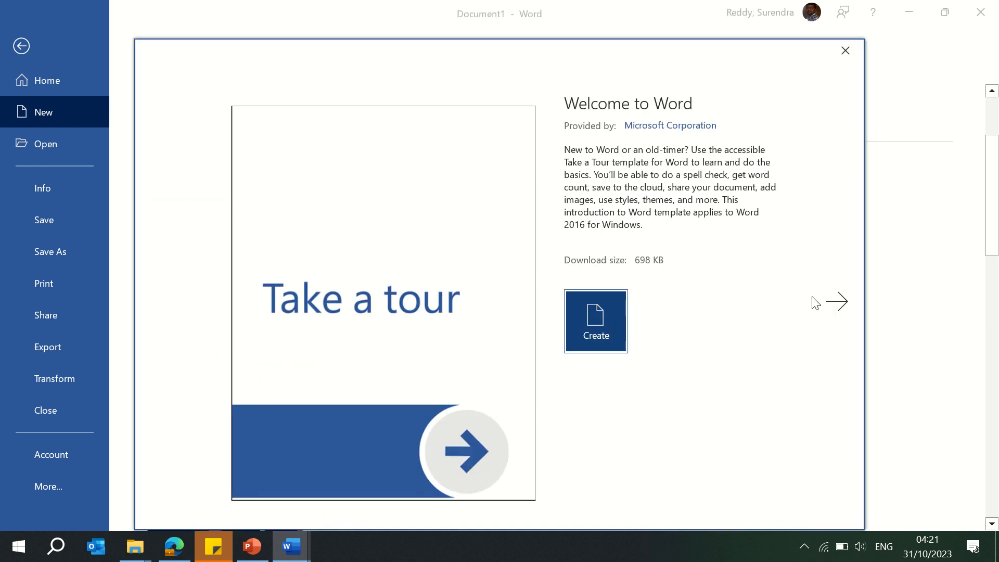
left_click(841, 305)
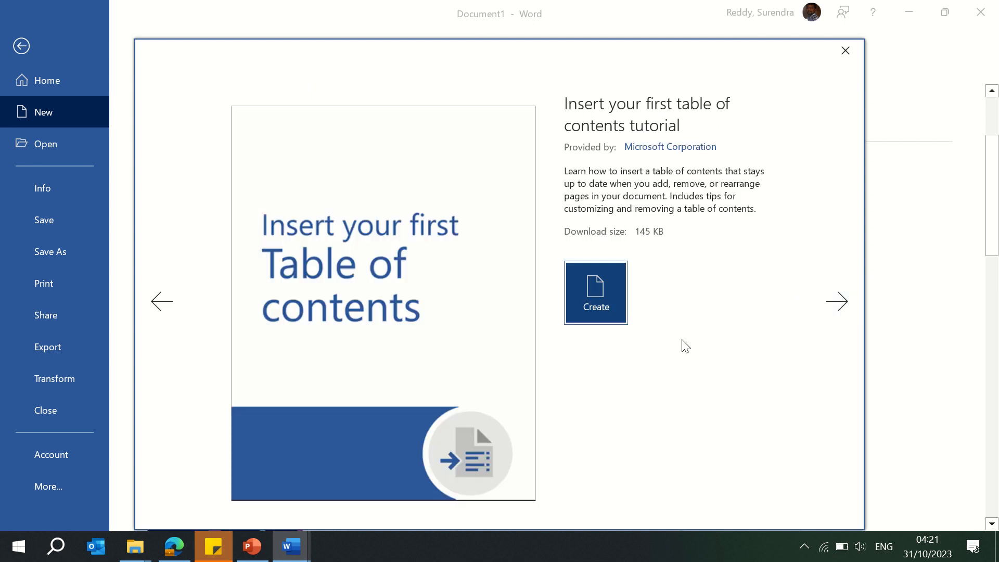
left_click(586, 301)
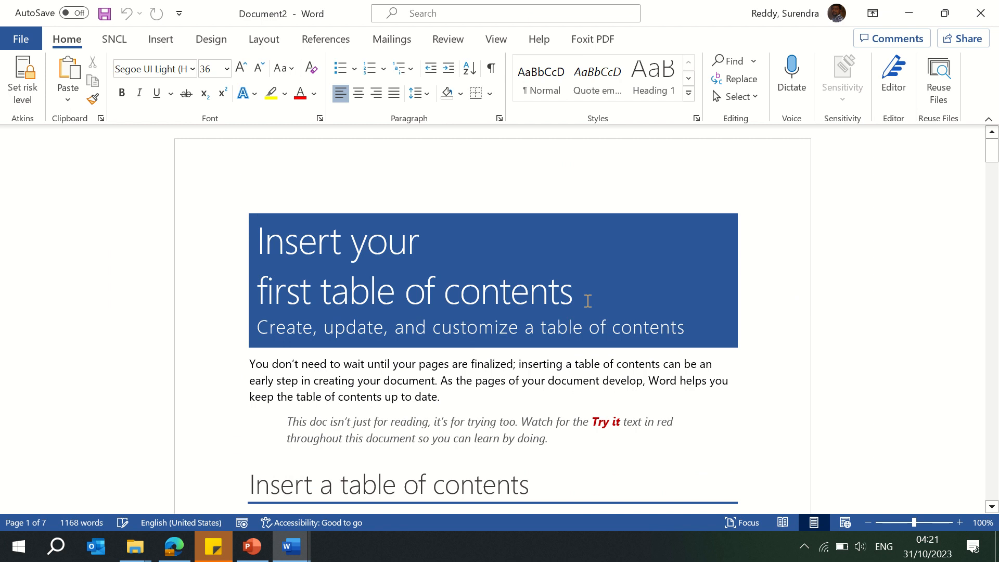
Step: Page through the table of contents tutorial document, then close its window
key("Page_Down")
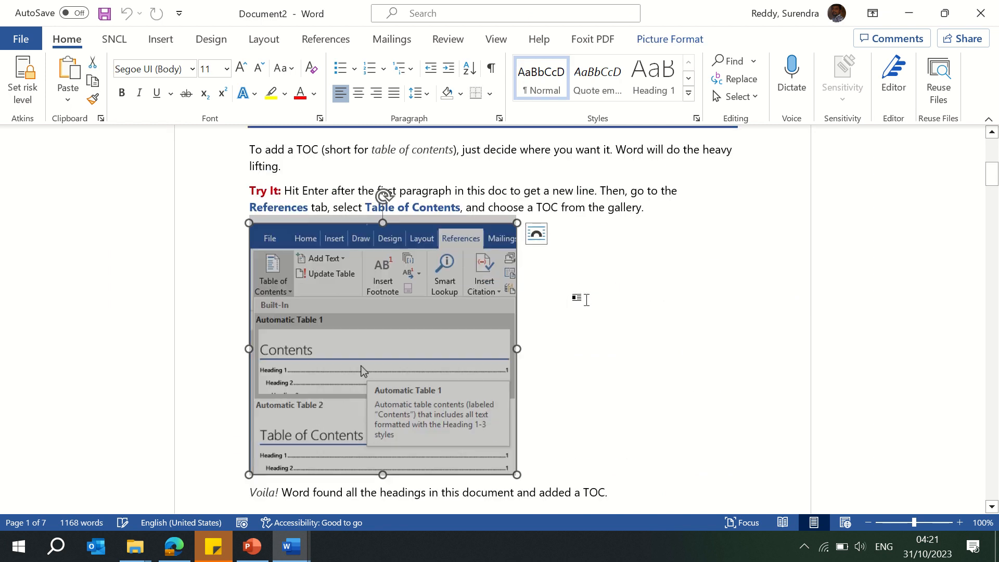
key("Page_Down")
key("Page_Down")
key("Page_Down")
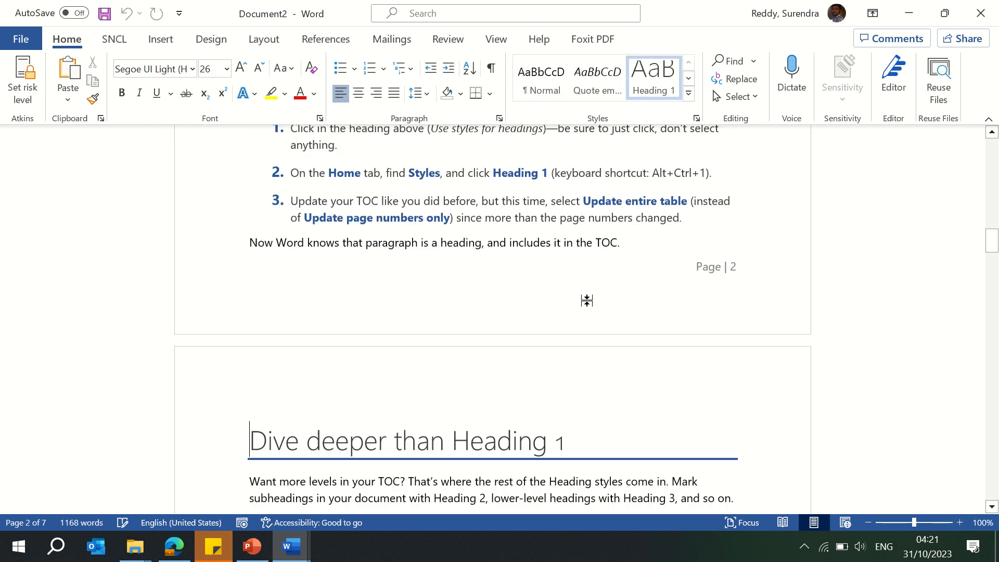
key("Page_Down")
key("Page_Down")
key("Page_Up")
key("Page_Up")
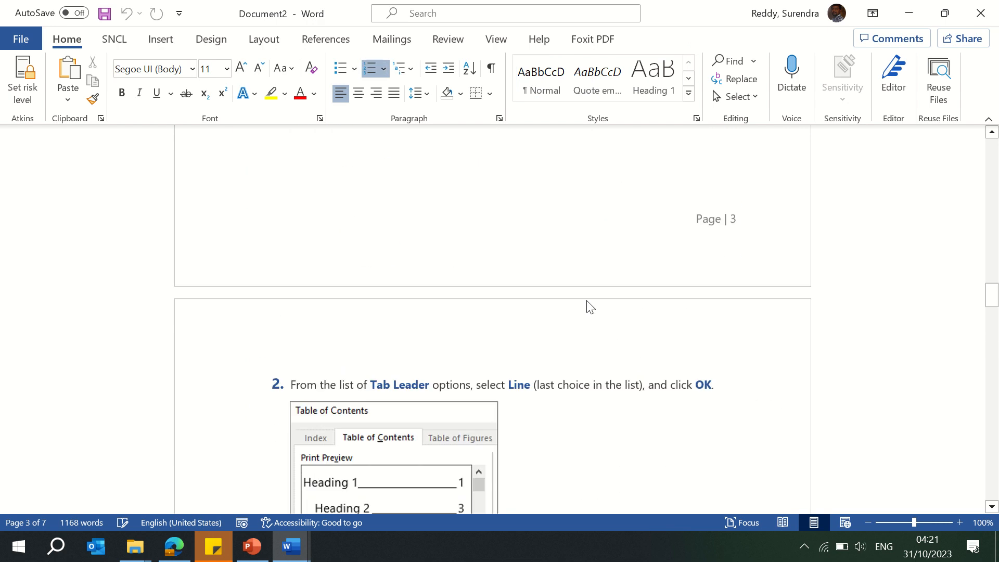
key("Page_Up")
key("Page_Up")
key("Page_Up")
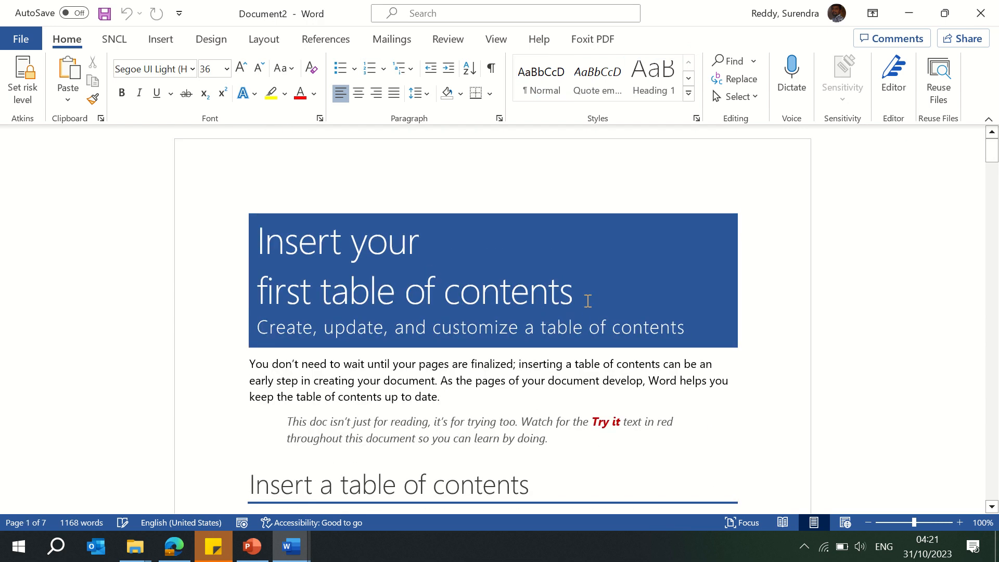
key("Page_Down")
key("Page_Up")
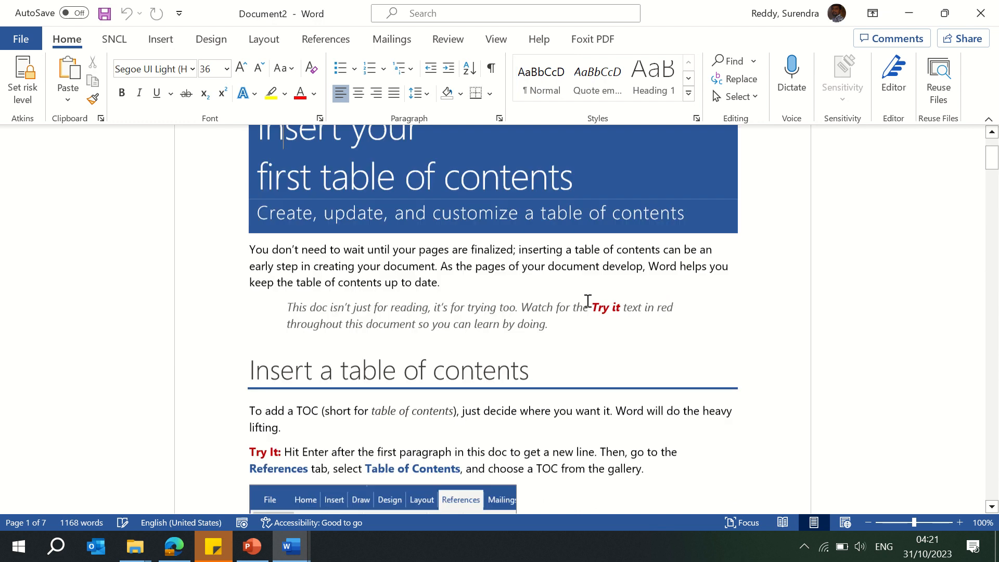
key("Page_Down")
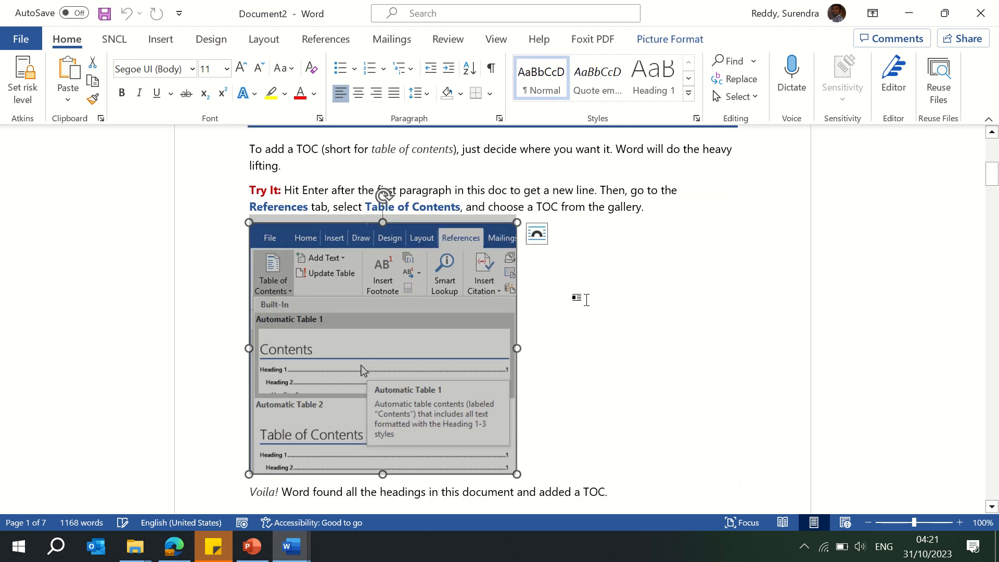
left_click(981, 14)
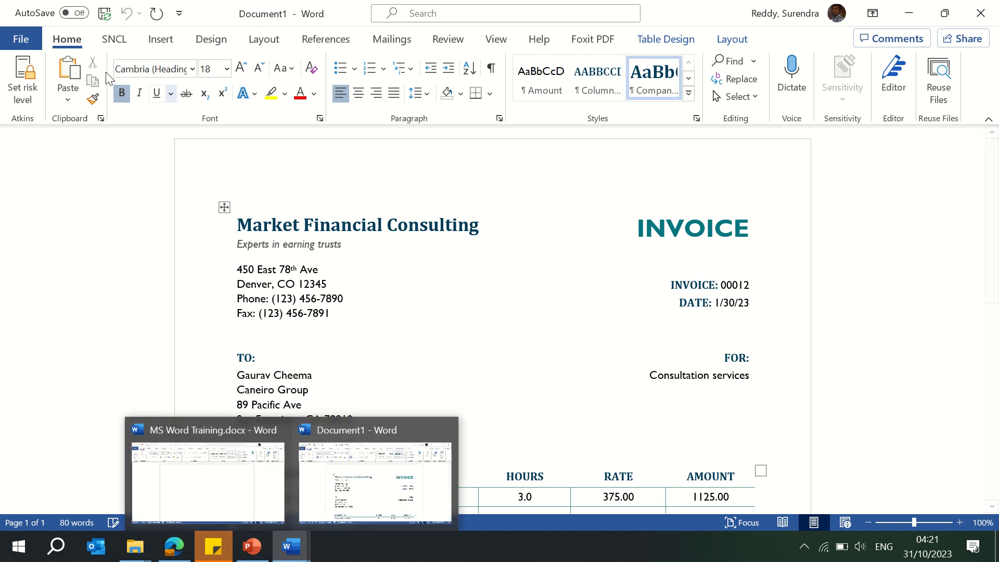
Step: Search the online Office templates for resume
left_click(21, 38)
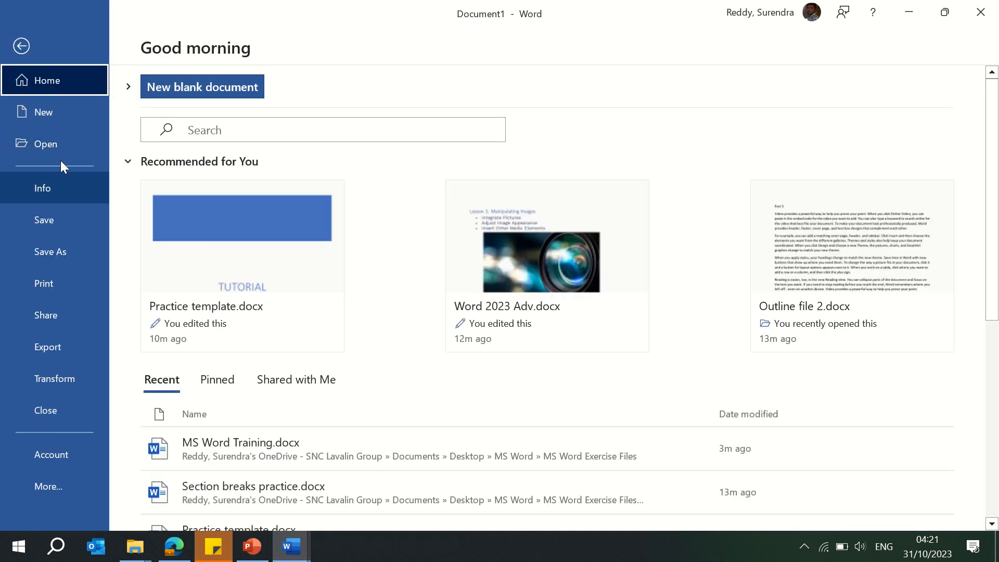
left_click(58, 109)
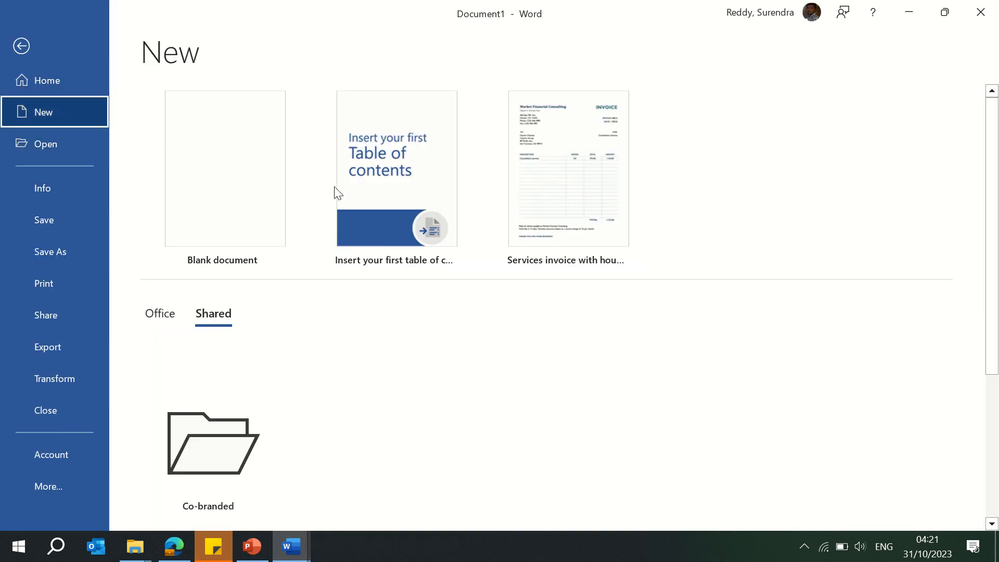
left_click(160, 315)
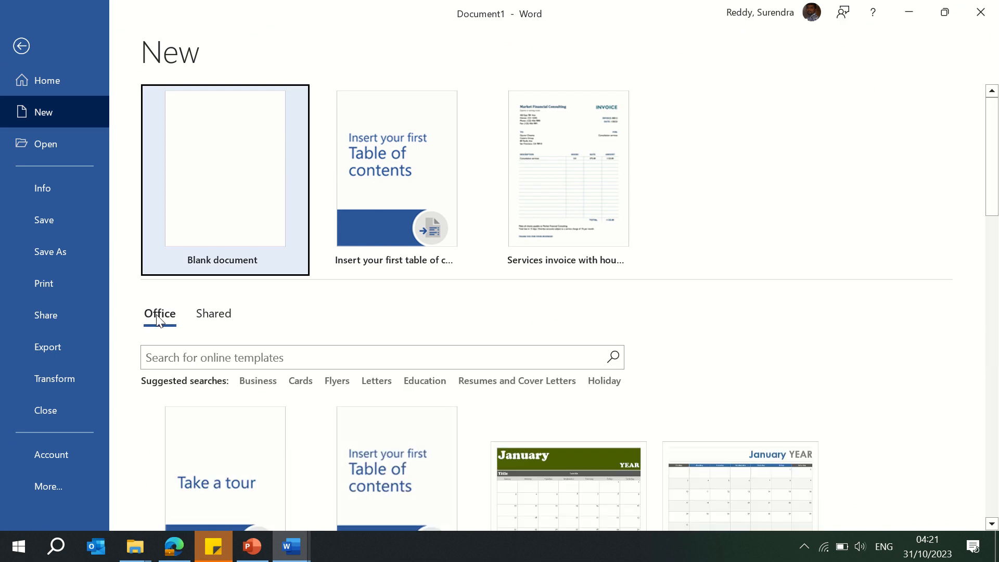
left_click(262, 355)
type("re")
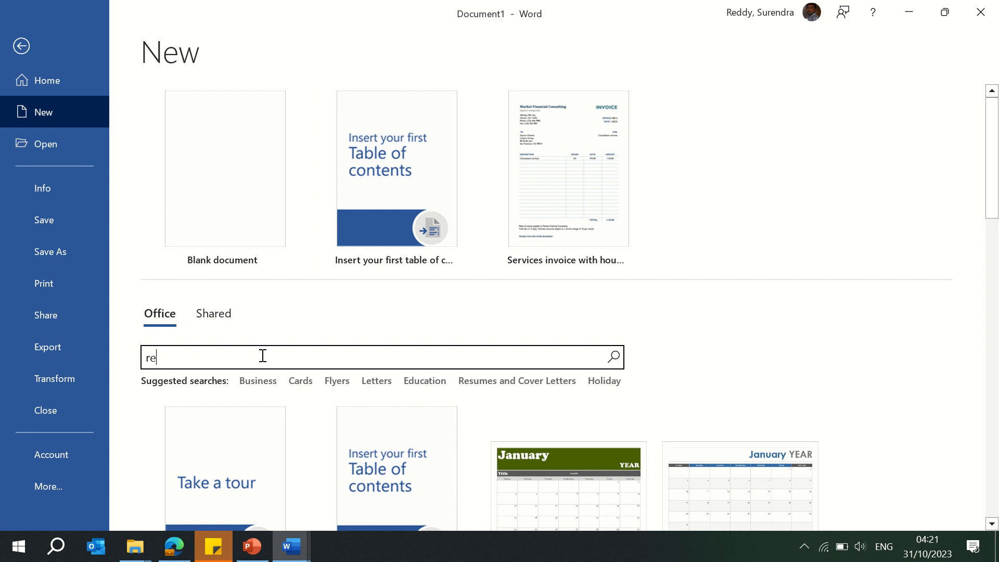
type("sume")
key("Return")
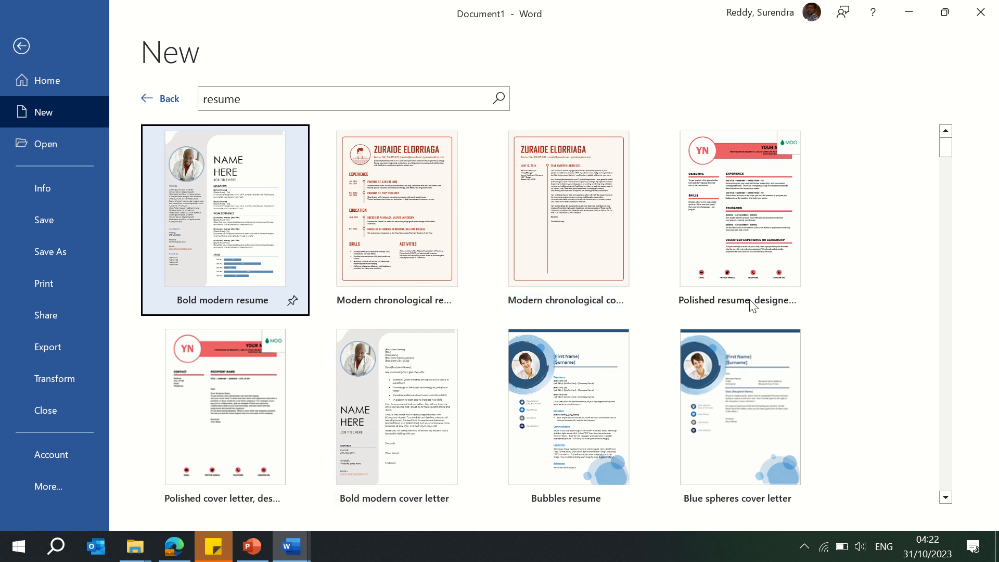
Step: Create a new document from the Bubbles resume template
mouse_move(944, 151)
left_mouse_down()
mouse_move(941, 183)
mouse_move(946, 155)
left_mouse_up()
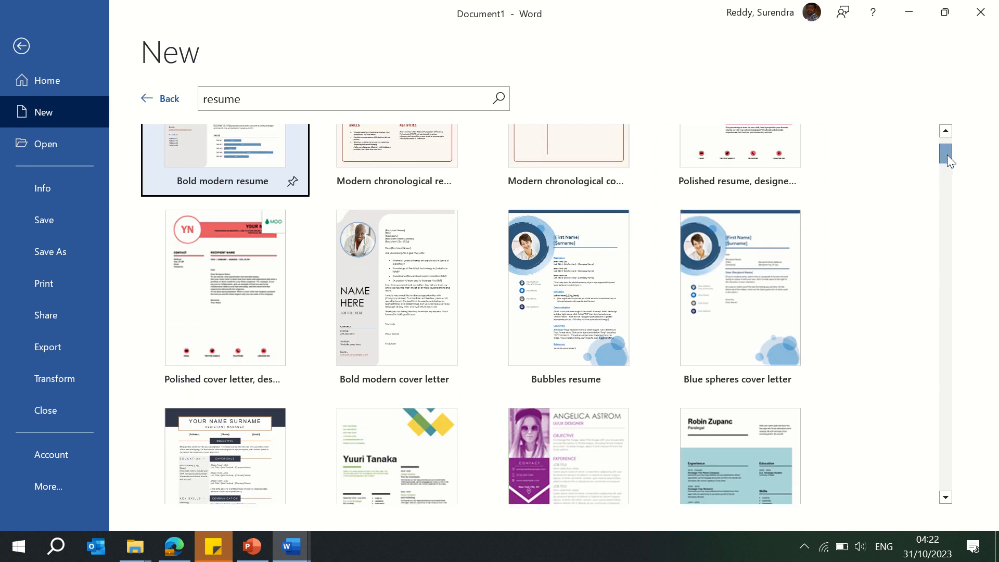
left_click(588, 285)
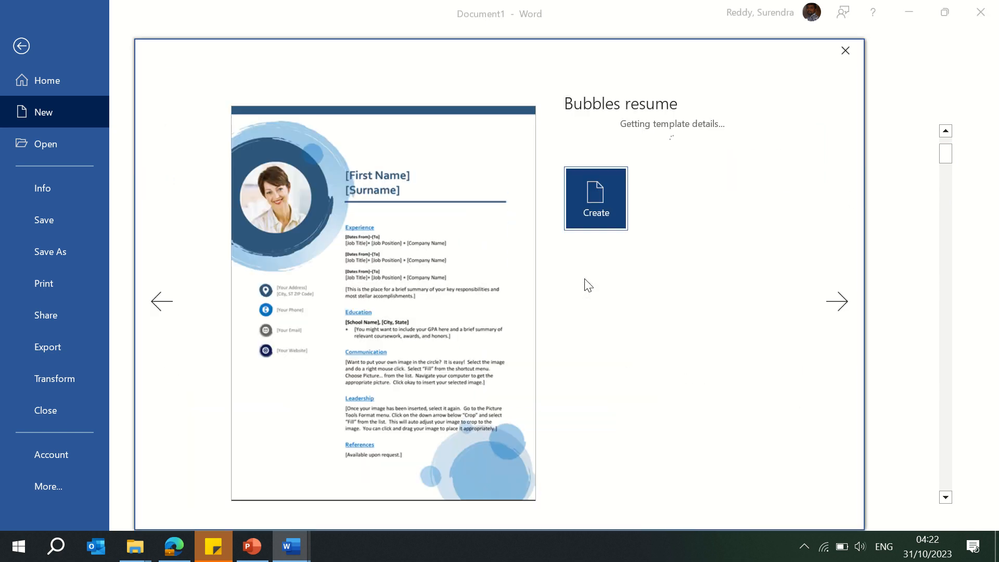
left_click(593, 345)
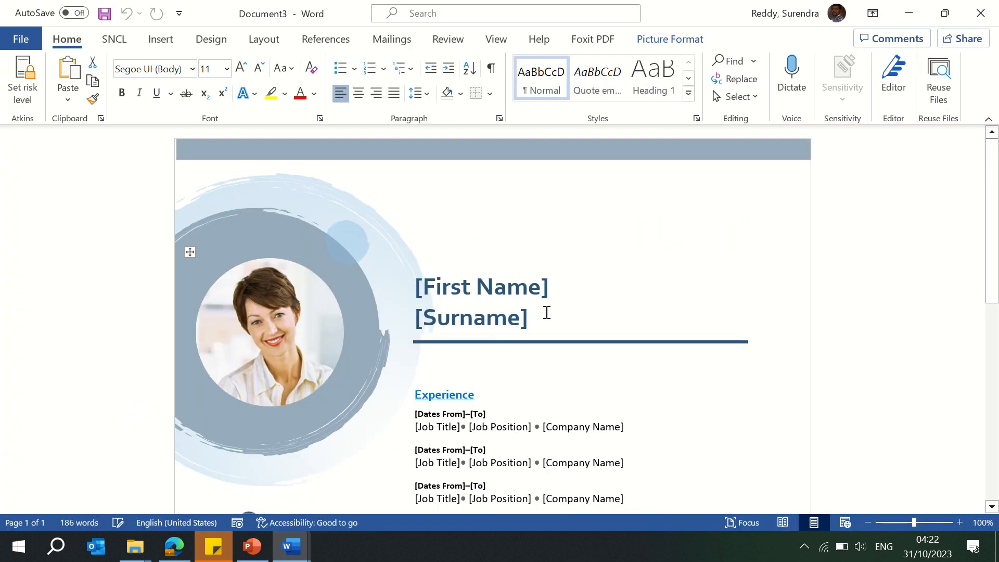
Step: Replace the first-name placeholder with the user's full name and delete the surname placeholder
left_click_drag(994, 225, 995, 246)
left_click(586, 227)
left_click(544, 227)
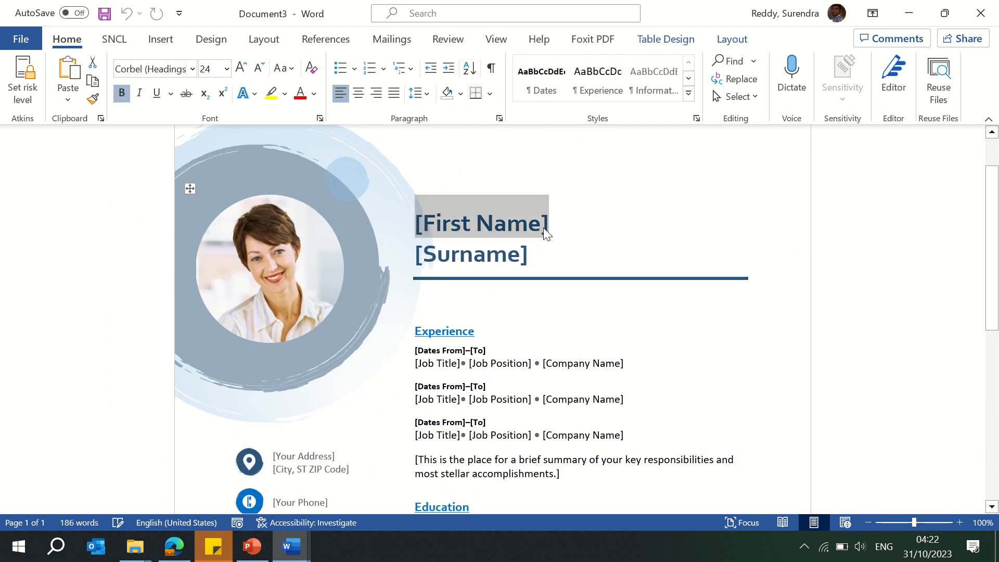
type("Surend")
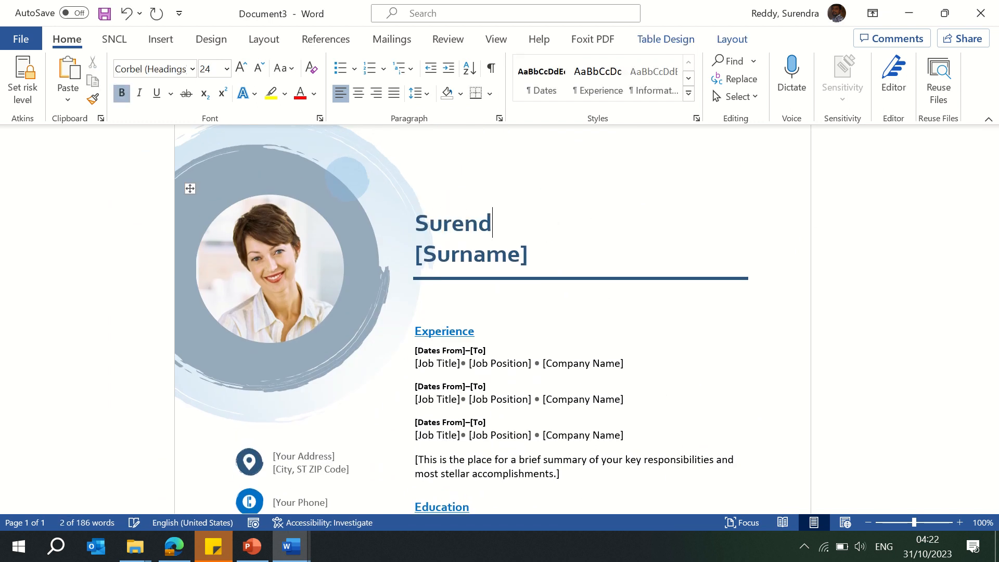
type("ra Reddy")
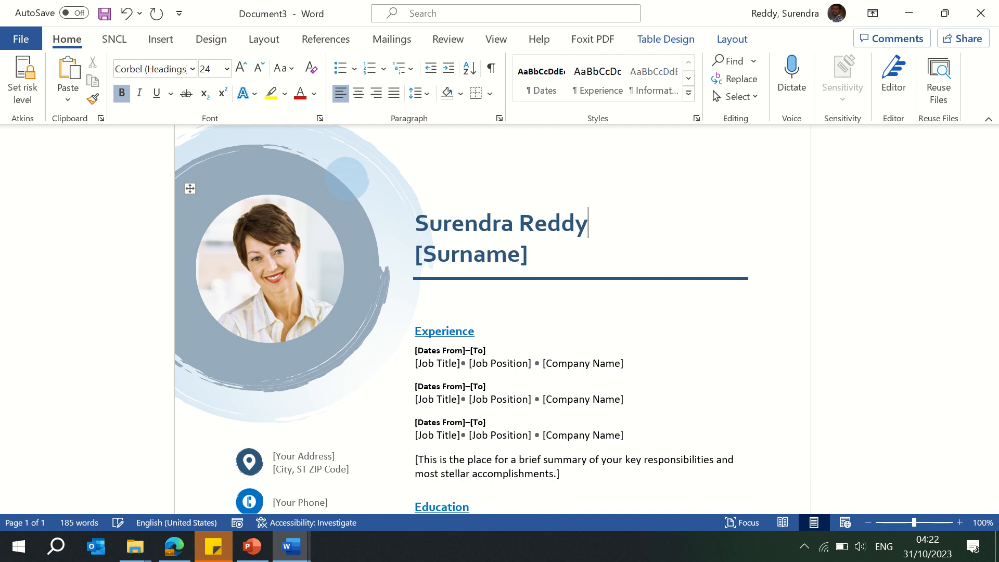
left_click(471, 255)
key("BackSpace")
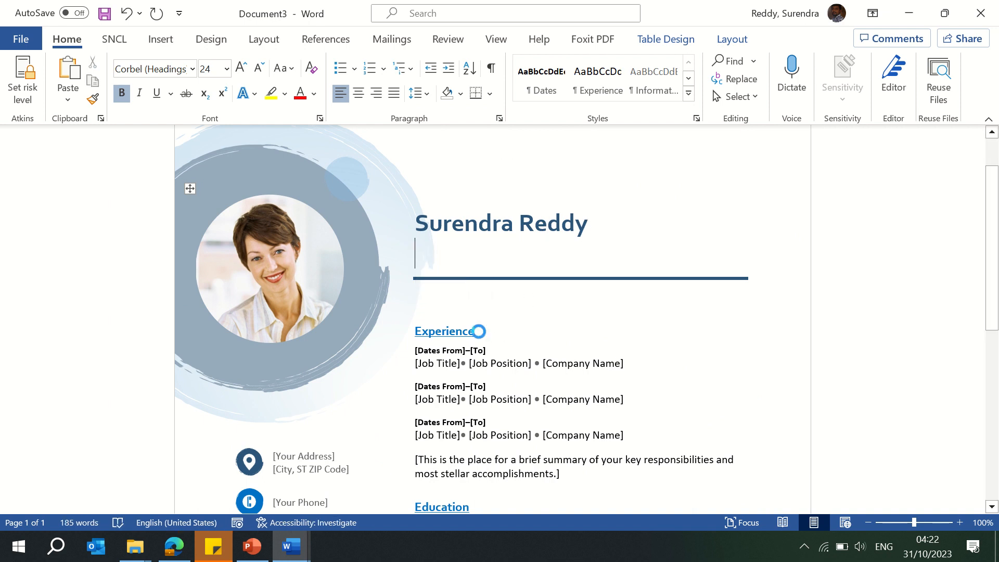
Step: Move through the resume's sections to review the remaining placeholders
left_click(480, 332)
key("Down")
key("Down")
key("Down")
key("Down")
key("Down")
key("Down")
key("Down")
key("Down")
key("Down")
key("Down")
key("Down")
key("Down")
key("Down")
key("Down")
key("Down")
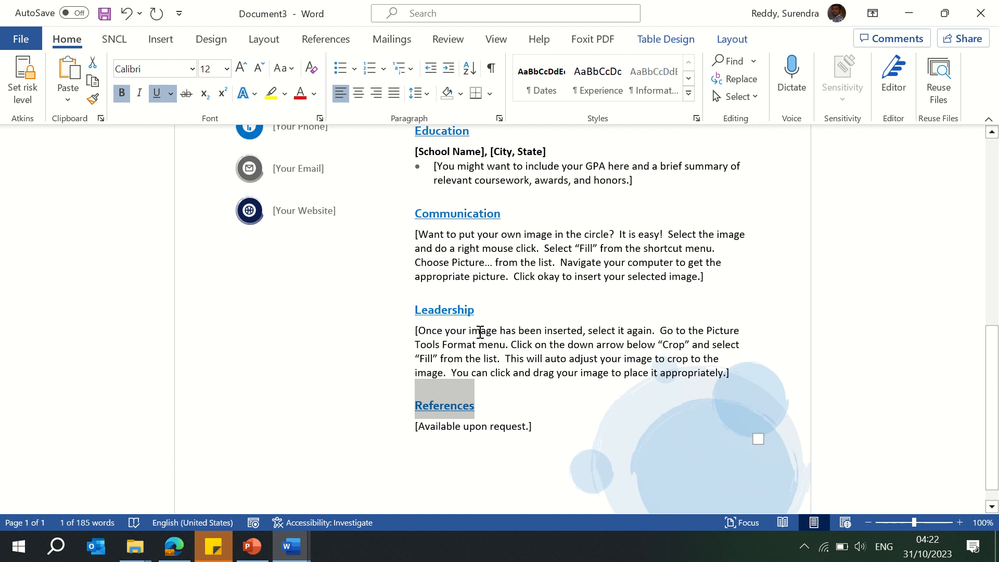
key("Up")
key("Up")
key("Up")
key("Up")
key("Up")
key("Up")
key("Up")
key("Up")
key("Up")
key("Up")
key("Up")
key("Up")
key("Up")
key("Up")
key("Up")
Step: Delete the sample photo from the resume's circle
left_click(335, 303)
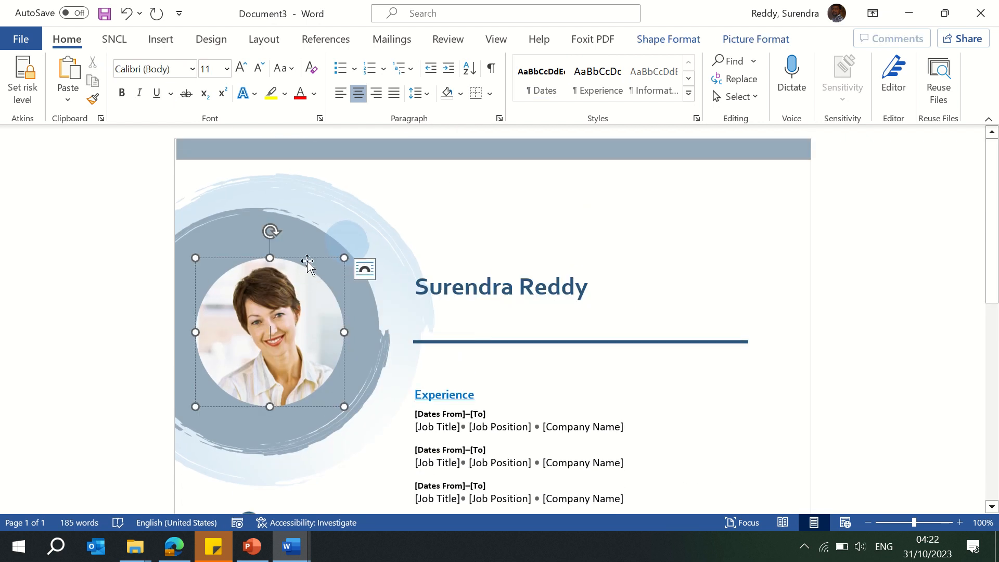
key("Delete")
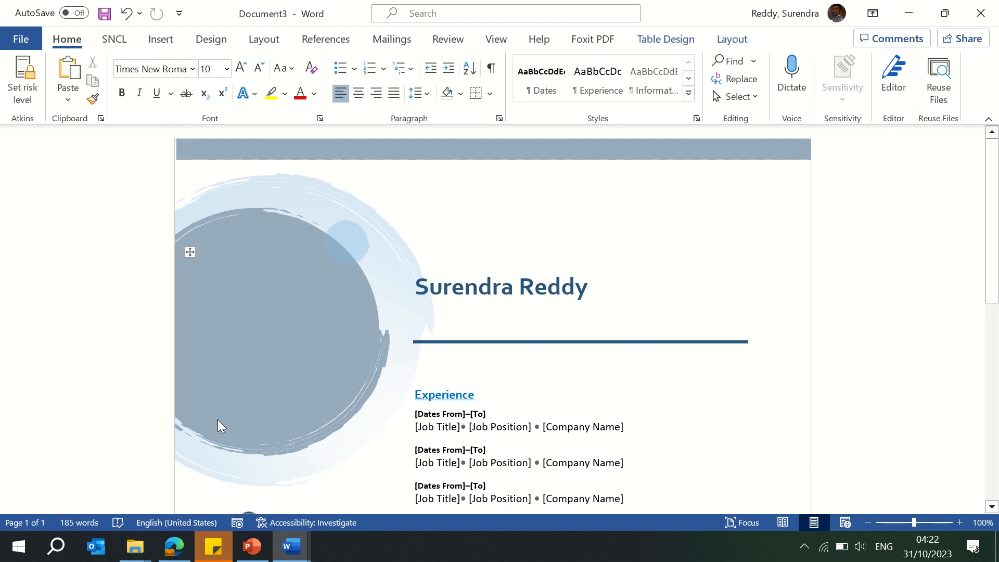
Step: Paste the KSR Pic_FInal.jpg photo from the Pictures folder into the resume's circle and resize it to fit inside
left_click(136, 546)
left_click(104, 510)
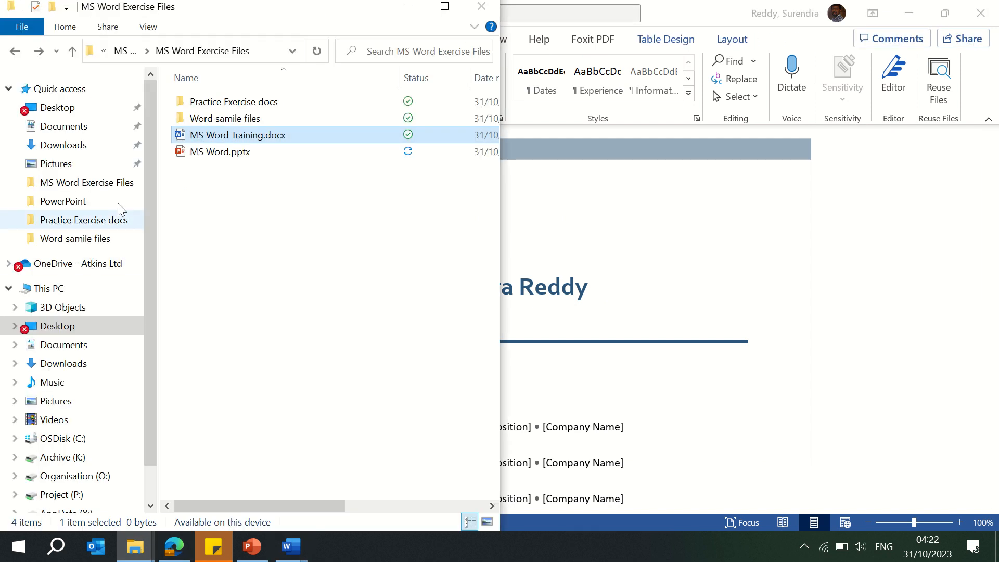
left_click(56, 163)
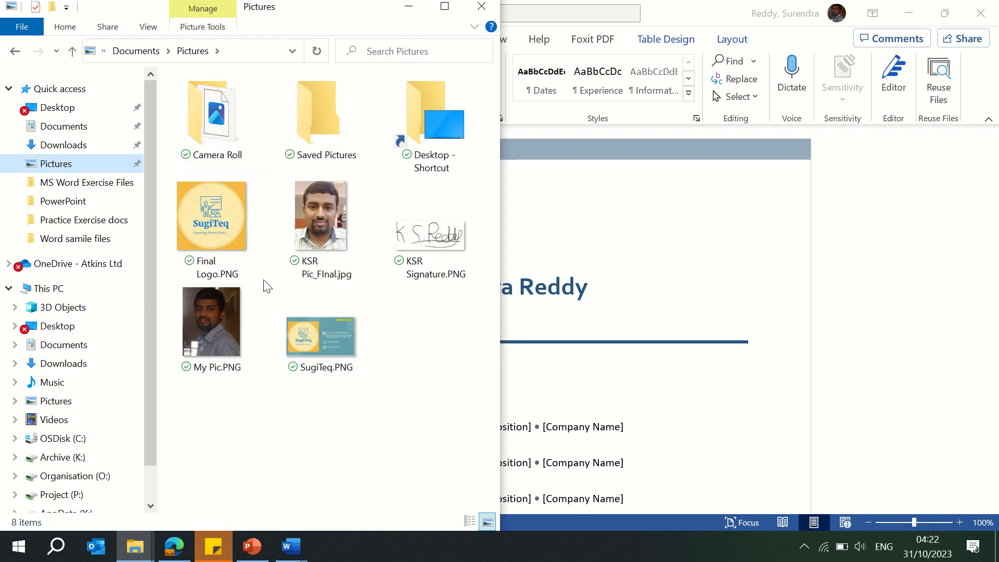
left_click(327, 216)
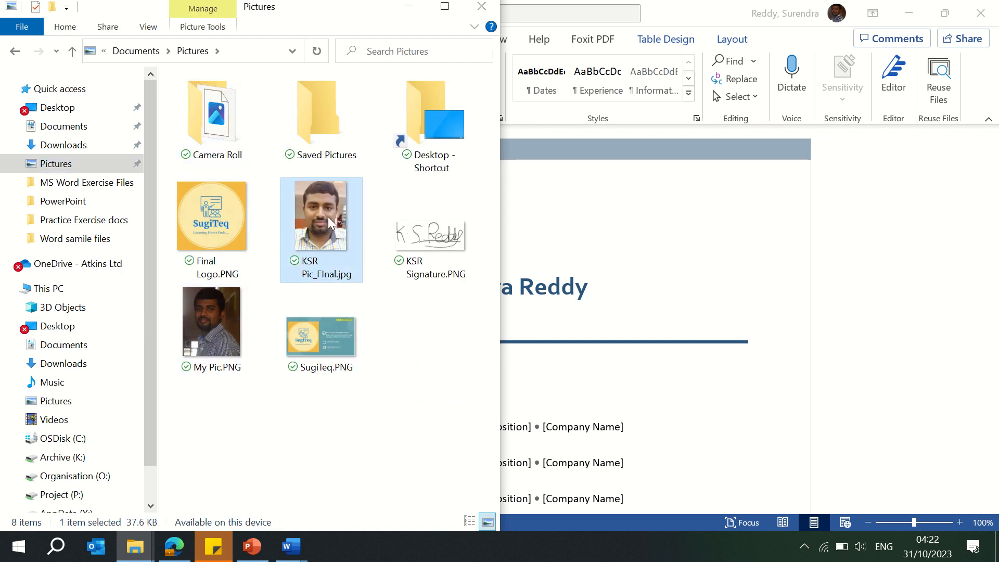
key("alt+Tab")
key("ctrl+v")
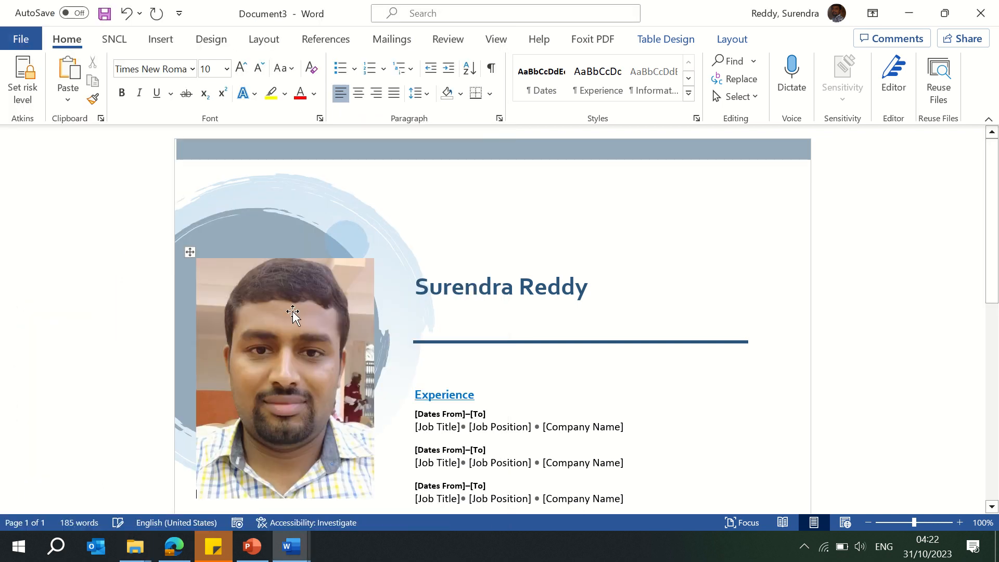
left_click(276, 291)
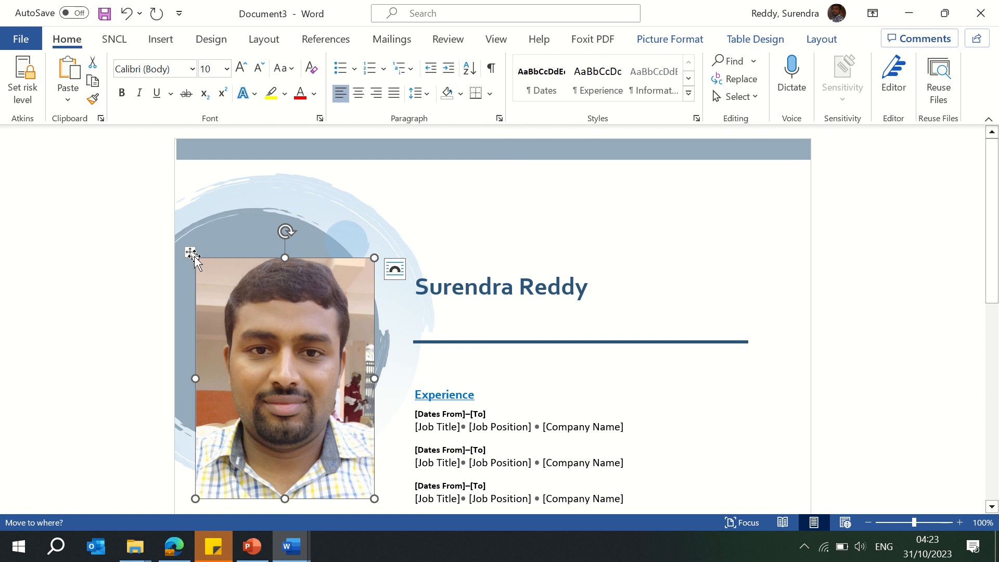
left_click_drag(226, 303, 273, 333)
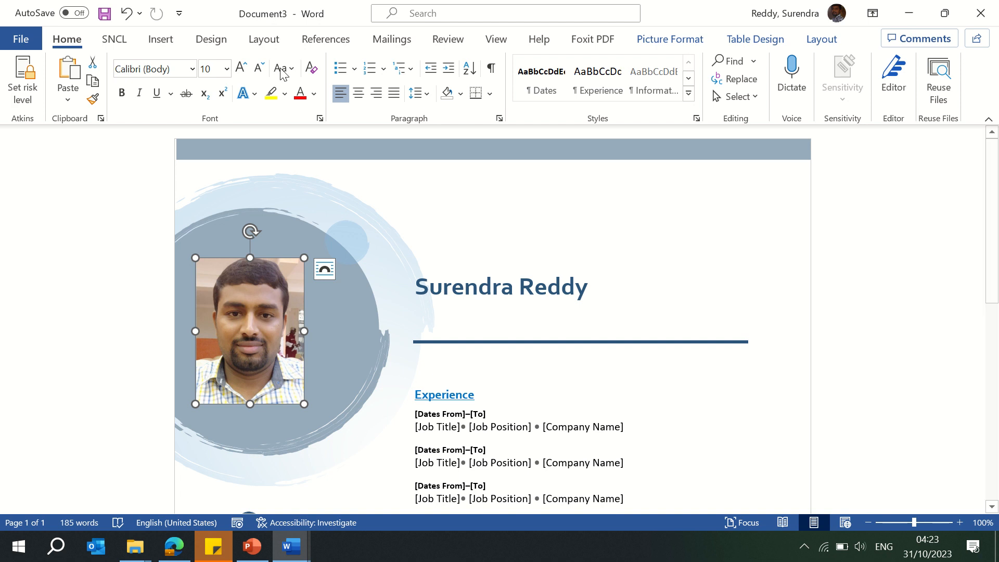
Step: Create a new document from the Formal award certificate template found by searching online templates for certificate
left_click(20, 42)
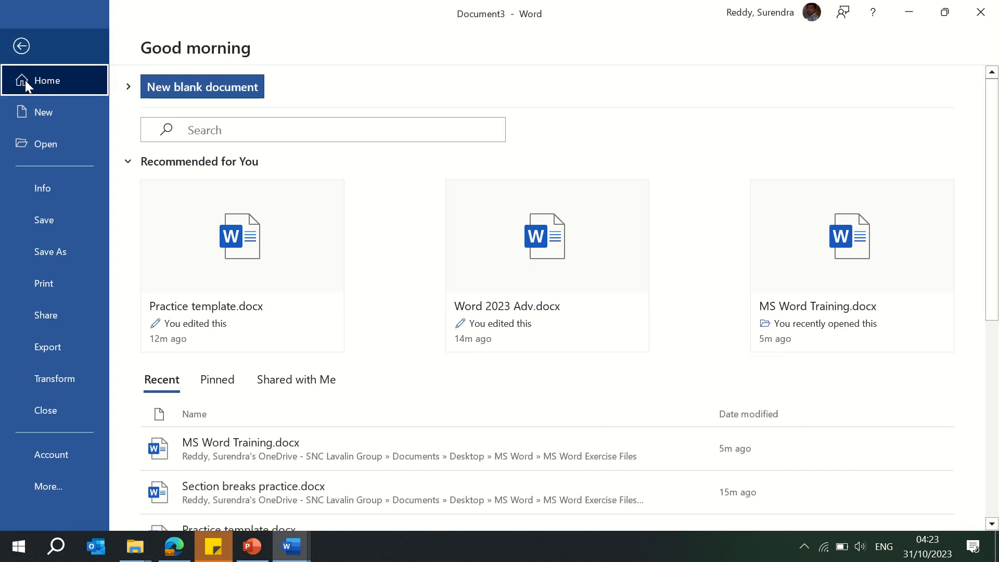
left_click(65, 114)
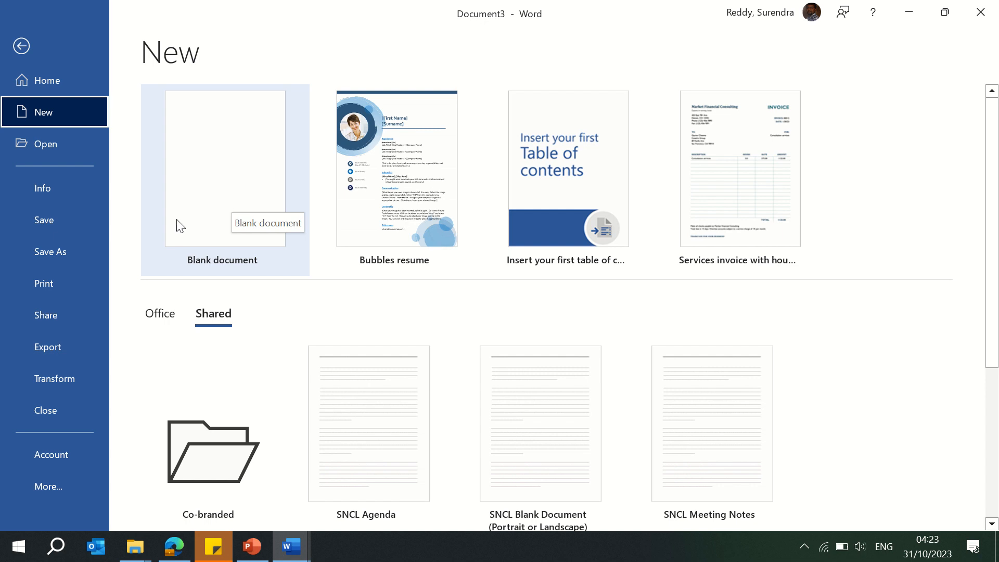
left_click(159, 313)
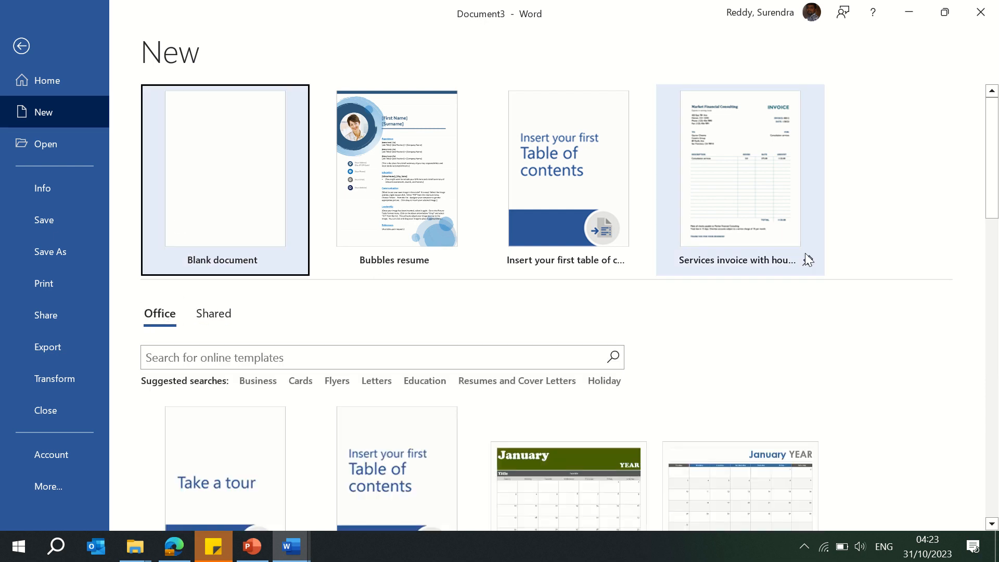
left_click_drag(988, 146, 988, 469)
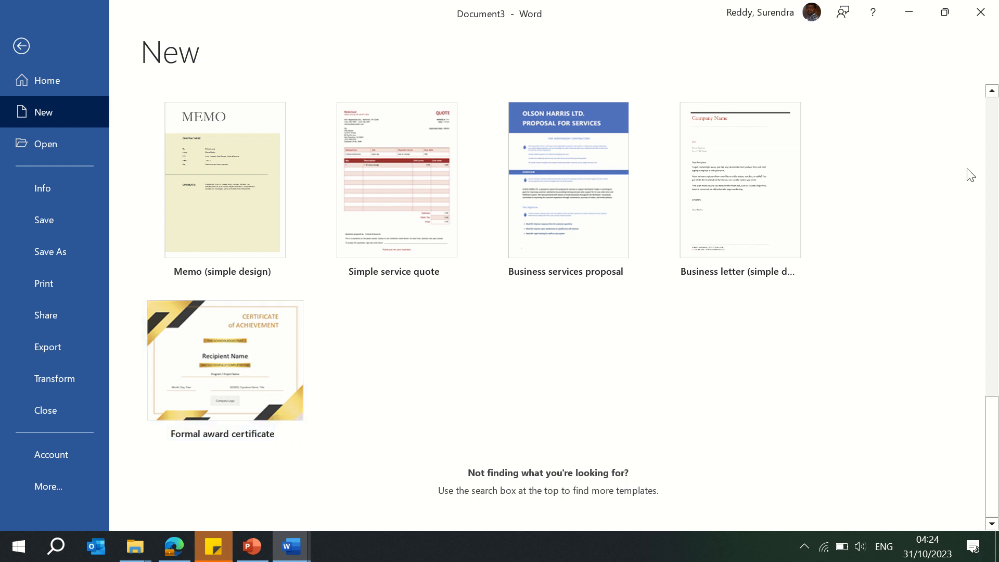
left_click_drag(991, 398, 995, 89)
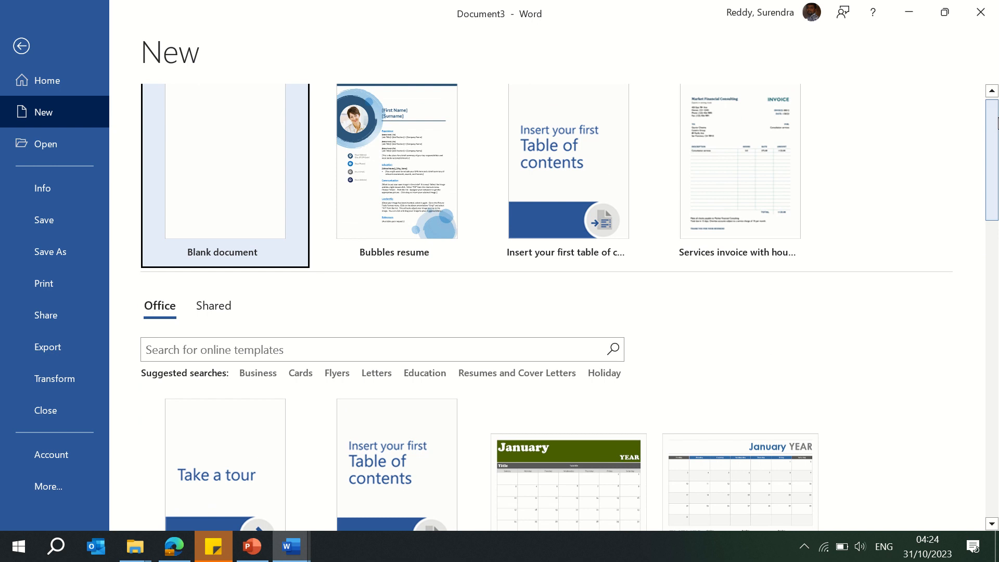
left_click(423, 350)
type("ce")
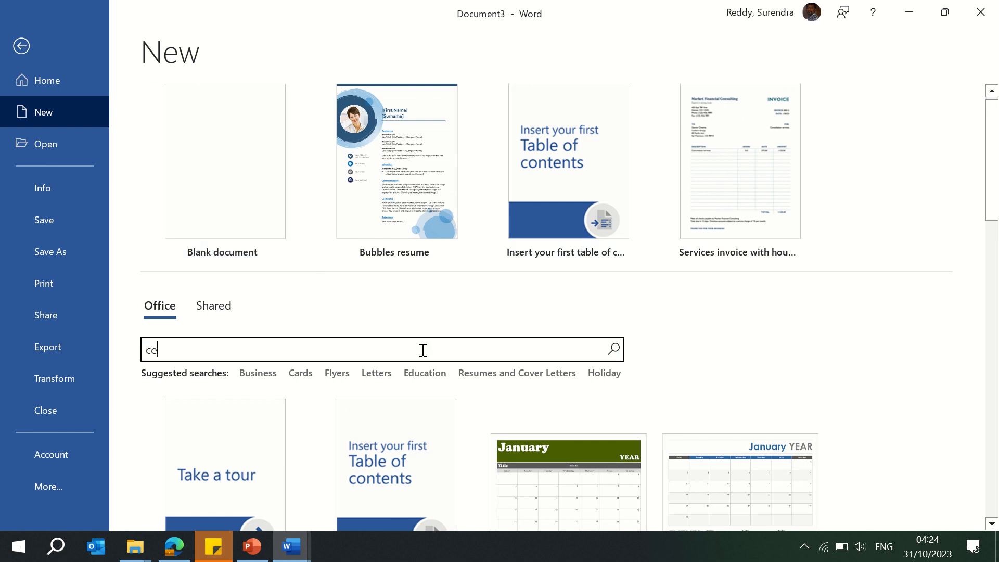
type("rtificate")
key("Return")
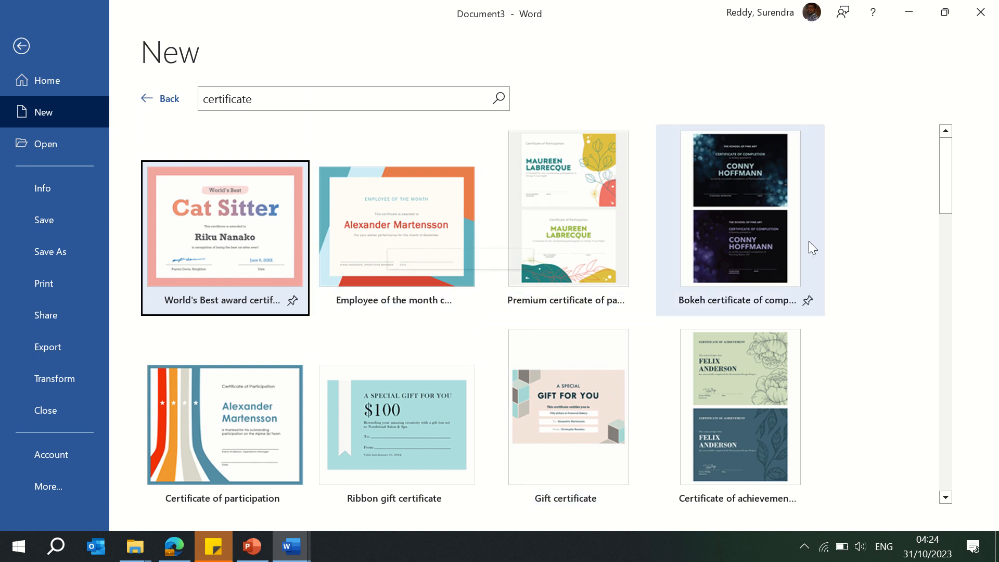
left_click_drag(948, 199, 953, 283)
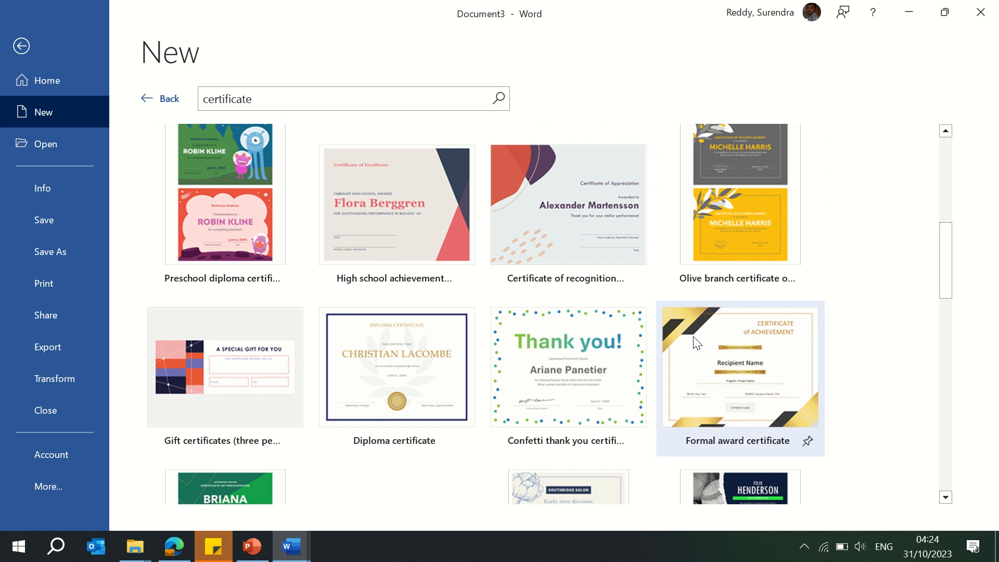
left_click(744, 367)
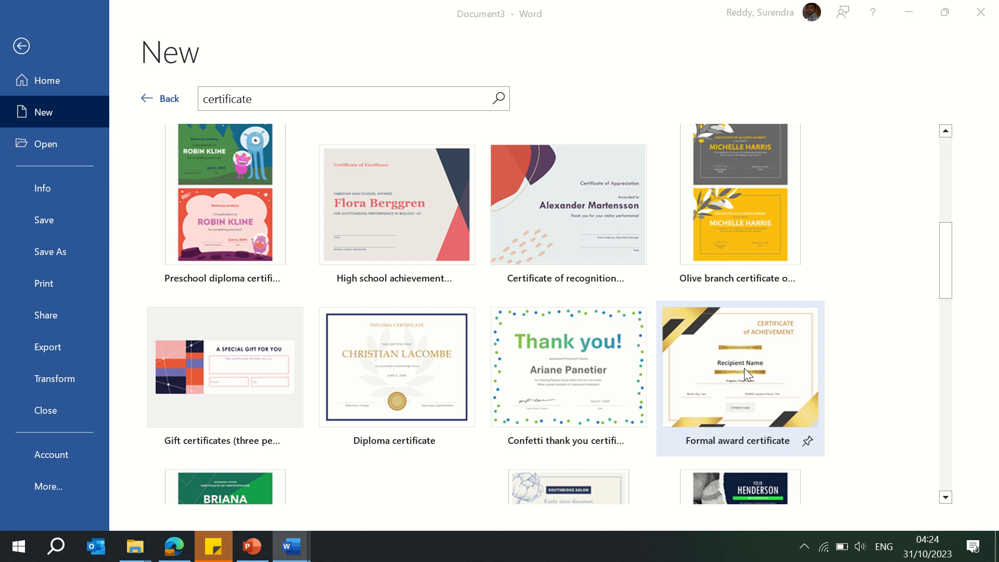
left_click(597, 329)
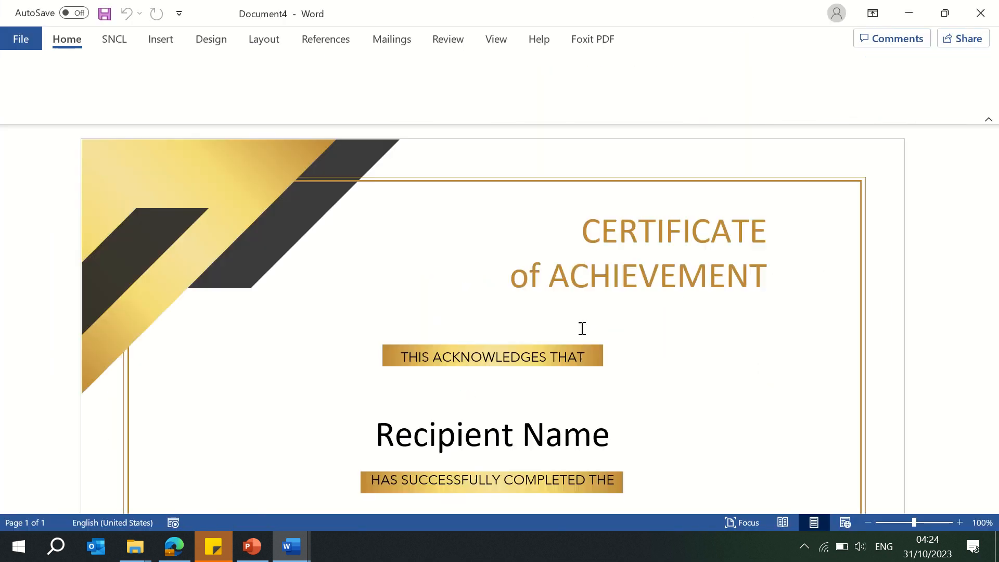
Step: Replace the certificate's Recipient Name placeholder with the user's full name
left_click_drag(993, 200, 991, 271)
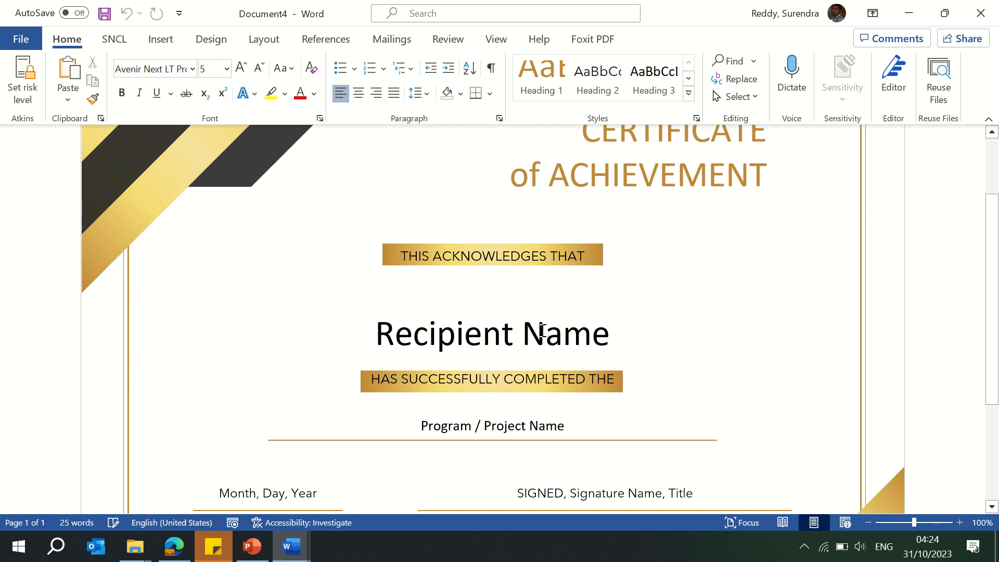
left_click(501, 357)
type("S")
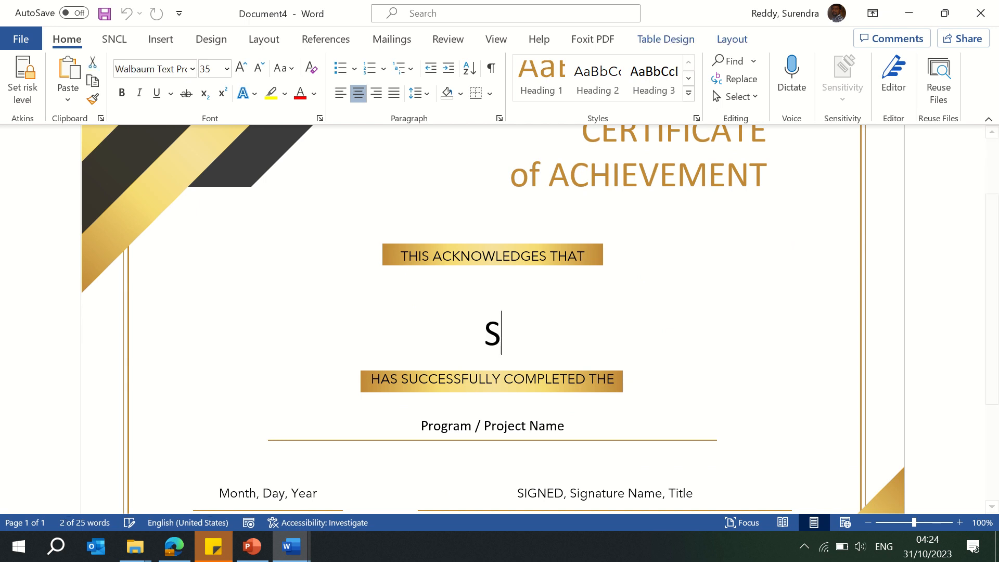
type("urendra Reddy")
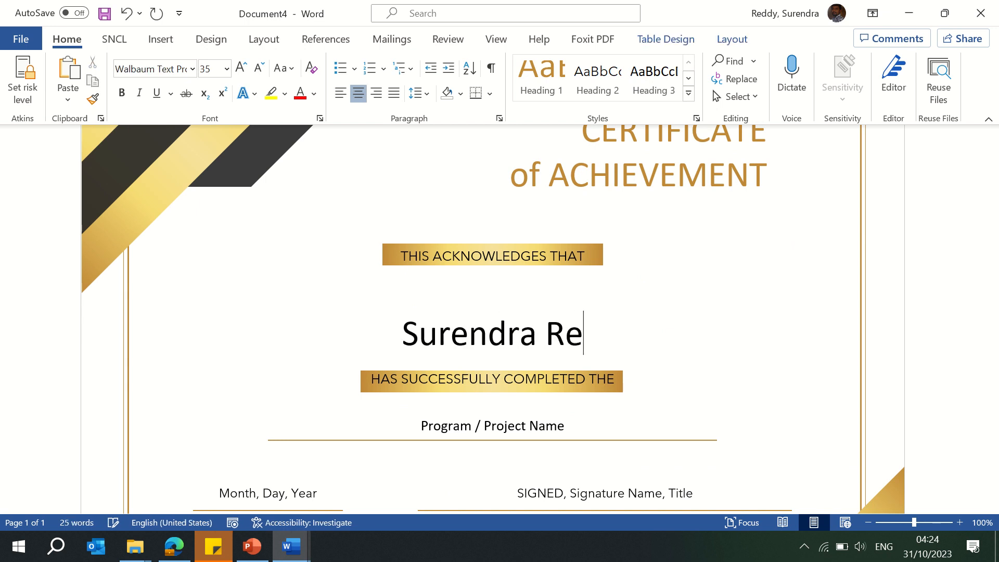
Step: Enter MS Word Training as the certificate's program / project name
key("Down")
key("Down")
key("Down")
key("Down")
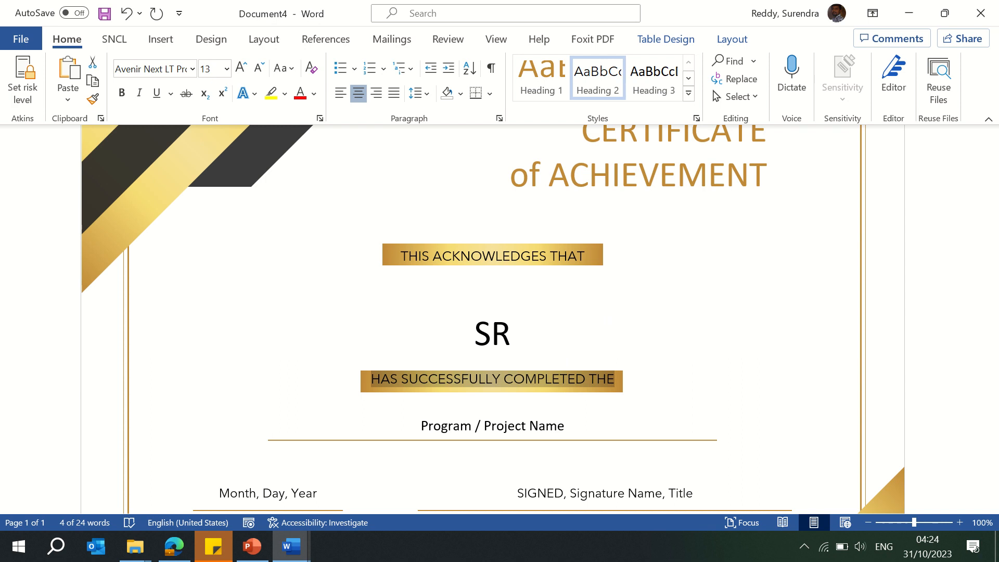
type("MS")
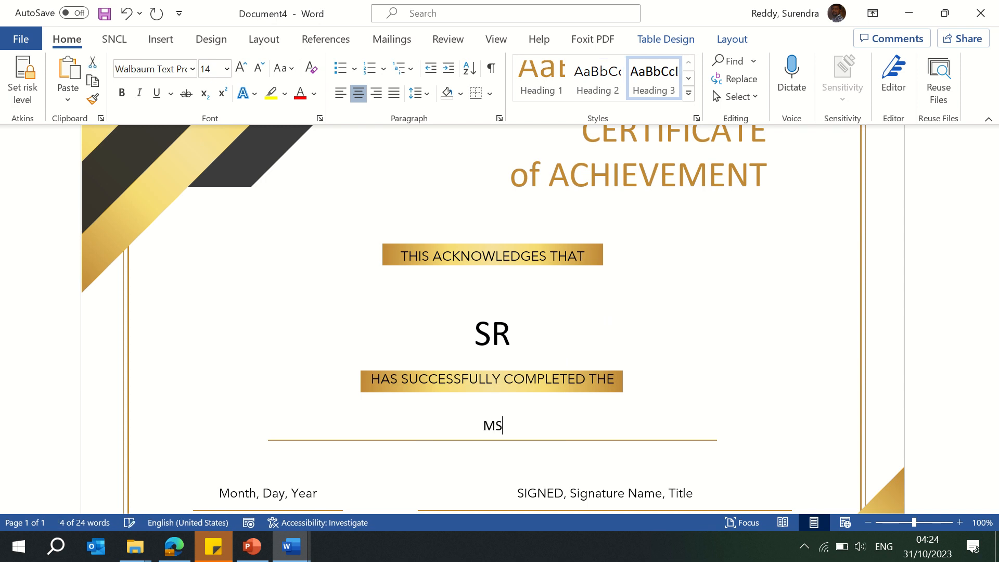
type(" Word")
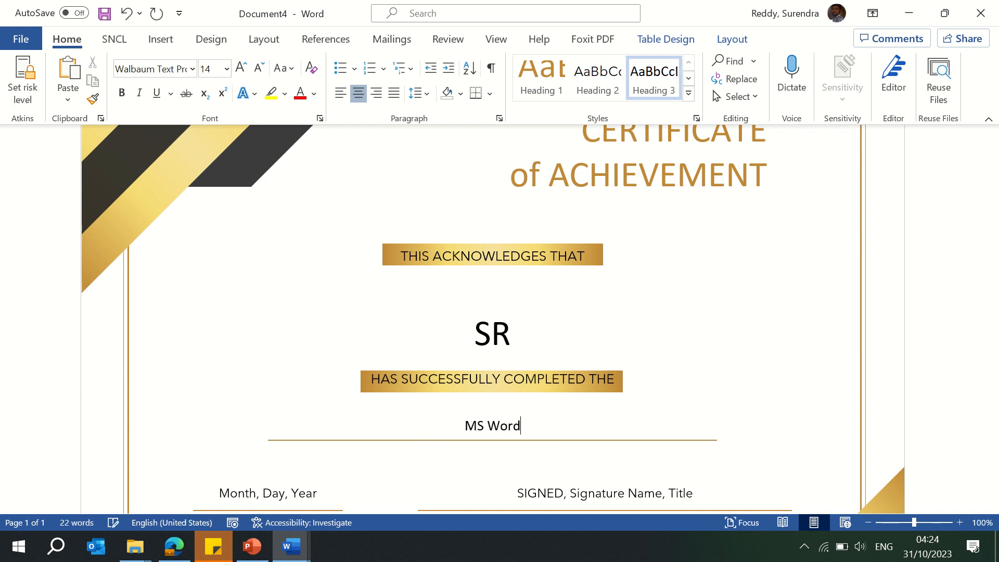
type(" Training")
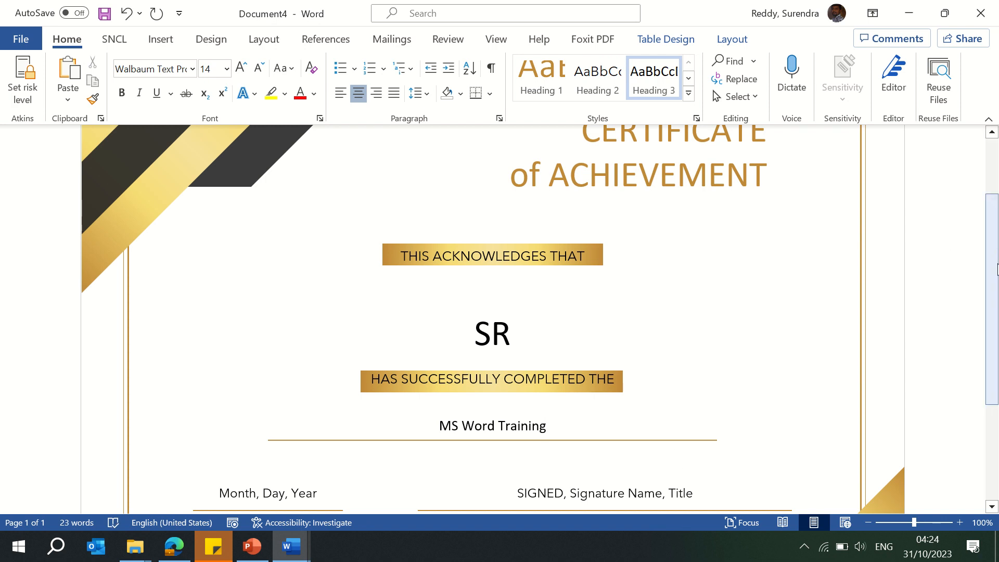
scroll(993, 247, "down", 3)
left_click(474, 447)
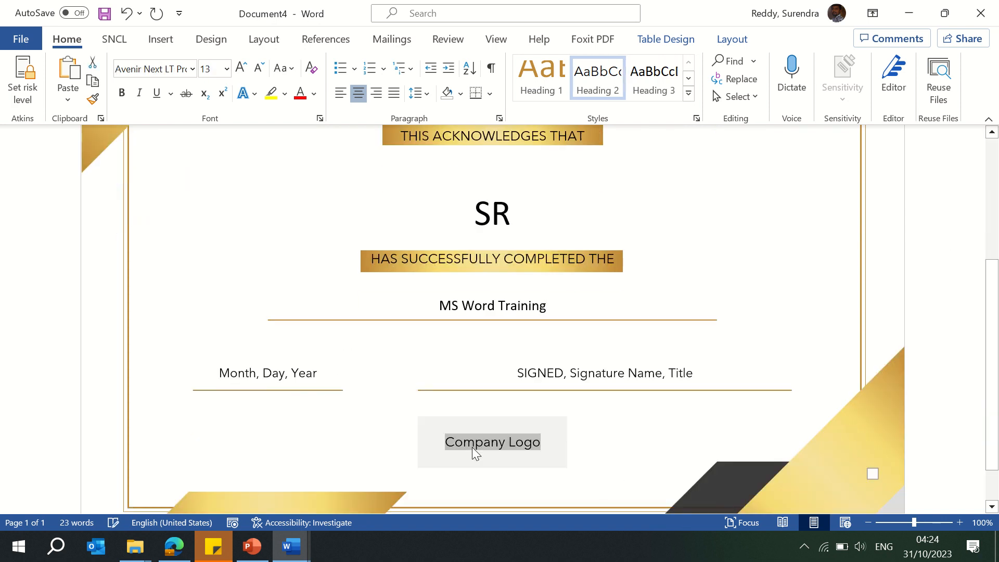
left_click_drag(997, 387, 997, 443)
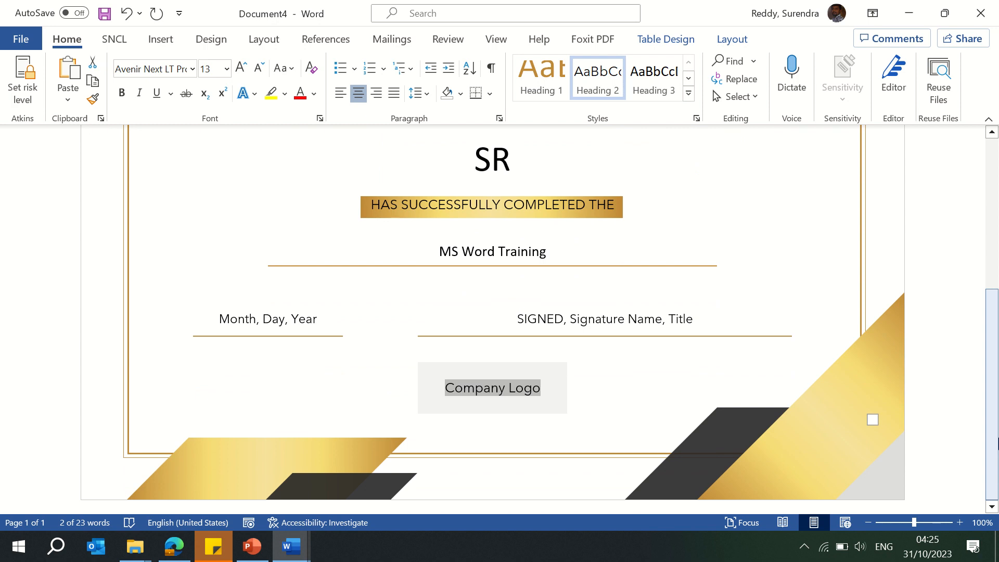
mouse_move(383, 7)
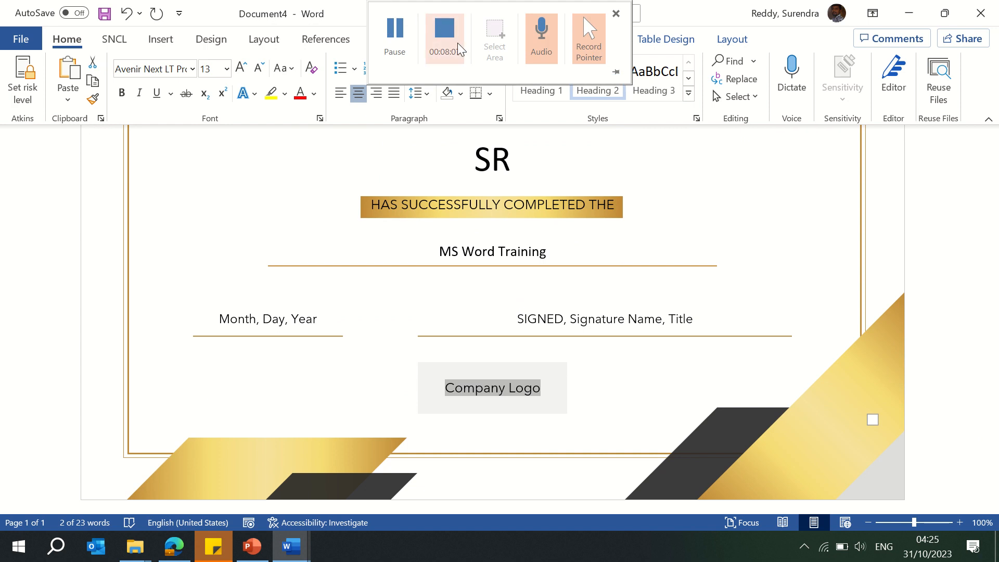
left_click(394, 36)
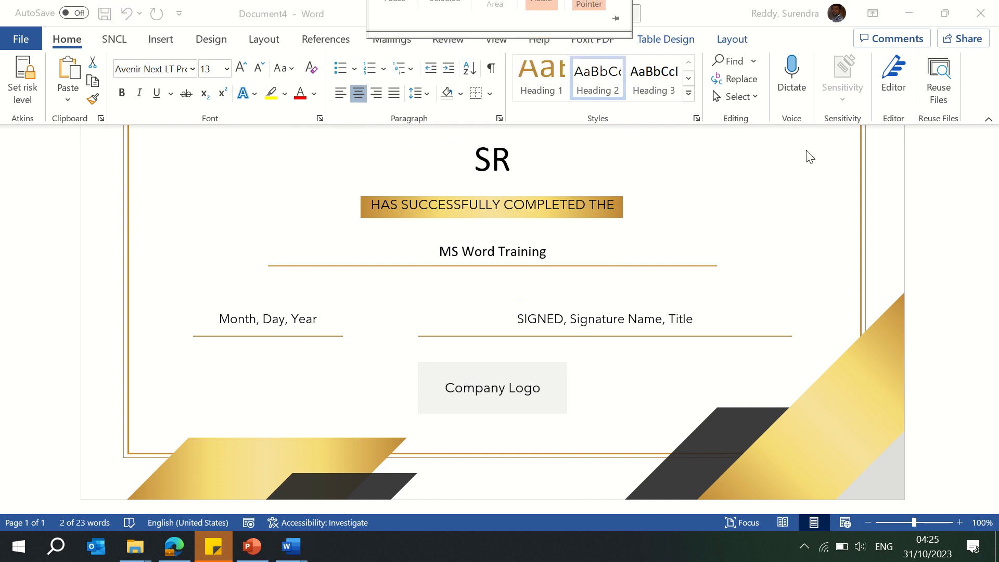
Step: Close the certificate and save it as CERTIFICATE with the Atkins Baseline - low risk classification
left_click(980, 13)
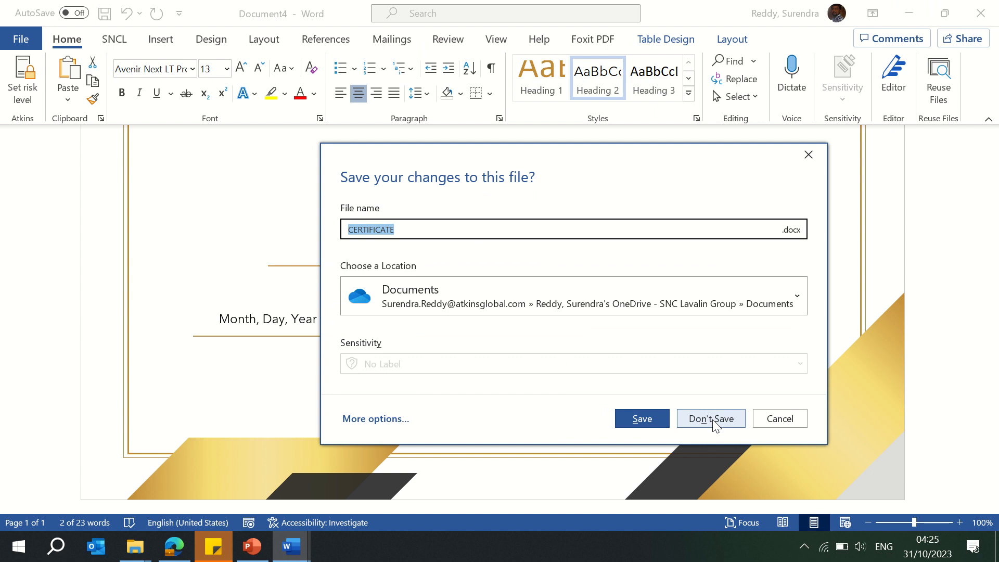
left_click(636, 416)
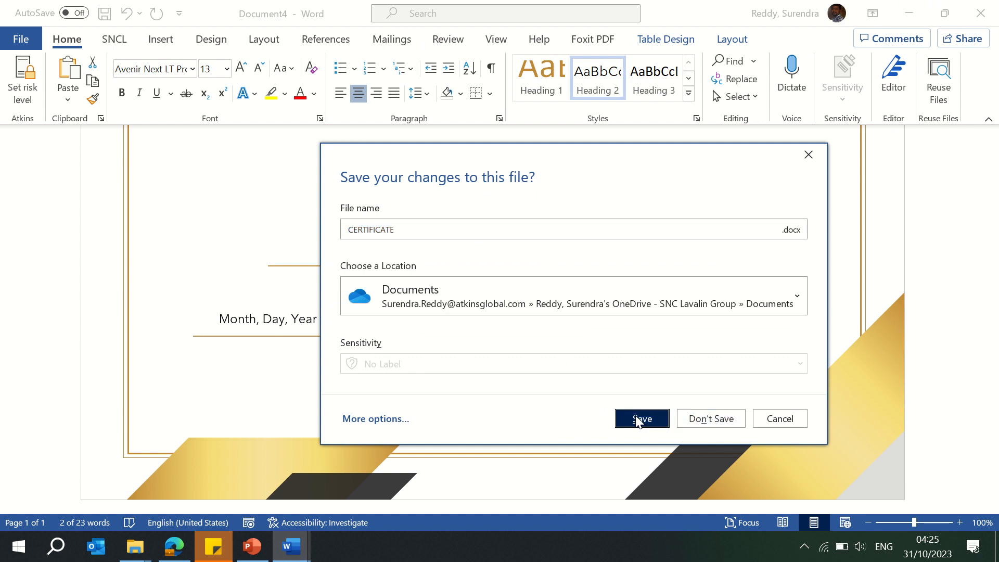
left_click(474, 276)
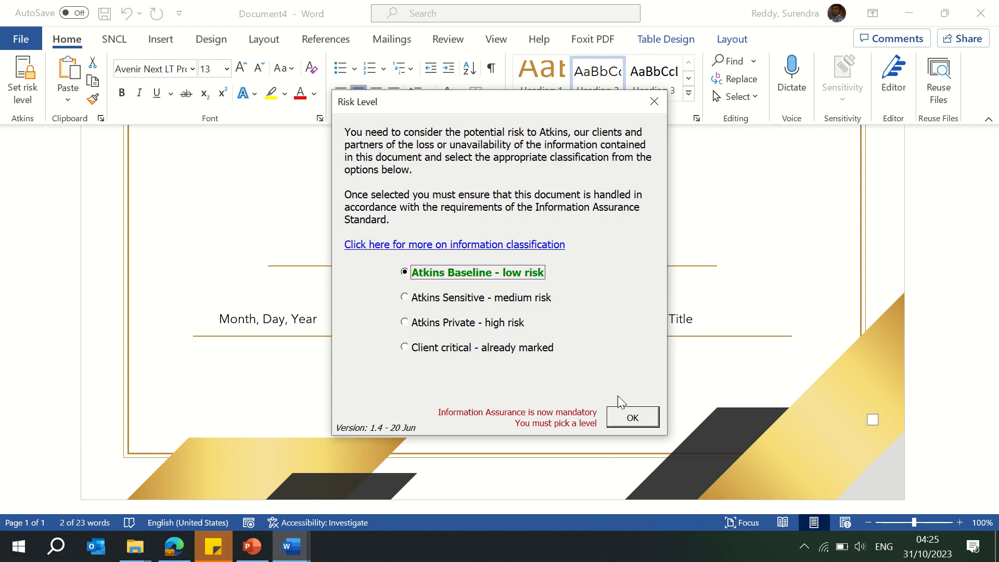
left_click(632, 417)
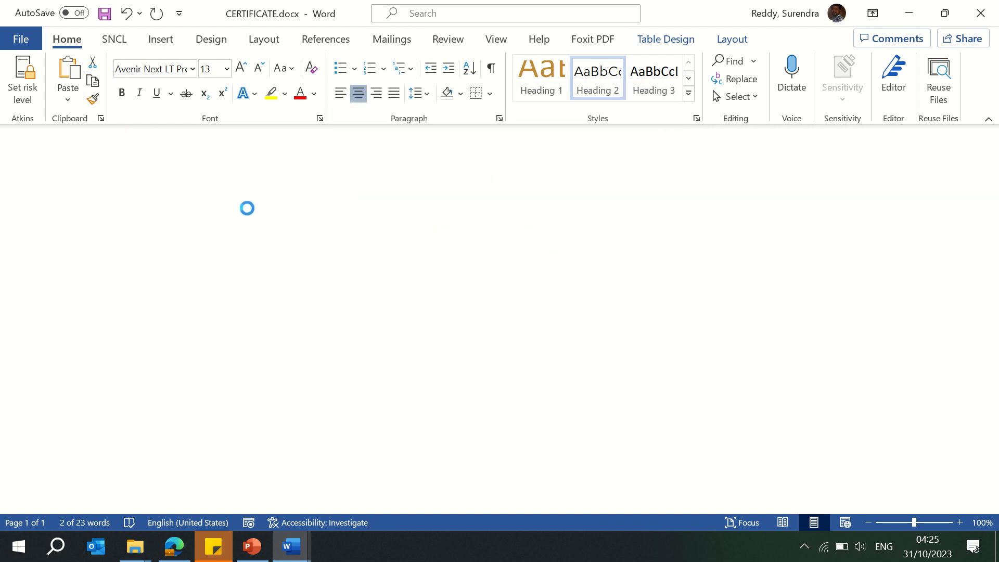
Step: Close the resume and save it in the Desktop MS Word folder as 'Resume - ' followed by the user's name, classified Atkins Baseline - low risk
left_click(982, 10)
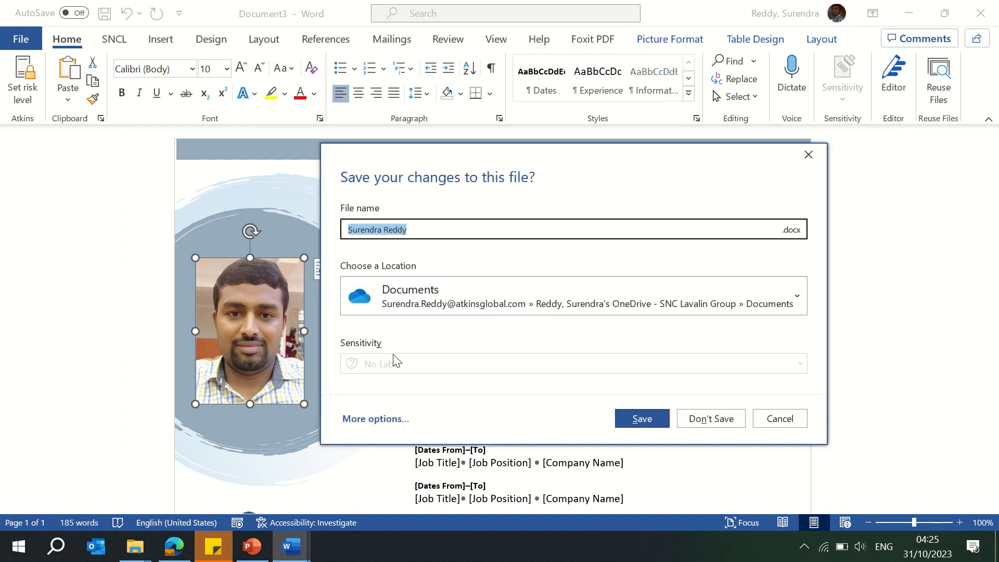
left_click(376, 418)
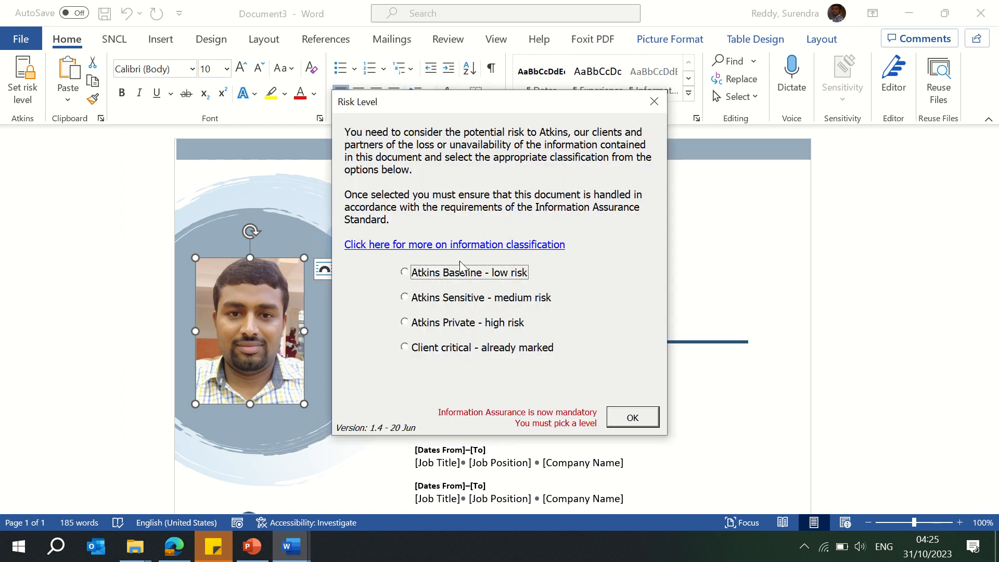
left_click(472, 274)
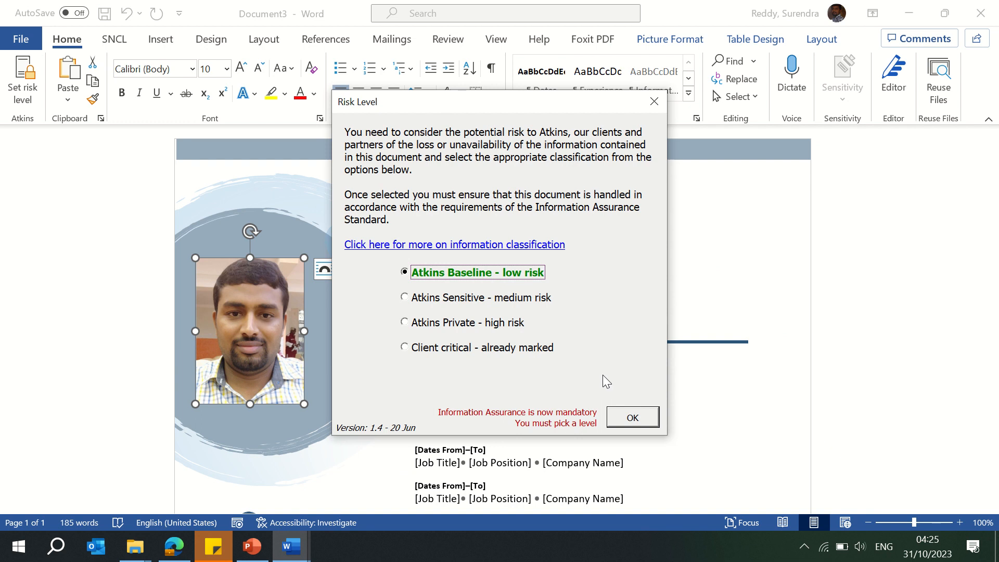
left_click(636, 417)
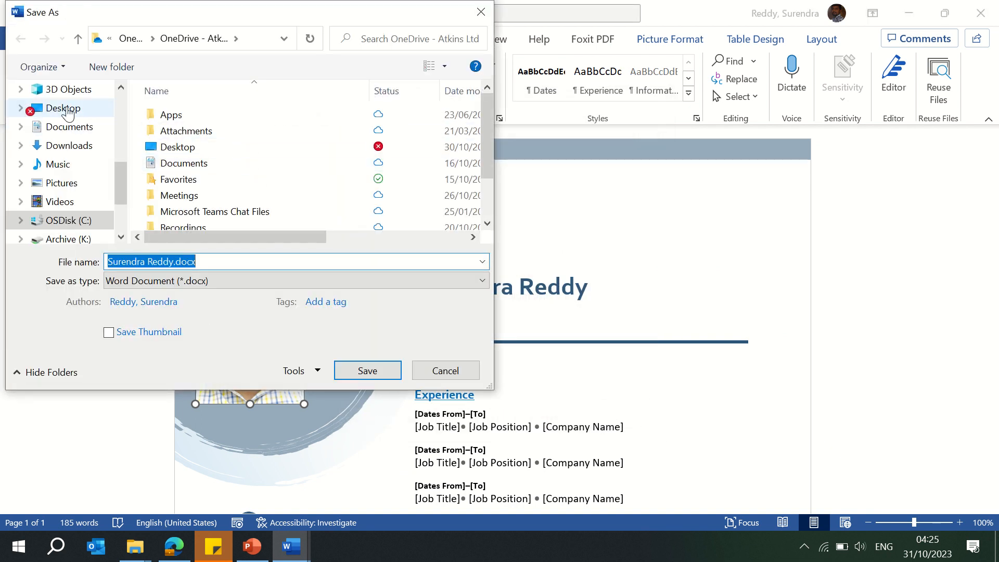
left_click(65, 108)
left_click(185, 134)
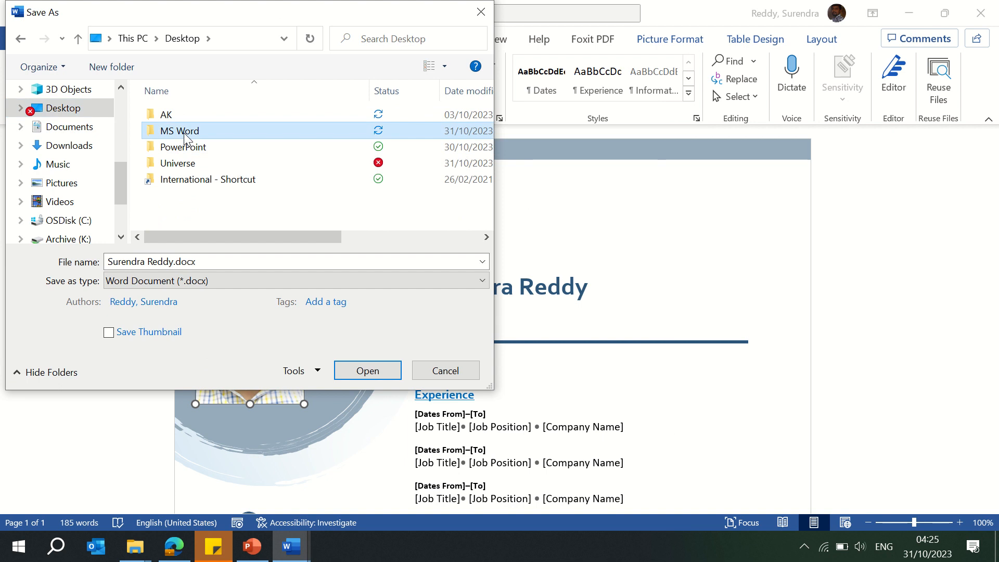
double_click(186, 135)
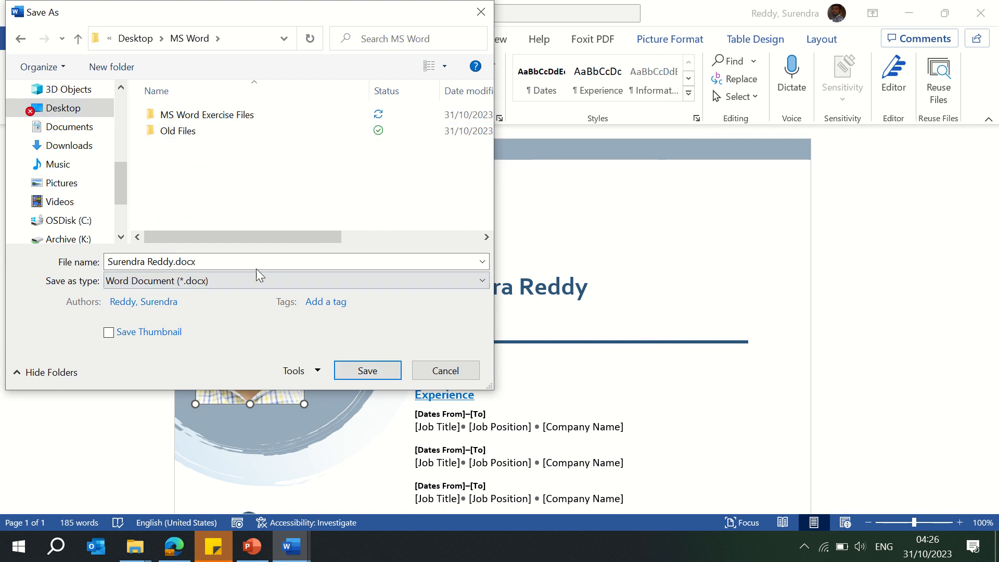
left_click(235, 260)
key("Home")
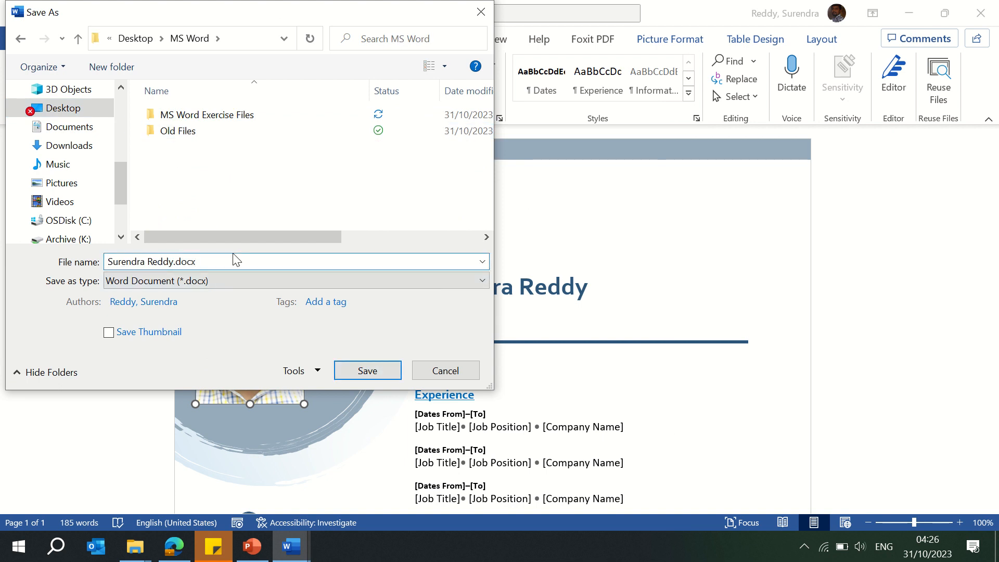
type("Resume -")
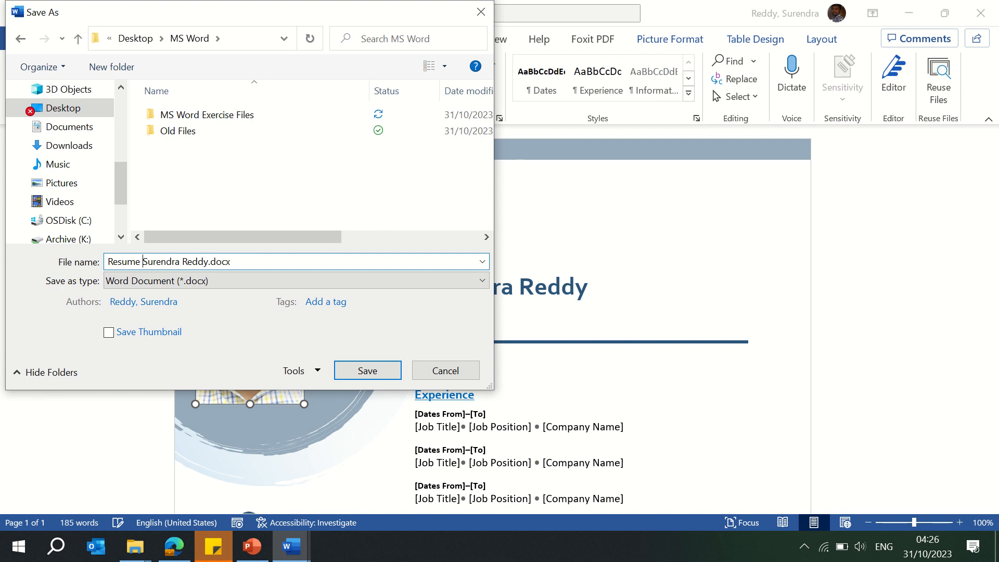
key("ctrl+a")
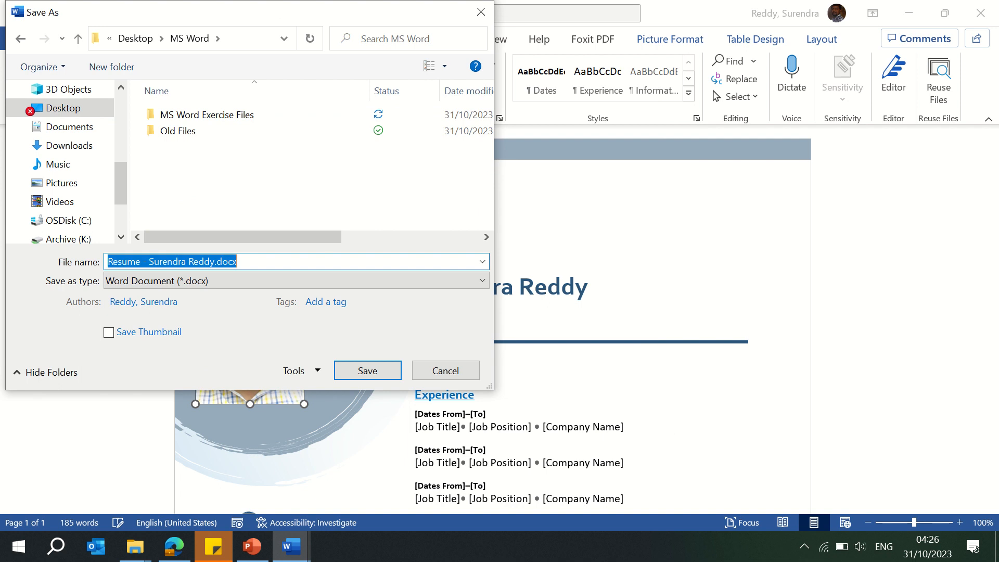
key("Return")
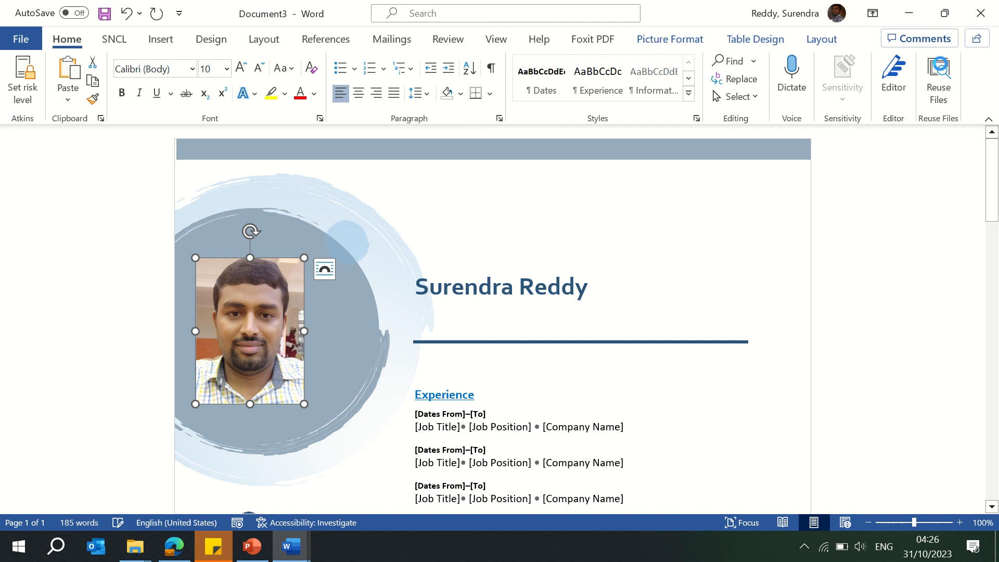
Step: Close the resume window and close the invoice document without saving it
left_click(981, 18)
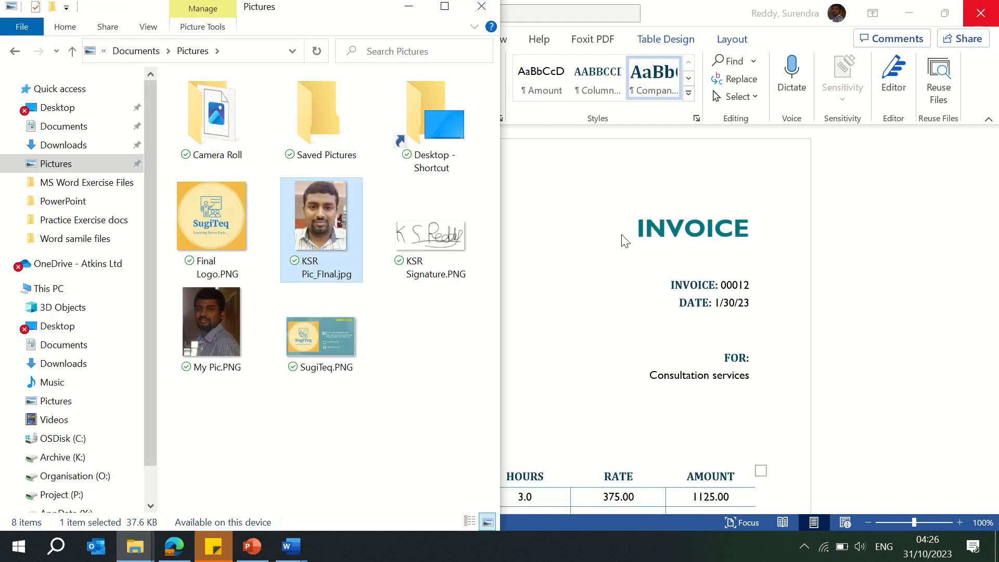
left_click(623, 237)
left_click(987, 15)
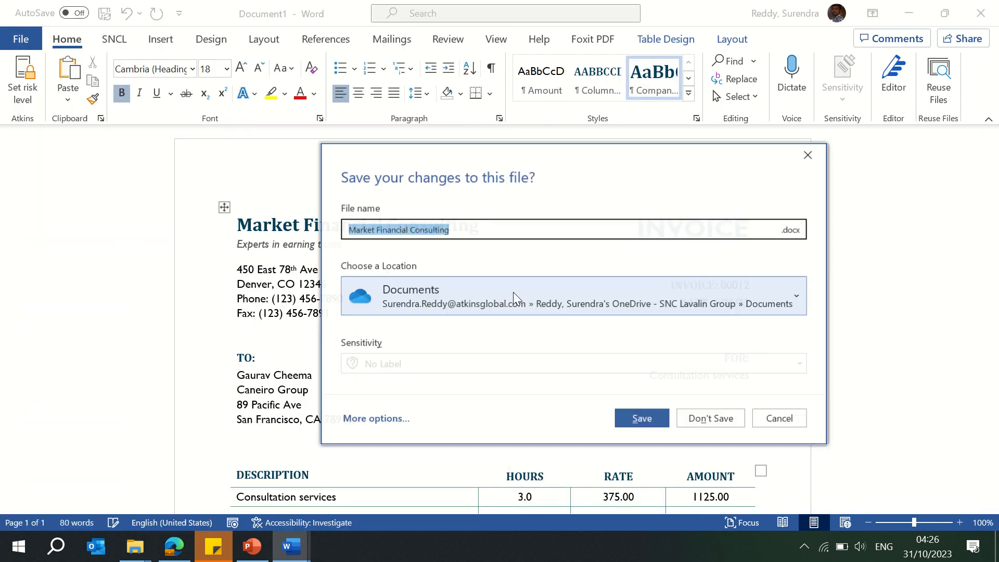
left_click(711, 421)
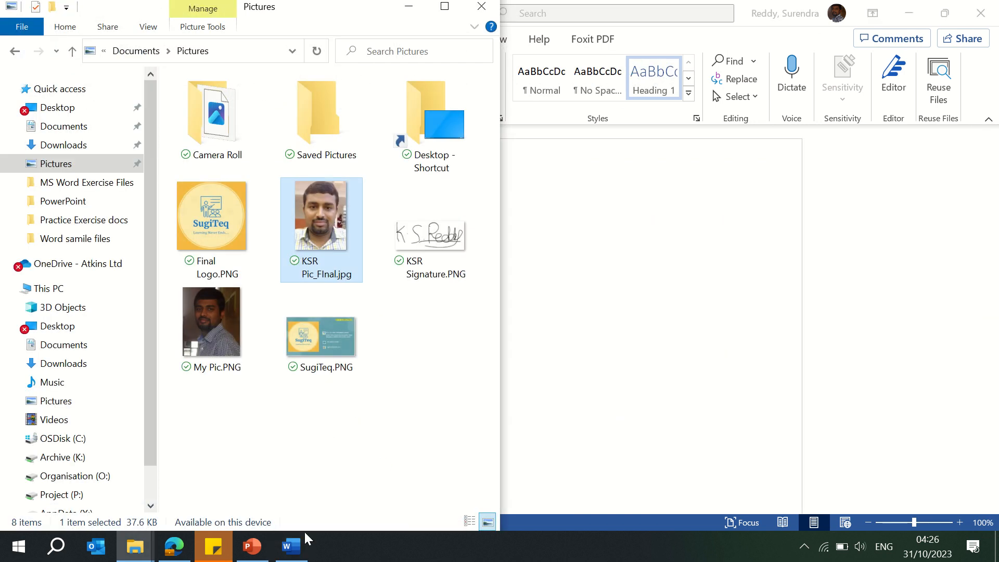
Step: Return to MS Word Training and preview the Formal award certificate among the Office templates on the New page
left_click(304, 541)
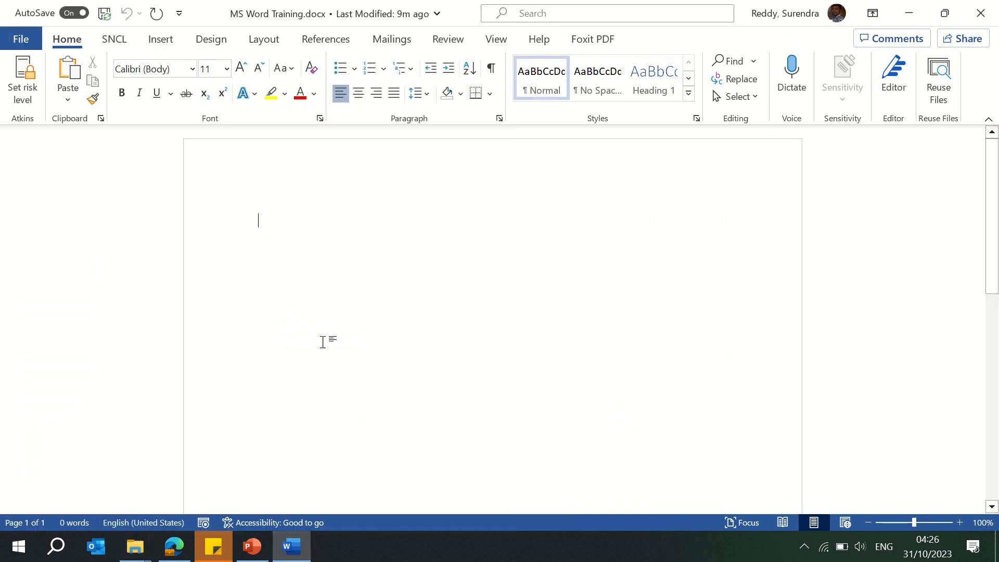
left_click(21, 41)
left_click(42, 114)
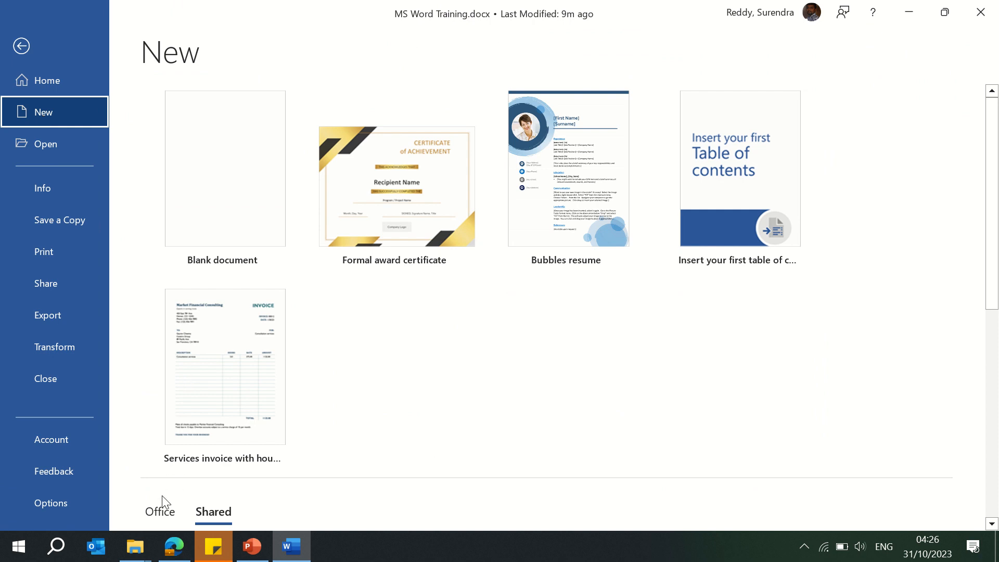
left_click(160, 512)
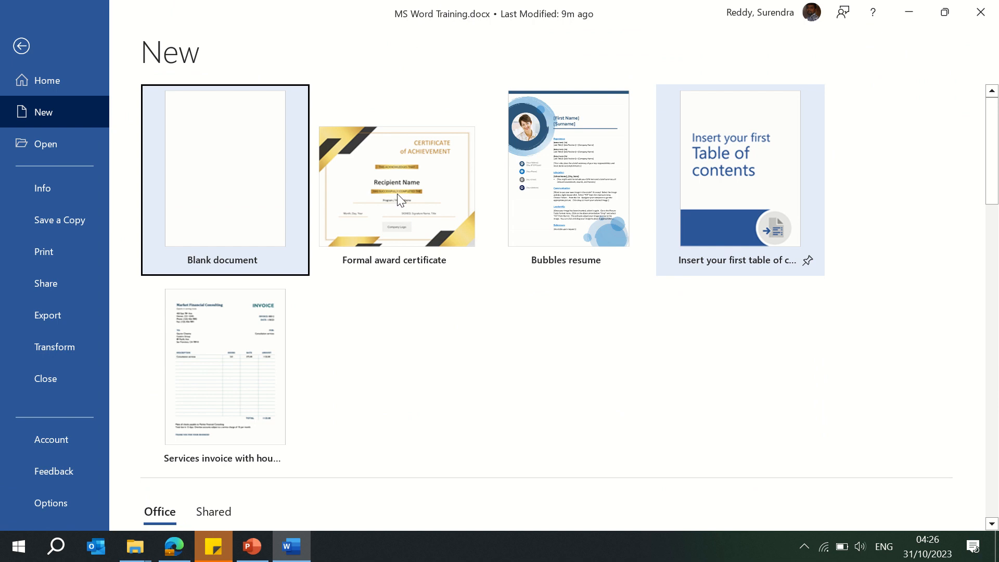
left_click(402, 219)
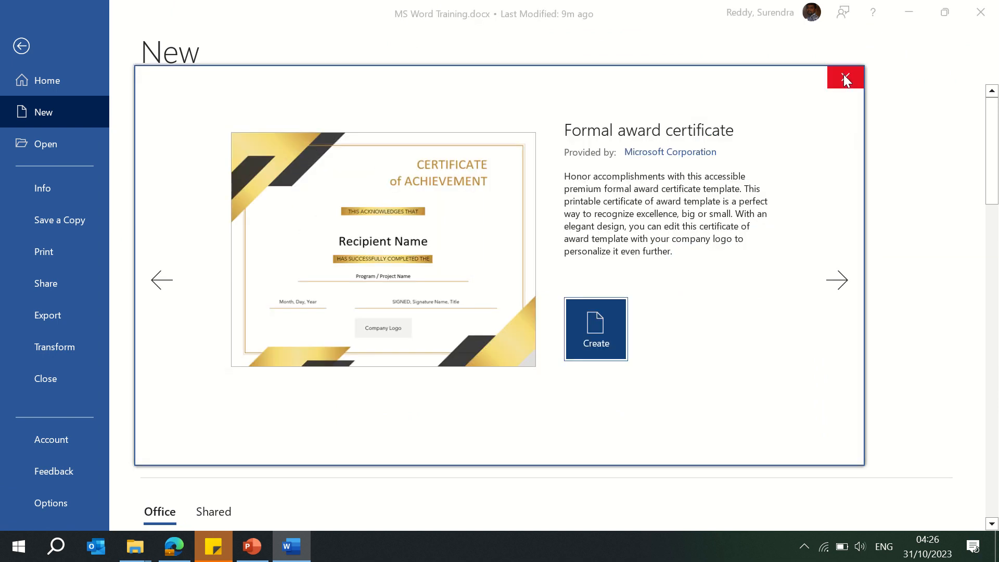
left_click(843, 77)
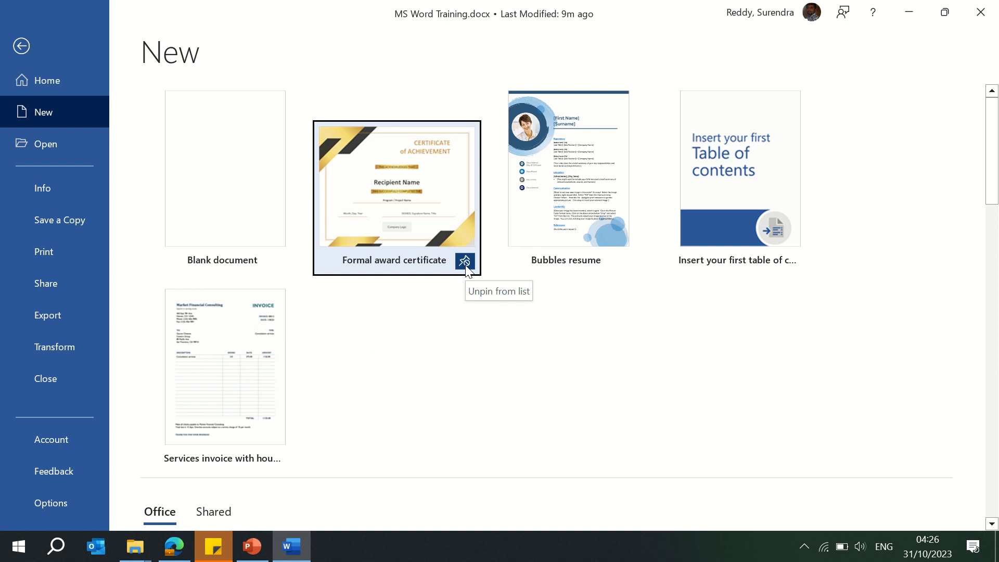
Step: Browse the recent documents and folders on the Open page, then pin MS Word Training.docx to the list
left_click(55, 150)
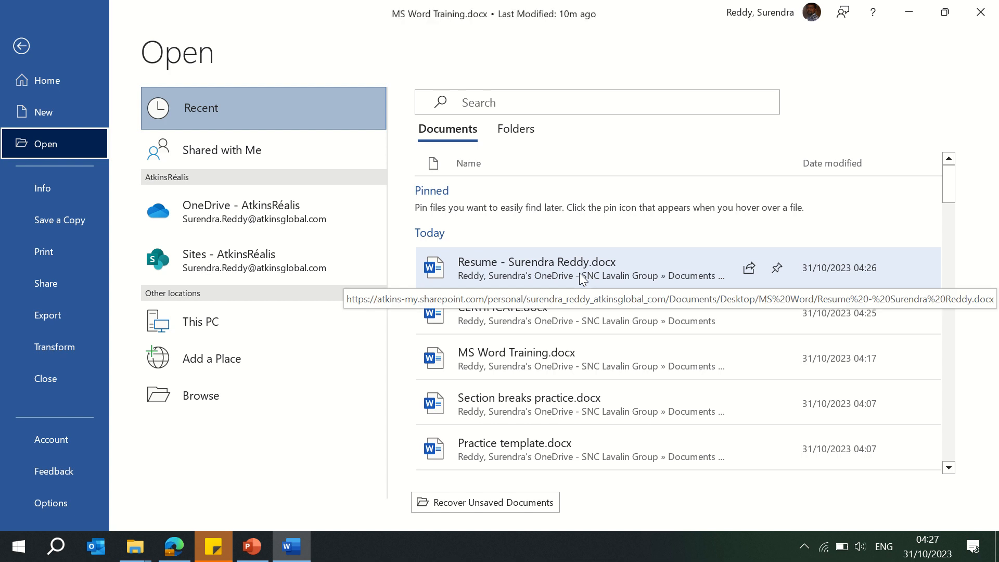
left_click(520, 136)
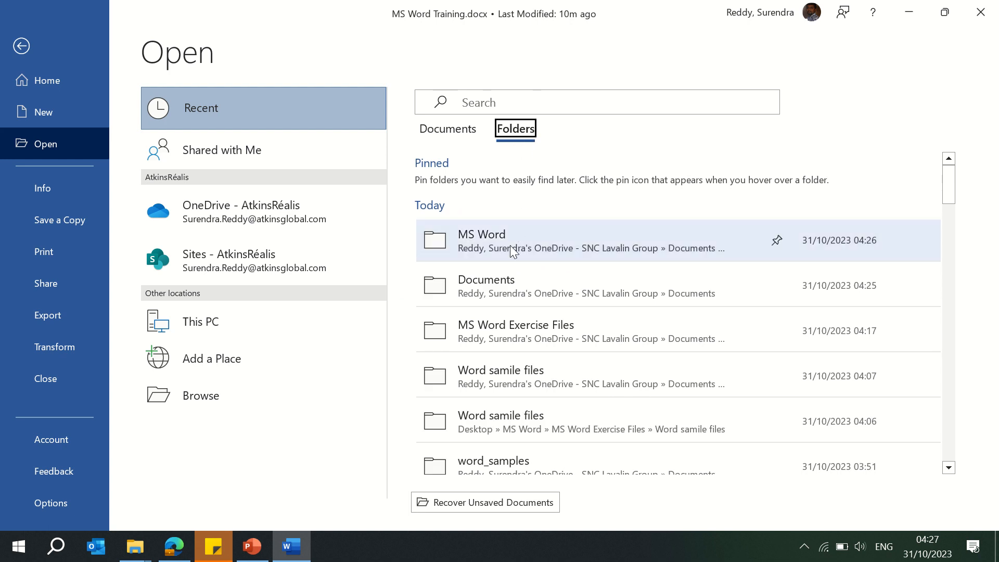
left_click(509, 245)
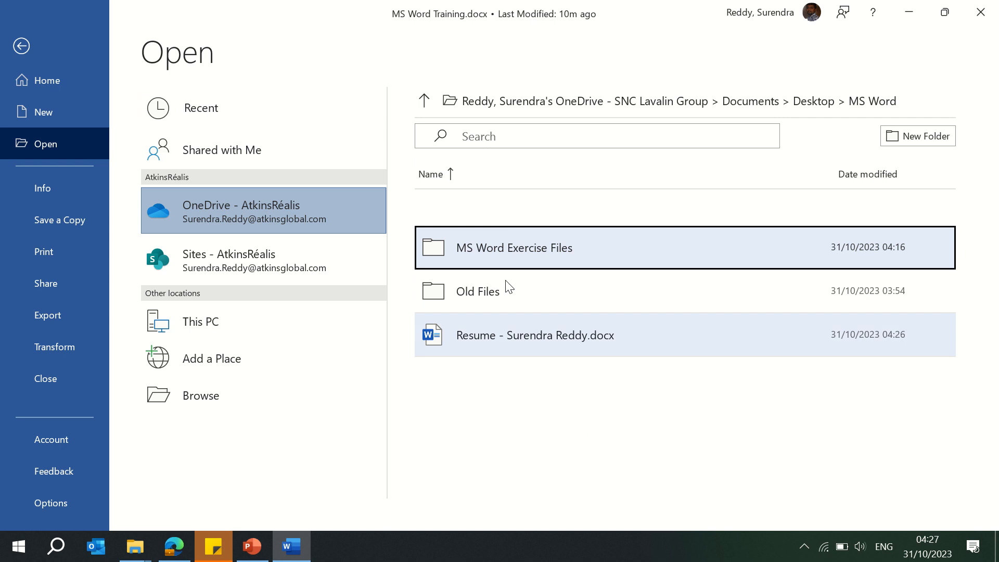
left_click(198, 108)
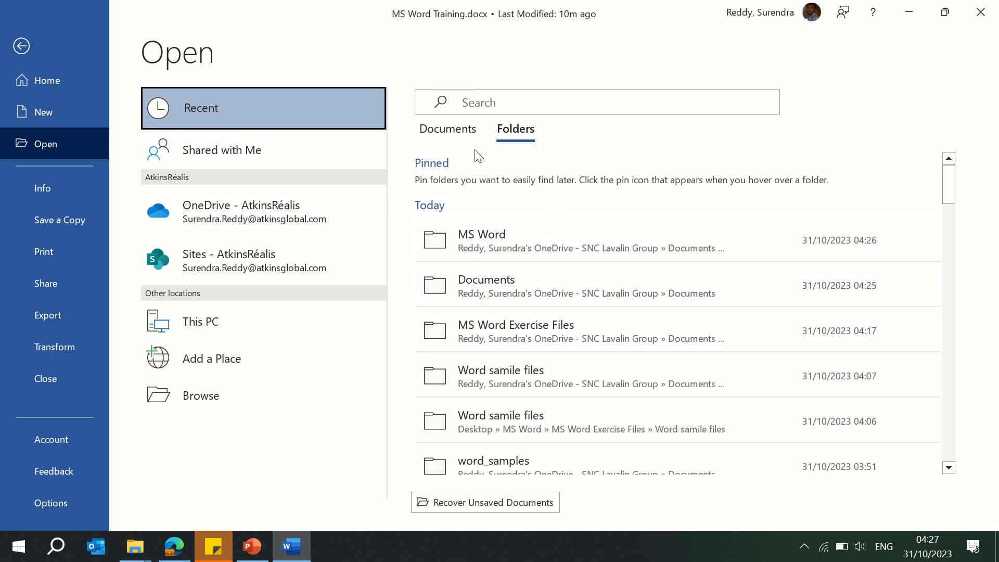
left_click(454, 134)
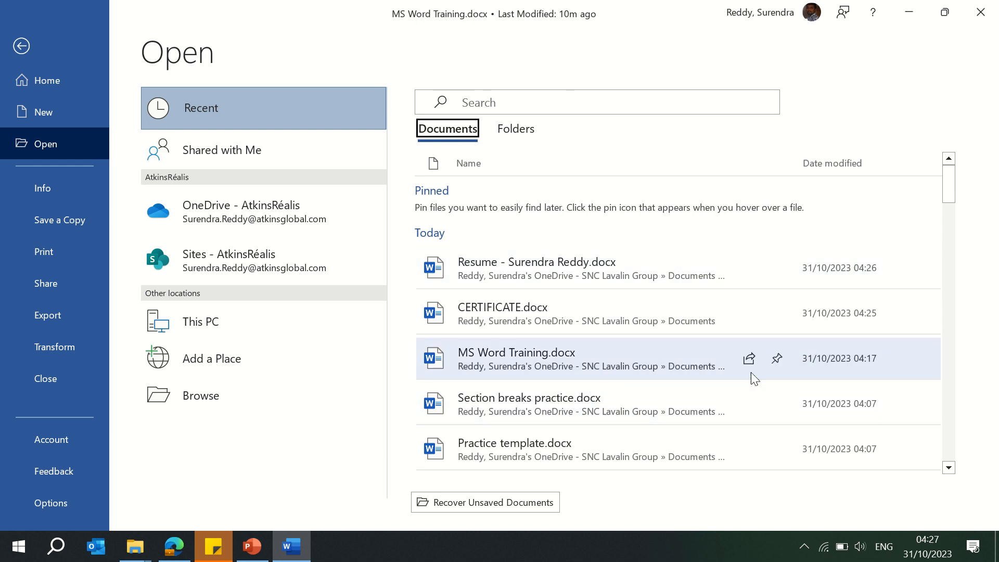
left_click(776, 362)
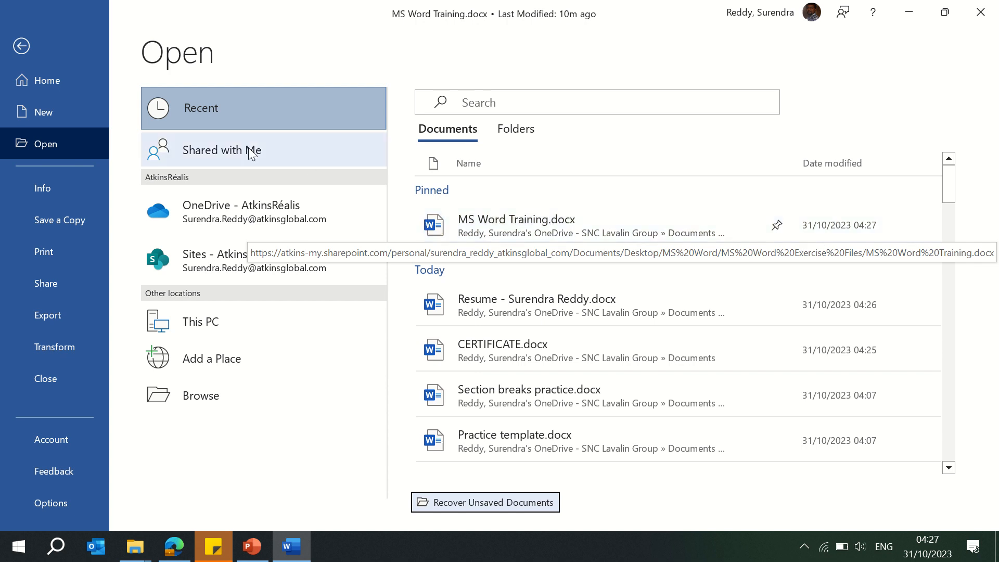
Step: Explore the Shared with Me, This PC and Browse locations for opening files, cancelling the Open dialog
left_click(228, 155)
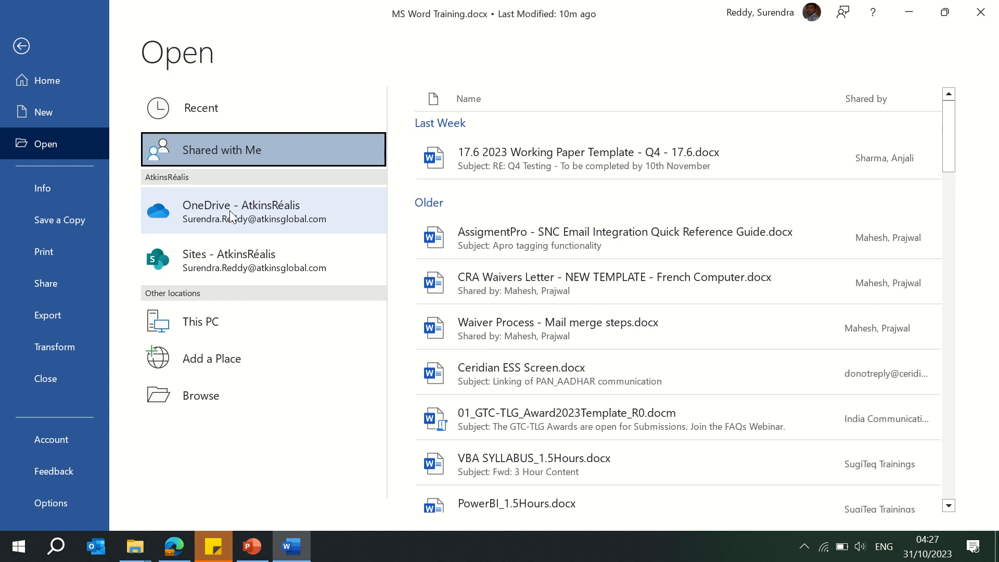
left_click(223, 336)
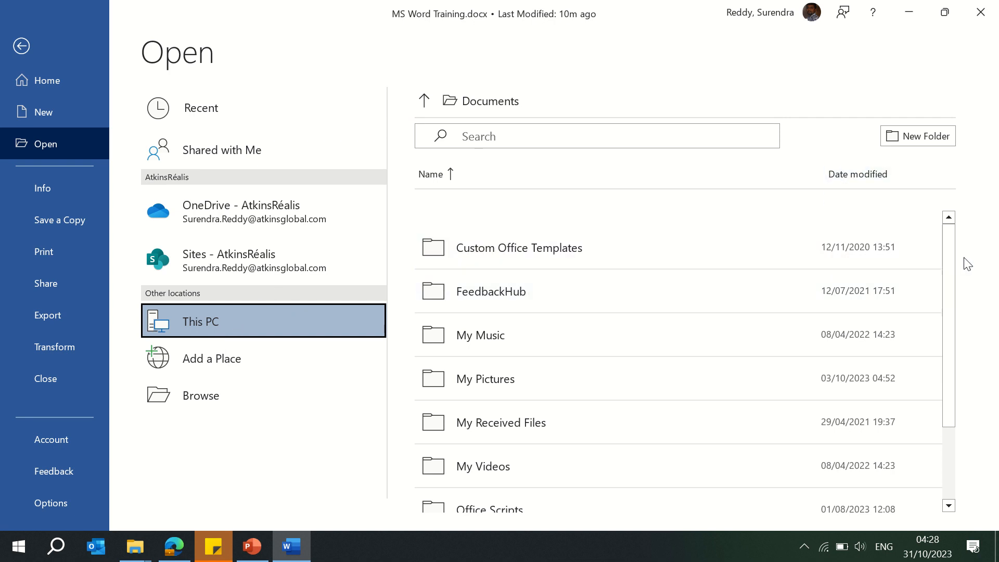
left_click_drag(951, 269, 951, 294)
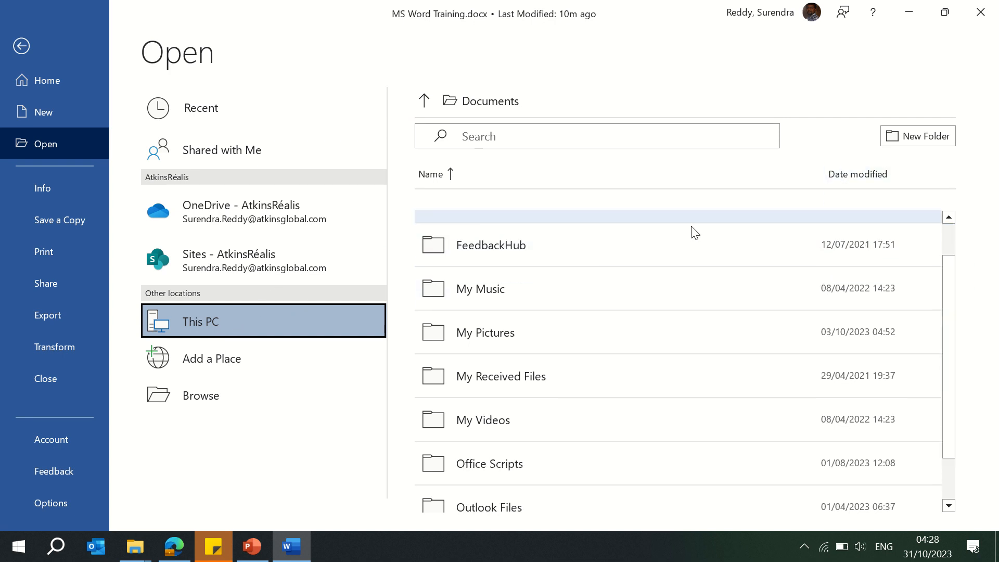
left_click(208, 396)
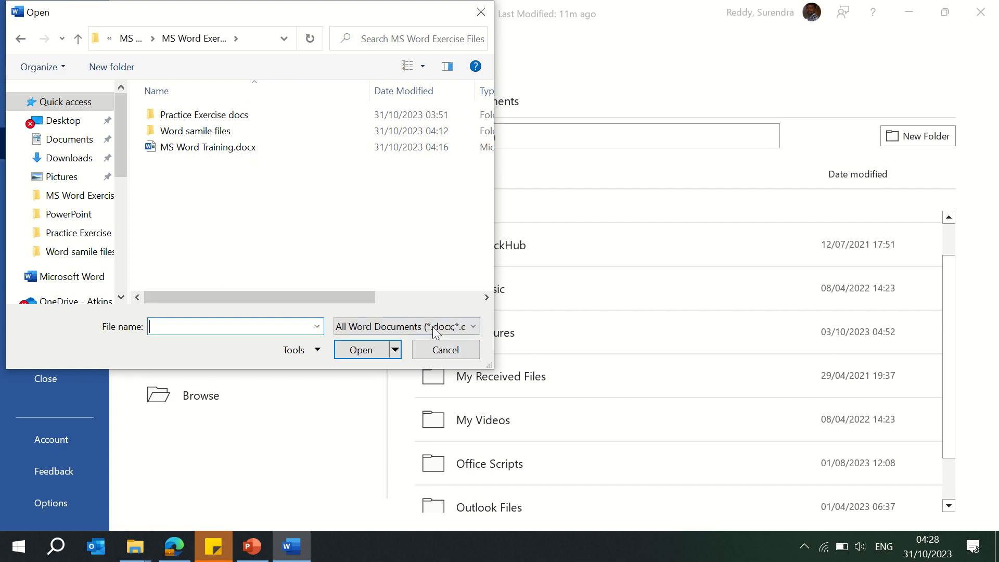
left_click(447, 350)
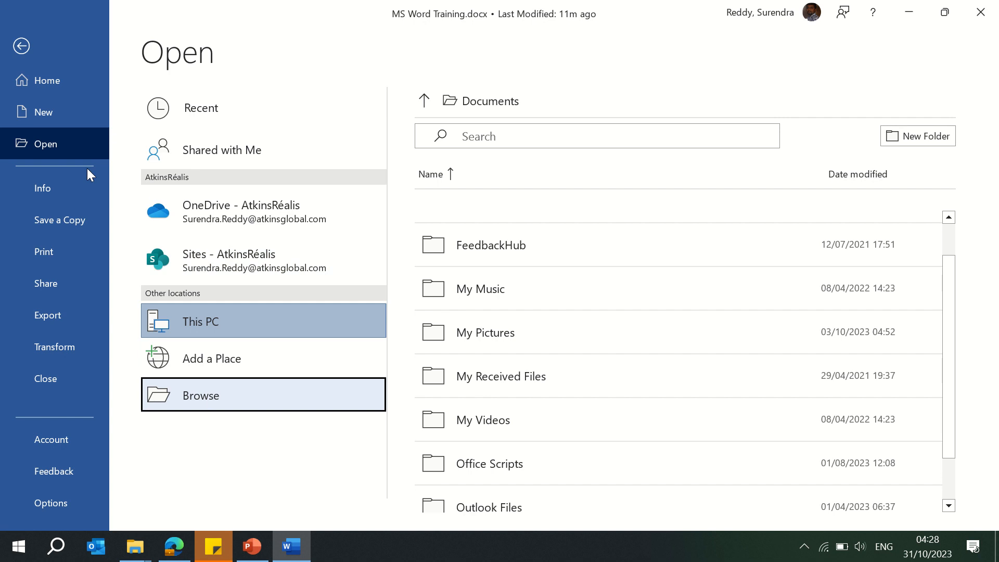
Step: Review the document's Info page, its Share dialog and its file location in File Explorer
left_click(50, 183)
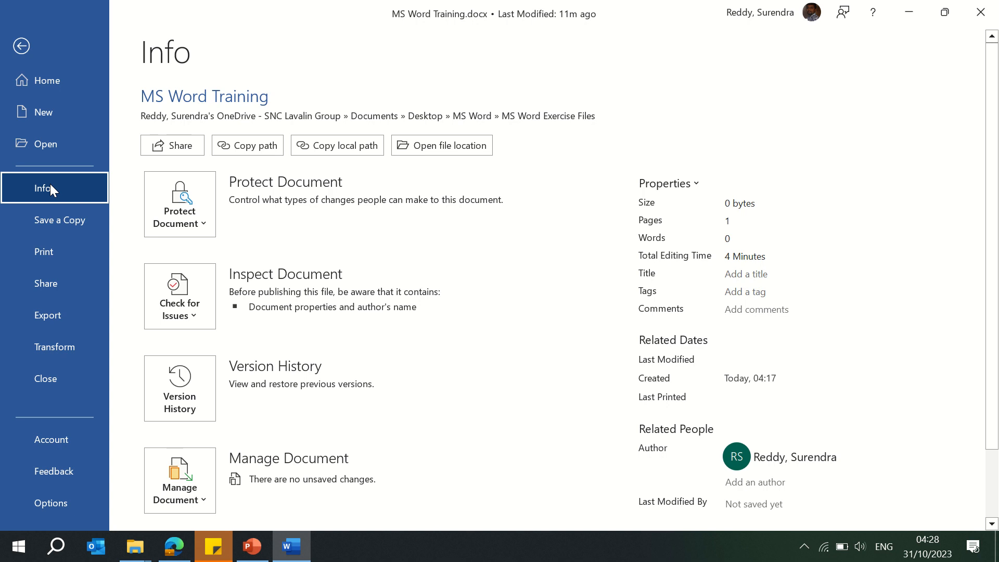
left_click(183, 148)
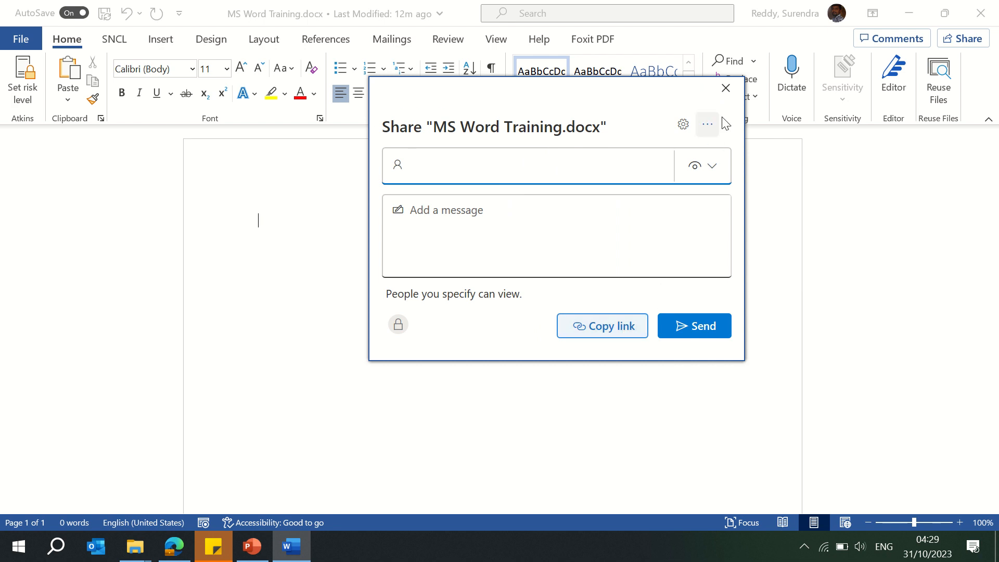
left_click(725, 89)
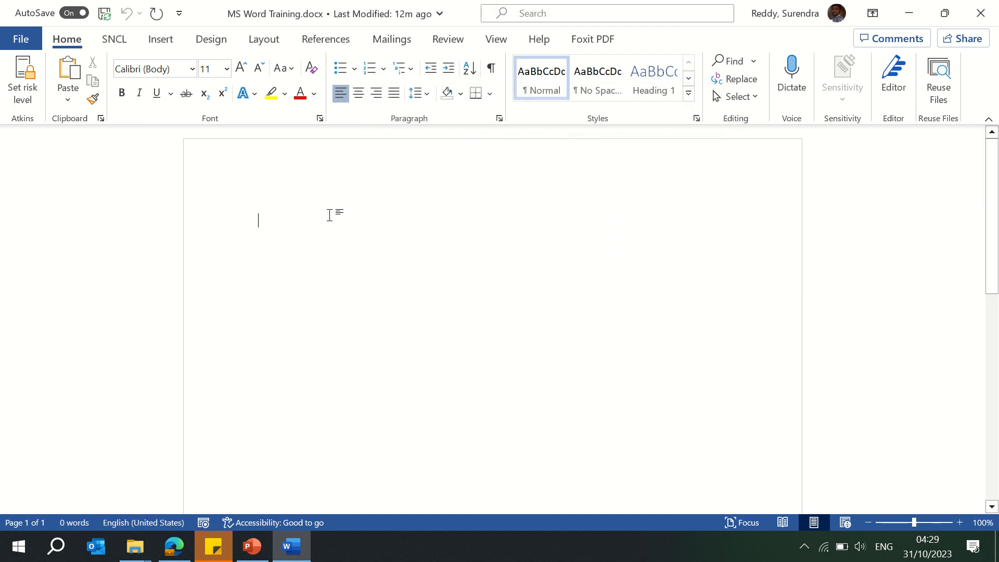
left_click(15, 41)
left_click(55, 190)
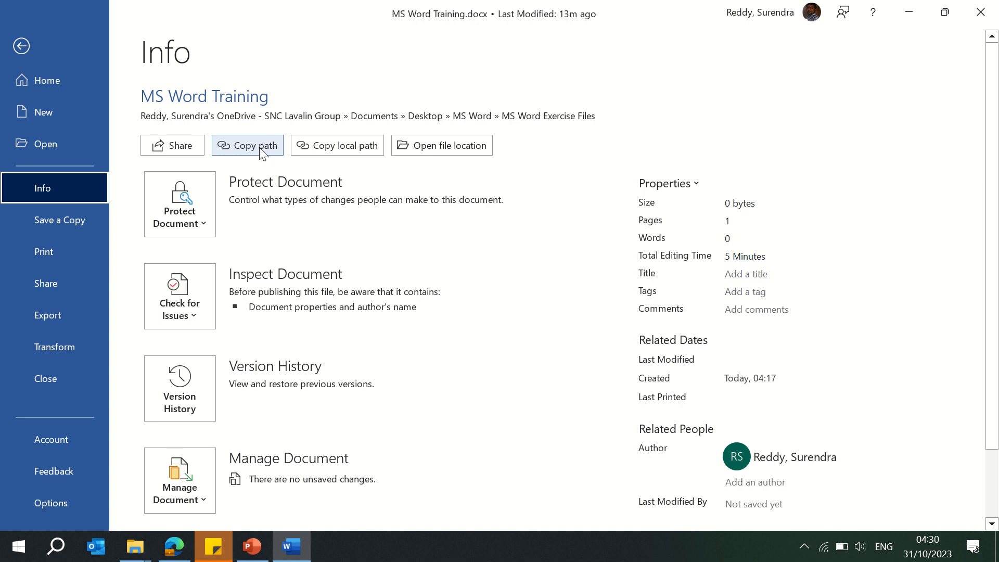
left_click(460, 153)
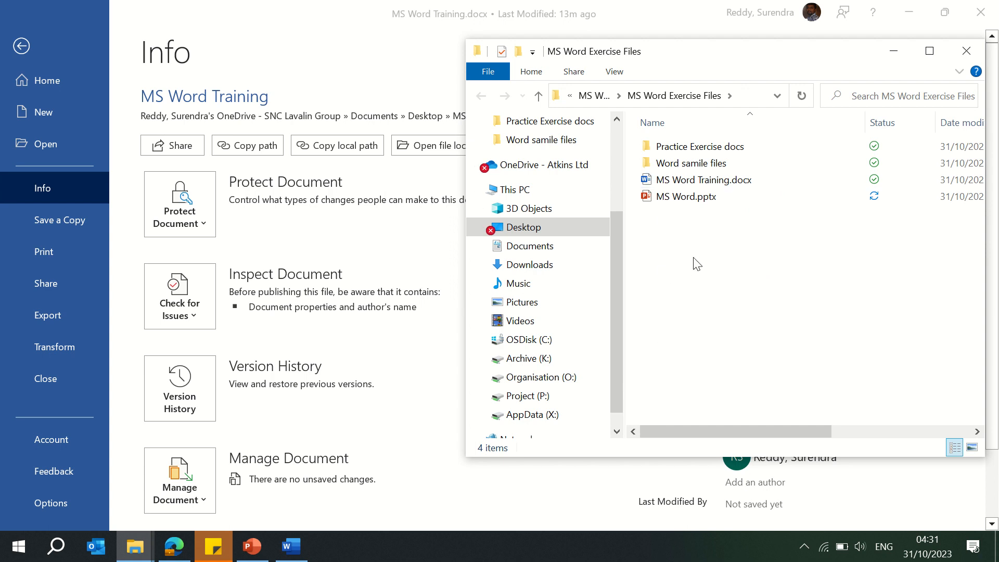
Step: Protect the document so that it always opens read-only
left_click(195, 219)
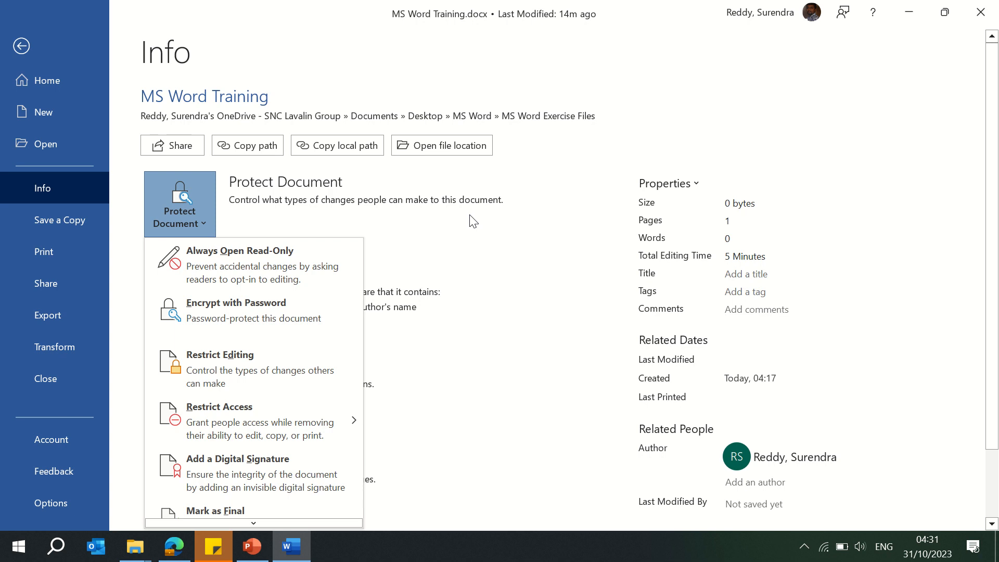
left_click(256, 271)
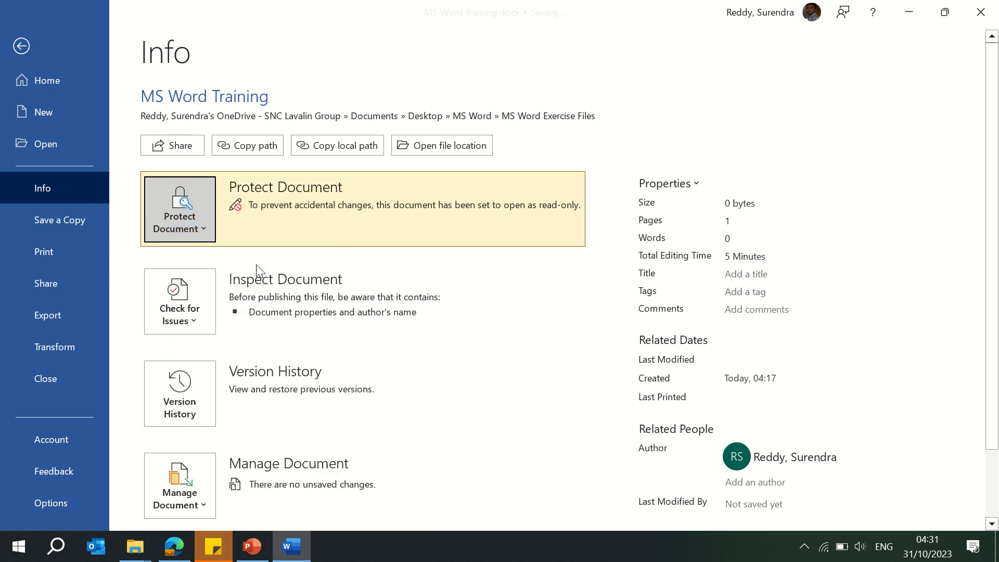
Step: Switch to the browser and search Google for ms word training content
left_click(21, 47)
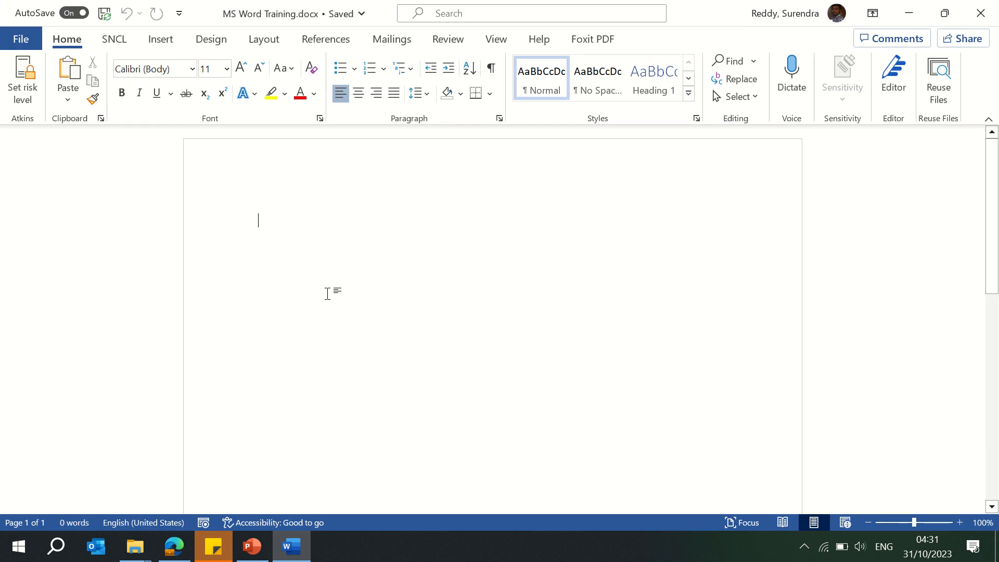
mouse_move(174, 546)
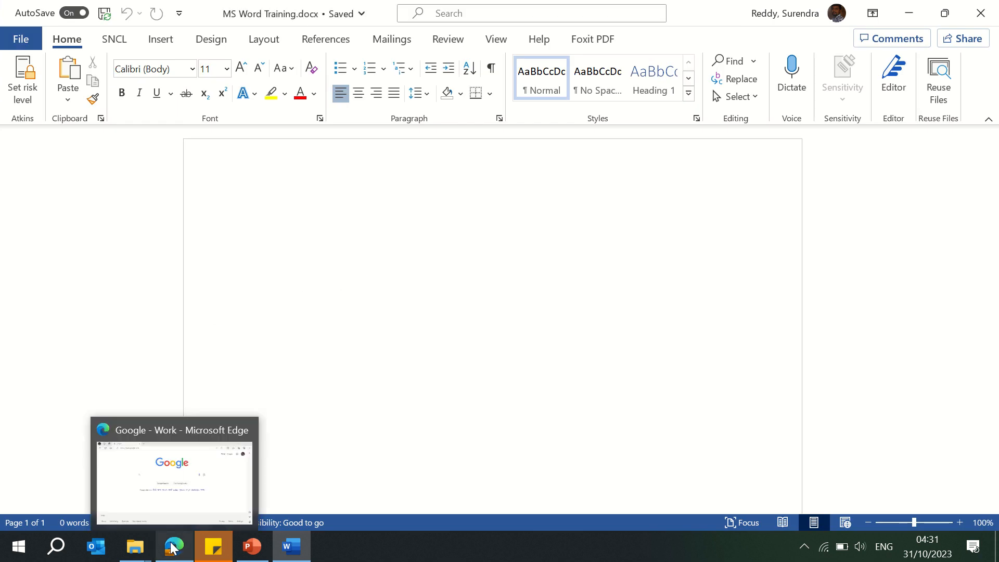
left_click(196, 471)
type("ms ")
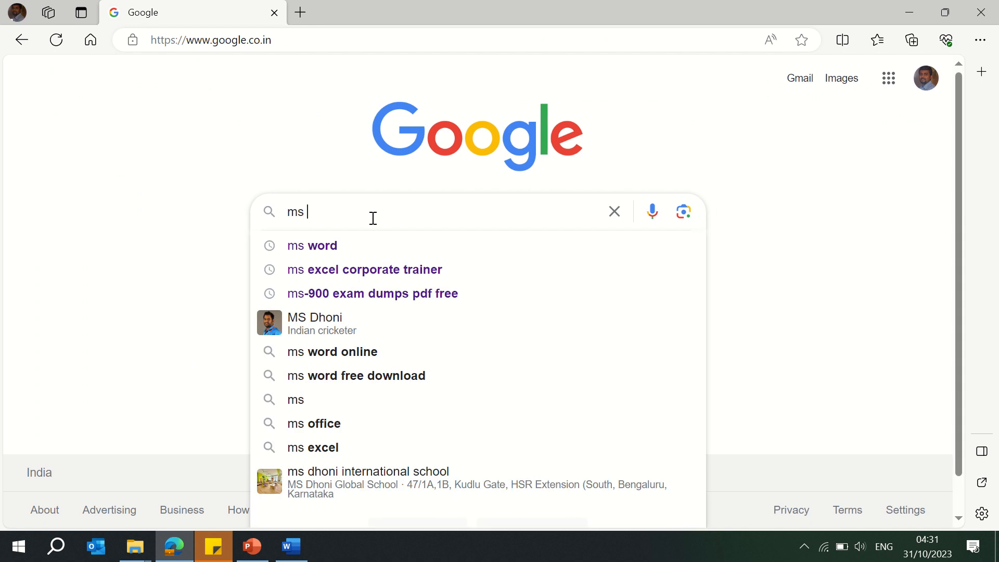
type("word ")
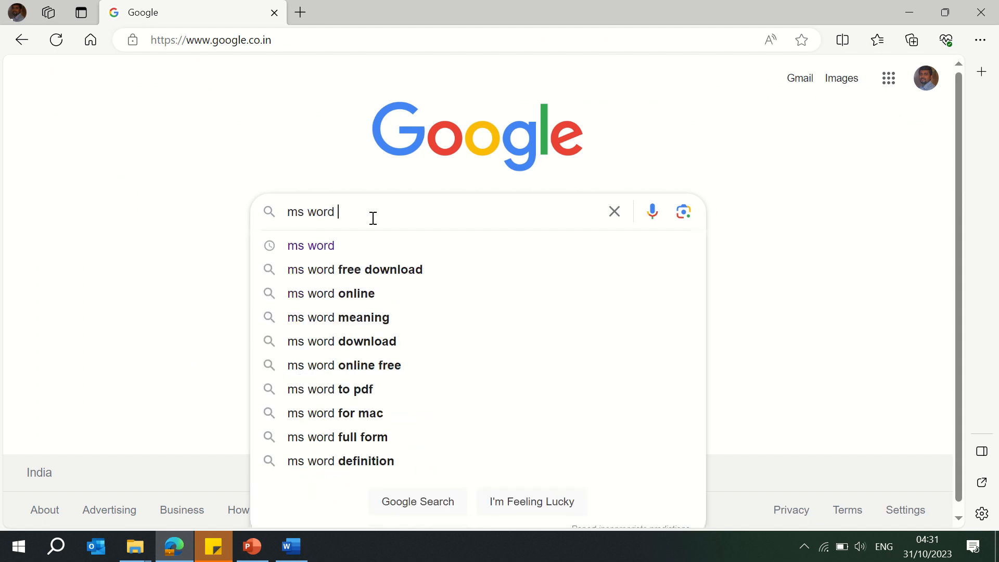
type("train")
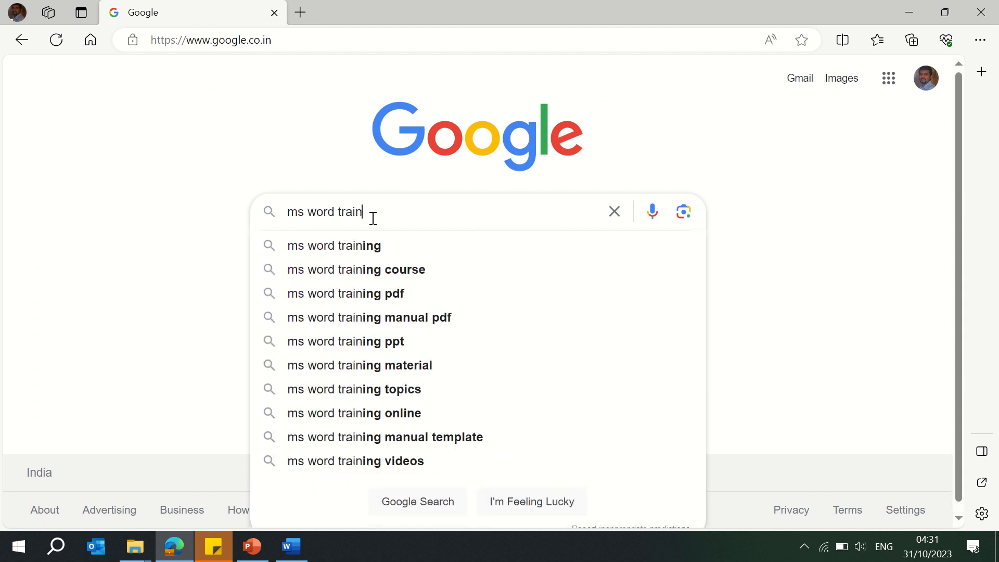
type("ing content")
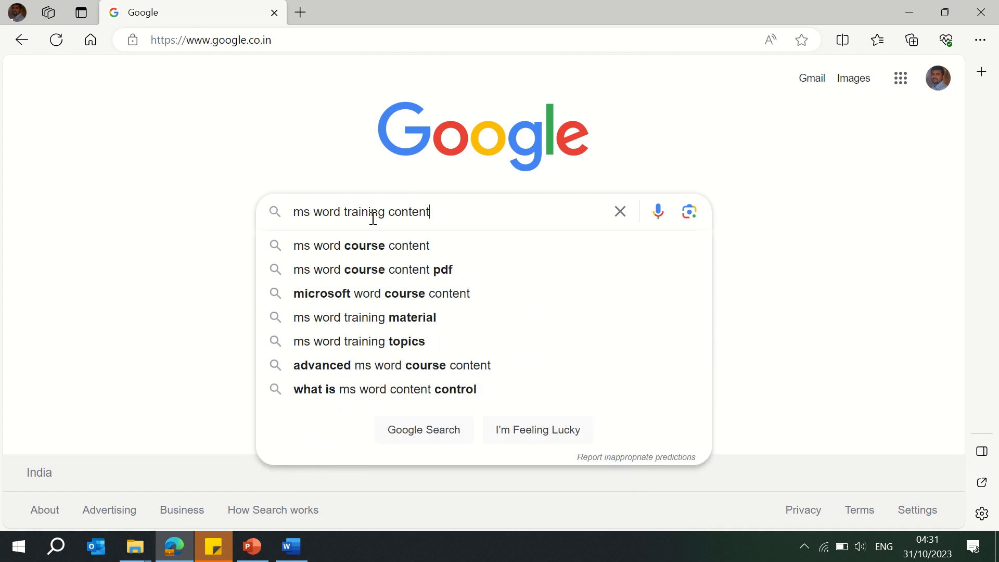
key("Return")
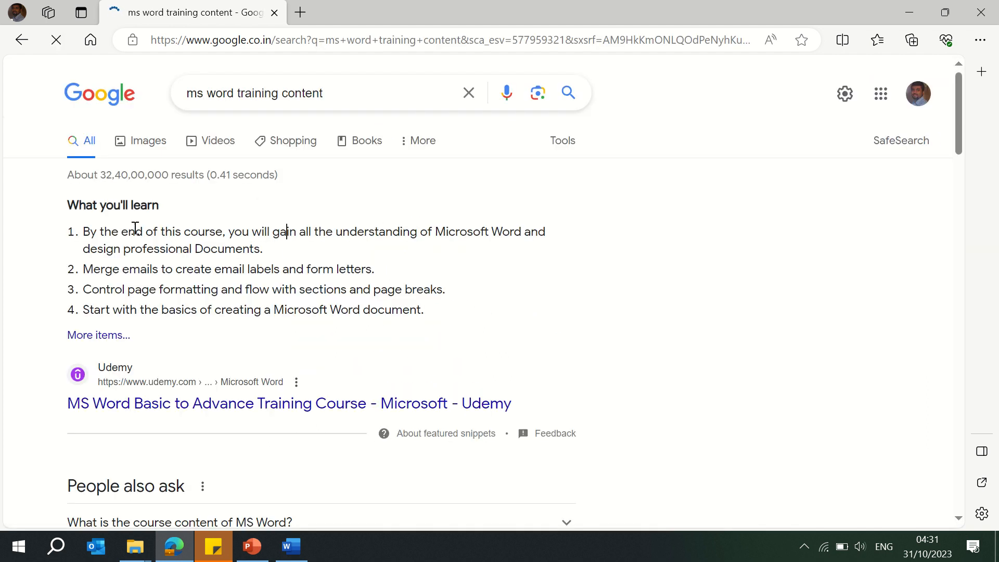
Step: Copy the What you'll learn snippet from the results and paste it into the Word document
left_click_drag(70, 203, 429, 312)
key("ctrl+c")
key("alt+Tab")
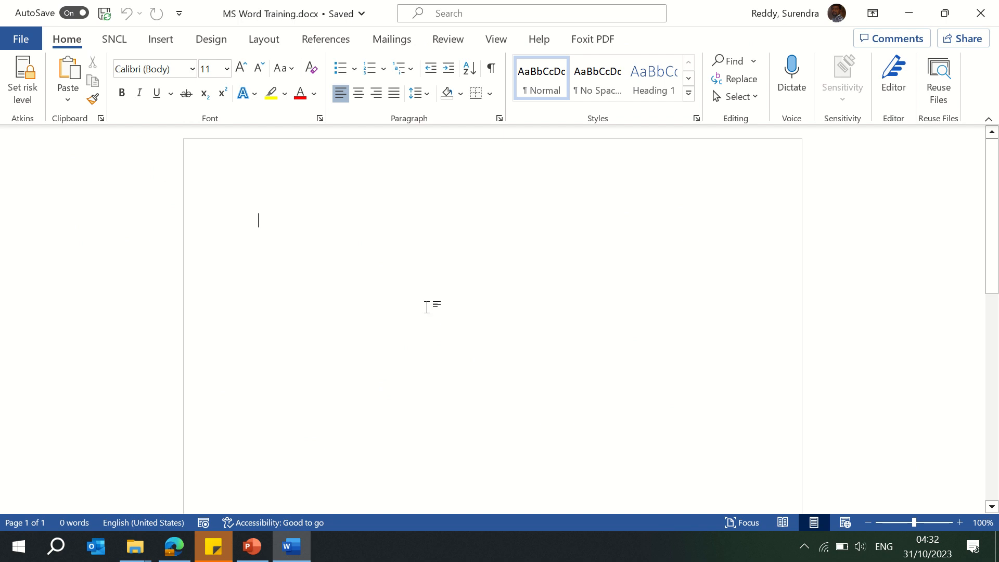
key("ctrl+v")
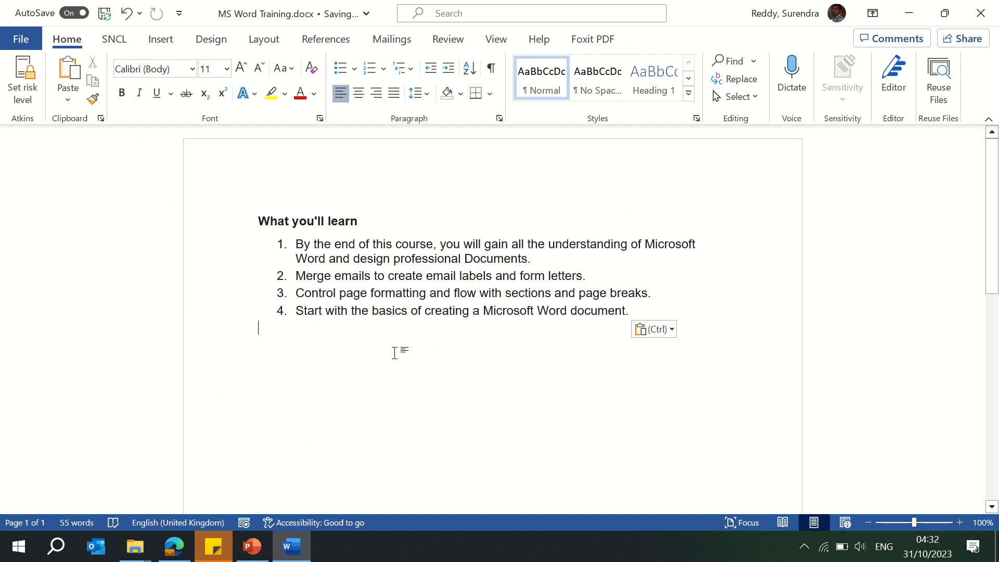
Step: Toggle the Always Open Read-Only protection off and back on from the document's Info page, then return to the document
left_click(20, 38)
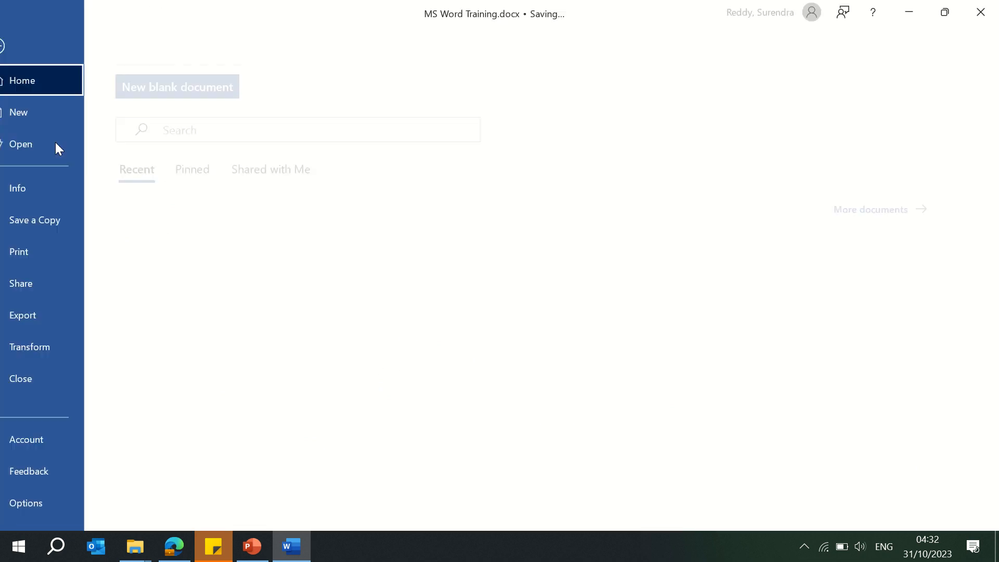
left_click(62, 190)
left_click(187, 229)
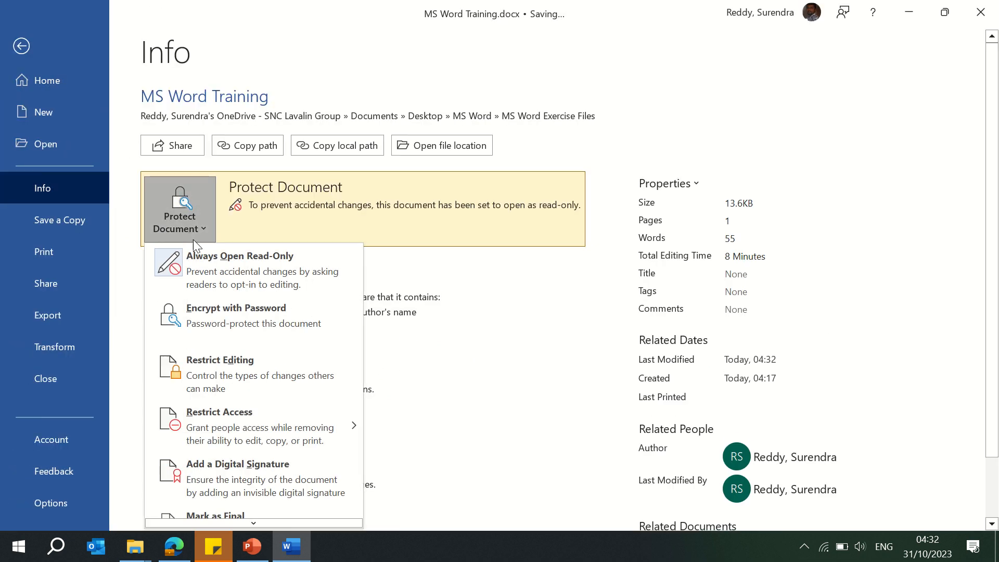
left_click(209, 261)
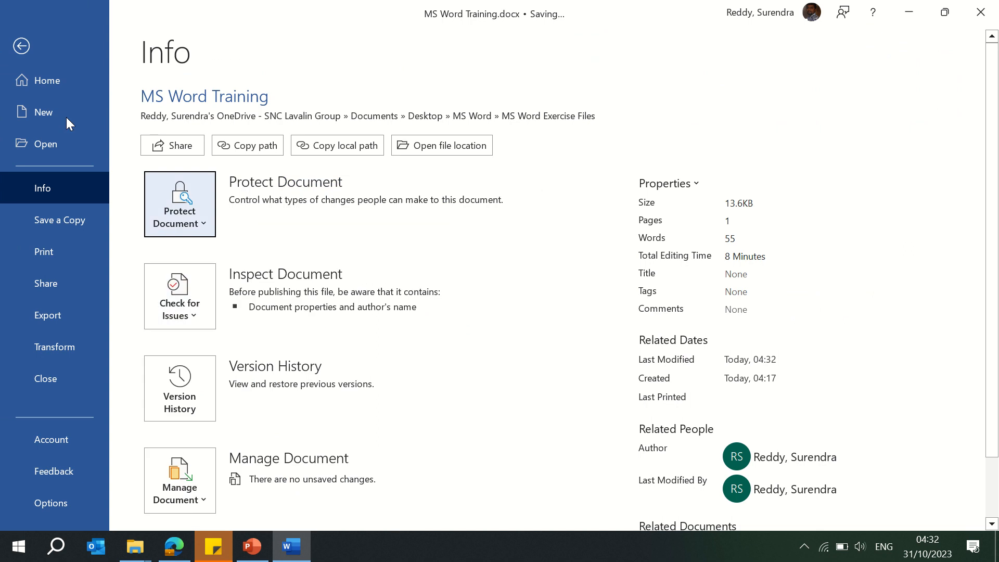
left_click(180, 208)
left_click(212, 253)
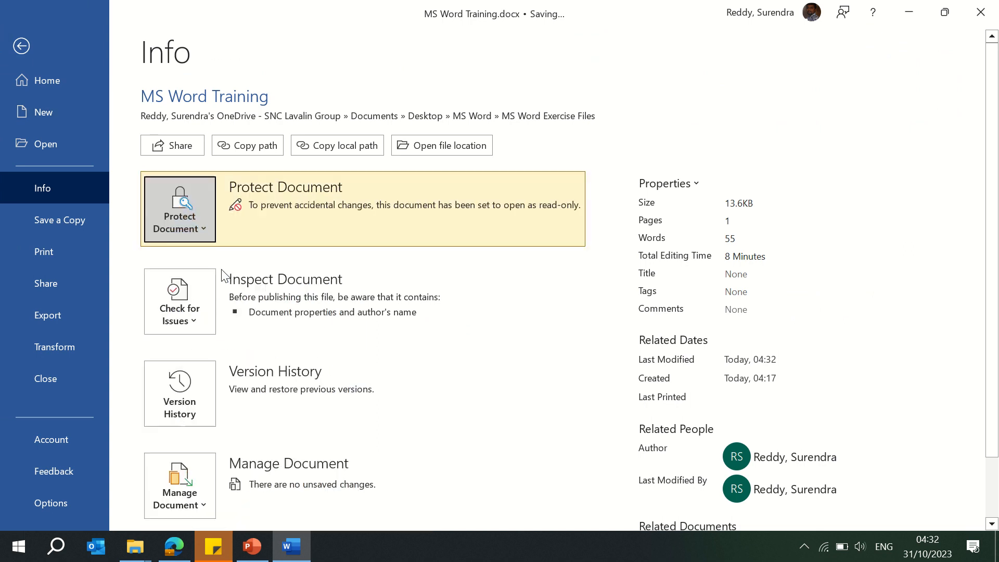
left_click(30, 51)
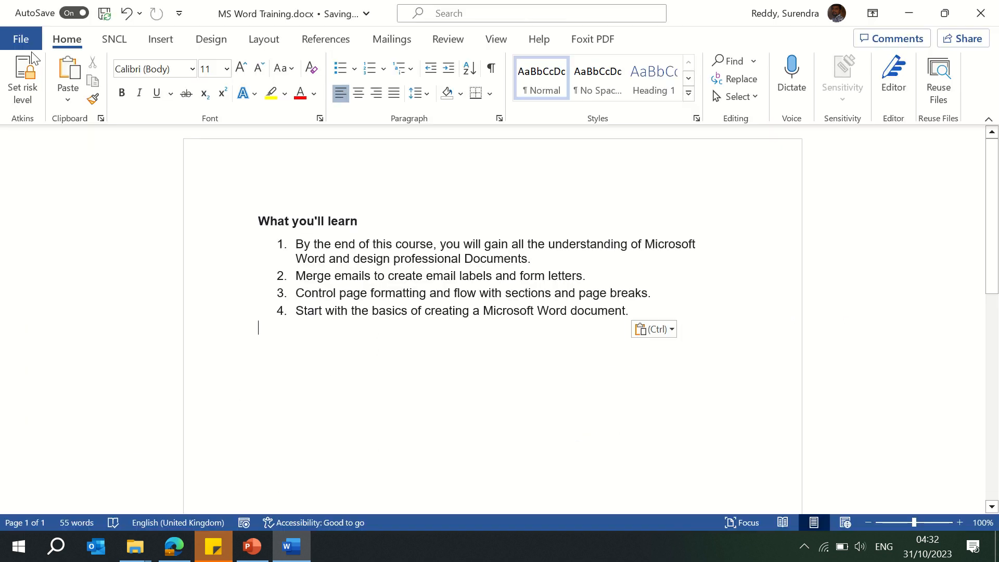
Step: Close the document and reopen MS Word Training.docx from File Explorer, accepting the read-only prompt
left_click(980, 13)
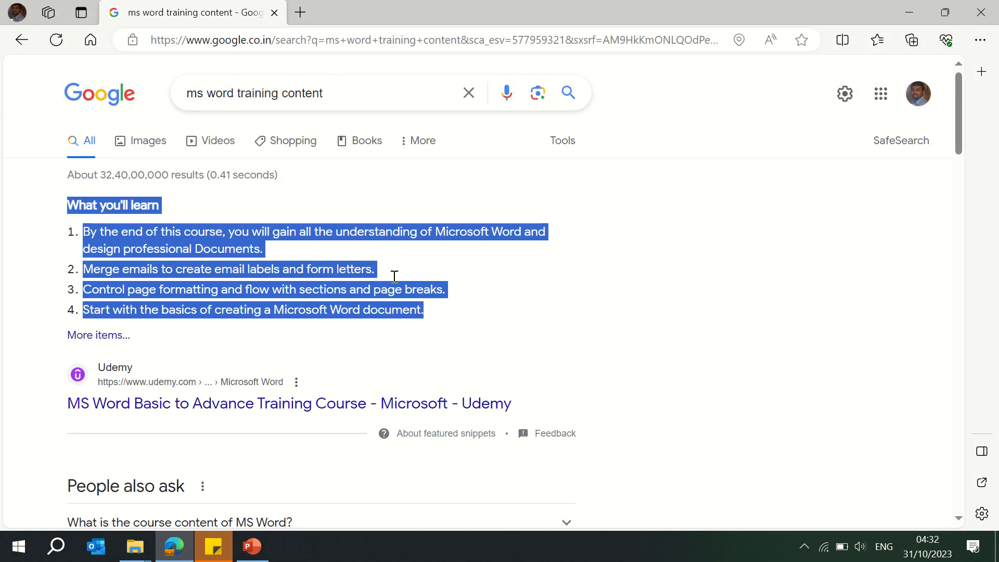
mouse_move(136, 542)
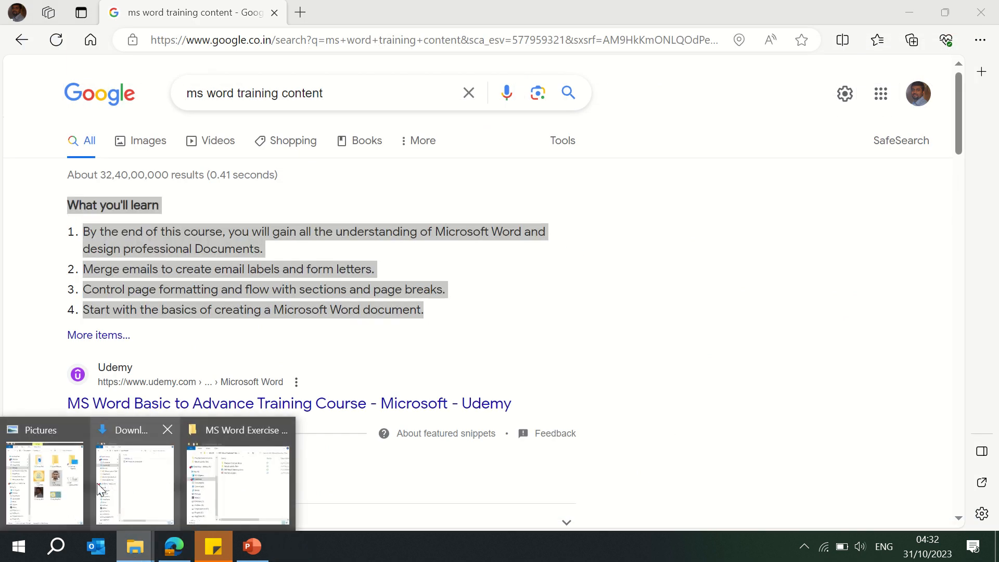
mouse_move(198, 485)
left_click(249, 474)
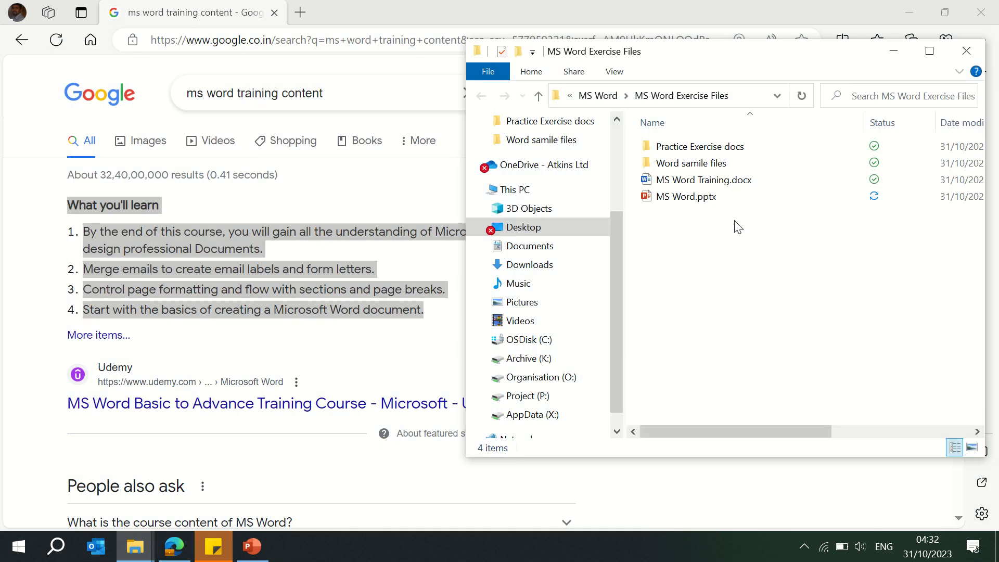
double_click(736, 182)
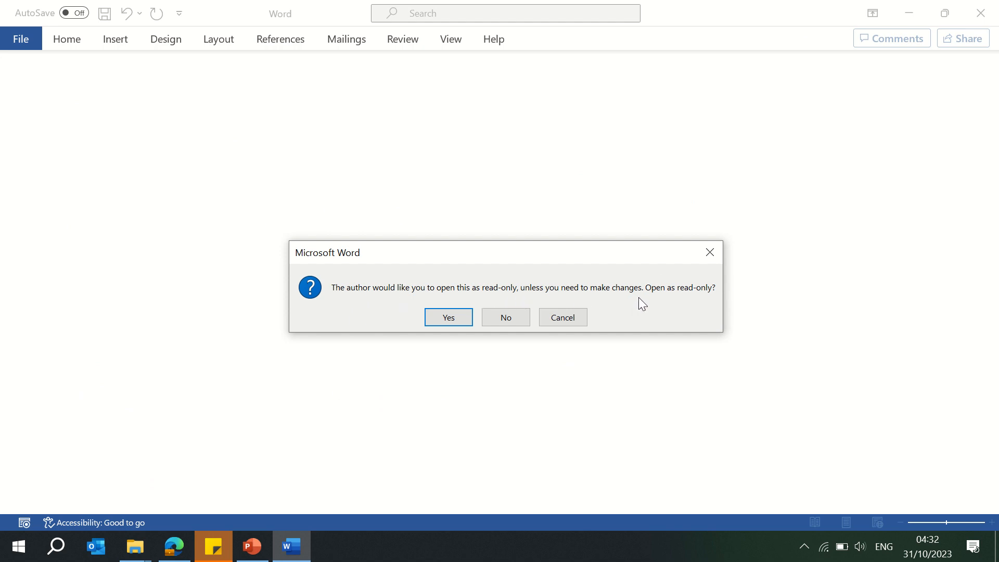
left_click(451, 318)
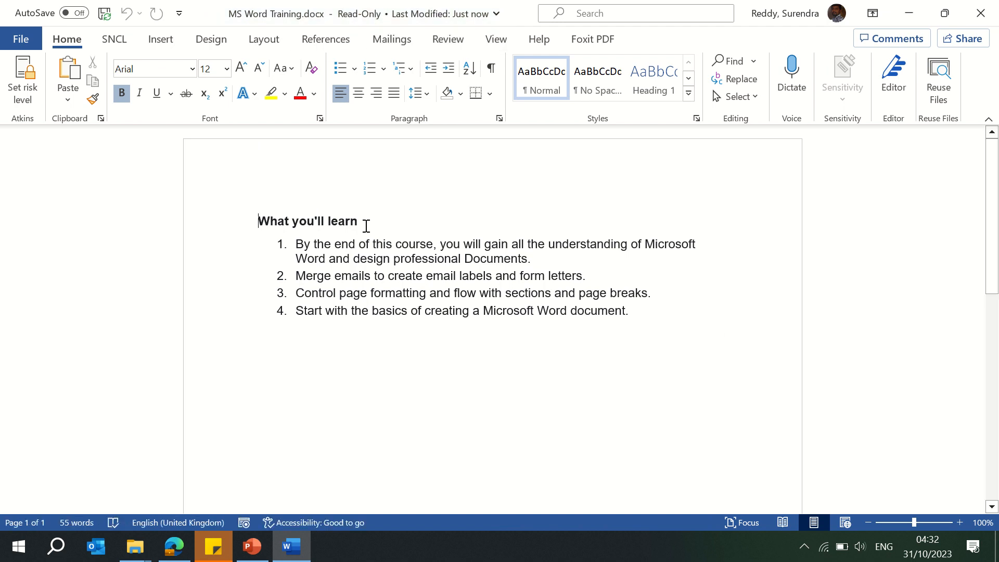
Step: Add a fifth list item reading jfhks below the last point
key("Down")
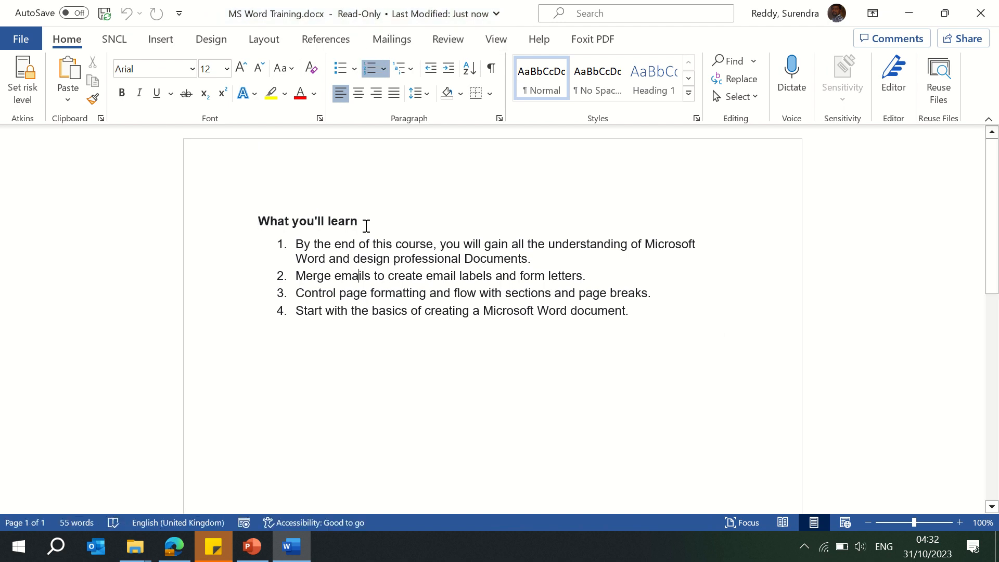
left_click(645, 312)
key("Return")
key("Return")
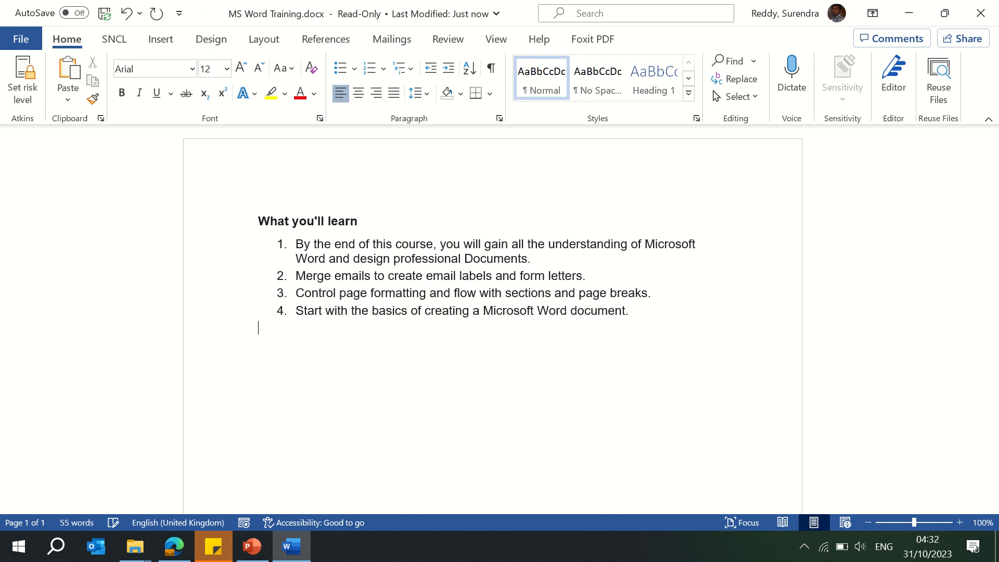
key("Up")
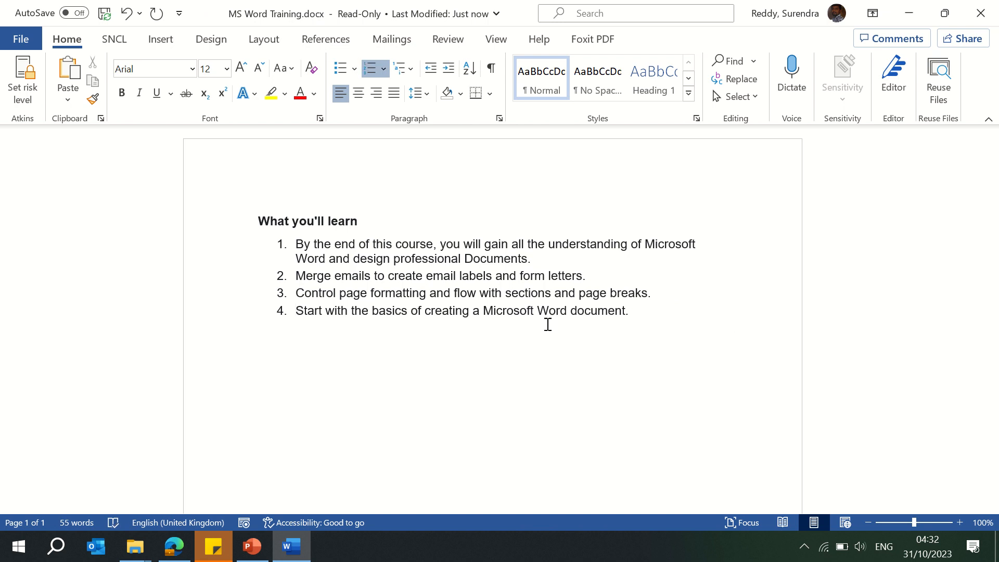
left_click(648, 319)
key("Return")
type("jfhks")
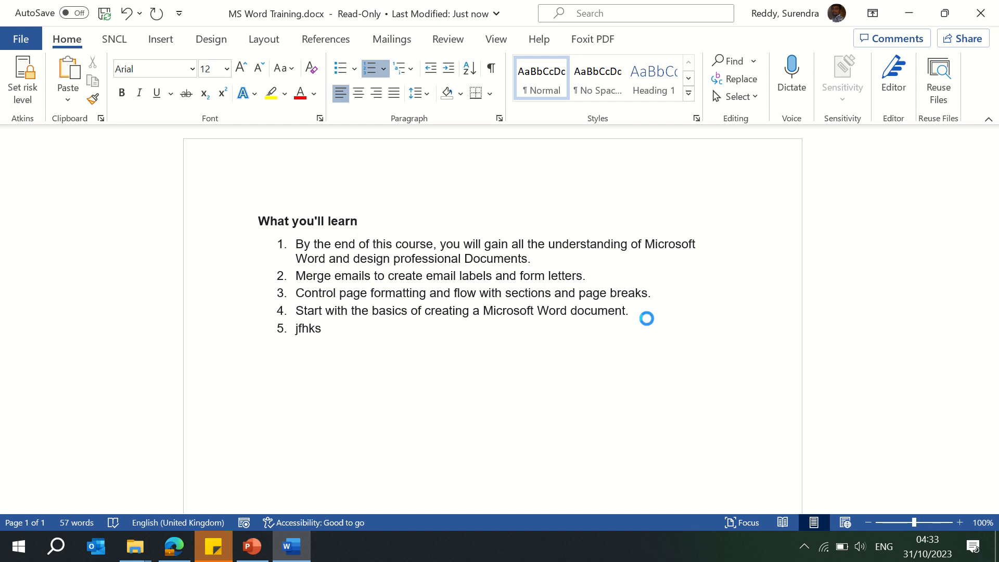
Step: Save the edited read-only document as a new file named MS Word Training_1.docx
key("ctrl+s")
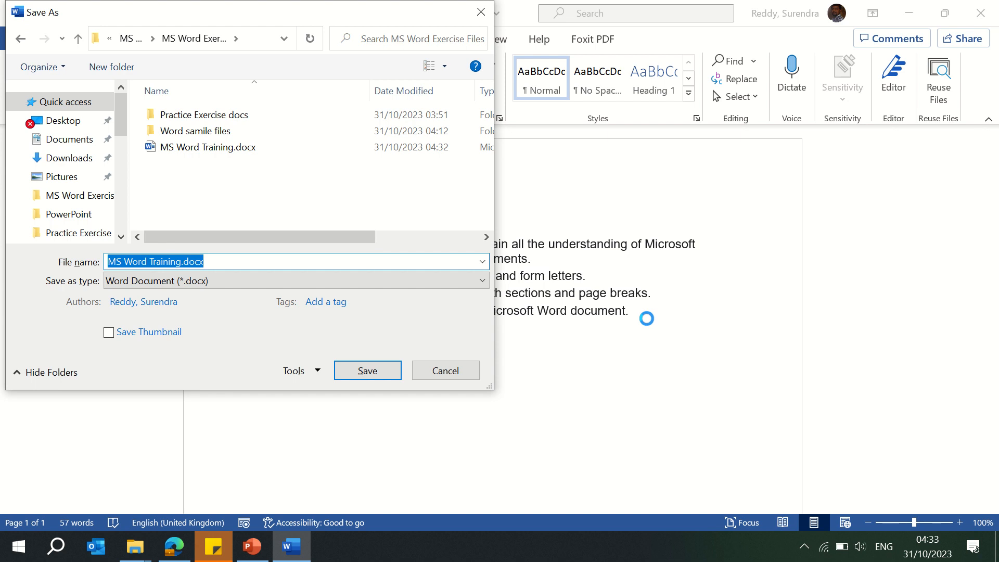
left_click(180, 261)
type("_")
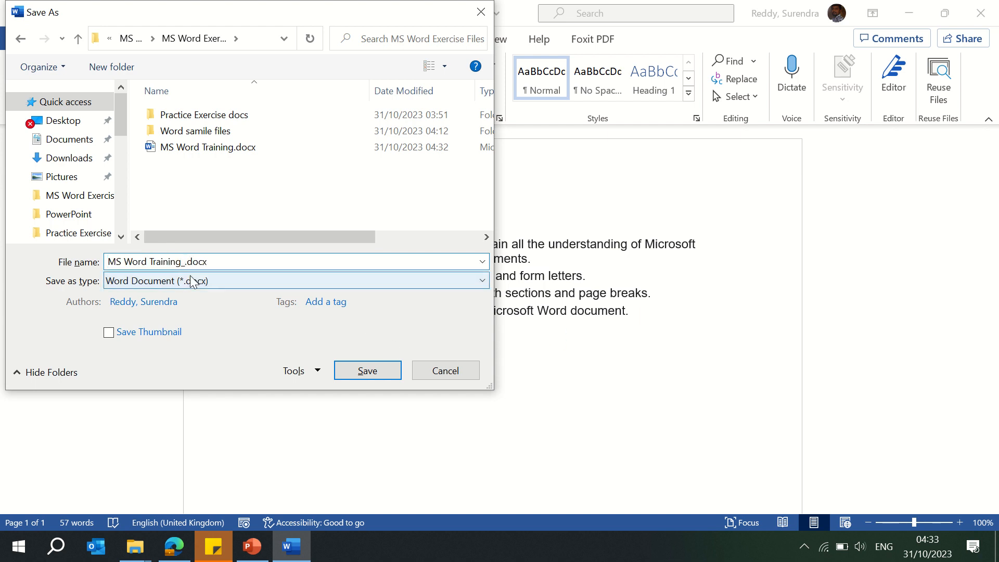
type("1")
key("Return")
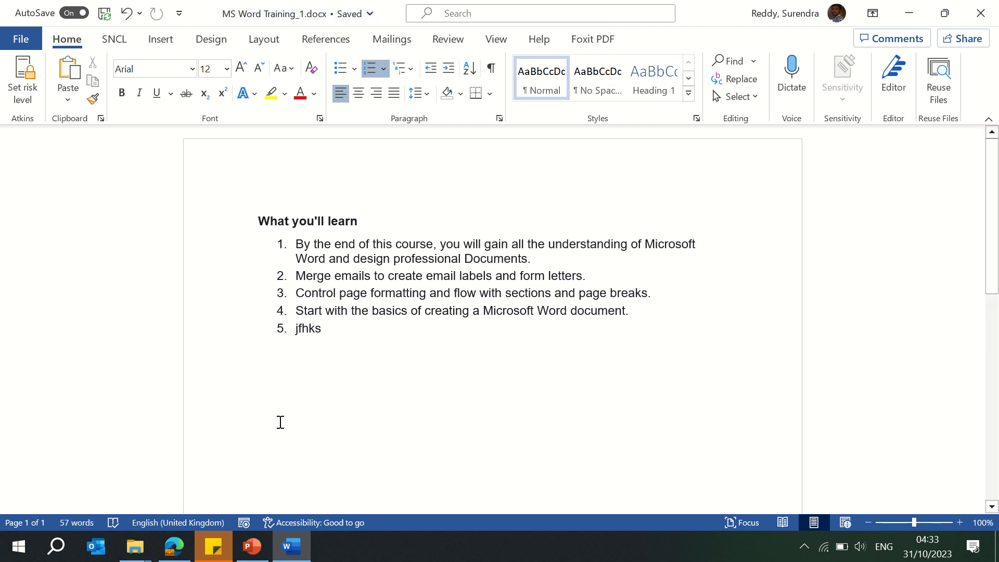
Step: Close the copy and reopen MS Word Training.docx from File Explorer, declining read-only mode
left_click(986, 17)
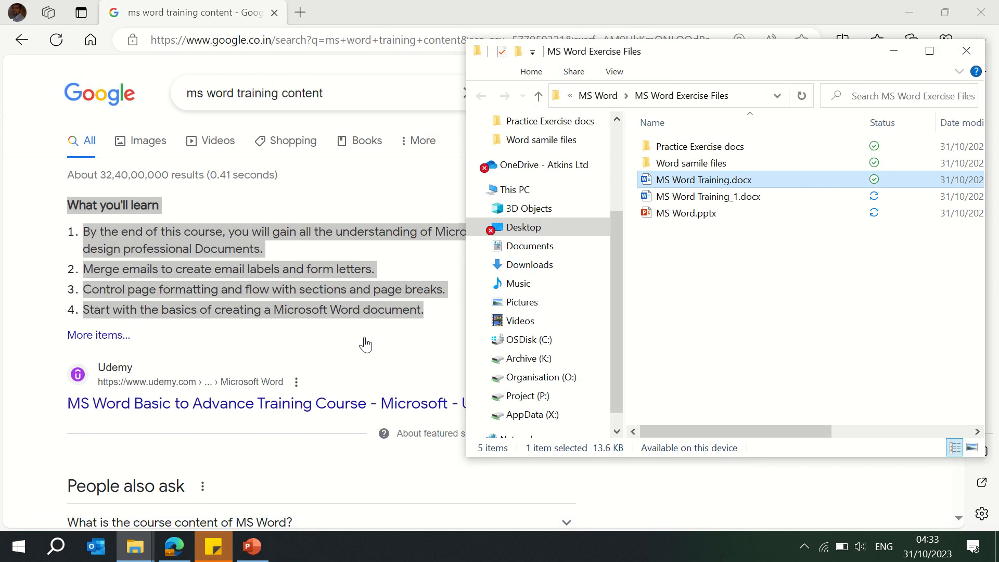
double_click(734, 182)
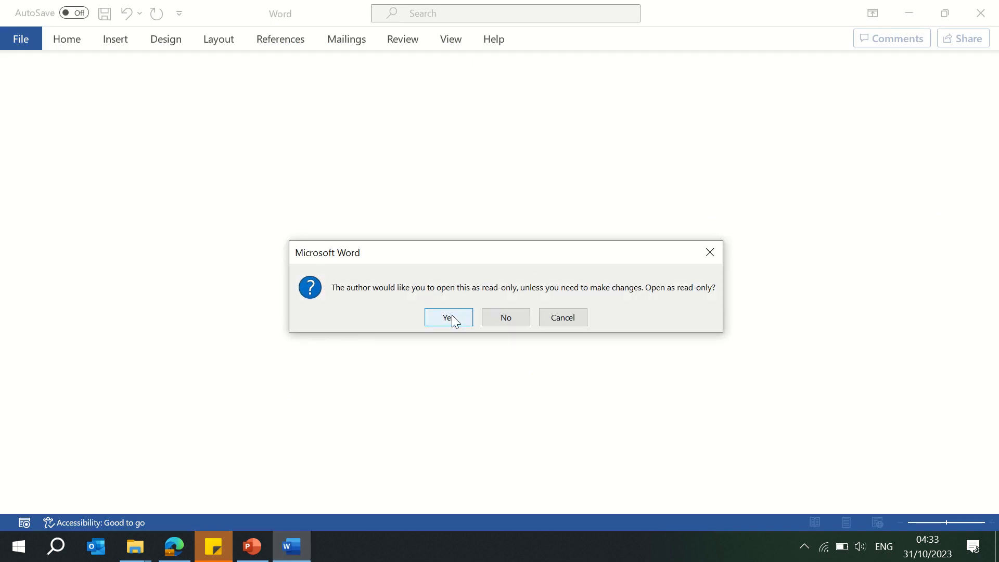
left_click(507, 318)
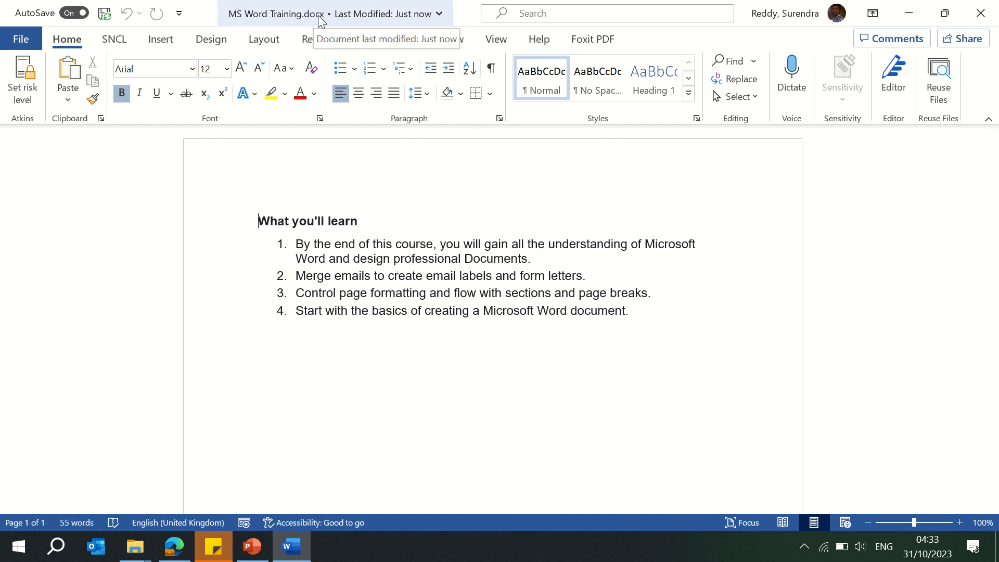
Step: Turn off the Always Open Read-Only protection on the Info page and return to the document
left_click(21, 39)
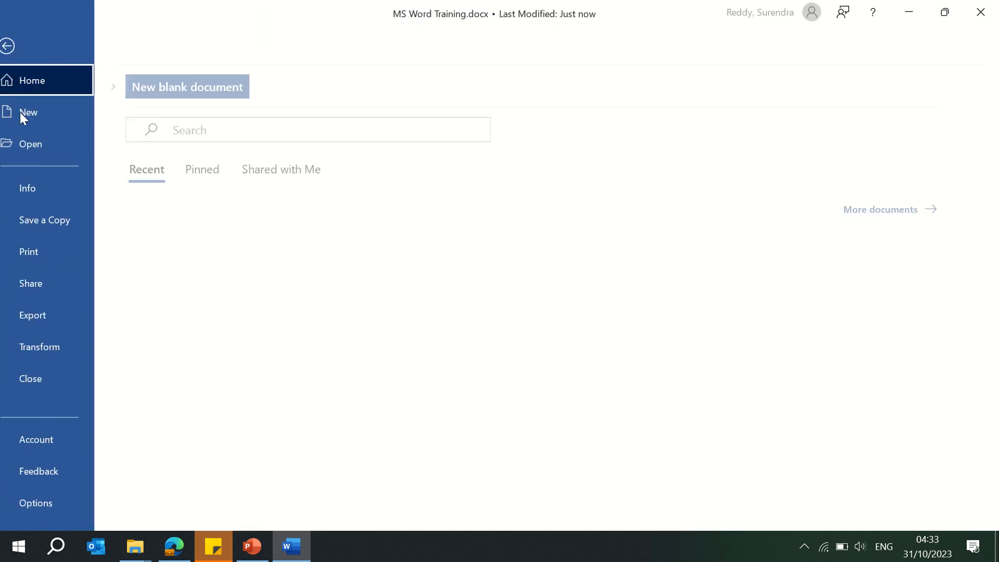
left_click(55, 191)
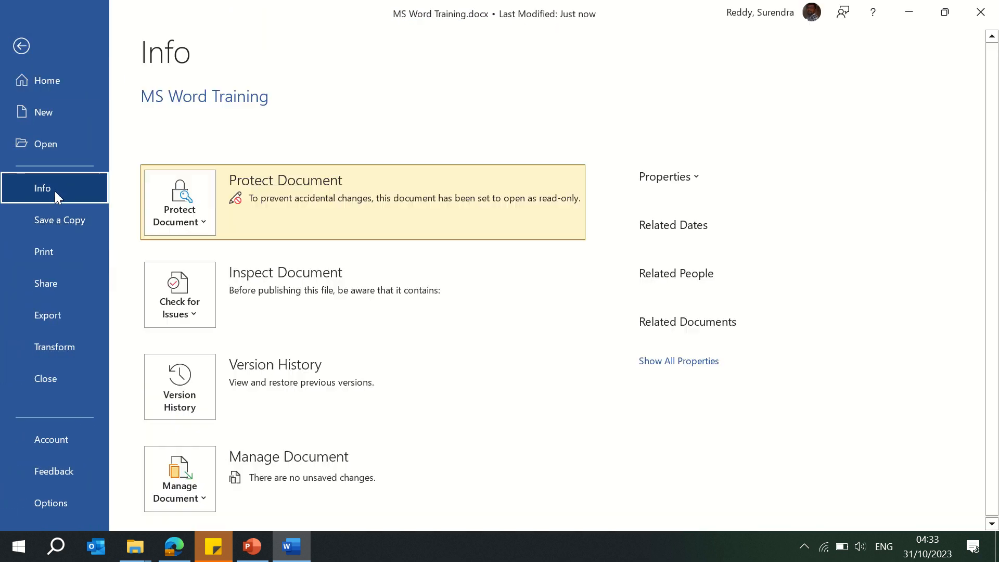
left_click(202, 225)
left_click(227, 258)
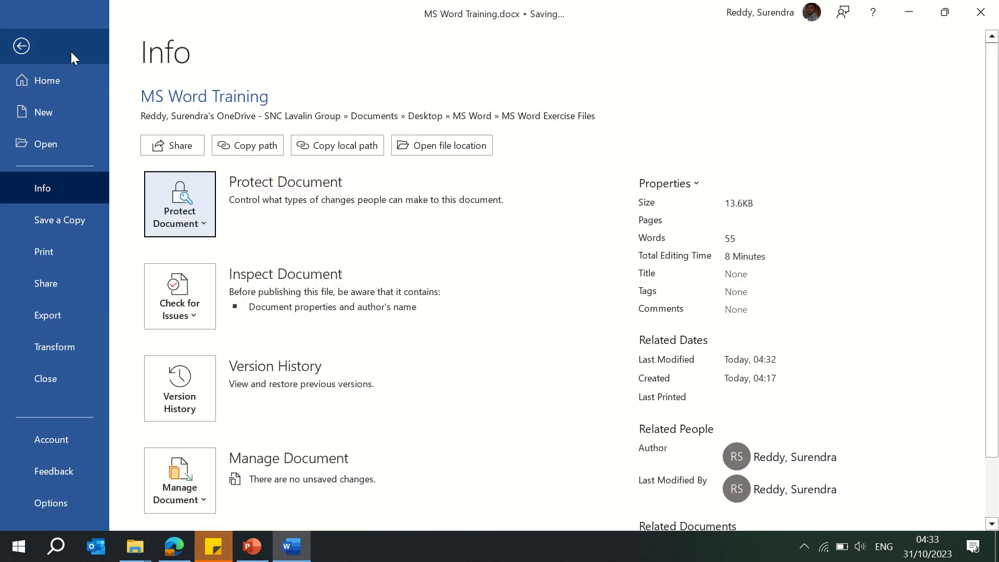
left_click(19, 47)
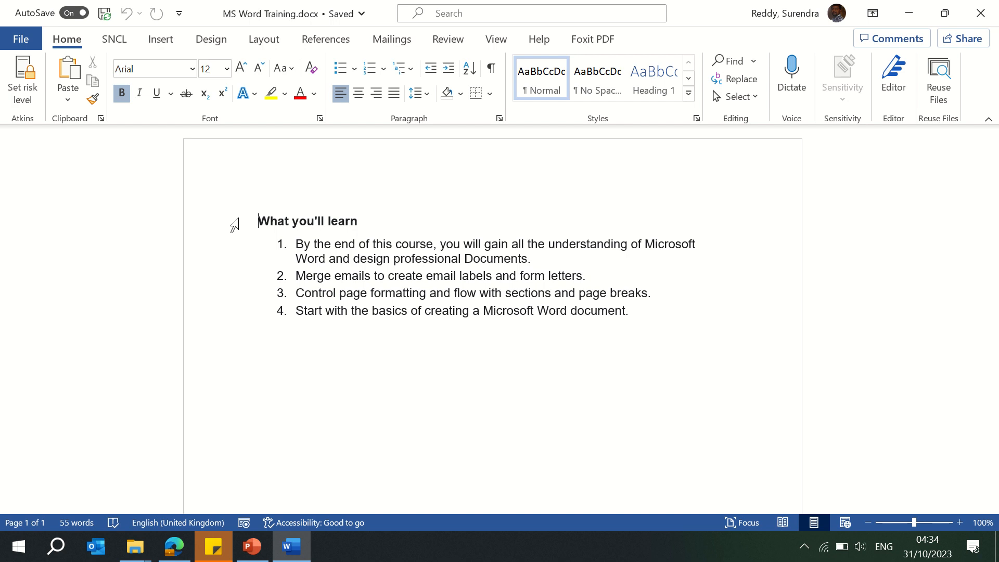
Step: Encrypt the document with a password from the Protect Document options, entering and confirming the password
left_click(21, 39)
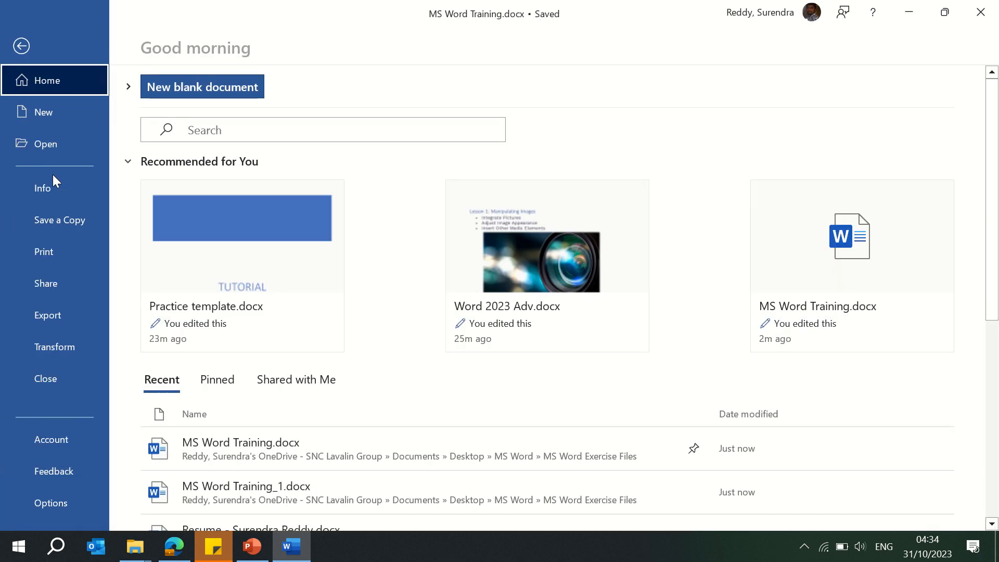
left_click(54, 190)
left_click(199, 228)
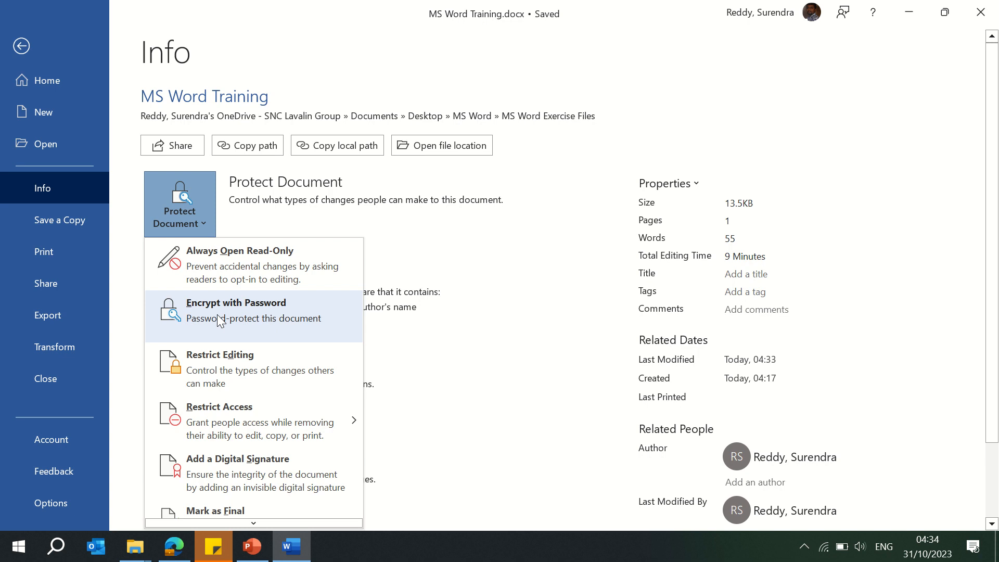
left_click(220, 320)
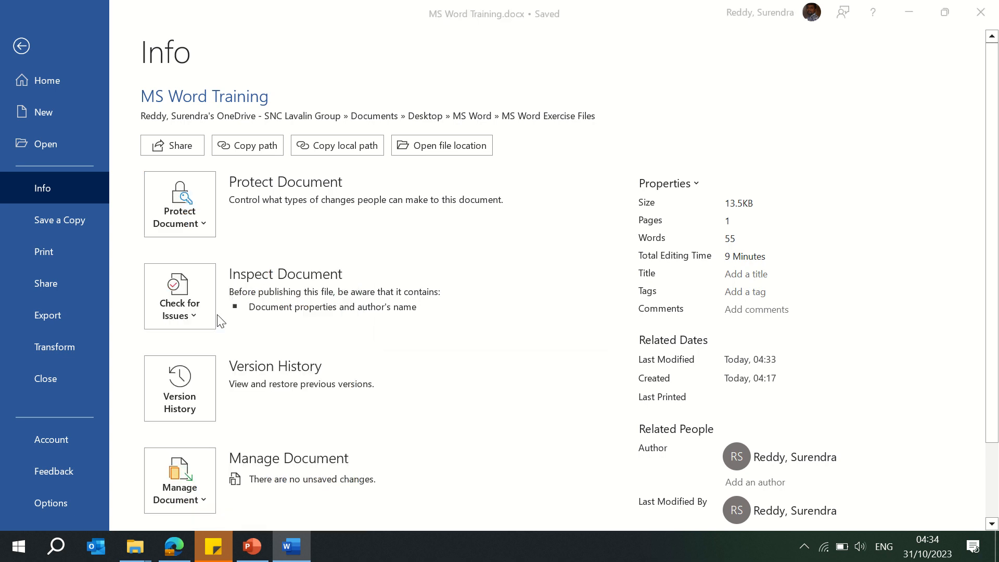
type("***")
key("Return")
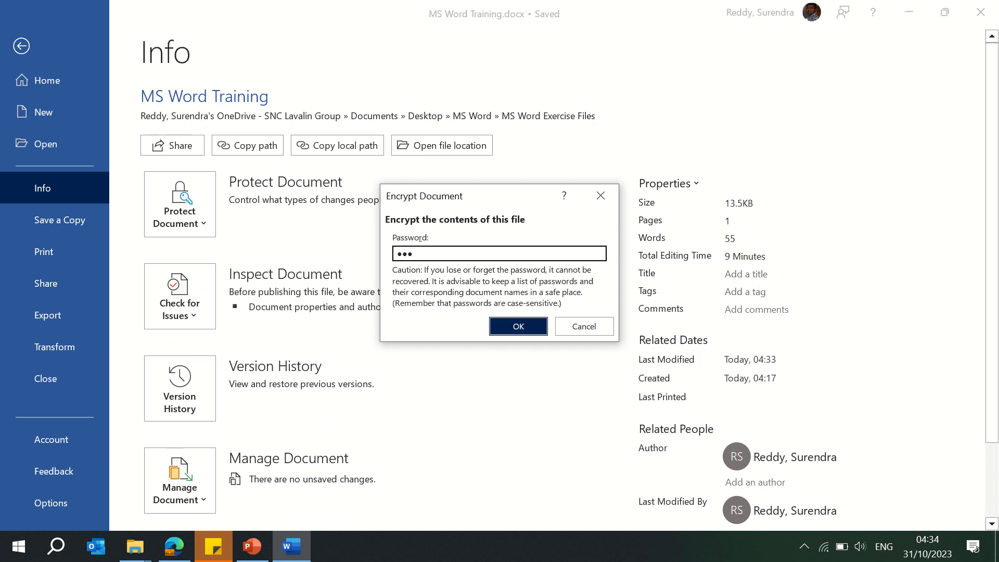
type("***")
key("Return")
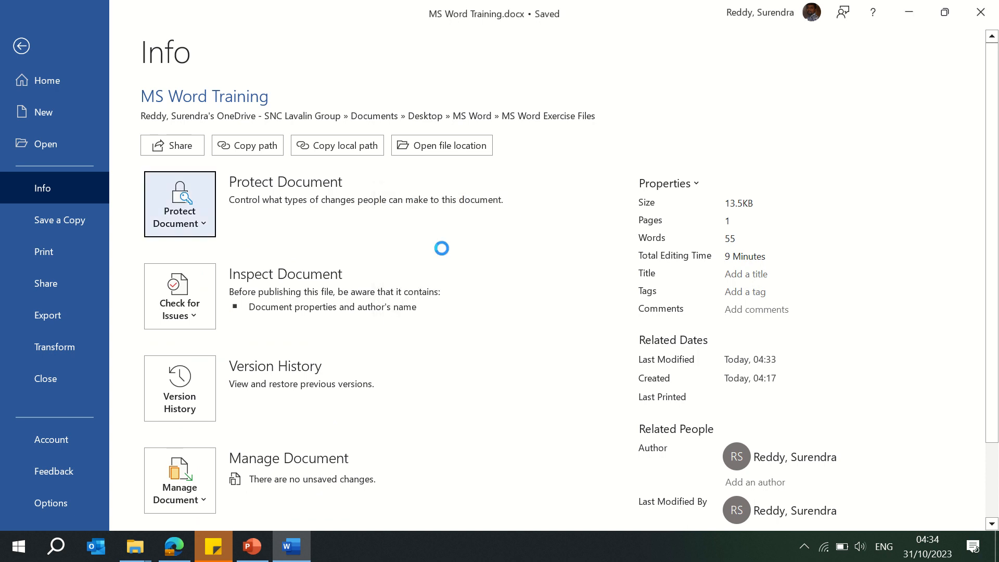
Step: Close the document, reopen MS Word Training.docx from File Explorer and enter its password to open it
left_click(21, 47)
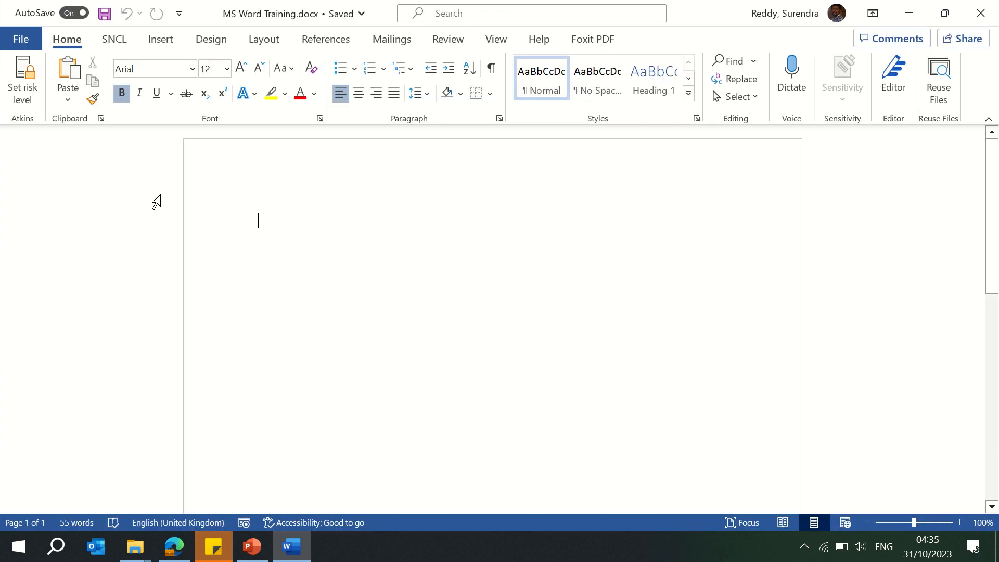
left_click(981, 13)
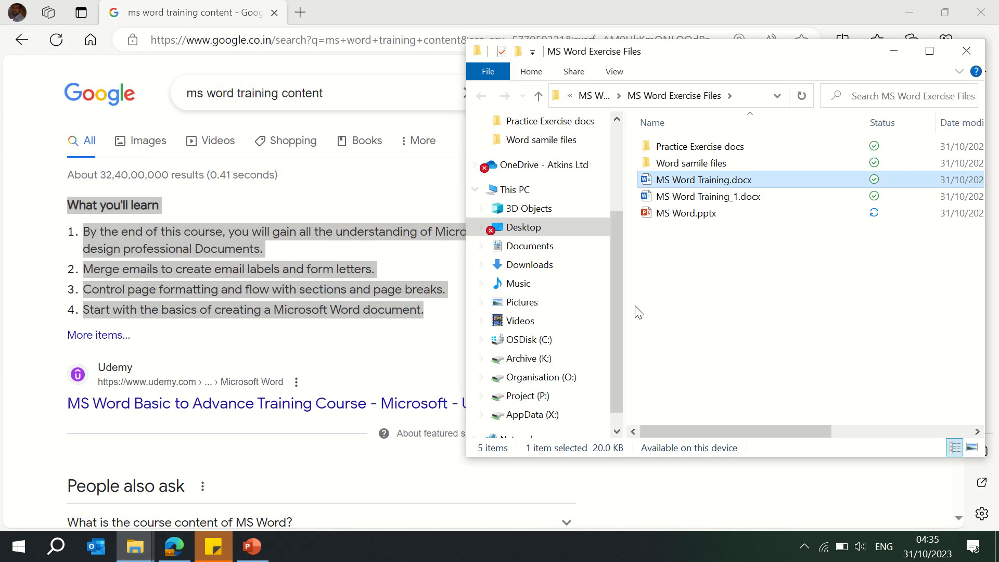
double_click(735, 182)
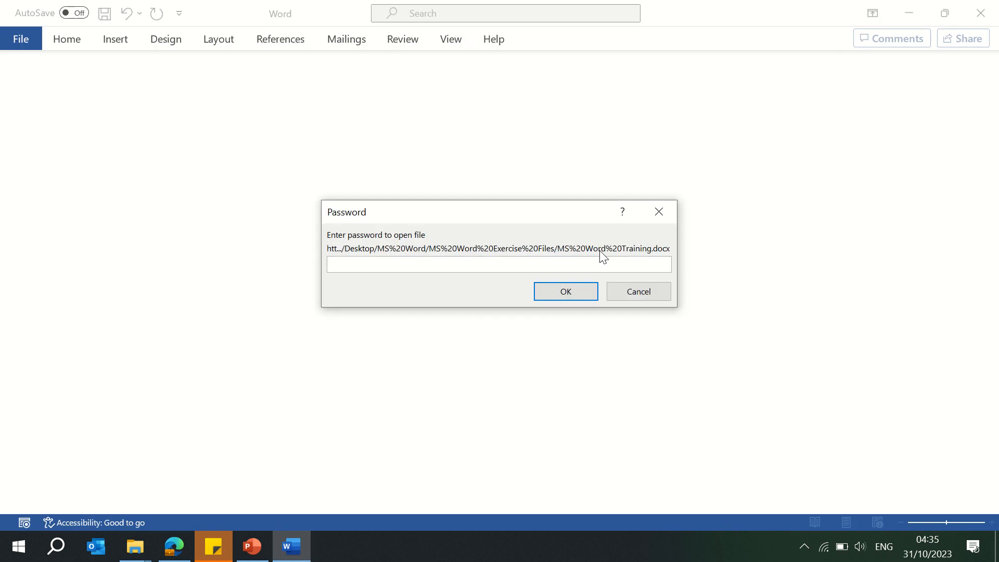
type("1234")
key("Return")
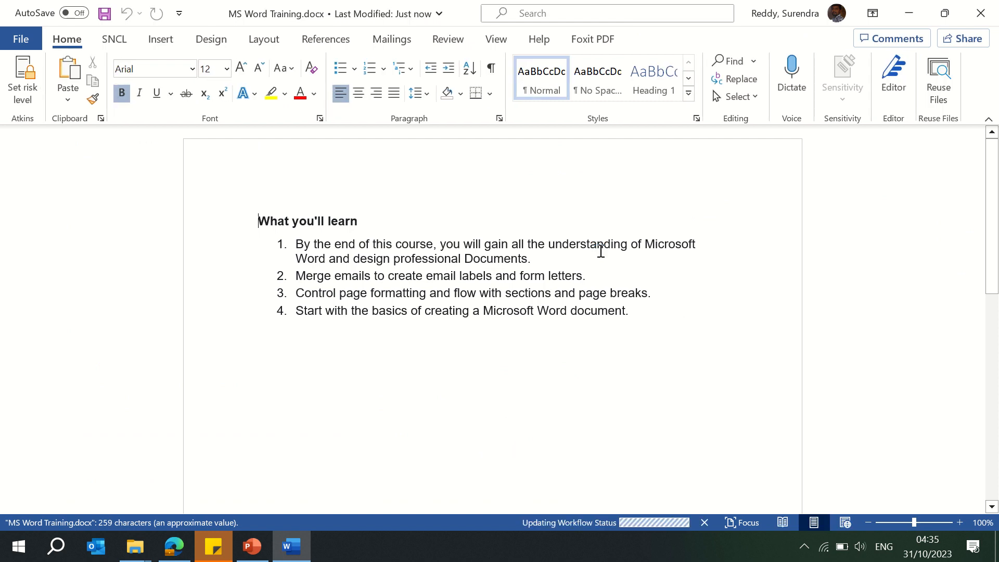
Step: Remove the password encryption by clearing the password in Encrypt with Password and confirming
left_click(21, 39)
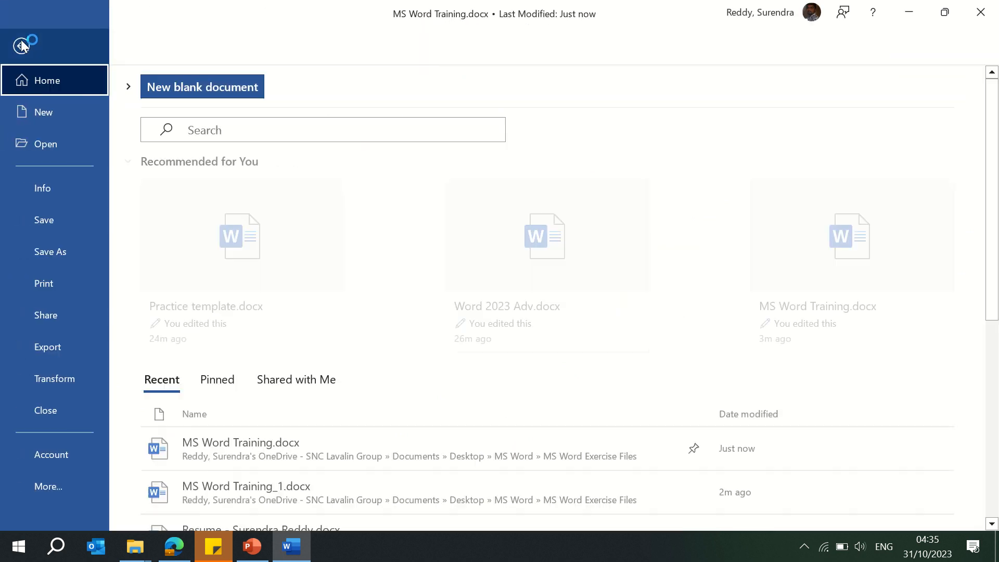
left_click(55, 186)
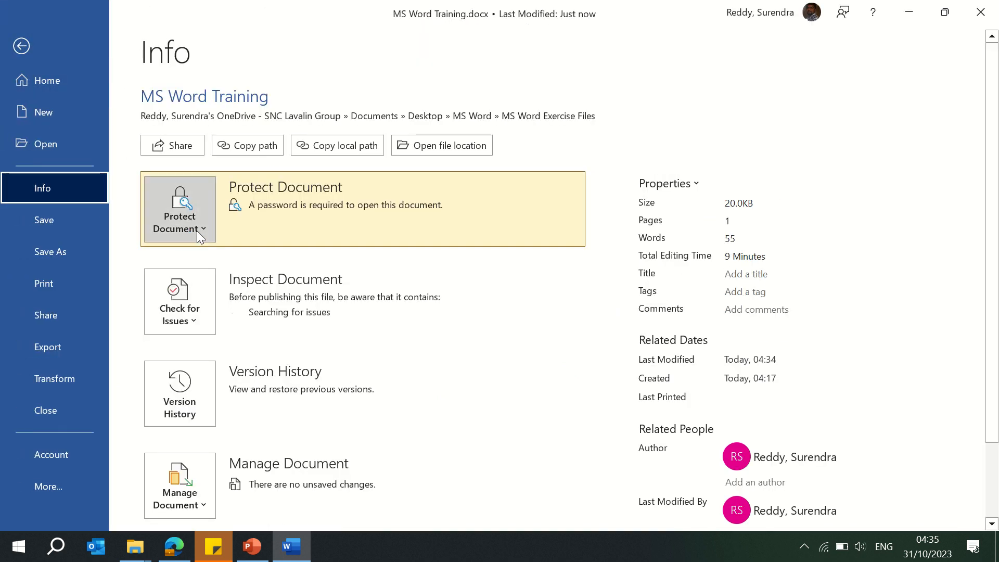
left_click(198, 229)
left_click(213, 313)
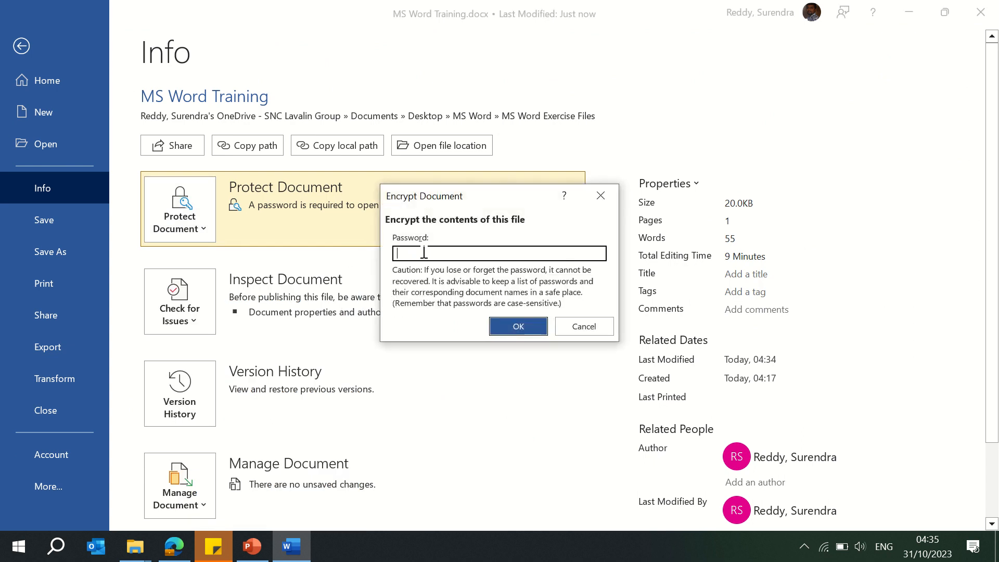
left_click(512, 328)
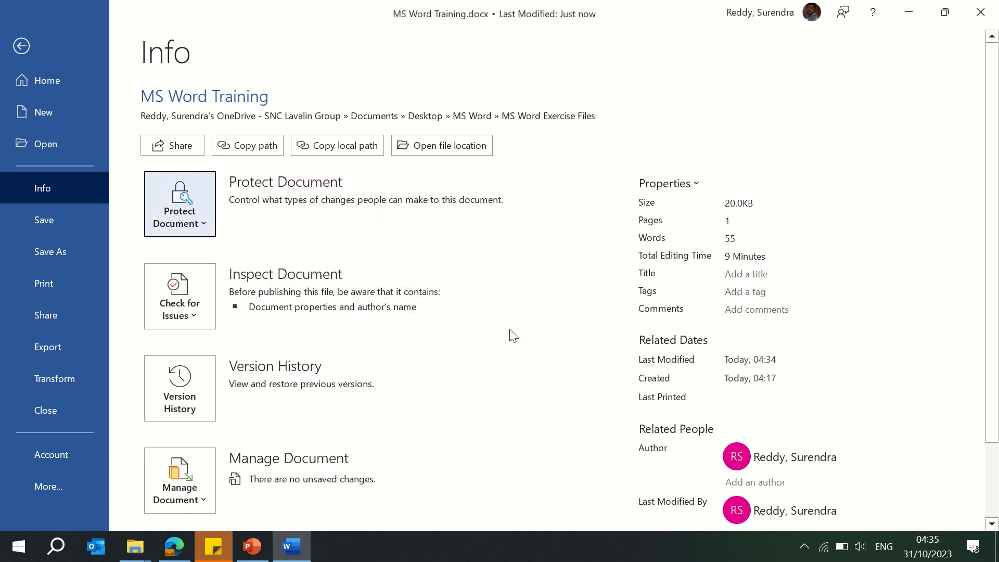
Step: Close the document and reopen MS Word Training.docx from File Explorer without a password
left_click(21, 46)
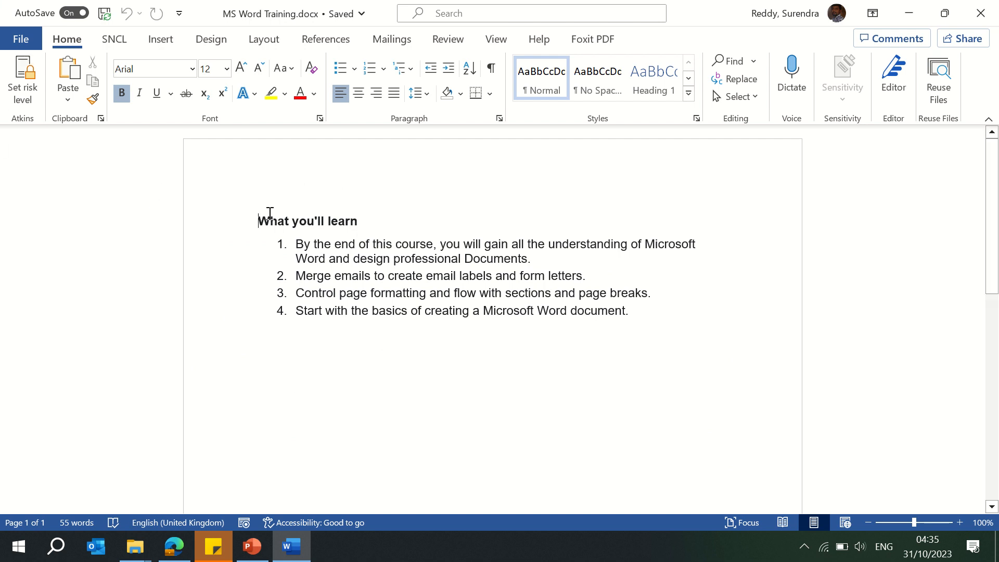
left_click(977, 13)
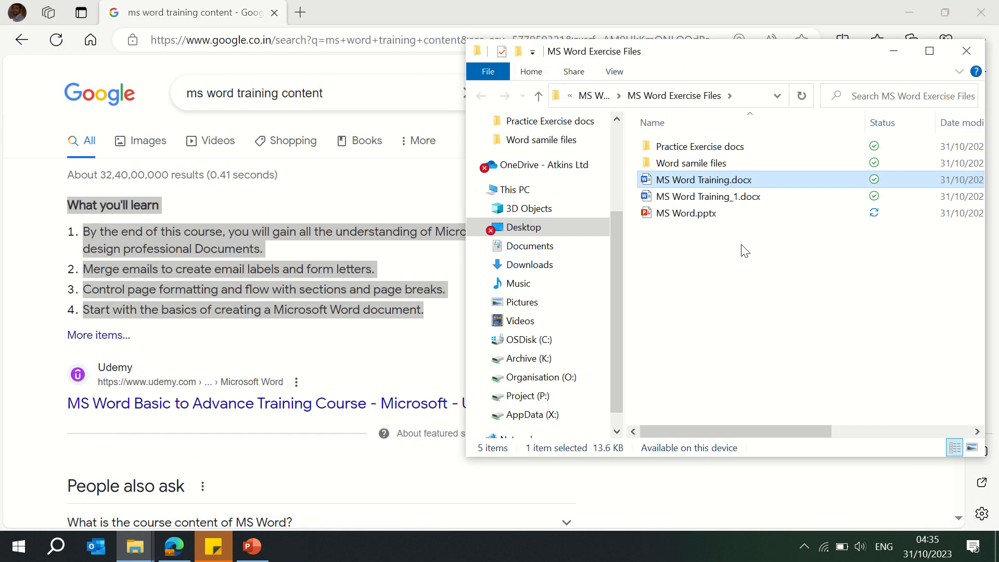
double_click(700, 180)
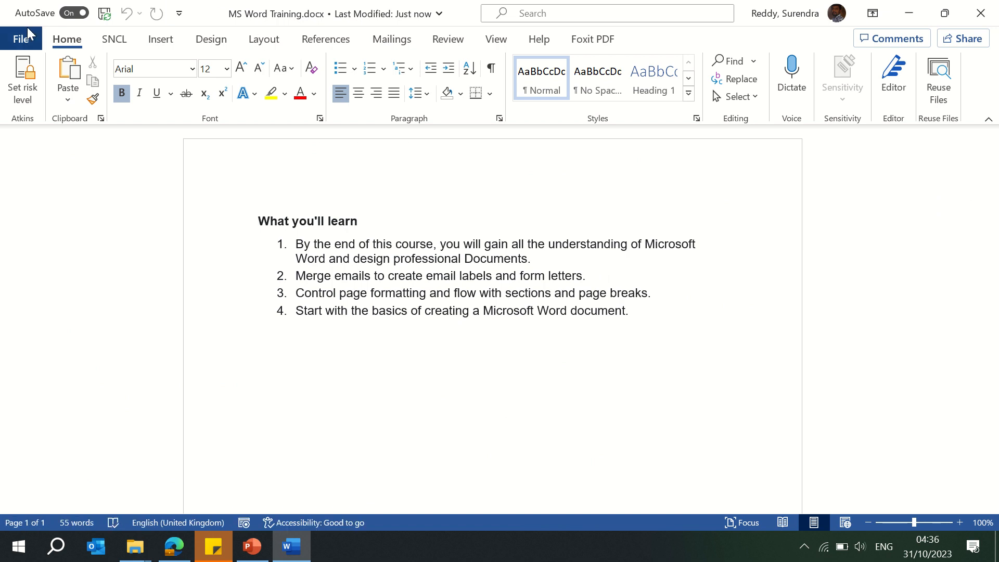
Step: Open the Restrict Editing pane from the Protect Document options and close it again
left_click(17, 44)
left_click(60, 195)
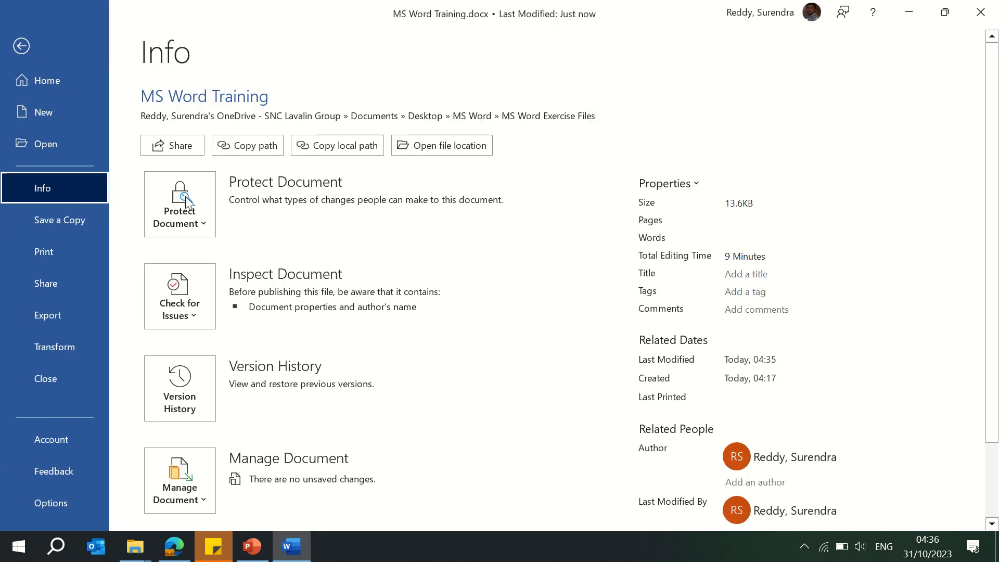
left_click(202, 234)
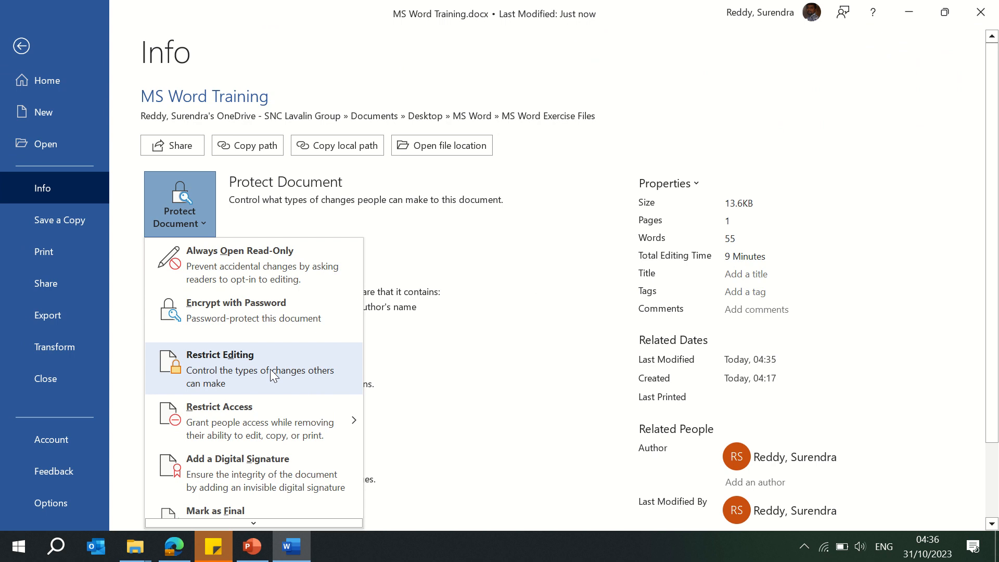
mouse_move(269, 430)
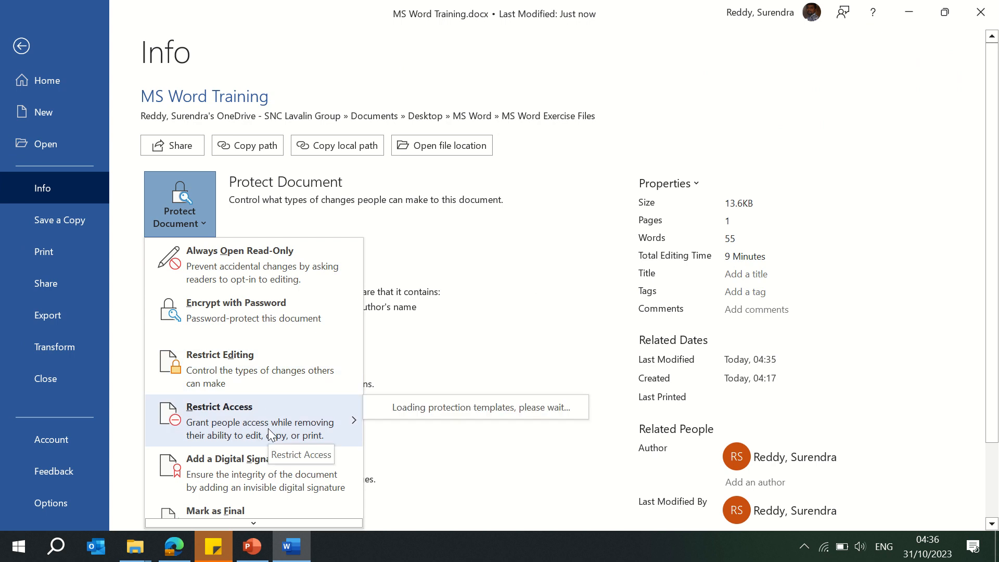
left_click(263, 371)
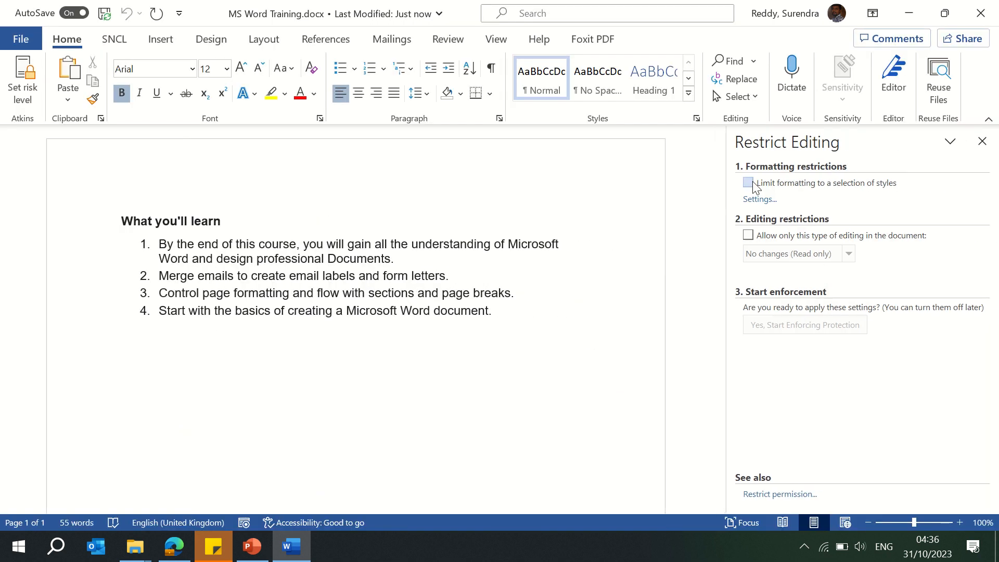
left_click(982, 146)
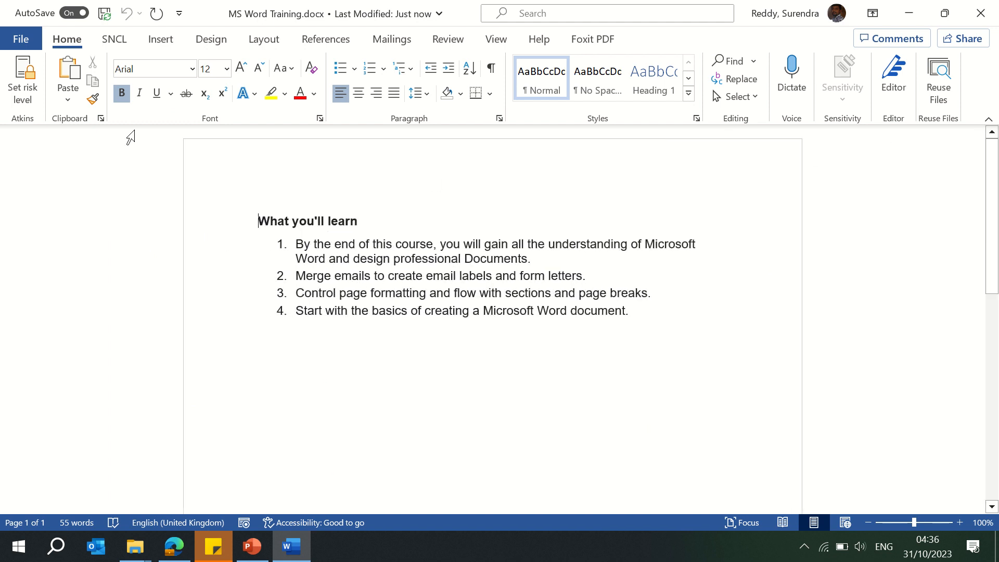
Step: Open the Protect Document options on the Info page
left_click(24, 47)
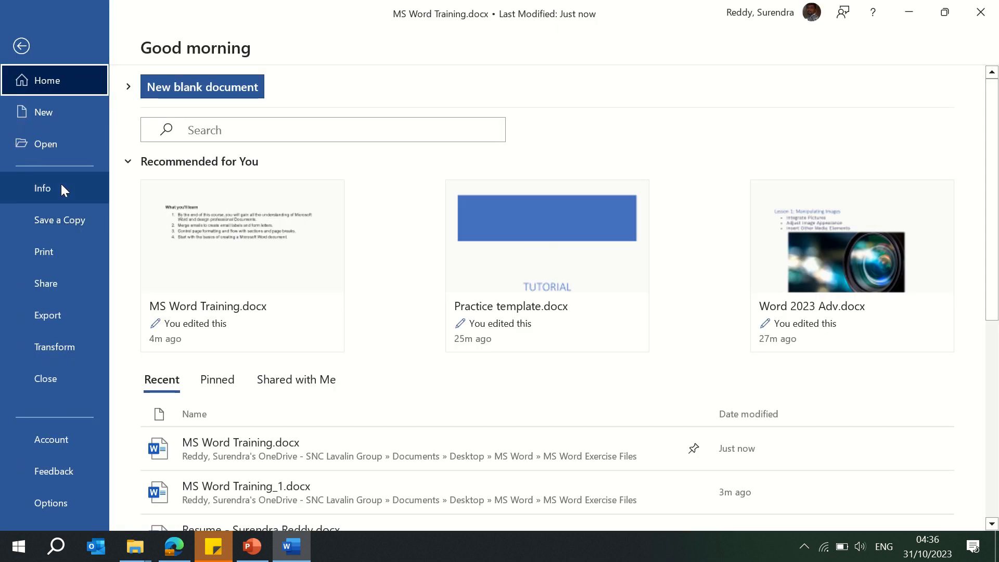
left_click(61, 185)
left_click(194, 215)
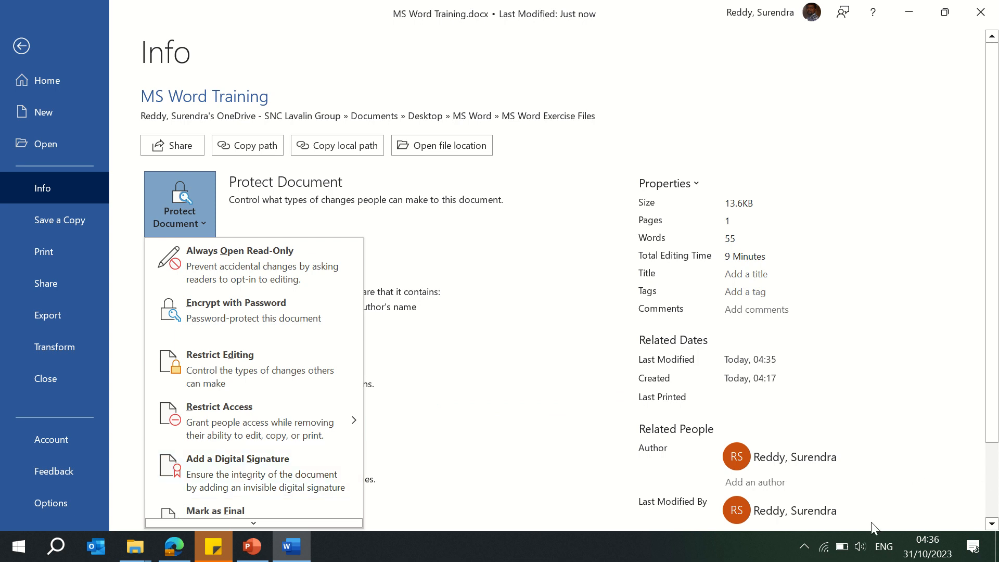
left_click(860, 546)
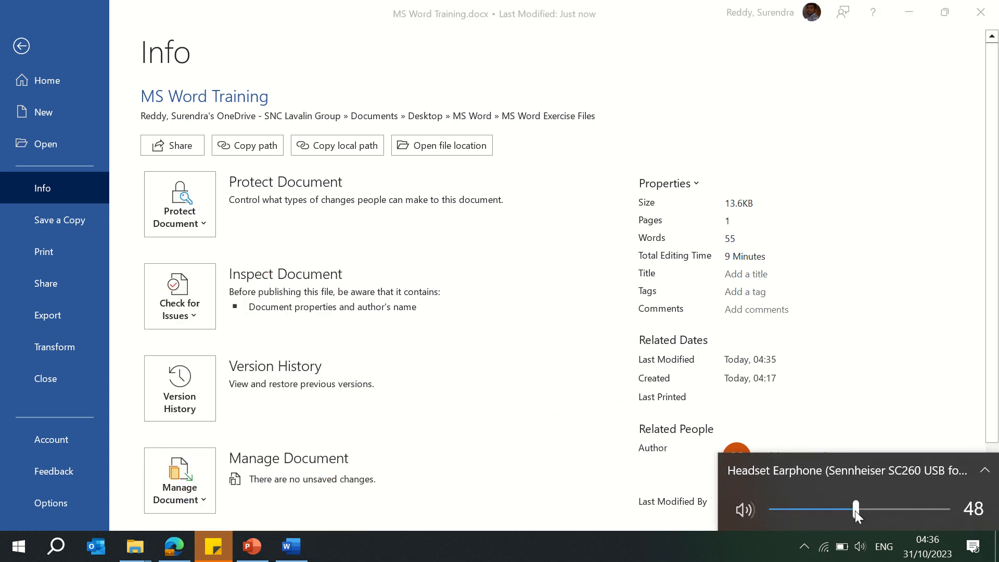
left_click_drag(856, 510, 985, 517)
left_click(991, 387)
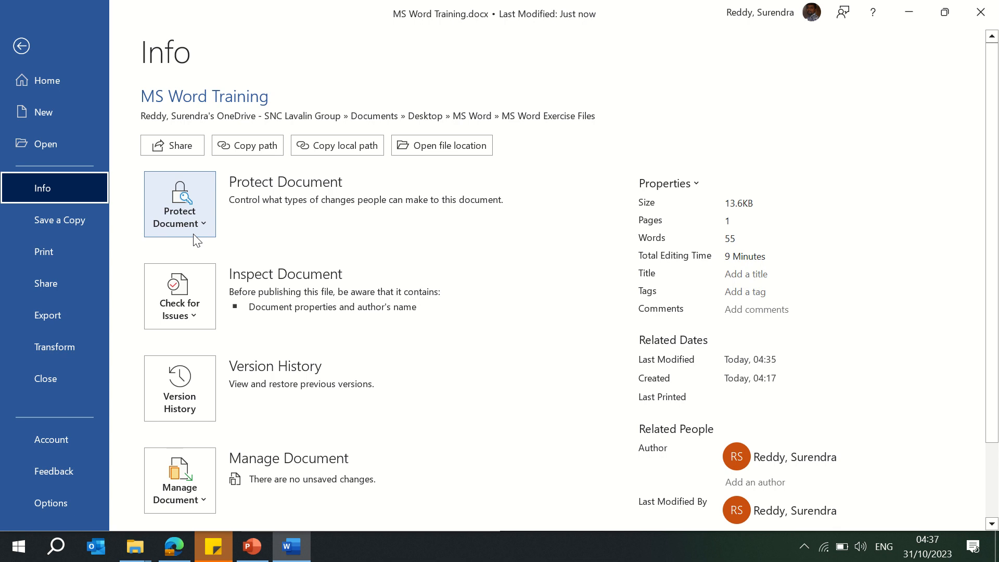
Step: Browse the full list of Protect Document options down to Mark as Final, then dismiss it
left_click(194, 221)
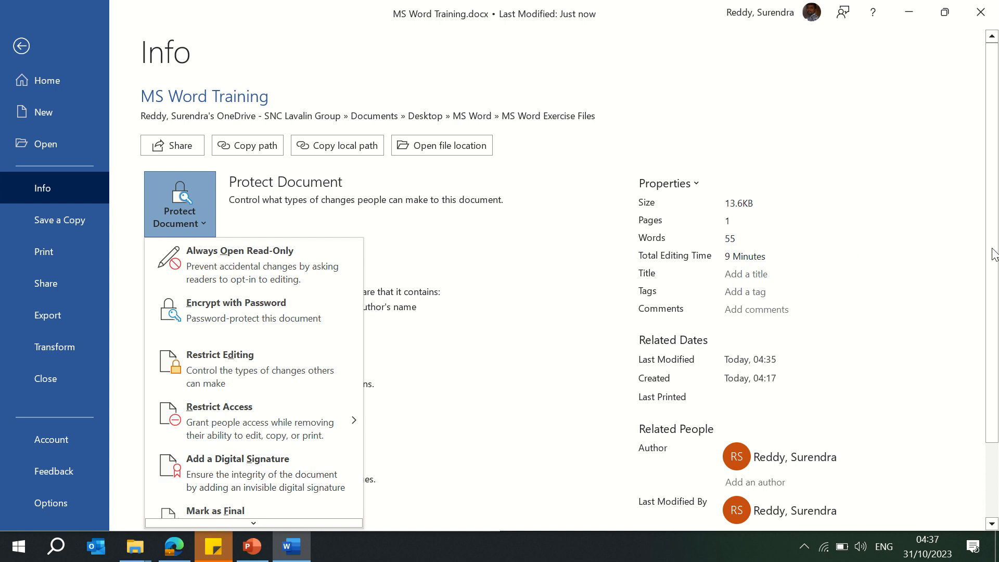
scroll(978, 255, "down", 3)
left_click(182, 134)
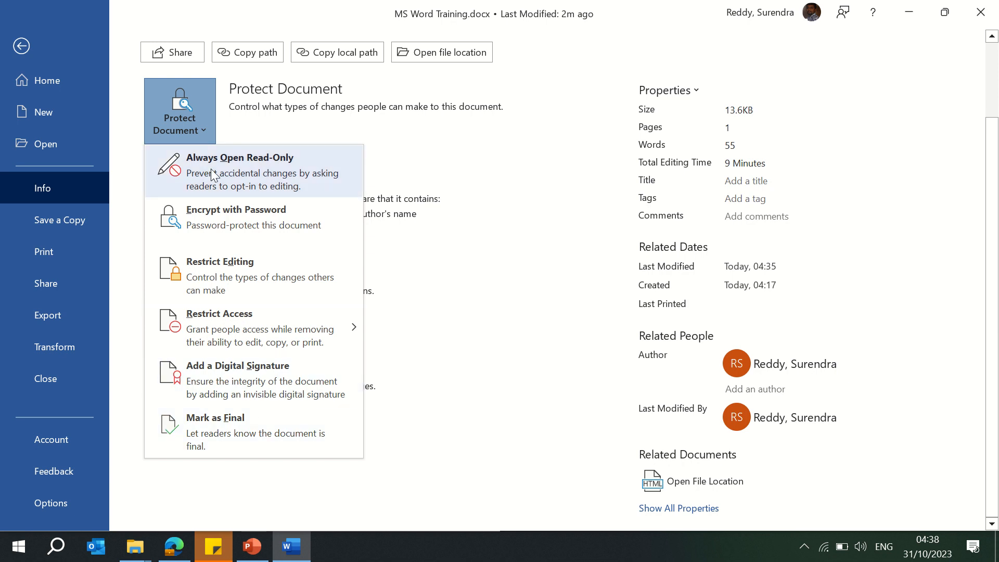
left_click(392, 149)
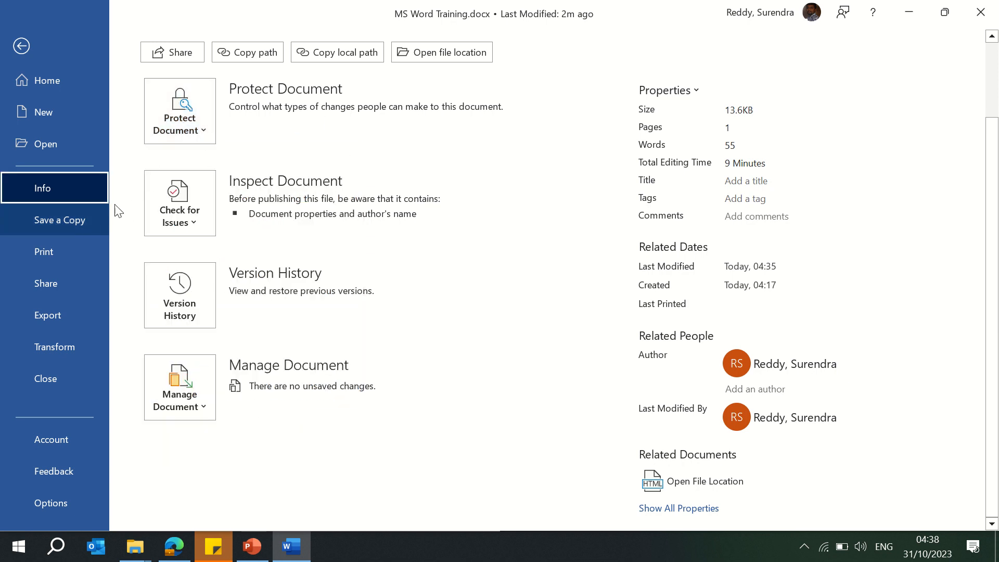
Step: Open the Version History pane to examine previous versions, then close it and return to the document
left_click(191, 307)
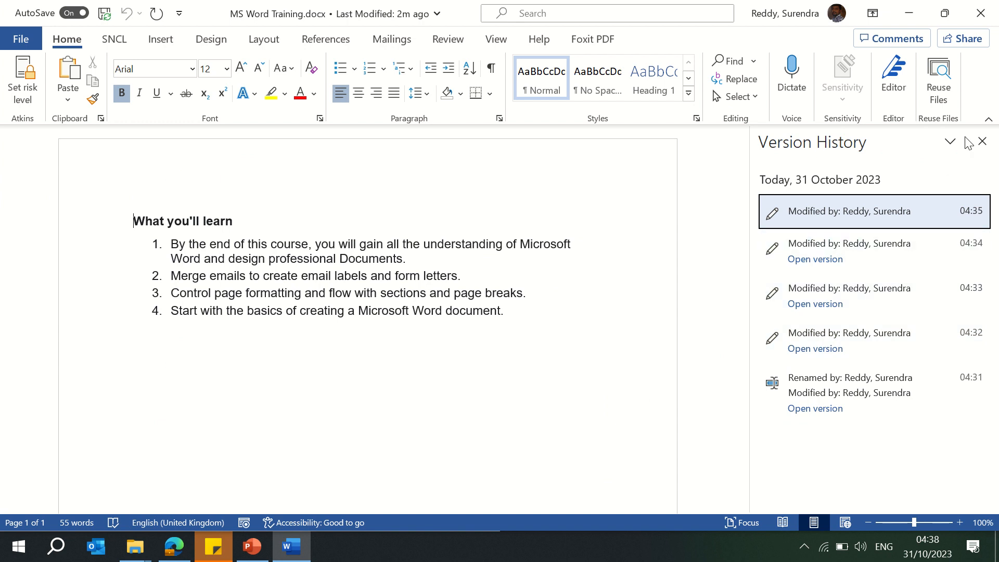
left_click(982, 142)
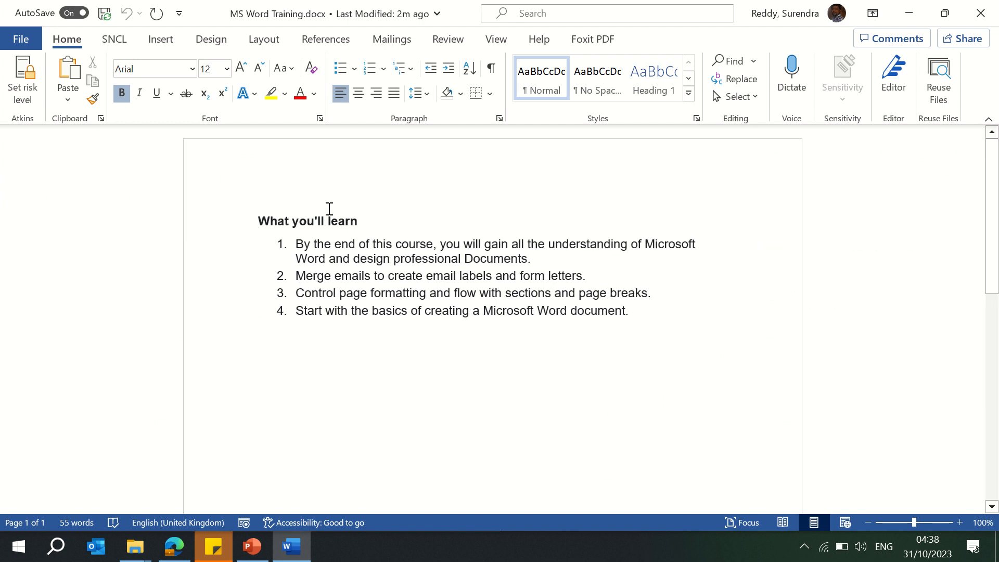
left_click(14, 40)
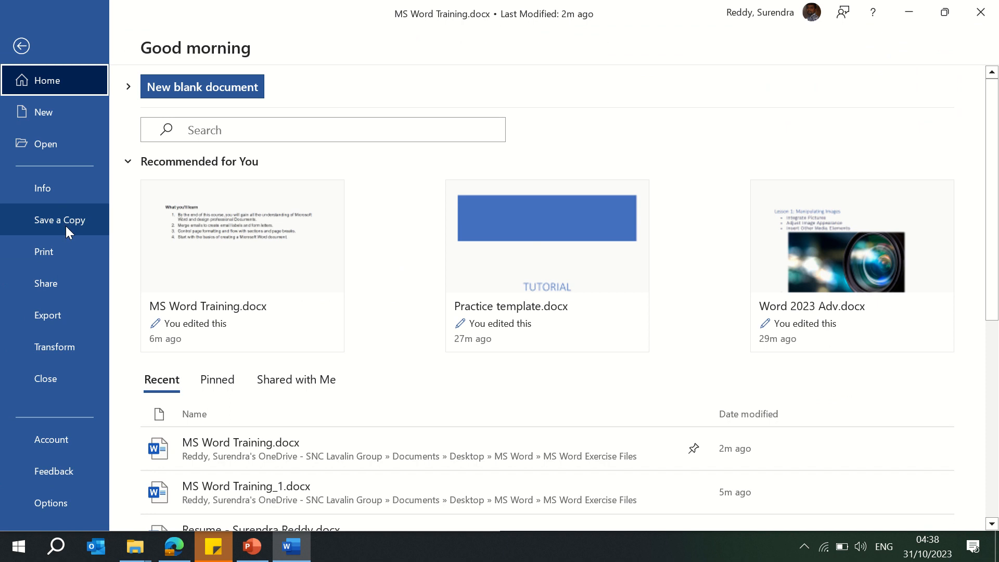
left_click(22, 48)
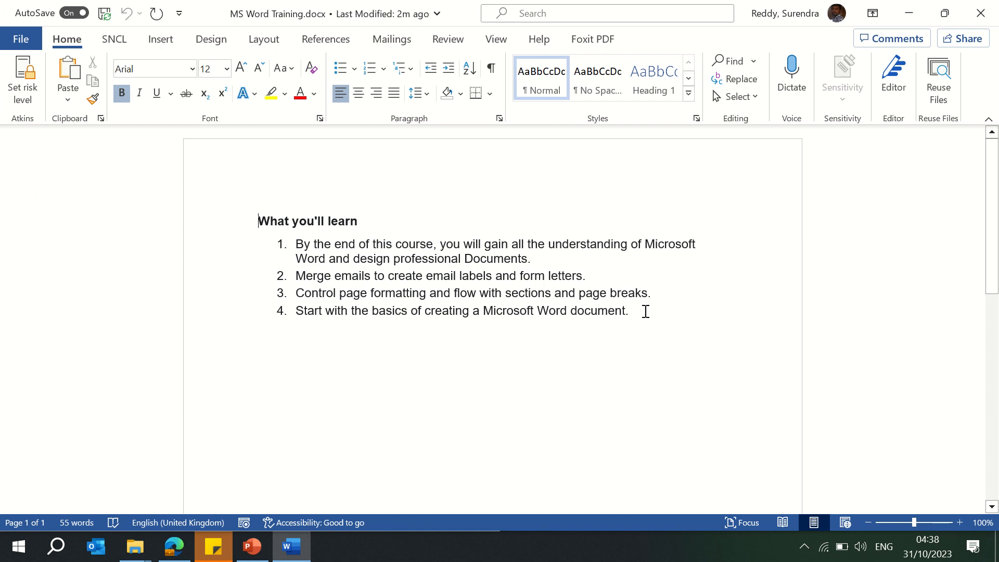
Step: Add a new empty list item after the fourth point
left_click_drag(639, 312, 214, 187)
key("ctrl+c")
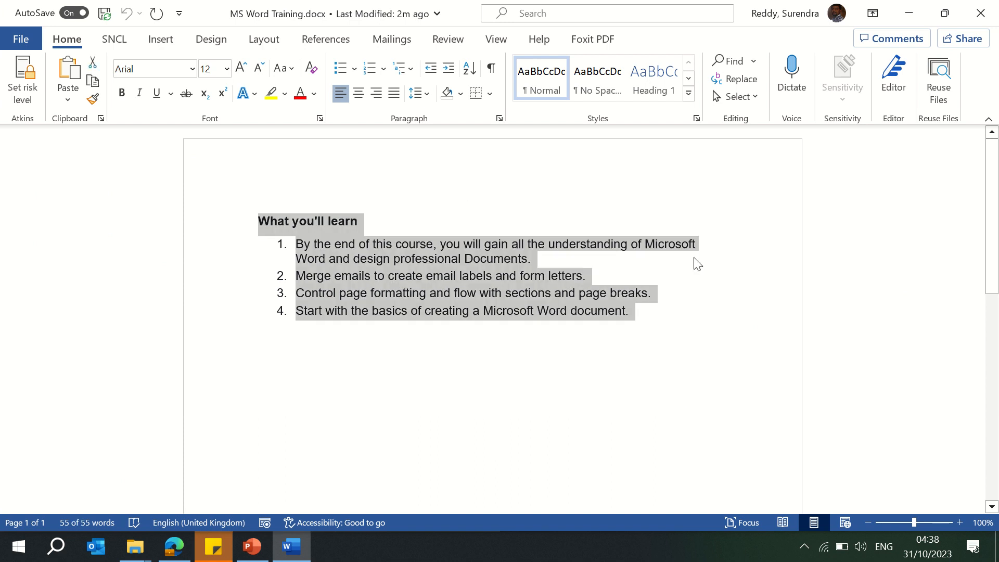
left_click(705, 300)
key("Return")
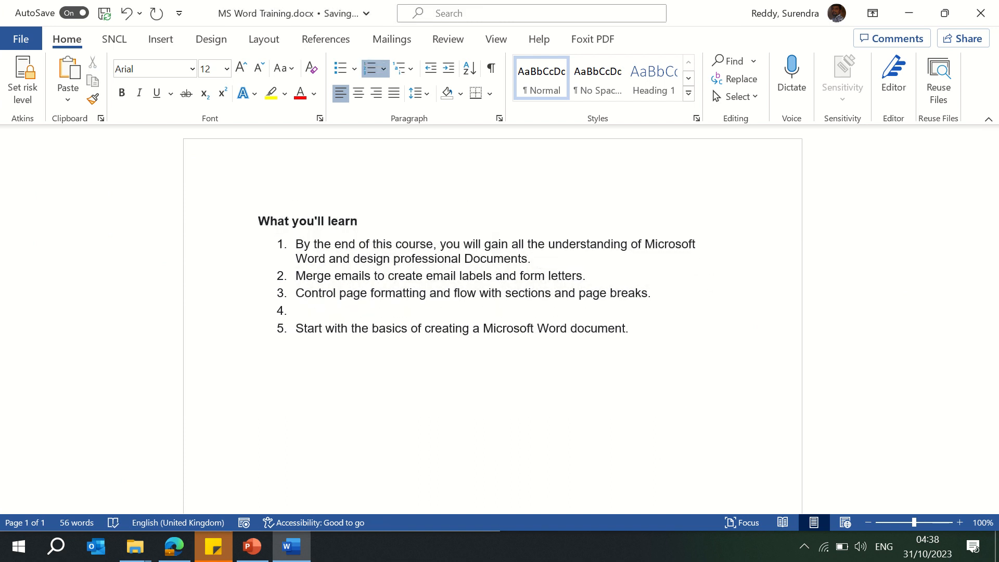
key("BackSpace")
key("Delete")
left_click(640, 310)
key("Return")
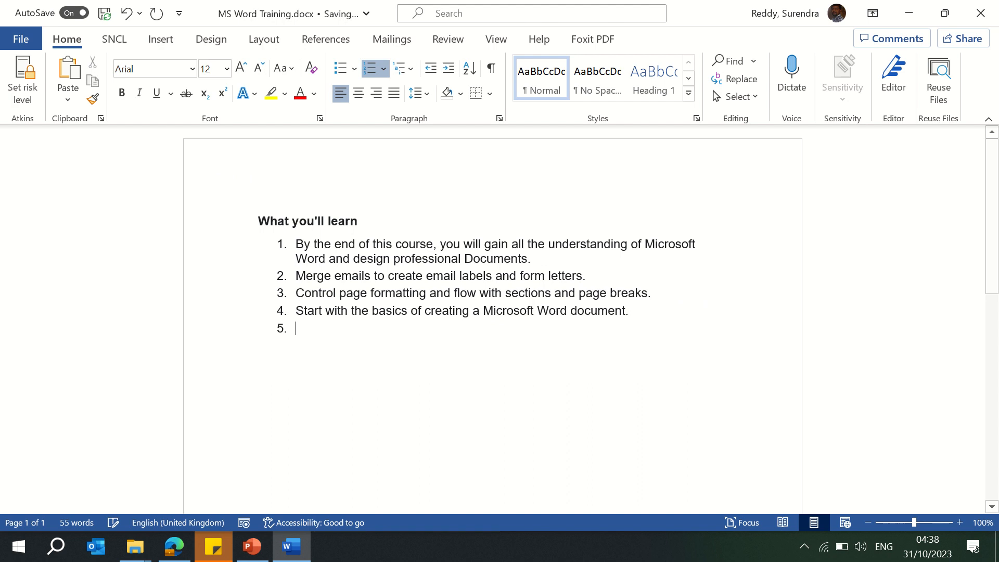
Step: Replace the empty fifth list item with a pasted copy of the heading and numbered list, separated from the original by a blank line
key("BackSpace")
key("ctrl+v")
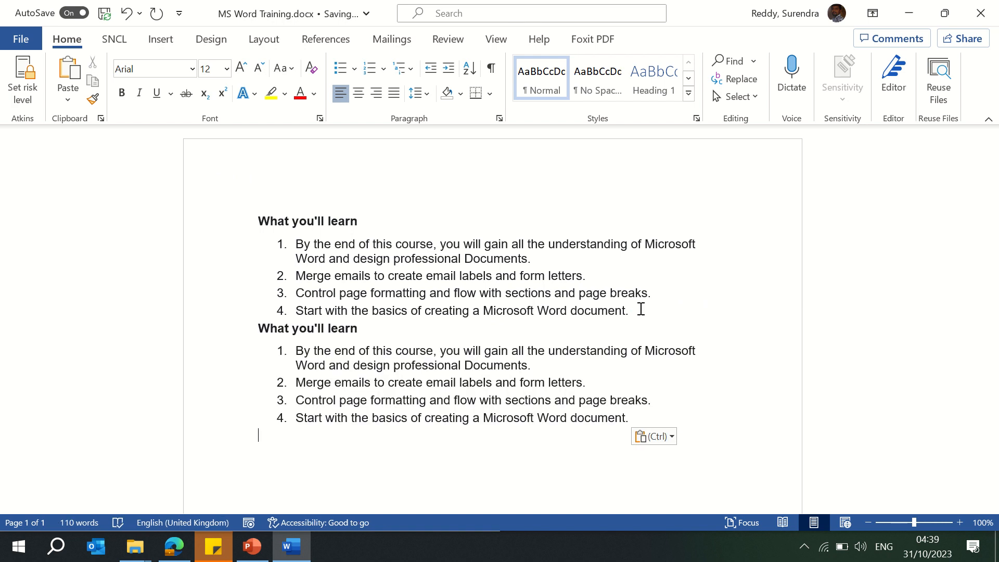
key("ctrl")
key("Escape")
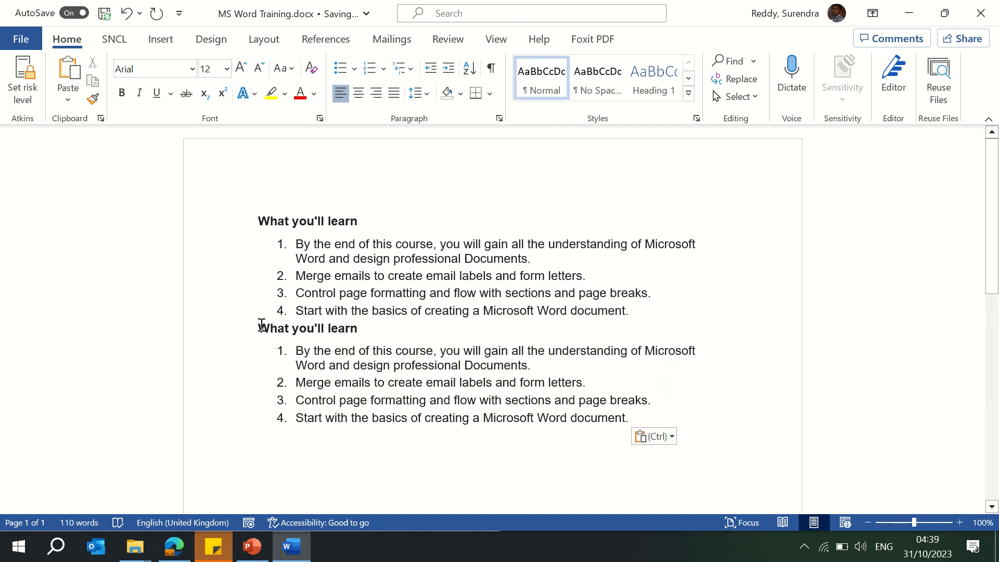
left_click(260, 327)
key("Return")
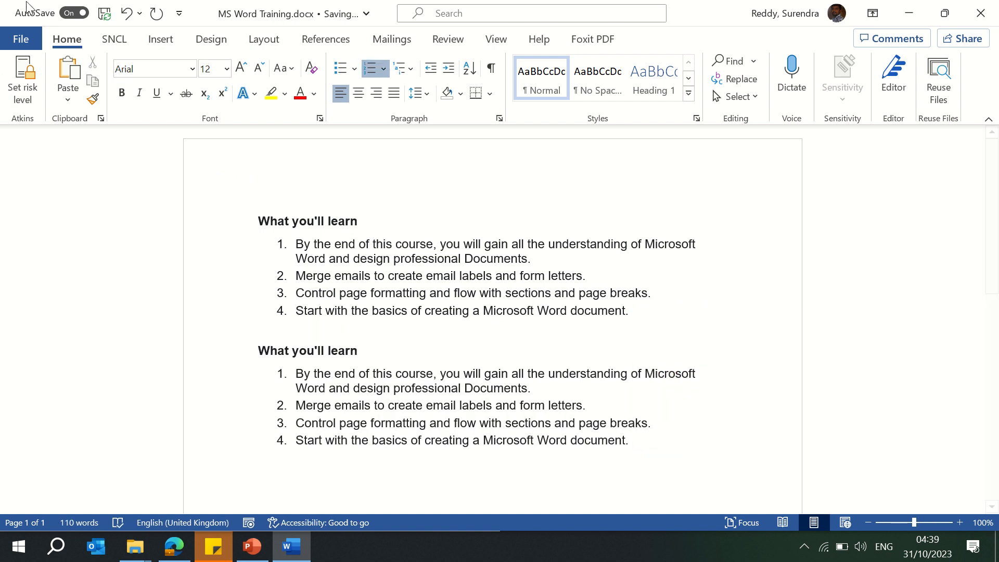
left_click(29, 38)
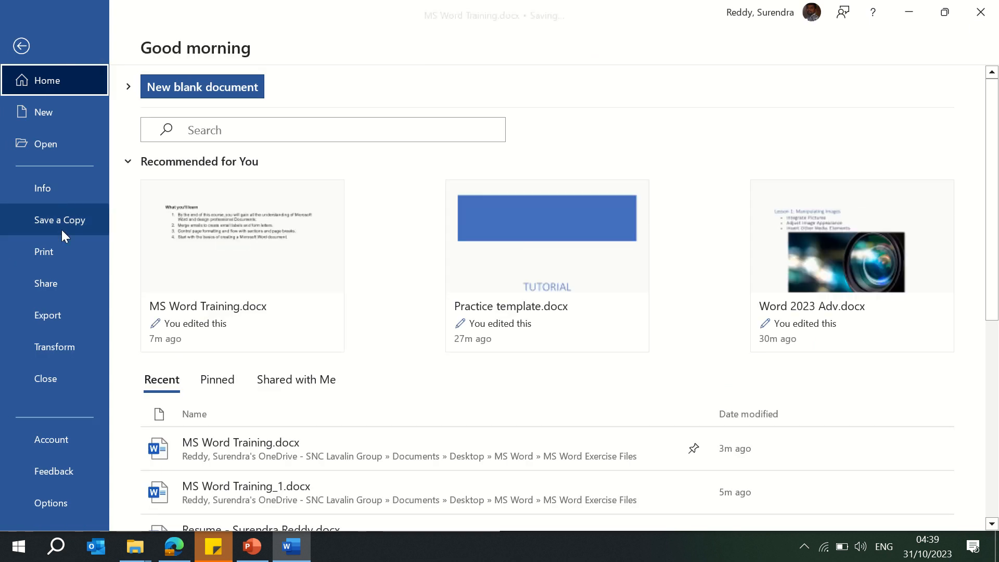
left_click(21, 49)
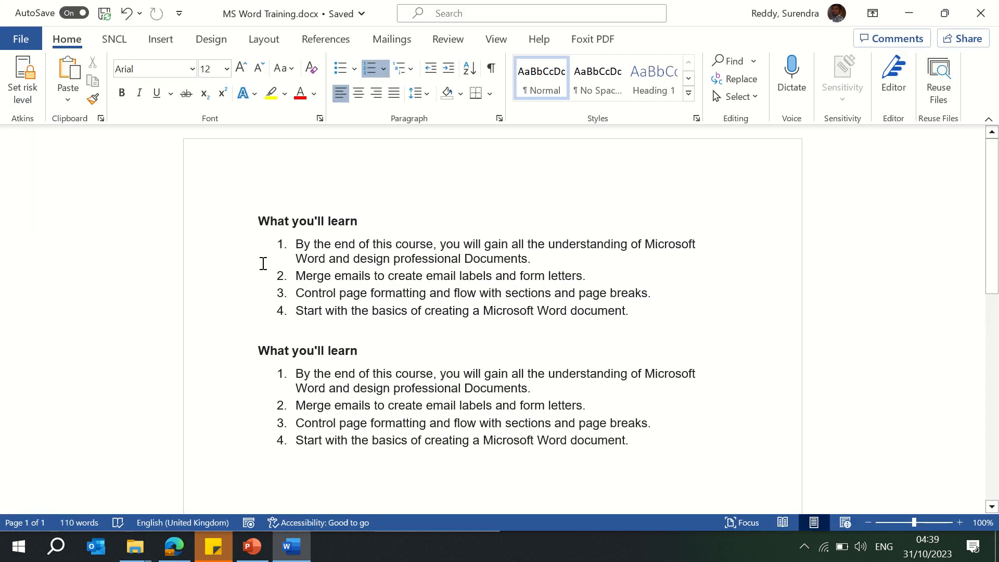
Step: Add the line "Ctr+S – Save the Doc" below the second numbered list
left_click(427, 343)
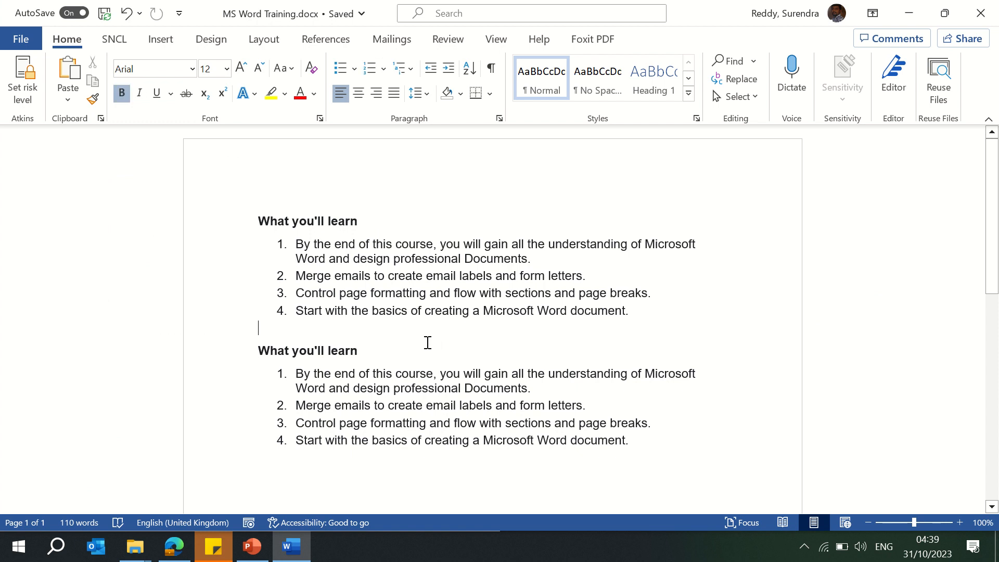
key("Down")
key("Down")
key("Down")
key("Down")
key("Down")
key("Down")
type("Ctr")
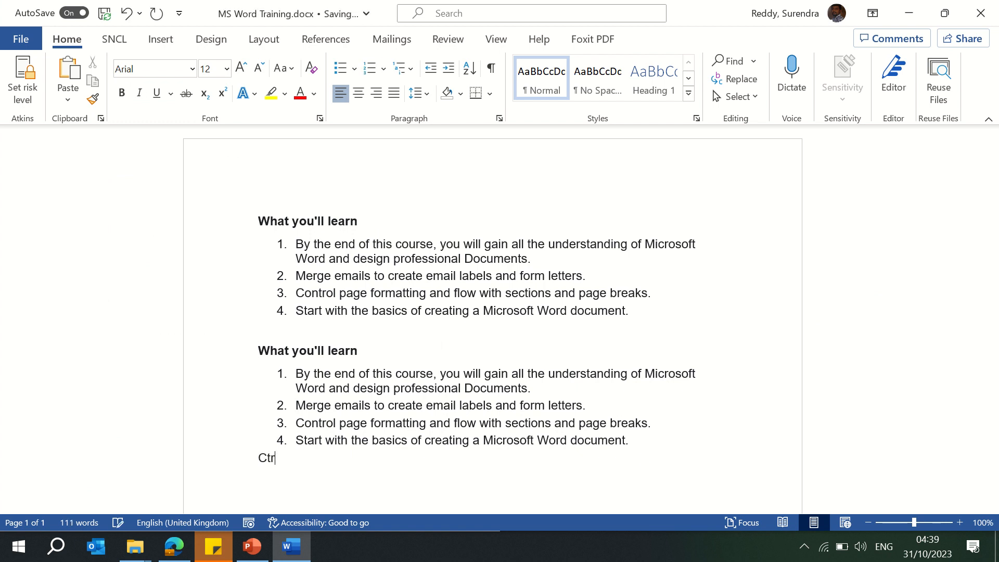
type("+2")
key("BackSpace")
type("S - Save the Doc")
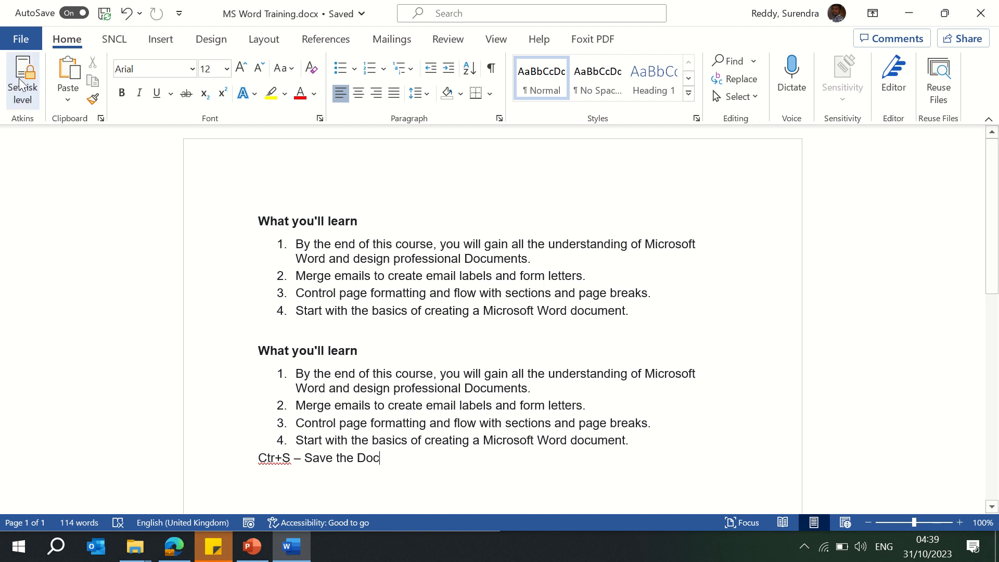
Step: Save a copy of the document to This PC in the Desktop > MS Word folder as MS Word Training - 2.docx
left_click(21, 39)
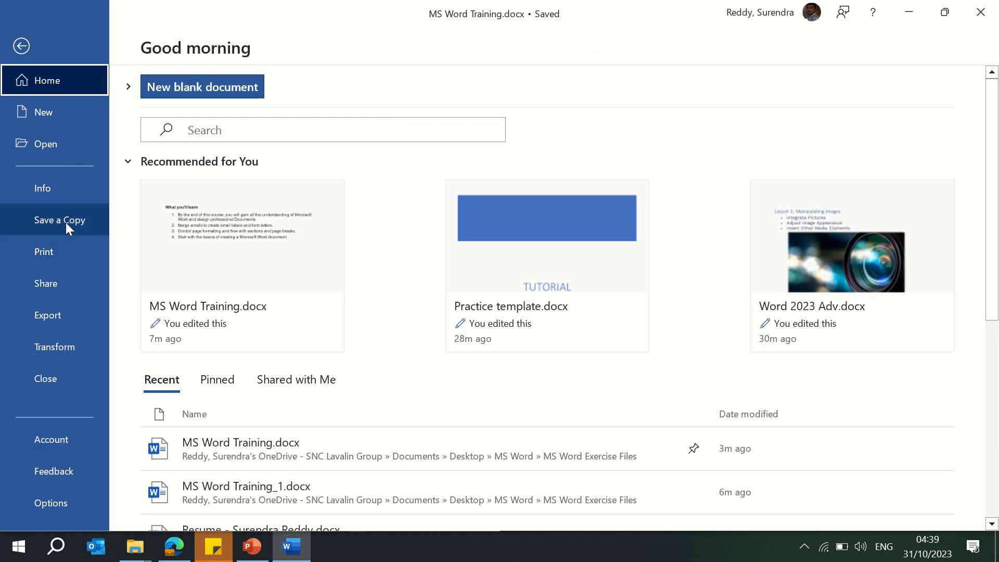
left_click(65, 223)
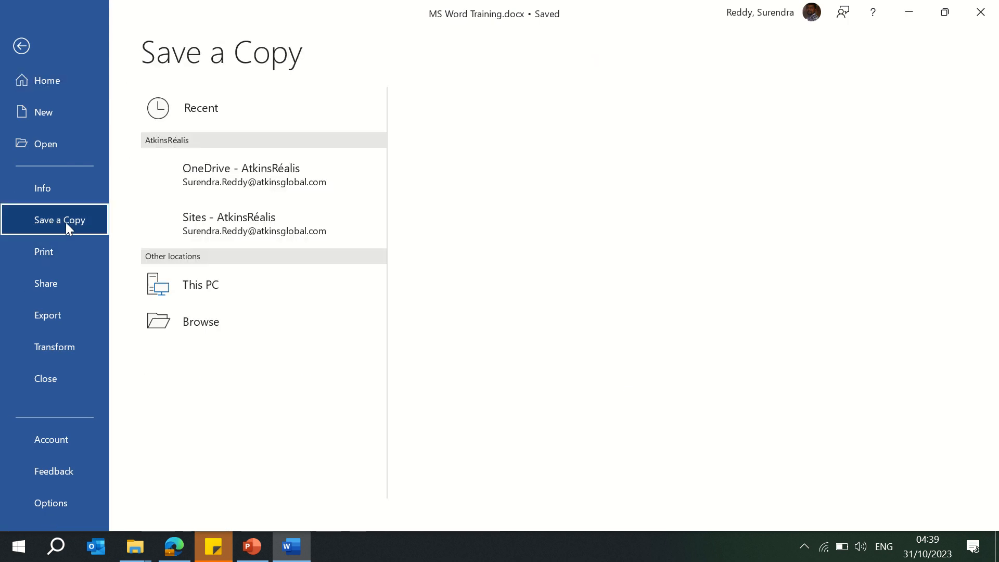
left_click(214, 289)
left_click(215, 289)
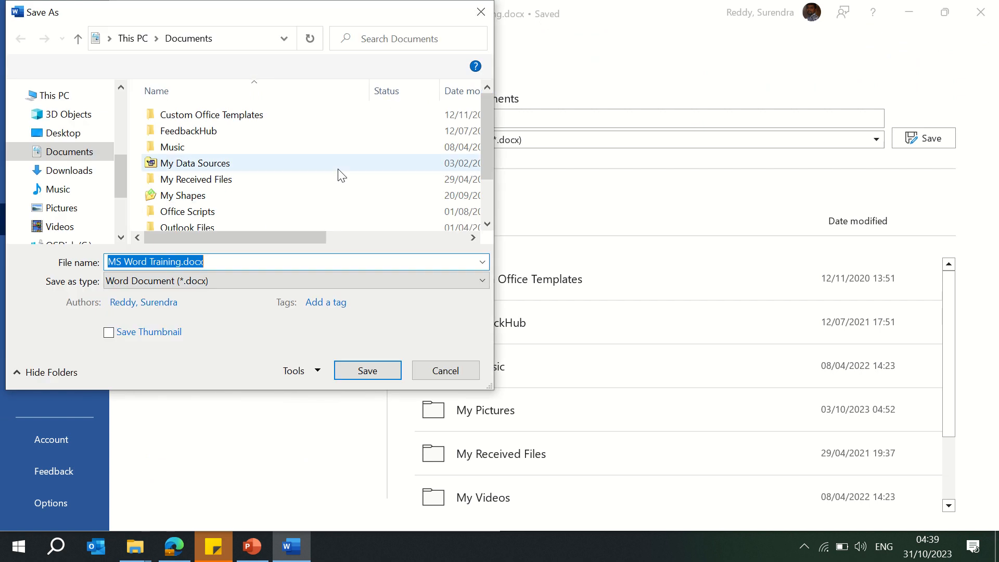
left_click(61, 134)
left_click(186, 138)
double_click(186, 136)
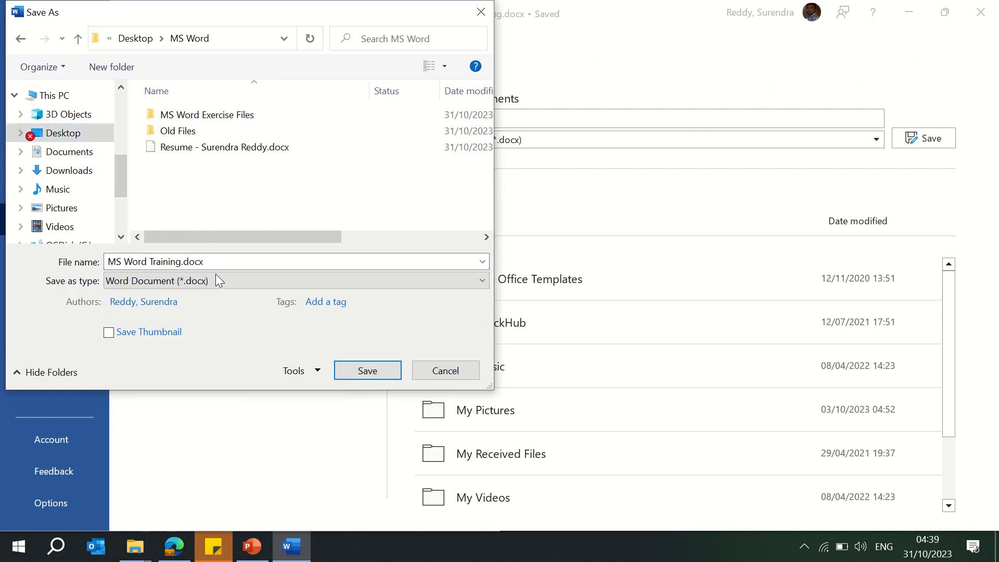
left_click(217, 257)
left_click(217, 255)
key("Left")
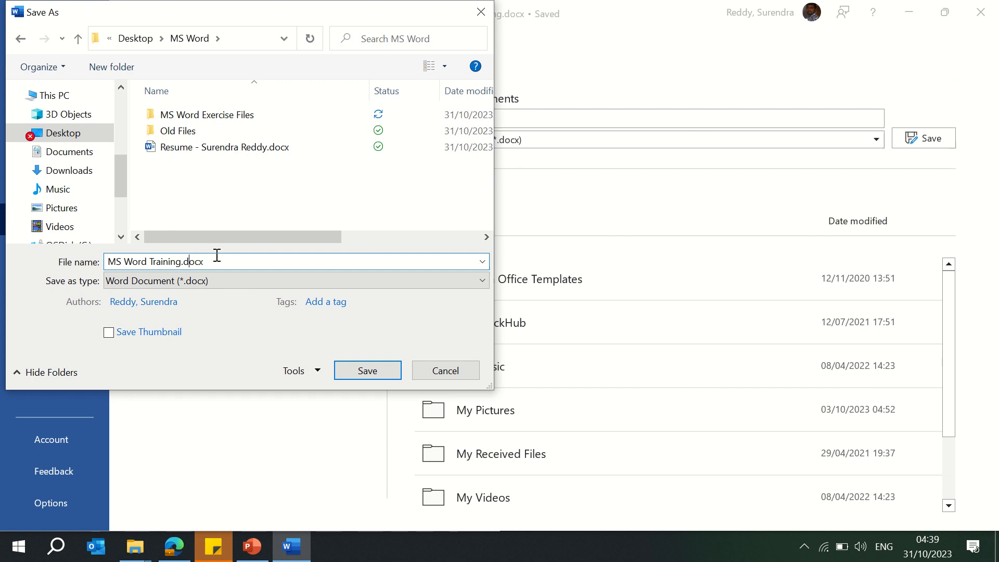
key("Left")
key("Left")
type("- 2")
key("ctrl+a")
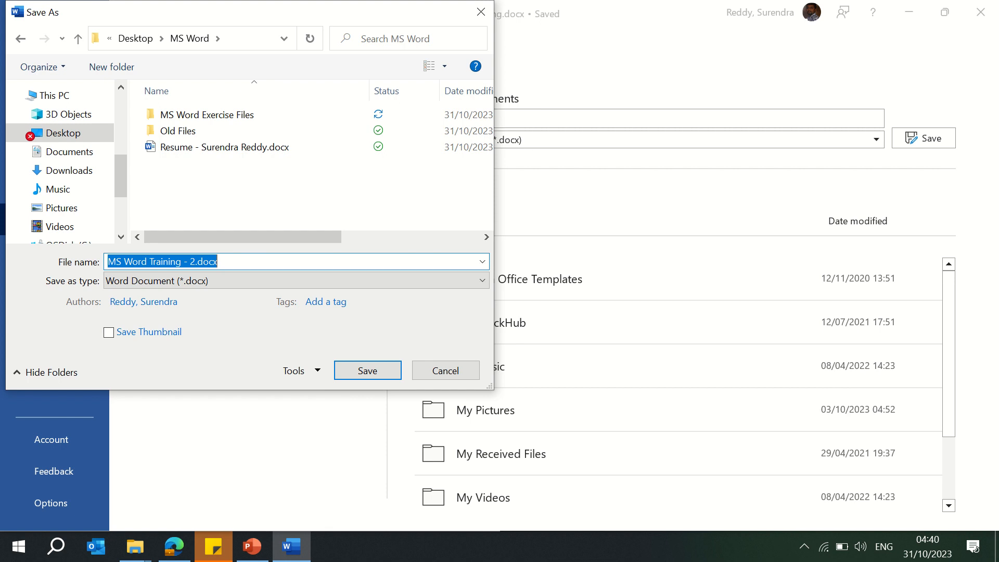
key("Return")
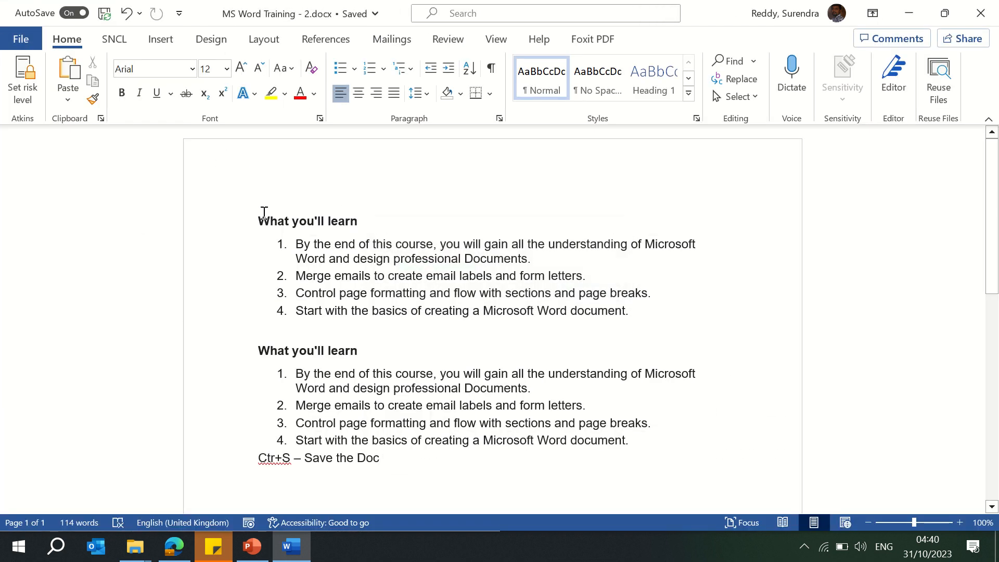
Step: Check the contents of the MS Word Exercise Files folder in File Explorer, then return to the document
left_click(135, 546)
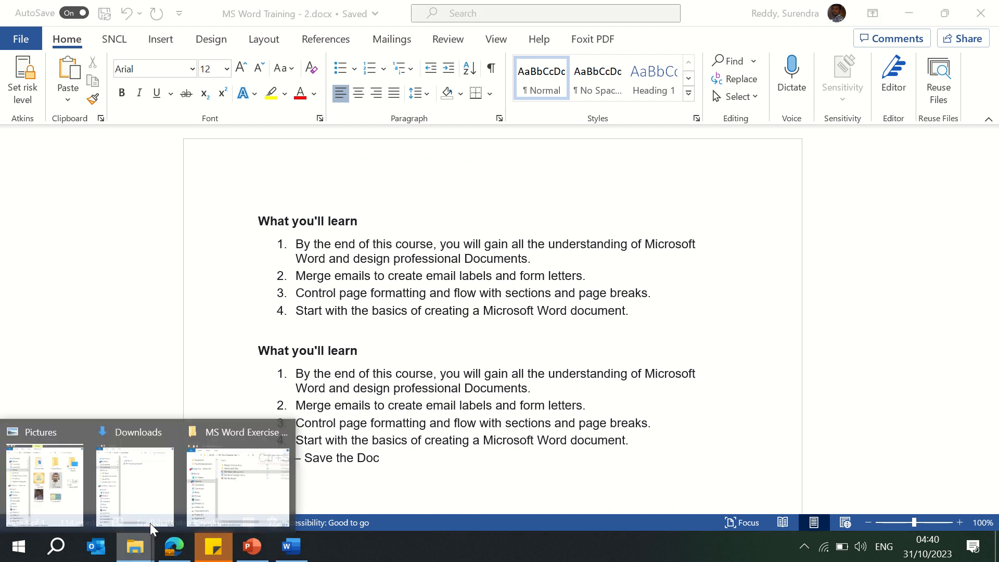
left_click(255, 492)
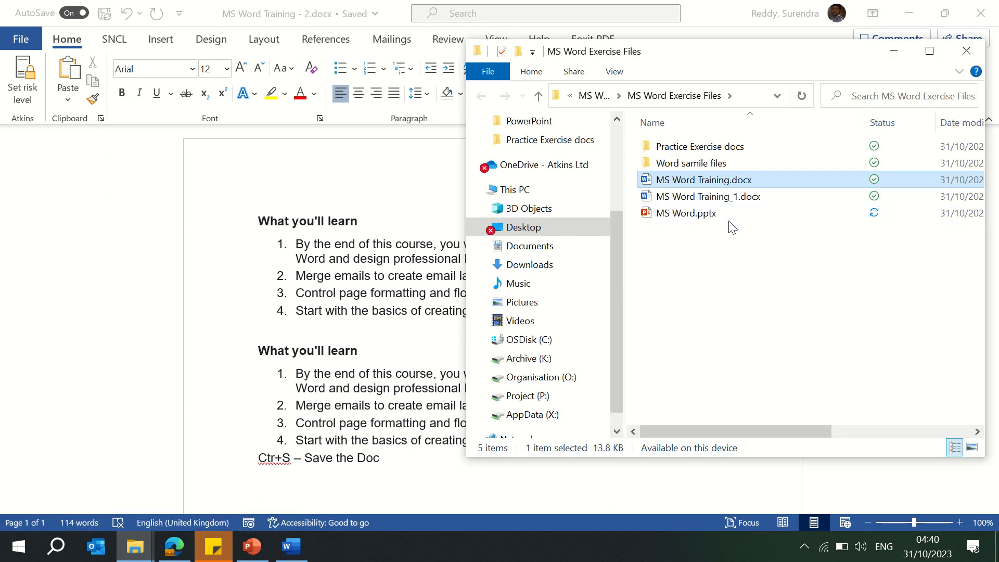
left_click(737, 280)
left_click(221, 174)
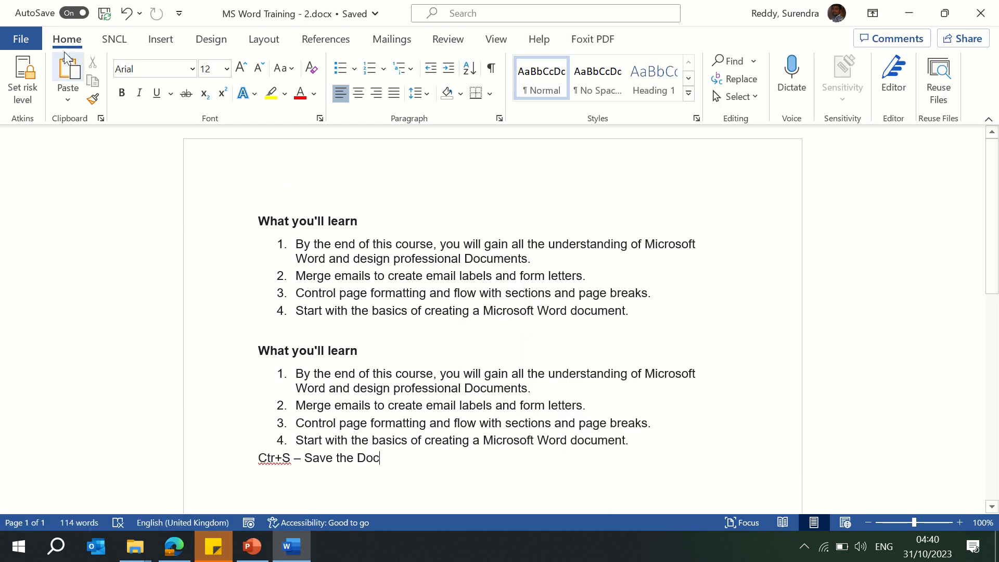
left_click(21, 39)
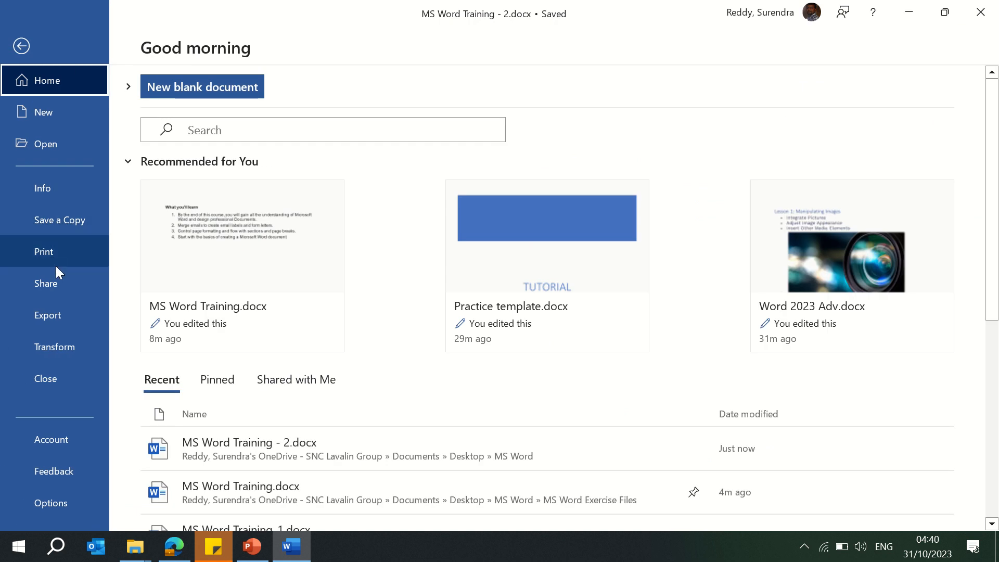
left_click(16, 47)
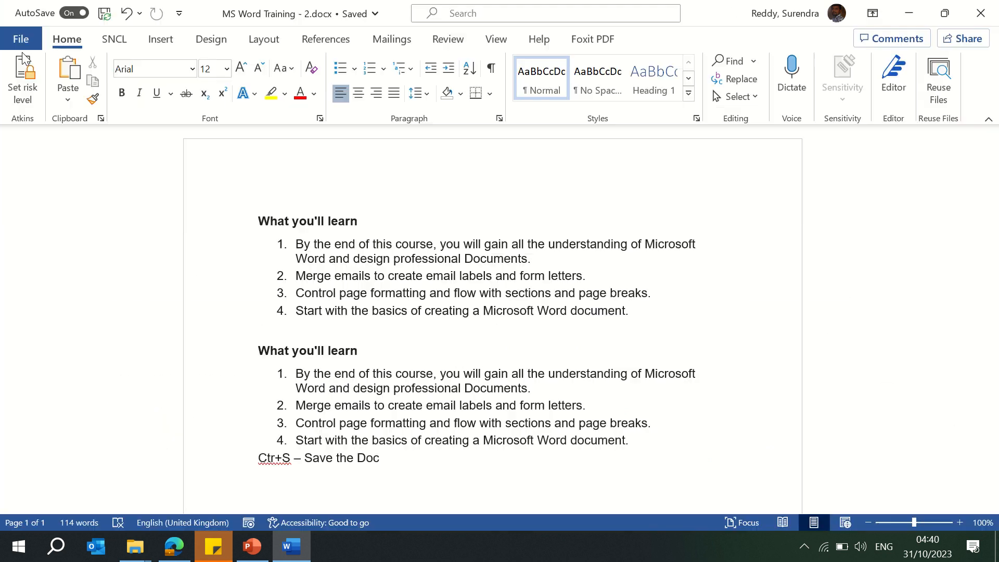
left_click(266, 46)
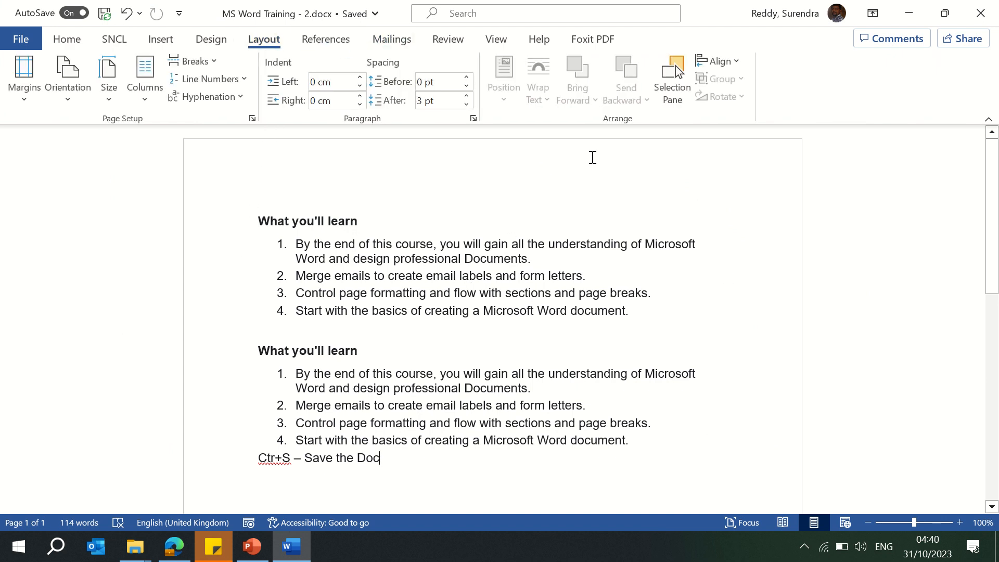
Step: Export the document as a PDF named MS Word Training - 2.pdf to the Desktop > MS Word folder
left_click(22, 39)
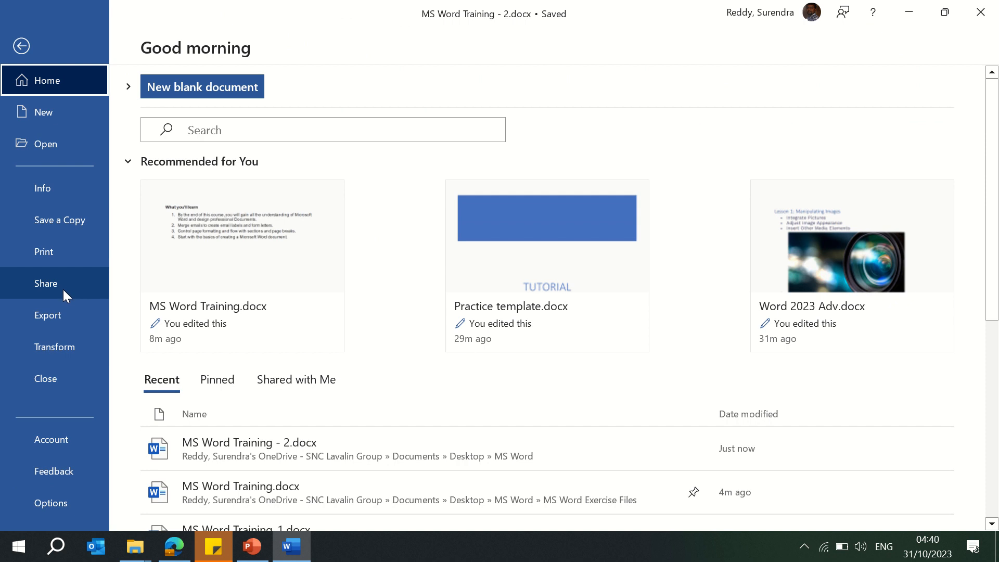
mouse_move(364, 3)
left_click(400, 28)
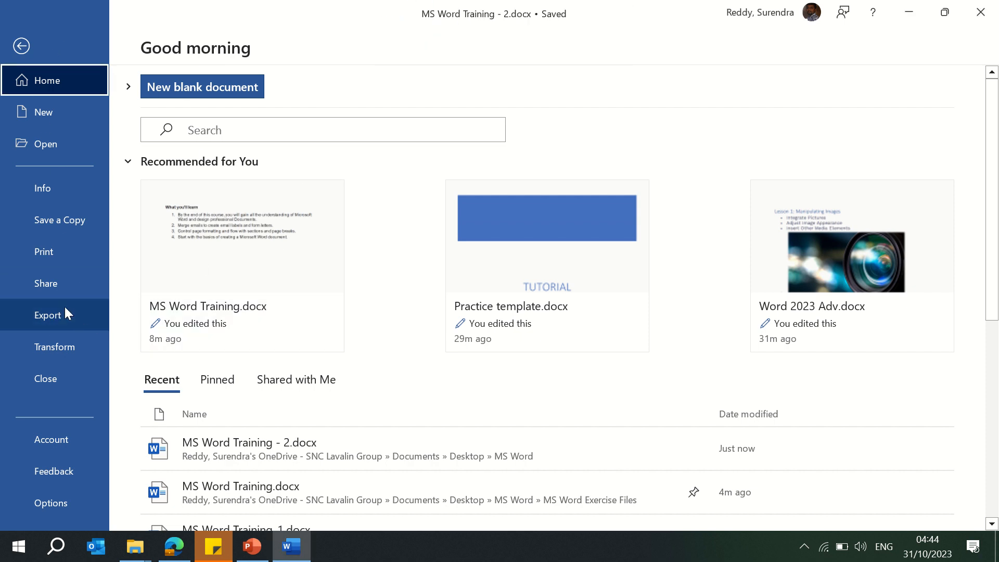
left_click(65, 317)
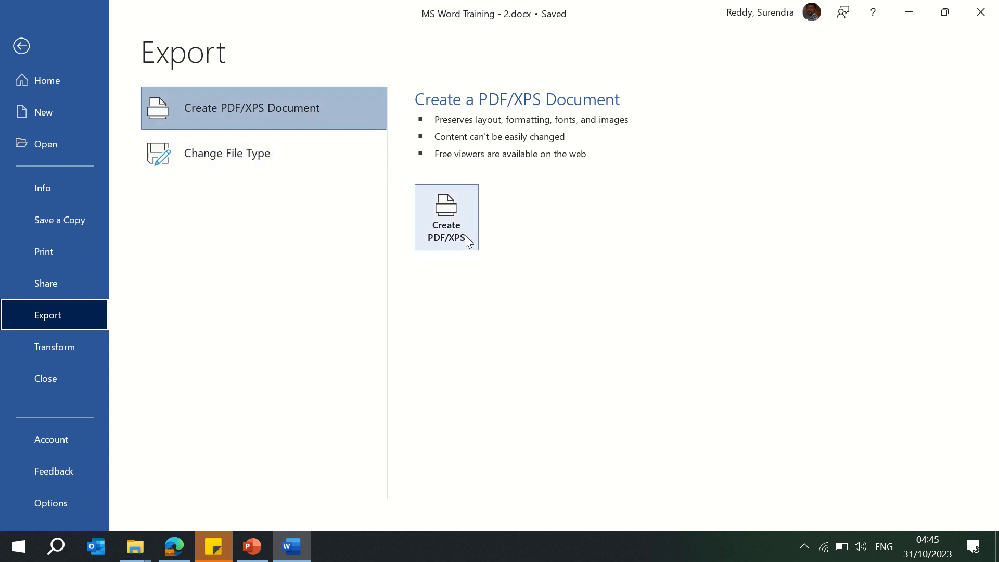
left_click(448, 219)
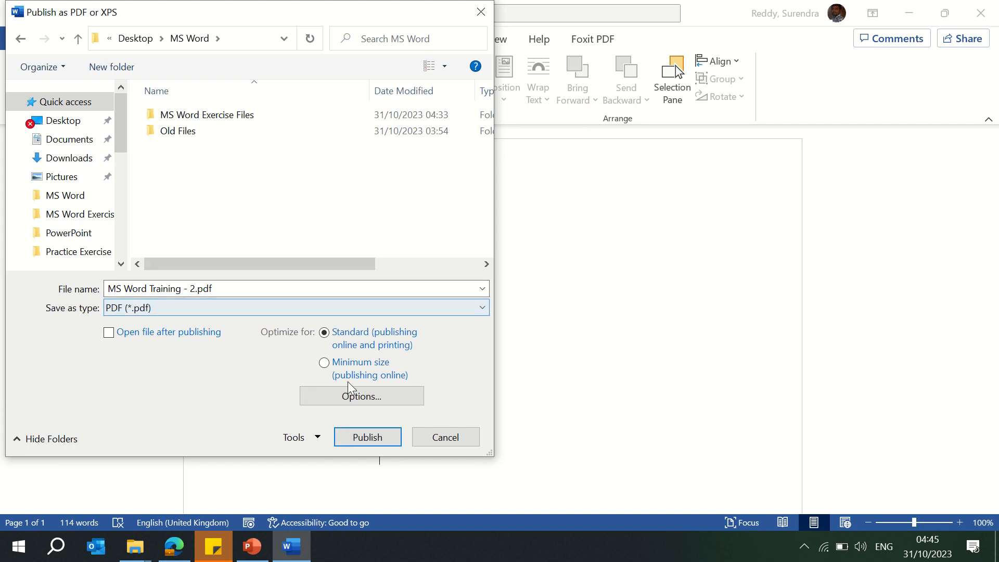
left_click(373, 443)
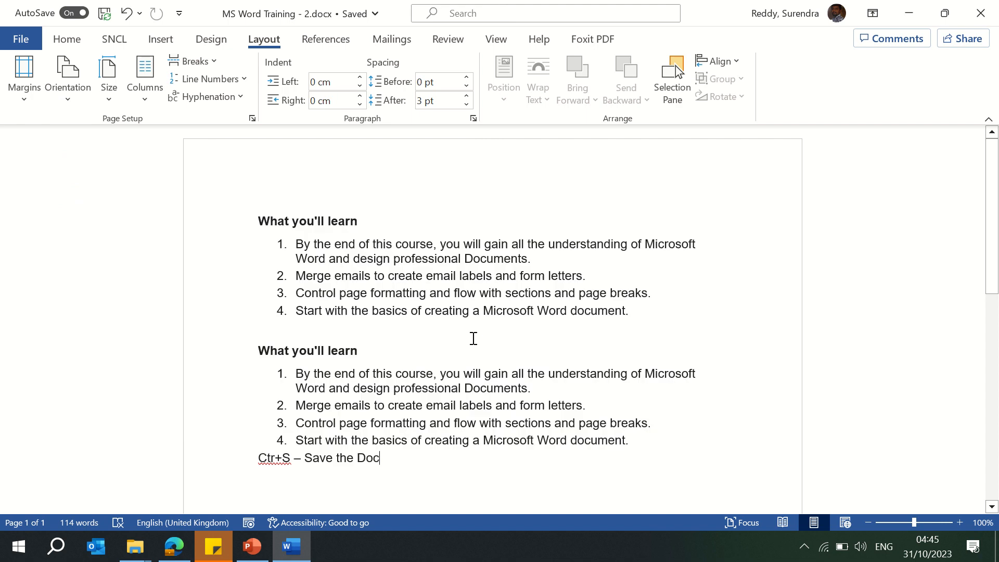
Step: Open MS Word Training.docx from the MS Word Exercise Files folder in File Explorer
left_click(135, 546)
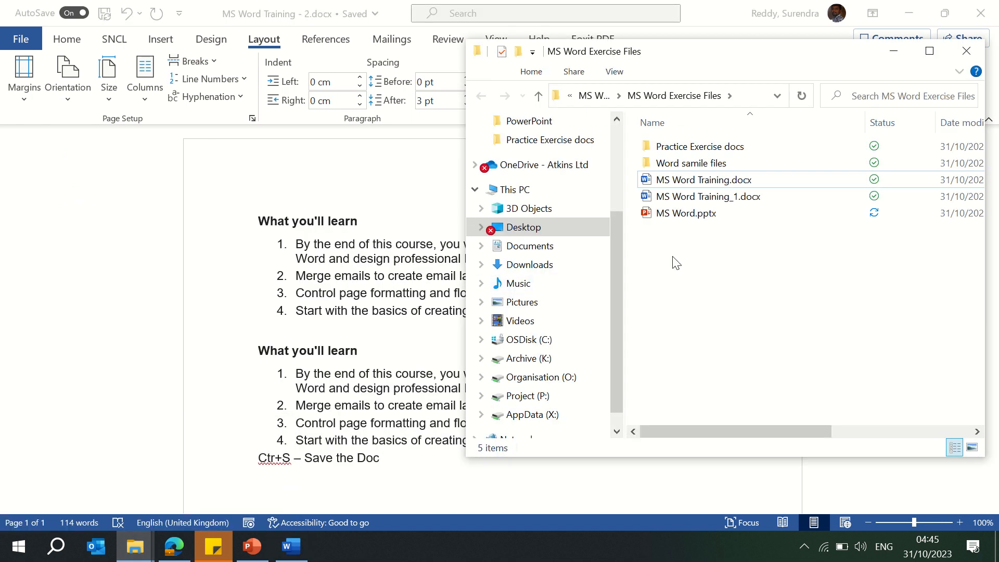
left_click(702, 215)
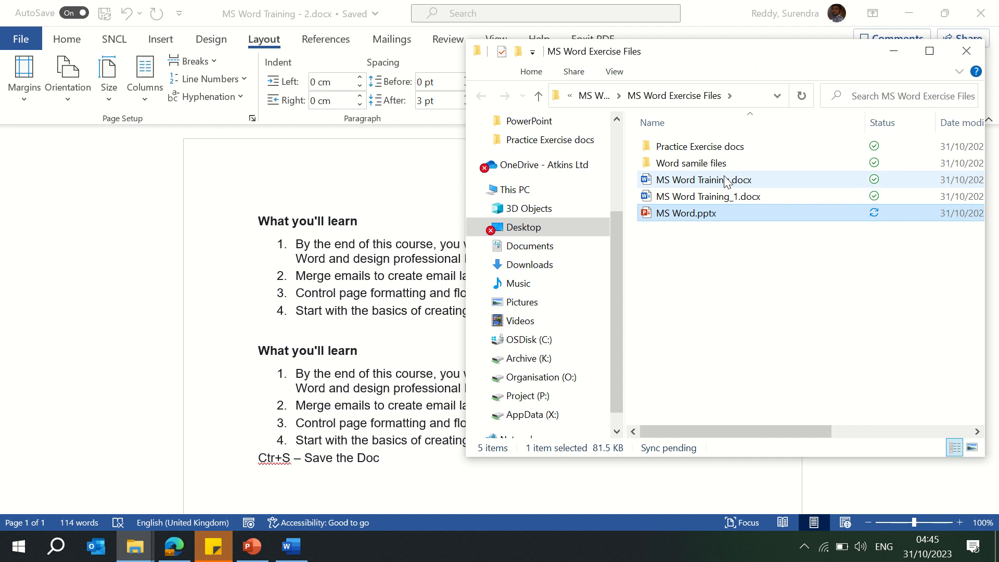
left_click(320, 190)
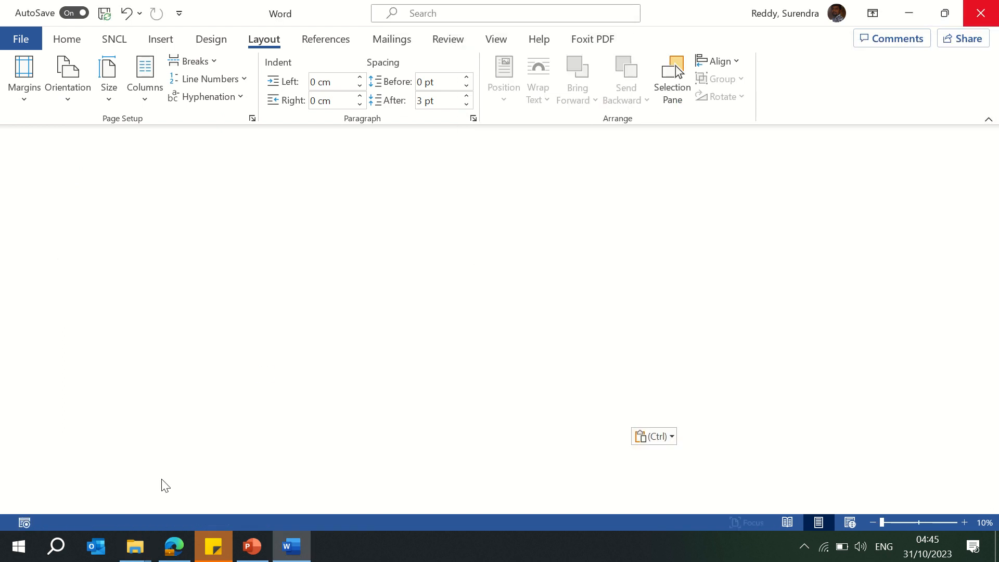
left_click(695, 290)
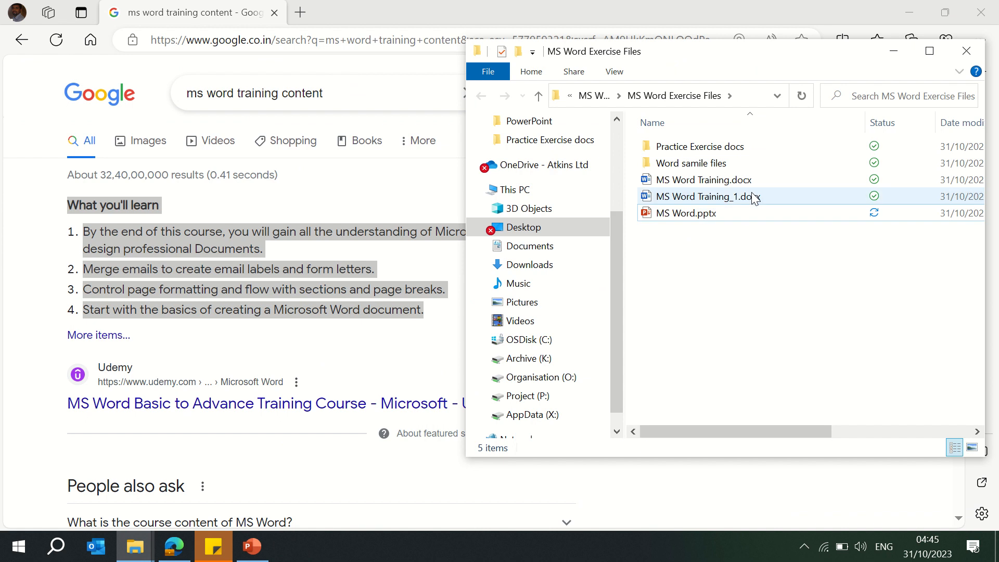
double_click(757, 183)
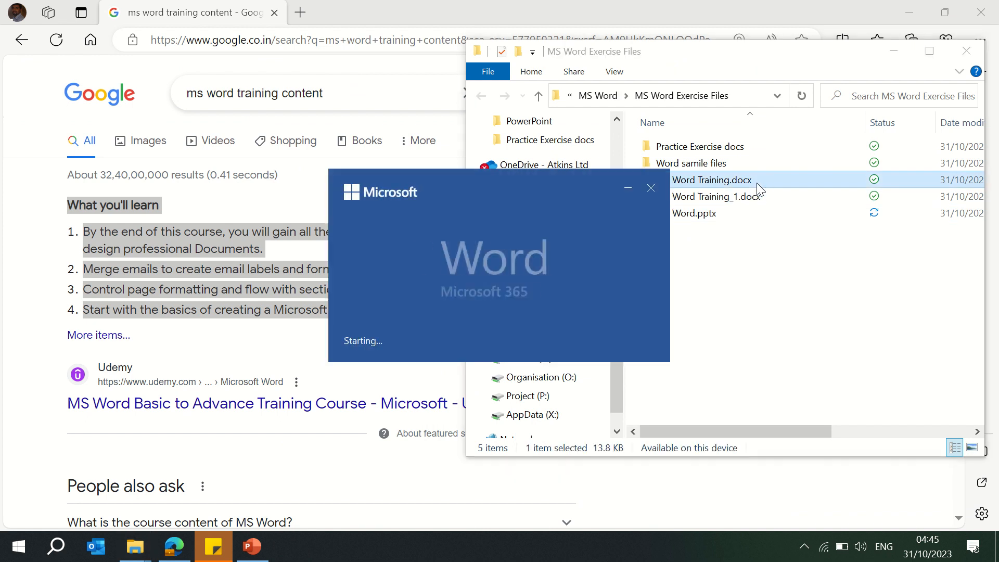
left_click(723, 290)
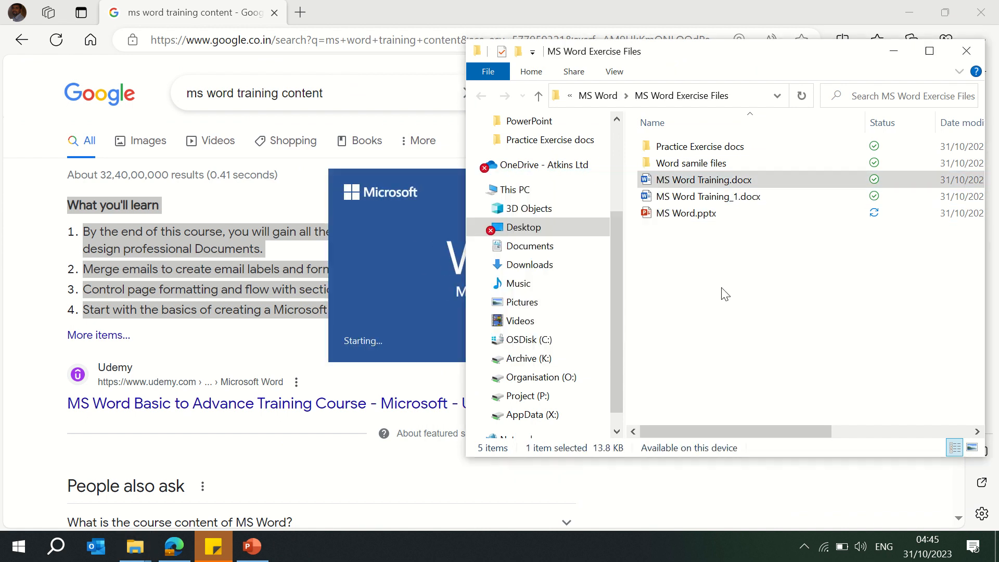
left_click(537, 248)
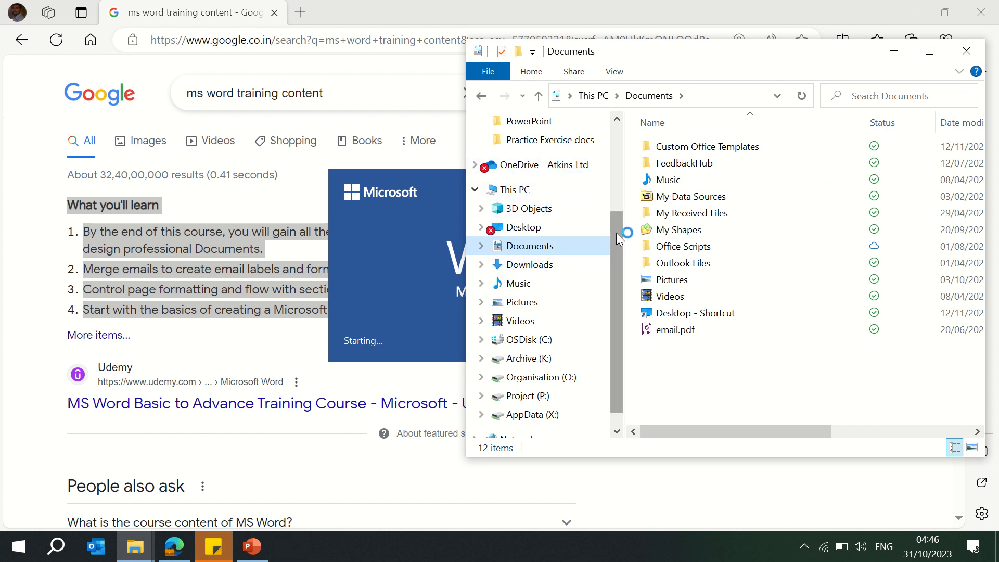
scroll(617, 237, "up", 2)
left_click(532, 141)
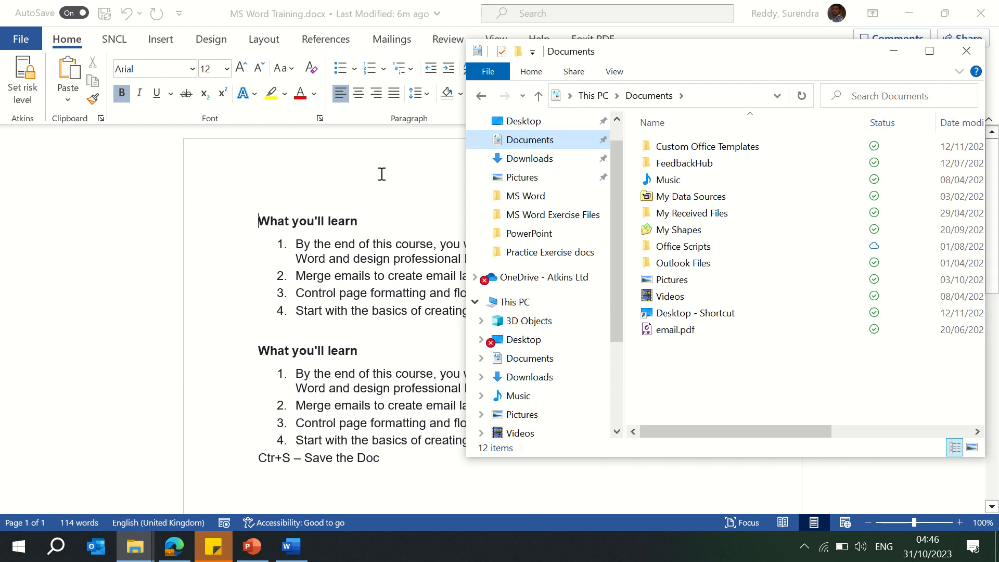
left_click(343, 180)
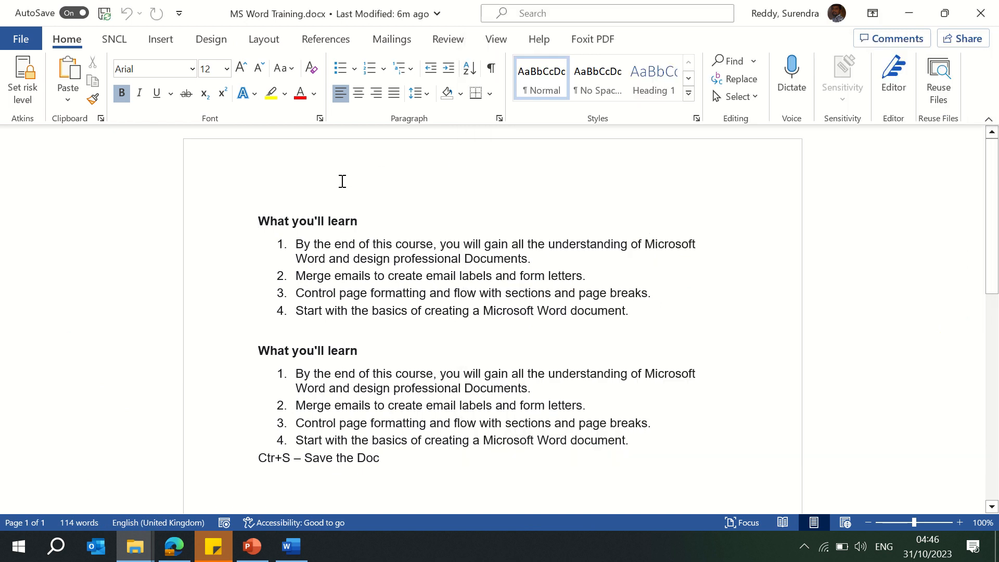
Step: Start publishing the document as a PDF into the Desktop > MS Word folder
left_click(38, 48)
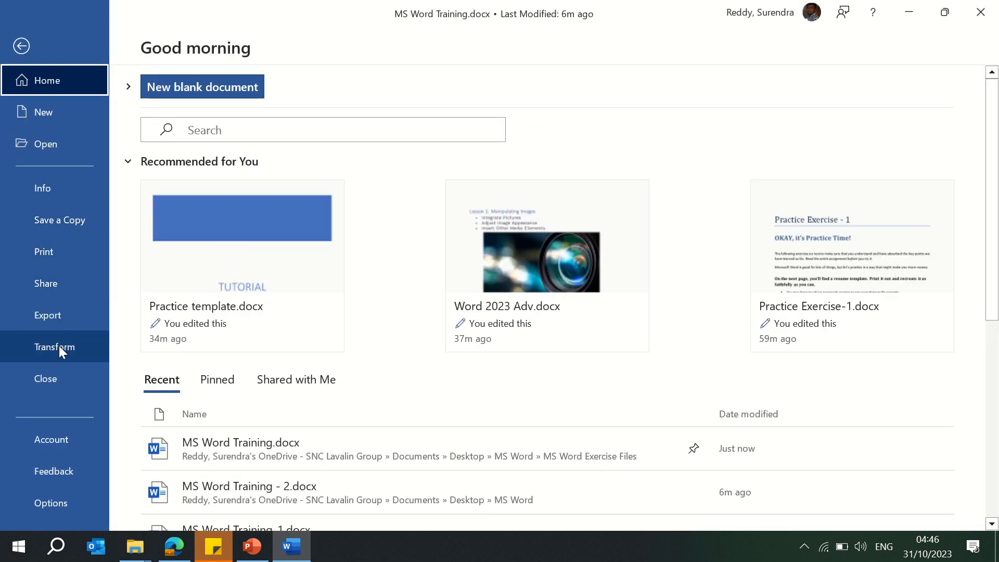
left_click(66, 317)
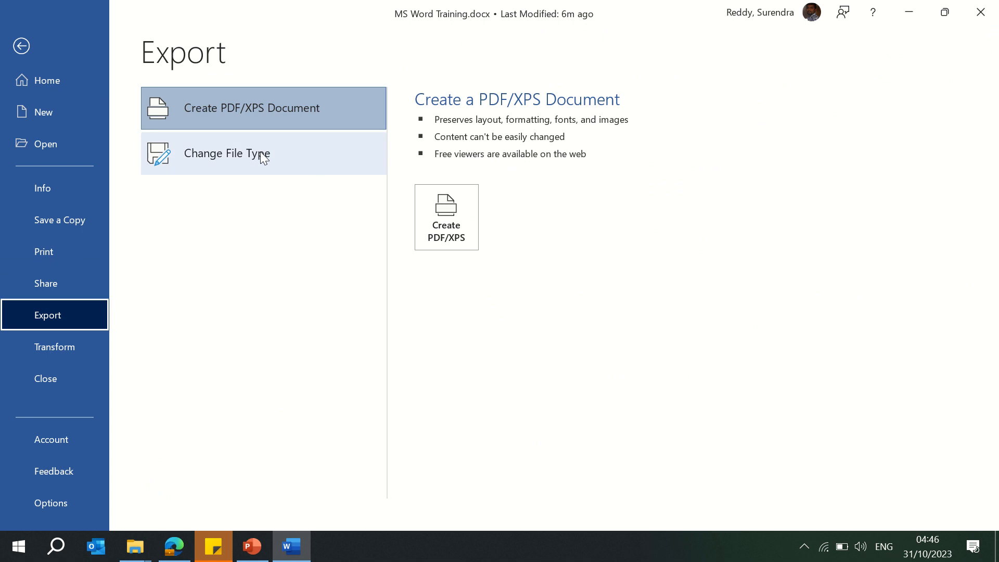
left_click(446, 204)
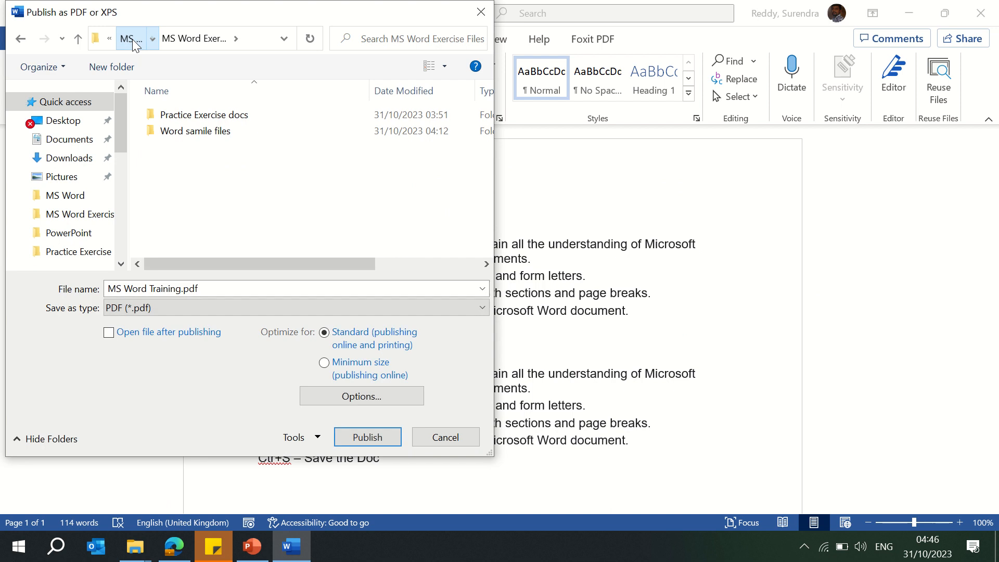
left_click(132, 39)
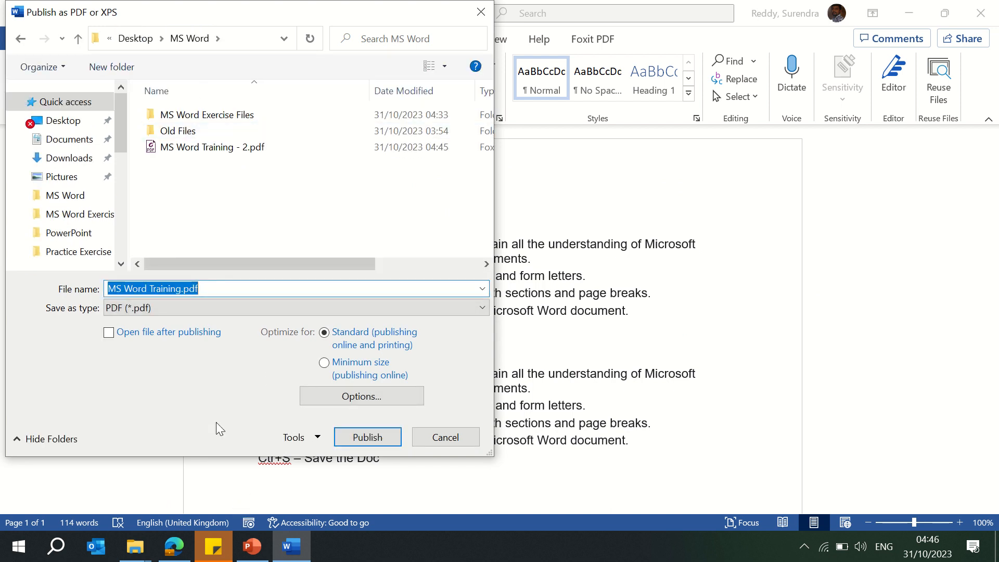
Step: Browse the Documents and MS Word Exercise Files folders in File Explorer
mouse_move(135, 546)
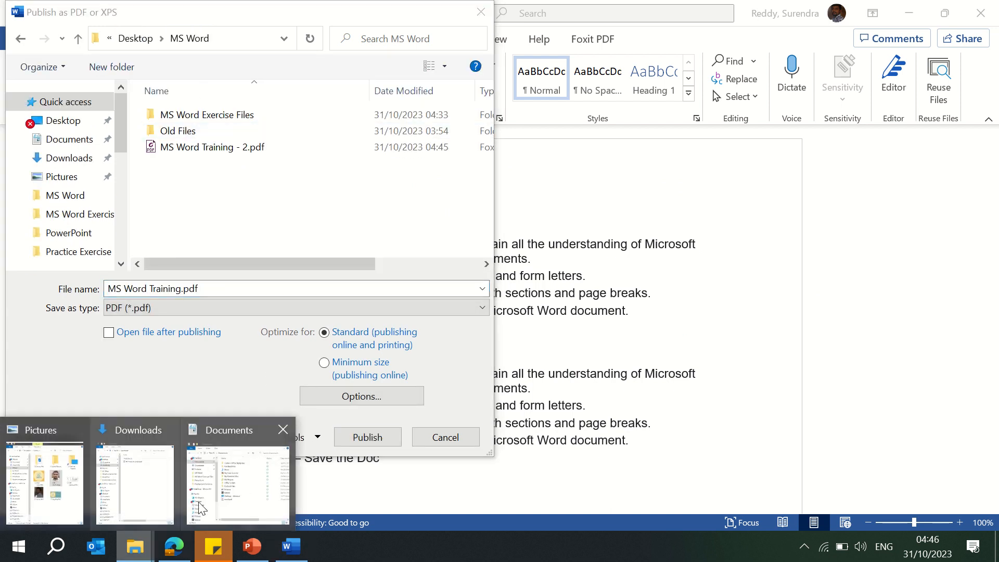
left_click(242, 493)
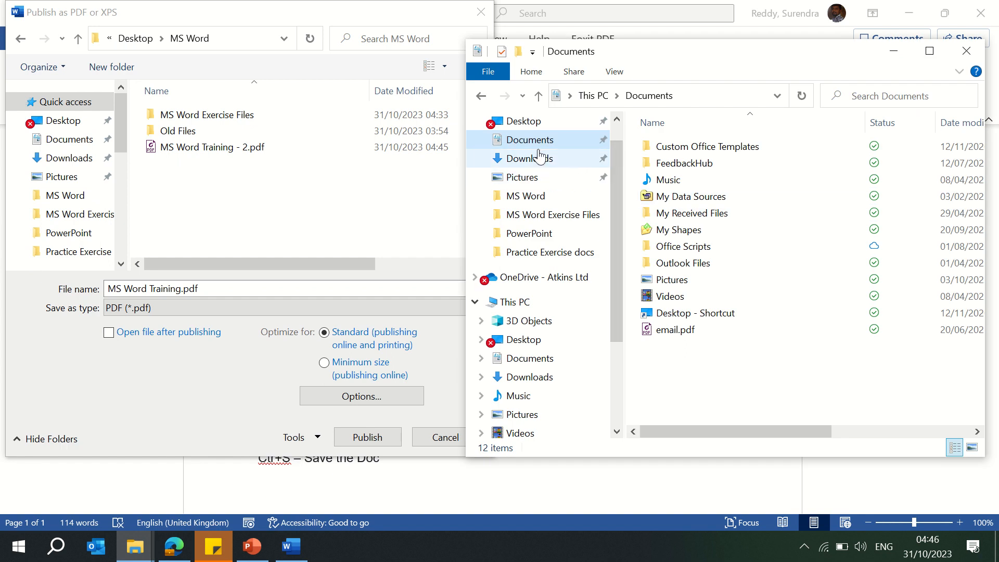
left_click(539, 200)
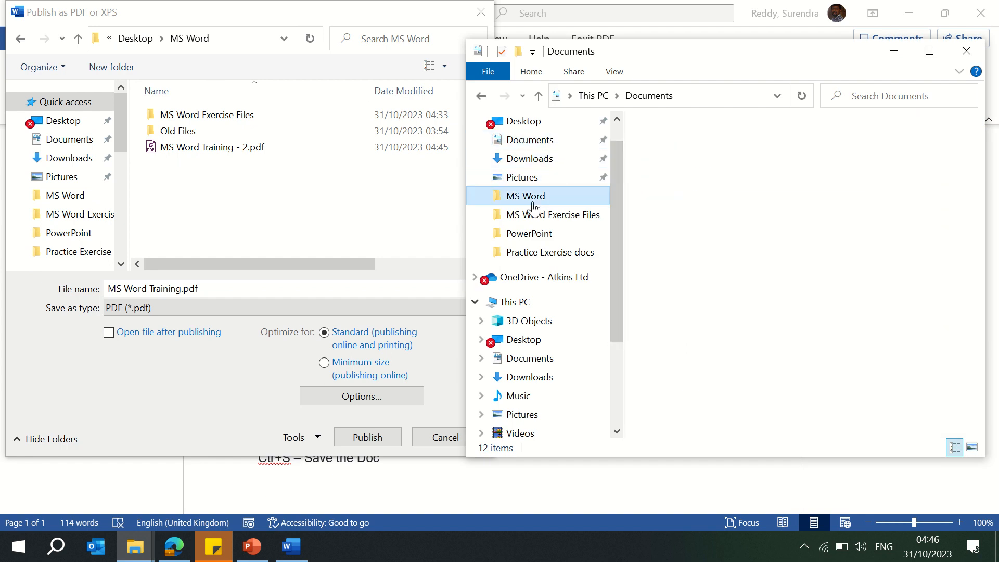
double_click(702, 148)
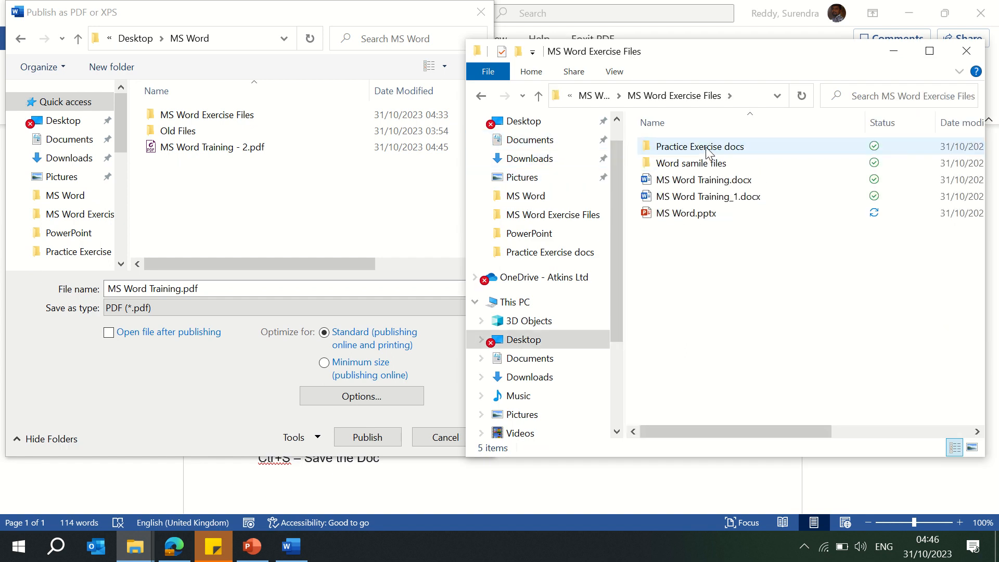
double_click(652, 149)
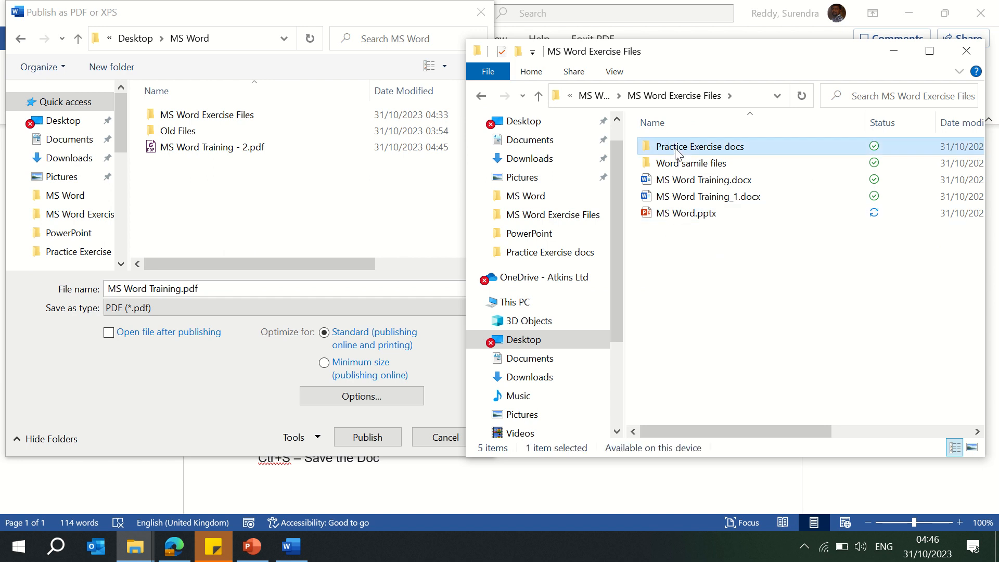
key("alt+Left")
key("Down")
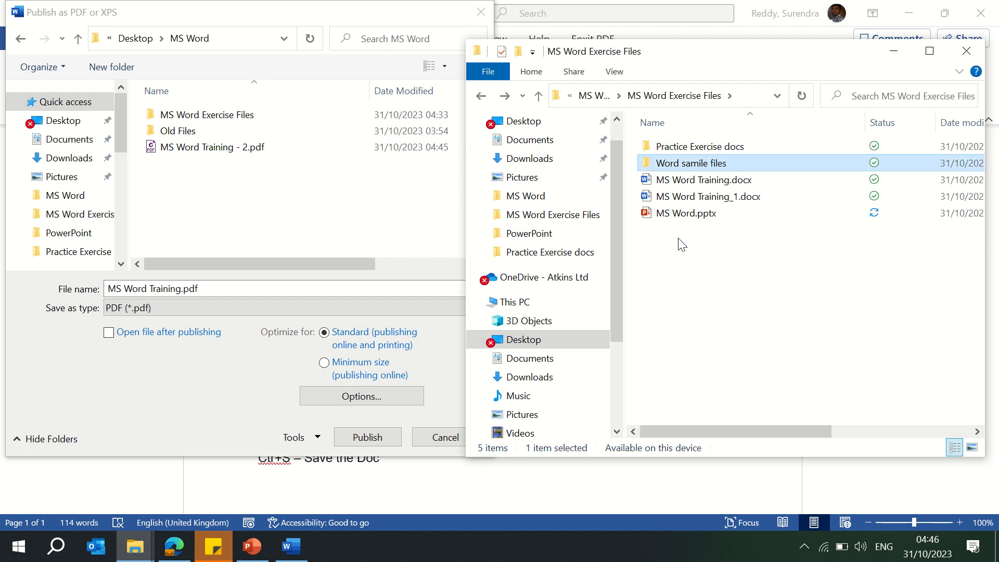
key("Return")
key("alt+Left")
key("Down")
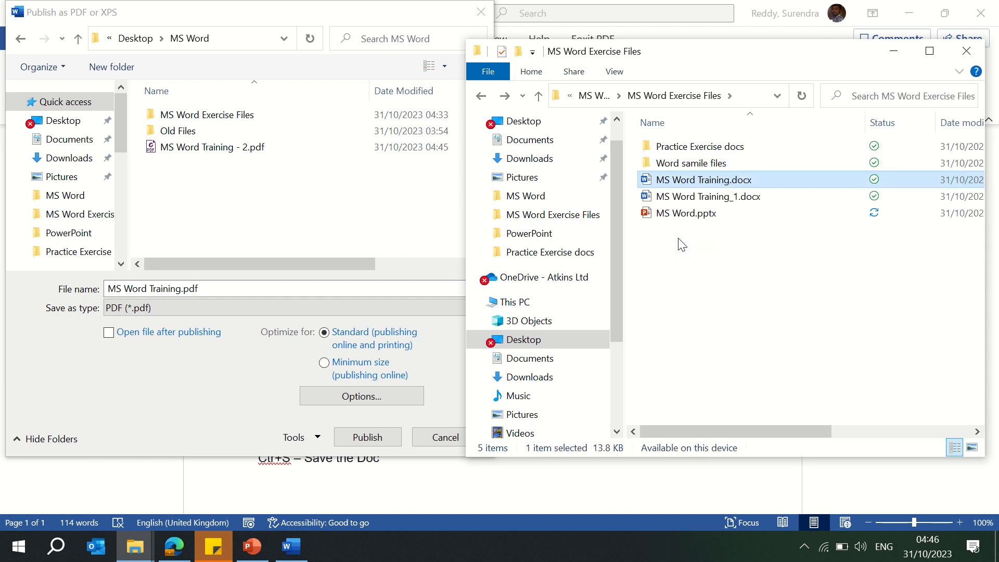
key("Down")
key("Down")
left_click(224, 208)
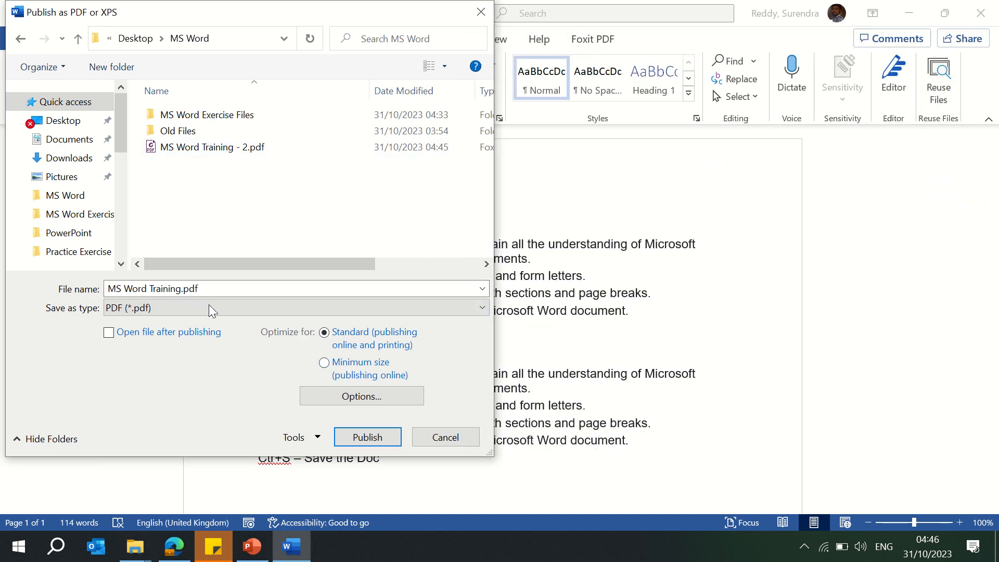
Step: Check the contents of the Desktop > MS Word folder in File Explorer and cancel the PDF publishing
mouse_move(135, 546)
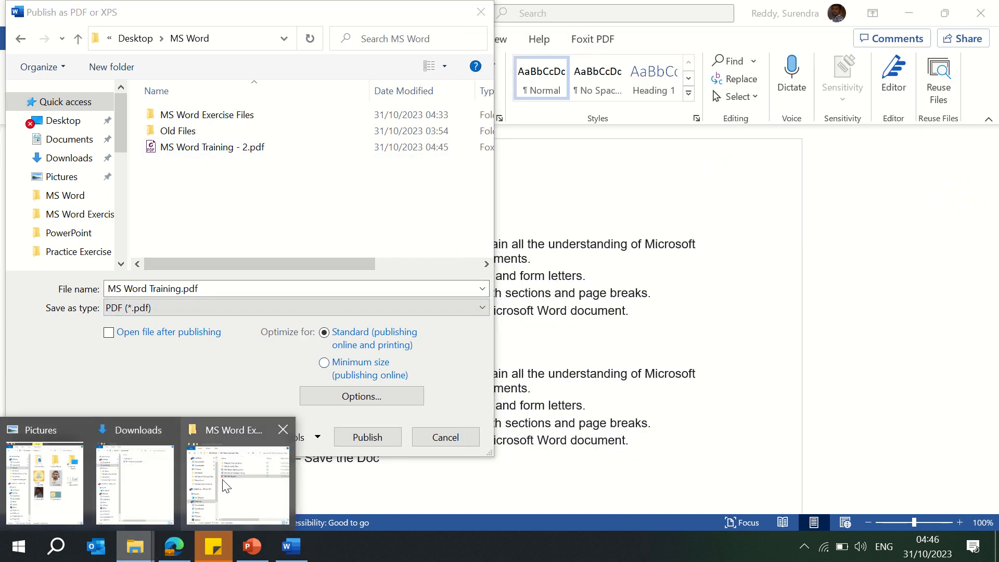
left_click(250, 477)
left_click(598, 96)
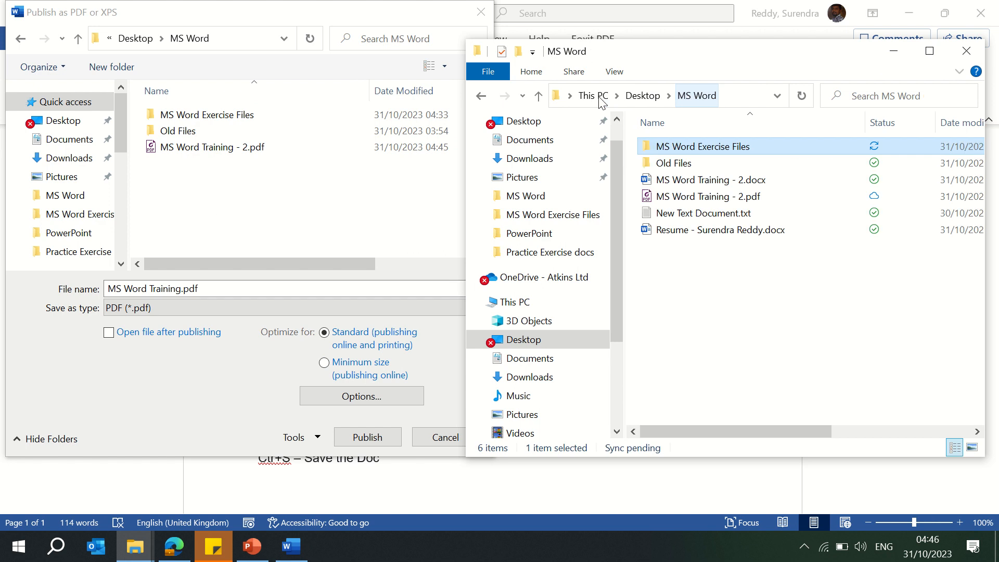
left_click(709, 306)
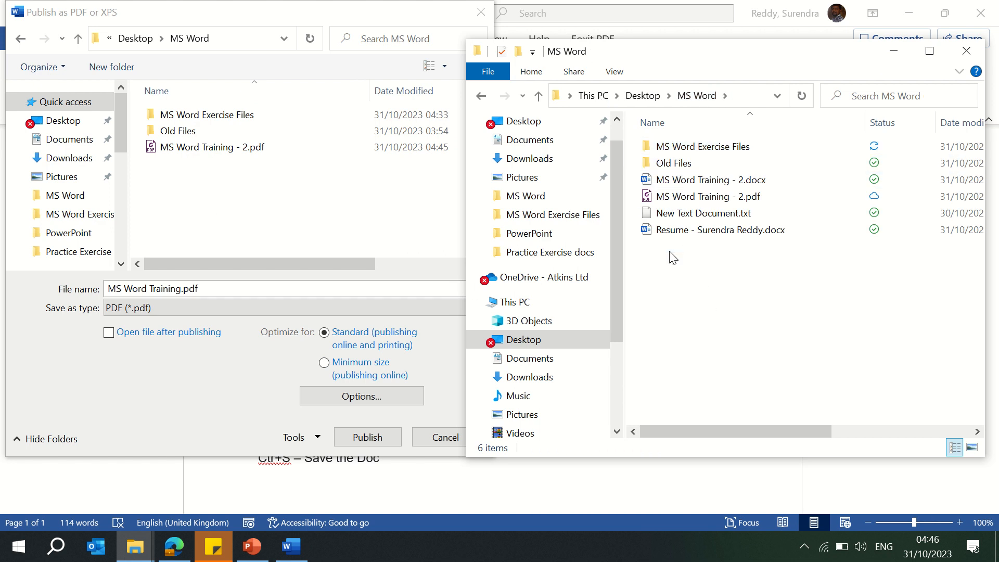
left_click(754, 95)
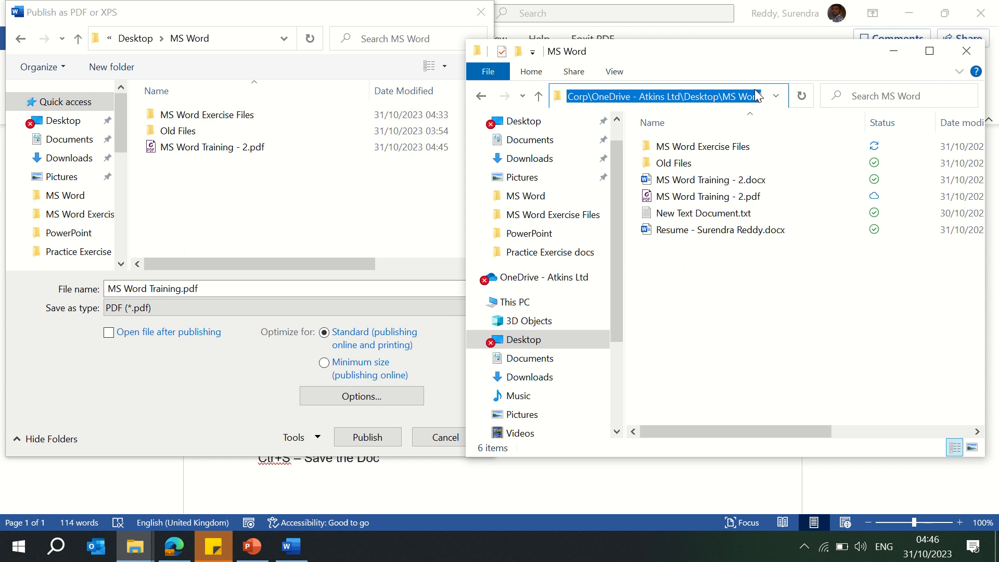
left_click(725, 331)
left_click(333, 205)
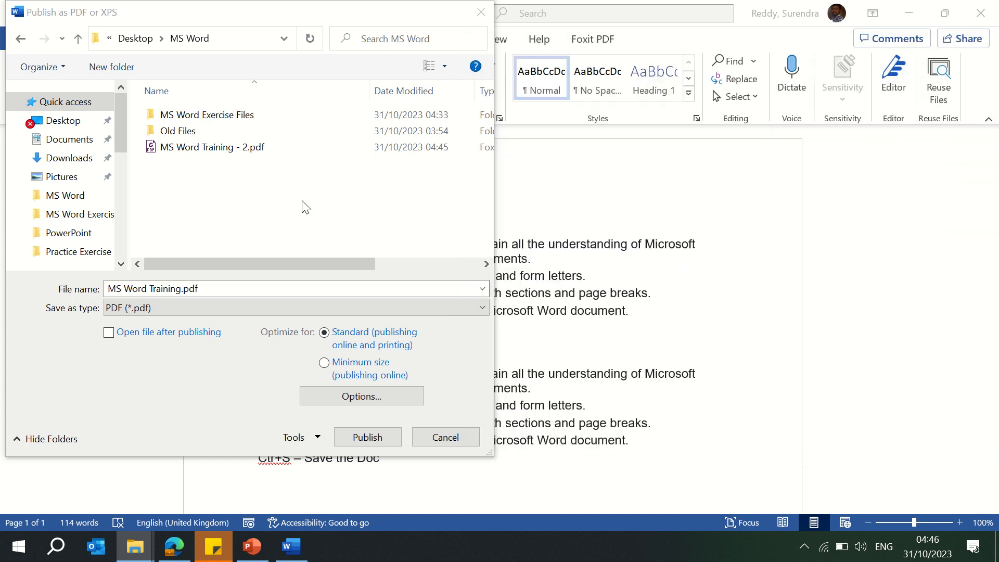
left_click(453, 435)
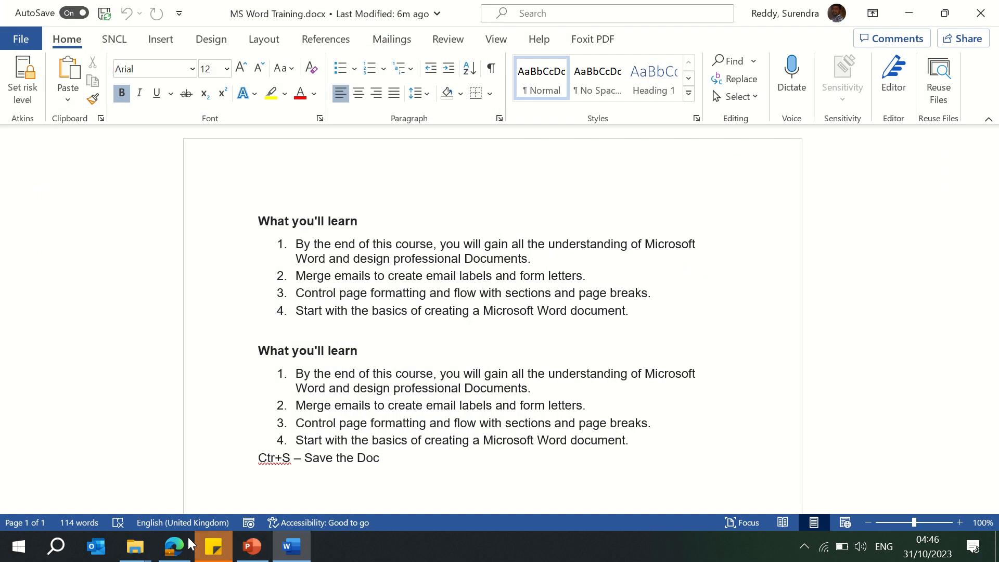
Step: Open MS Word Training - 2.pdf from the MS Word folder in File Explorer
left_click(144, 550)
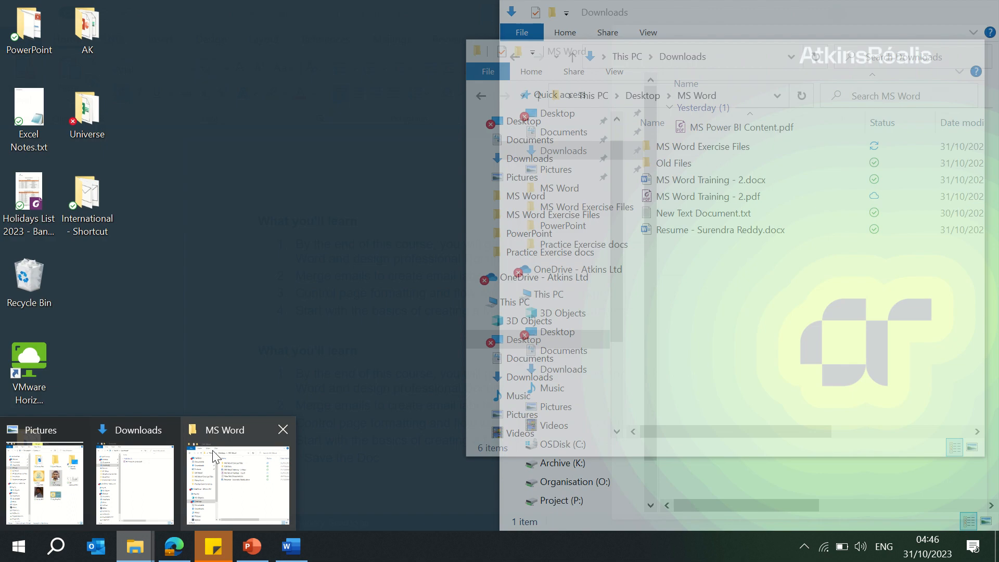
left_click(212, 451)
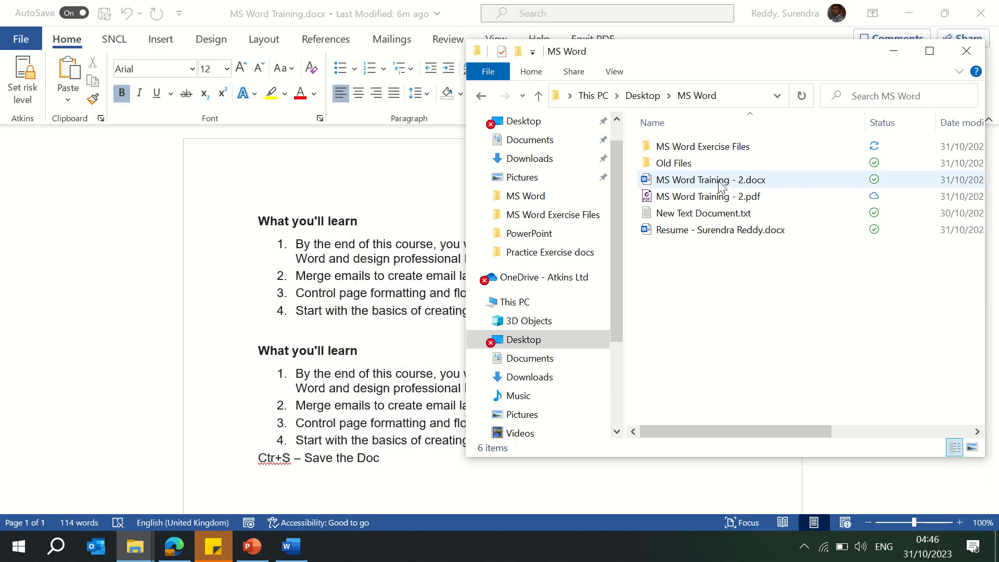
double_click(694, 203)
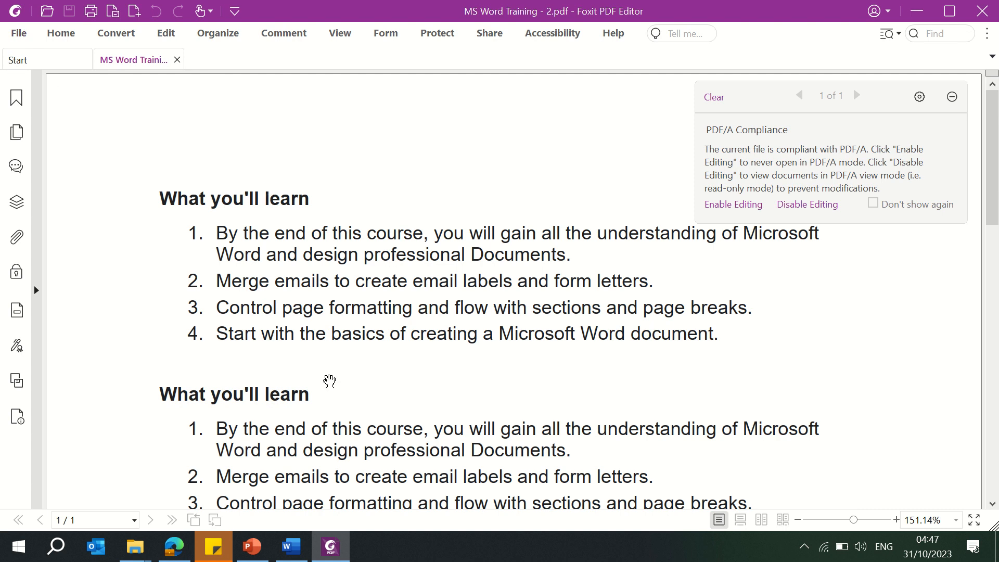
Step: Return to the Word document, open the Transform to Web Page pane and close it again
left_click(291, 547)
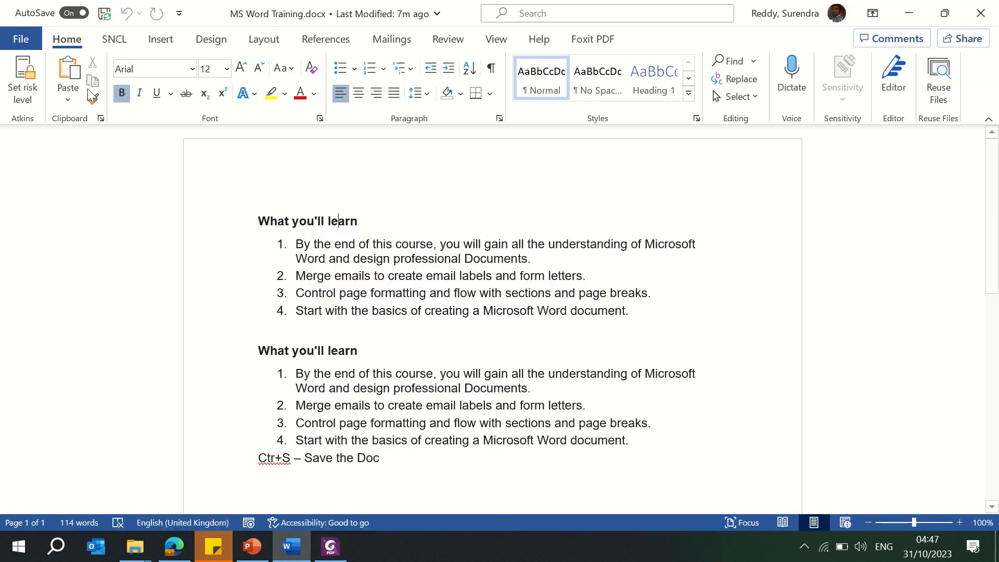
left_click(19, 42)
left_click(54, 337)
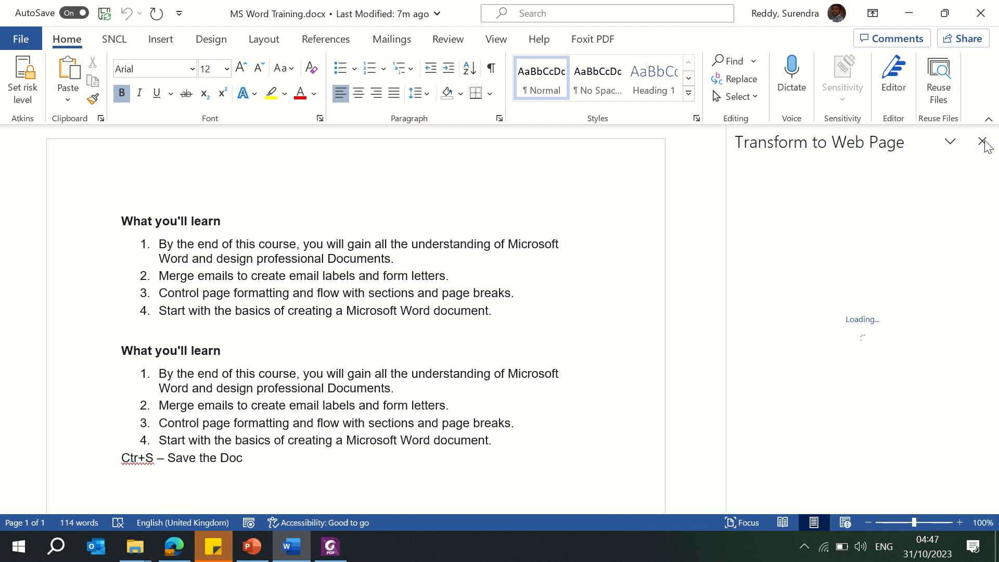
left_click(982, 141)
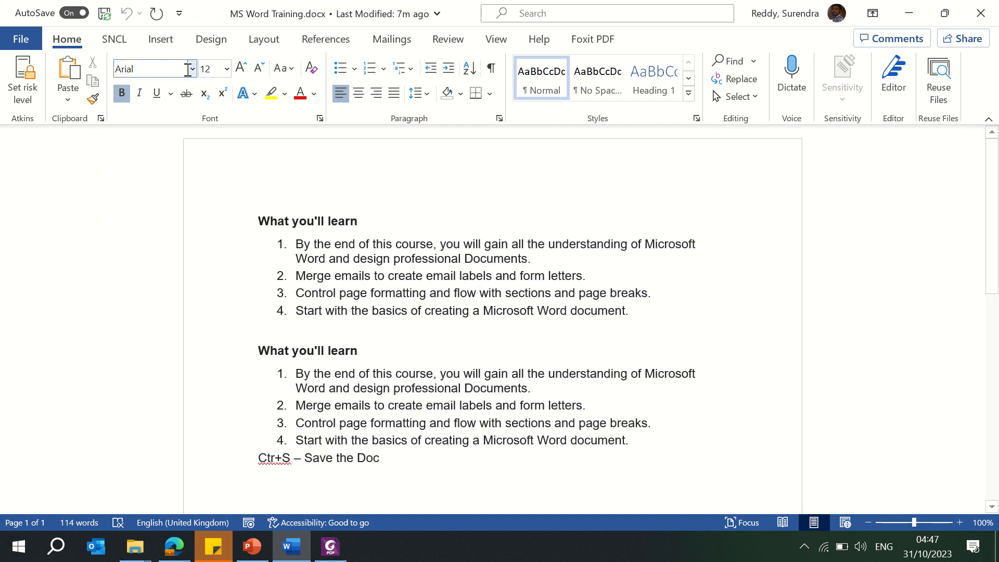
Step: Open the Change File Type export options for the document
left_click(20, 39)
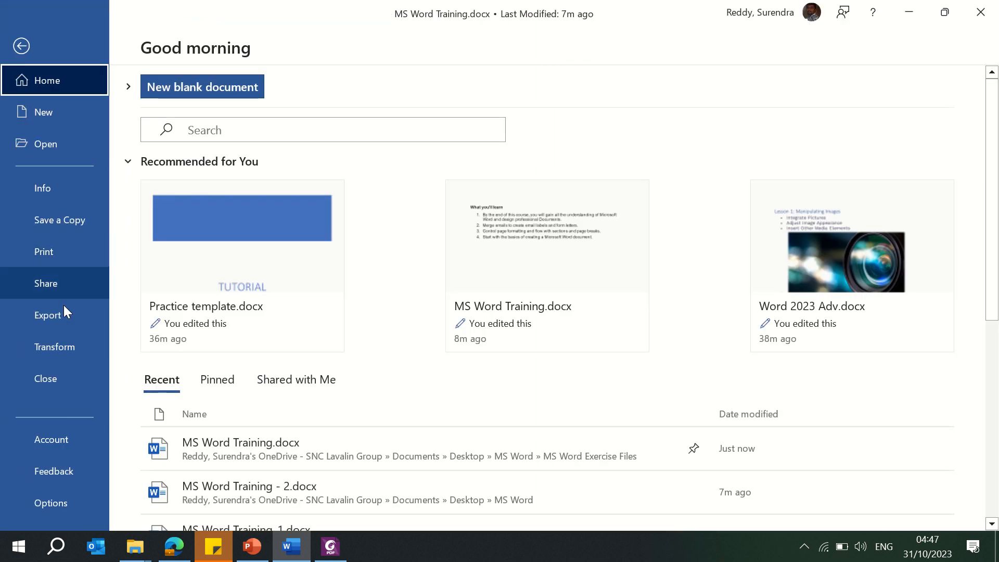
left_click(62, 315)
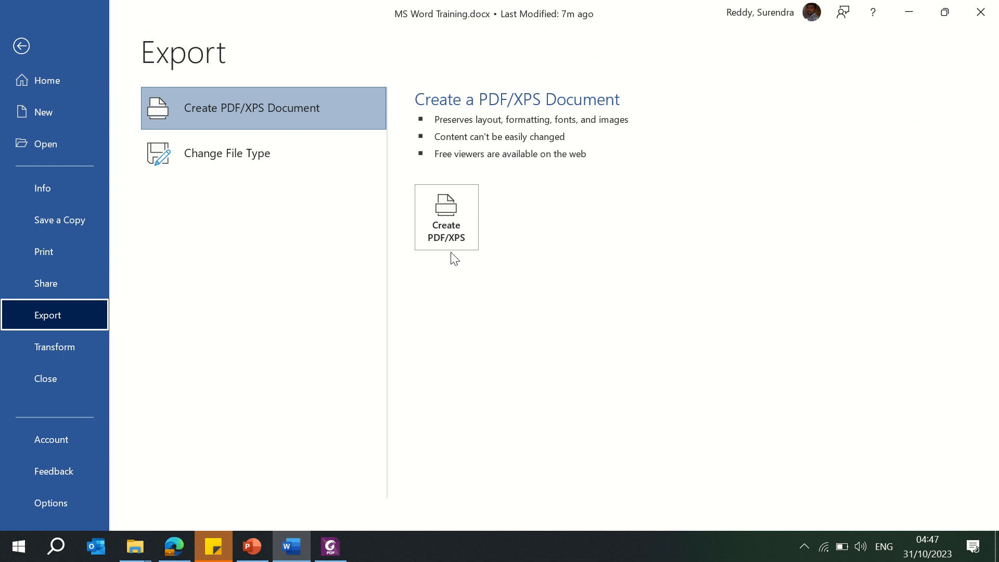
left_click(241, 157)
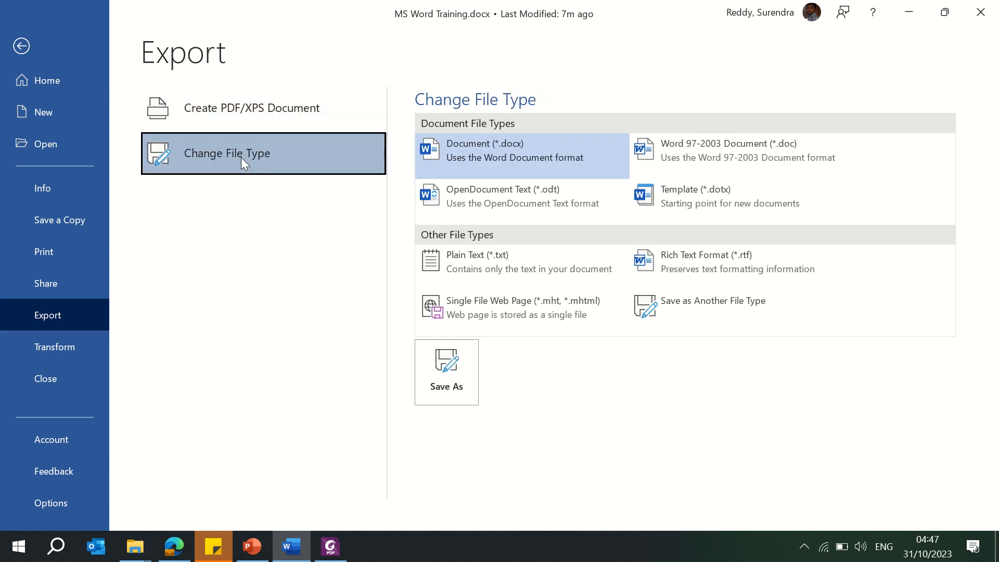
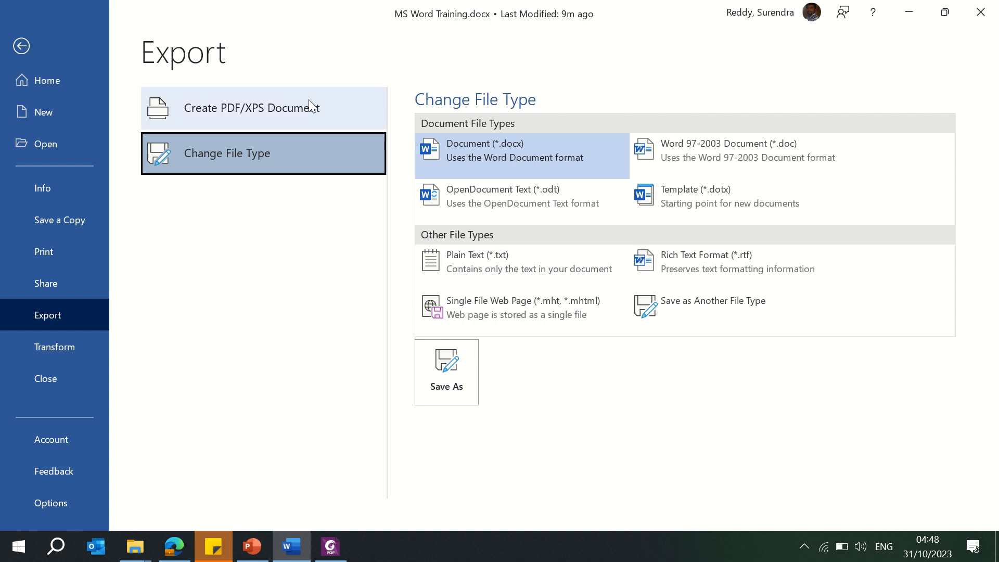
Step: Apply a blue text effect and yellow highlight to the first 'What you'll learn' heading and its list
left_click(22, 46)
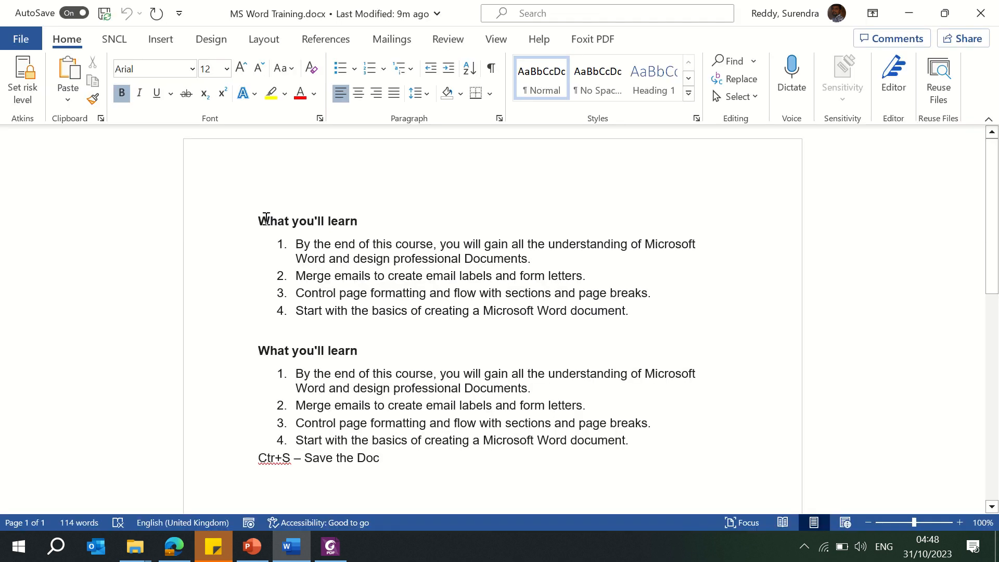
left_click_drag(258, 219, 637, 309)
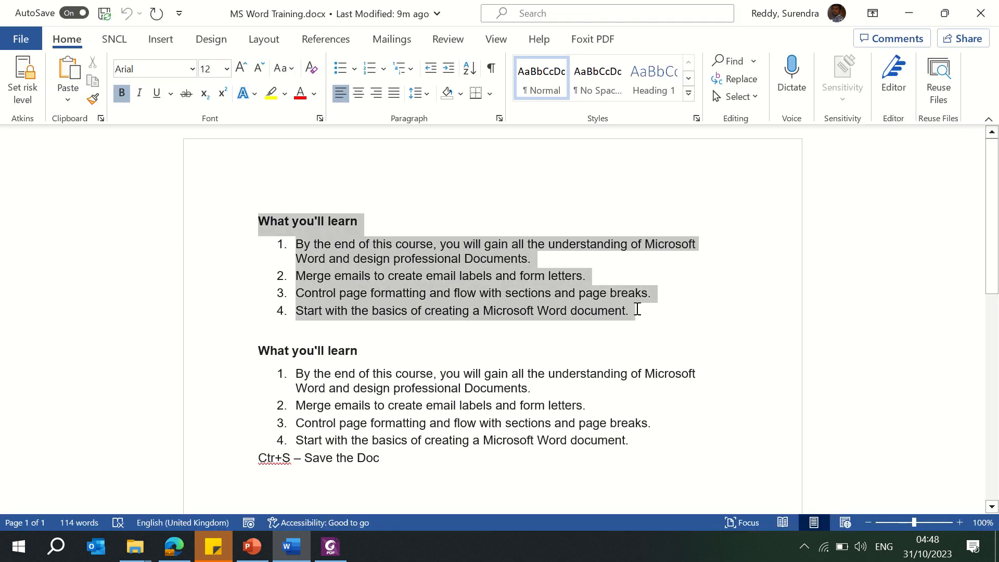
left_click(254, 93)
left_click(285, 133)
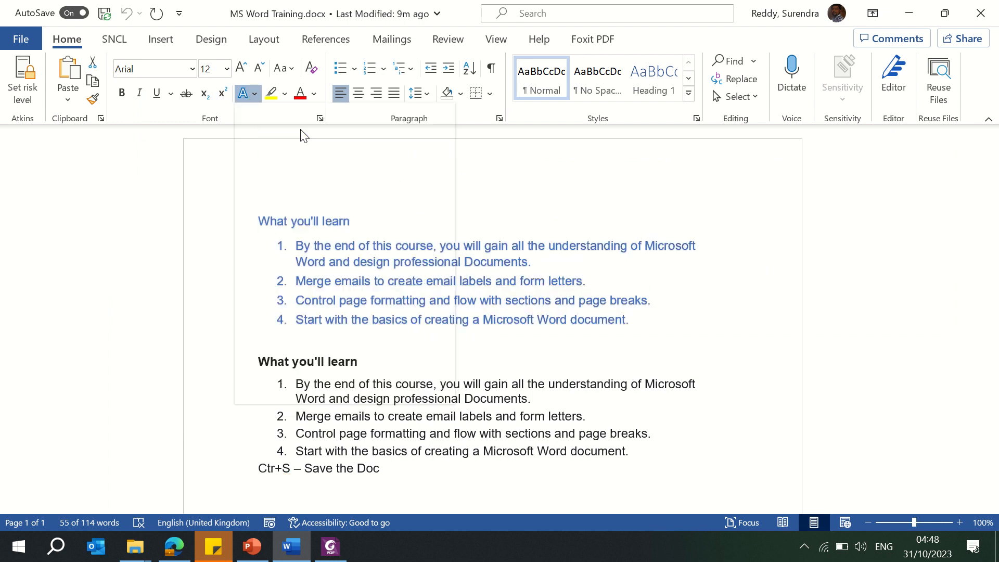
left_click(273, 98)
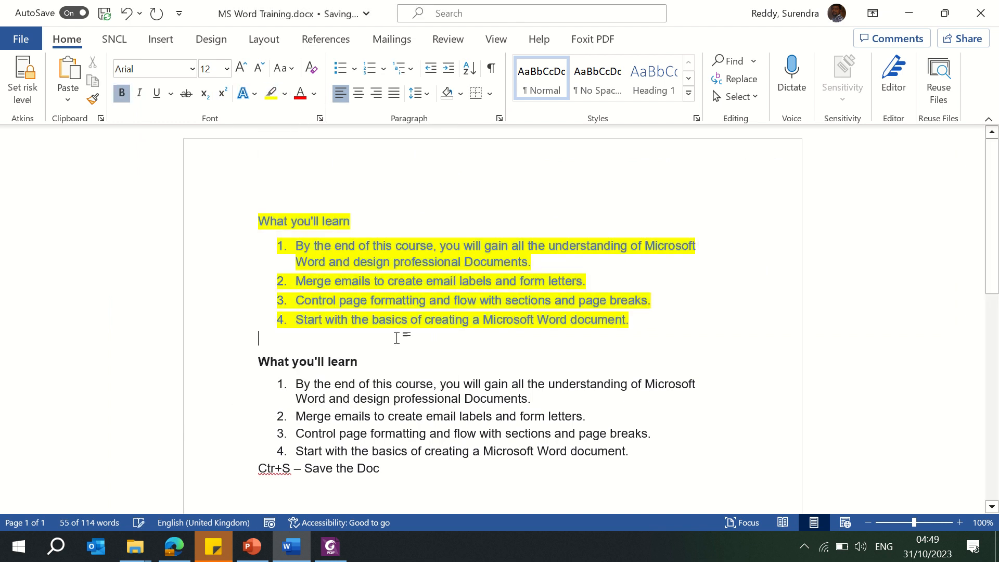
left_click(403, 361)
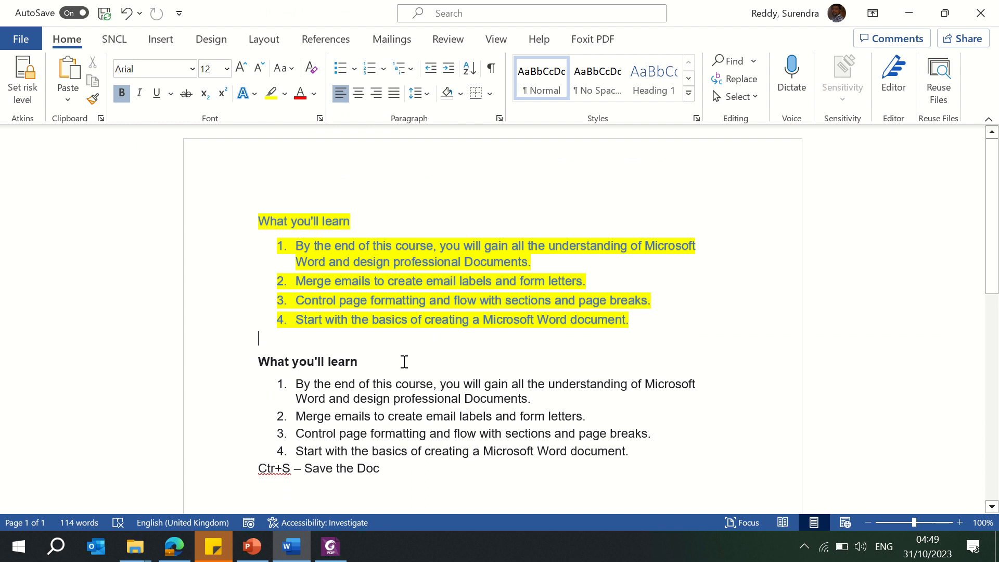
Step: Choose Plain Text (*.txt) as the new file type for the document in Export
left_click(23, 42)
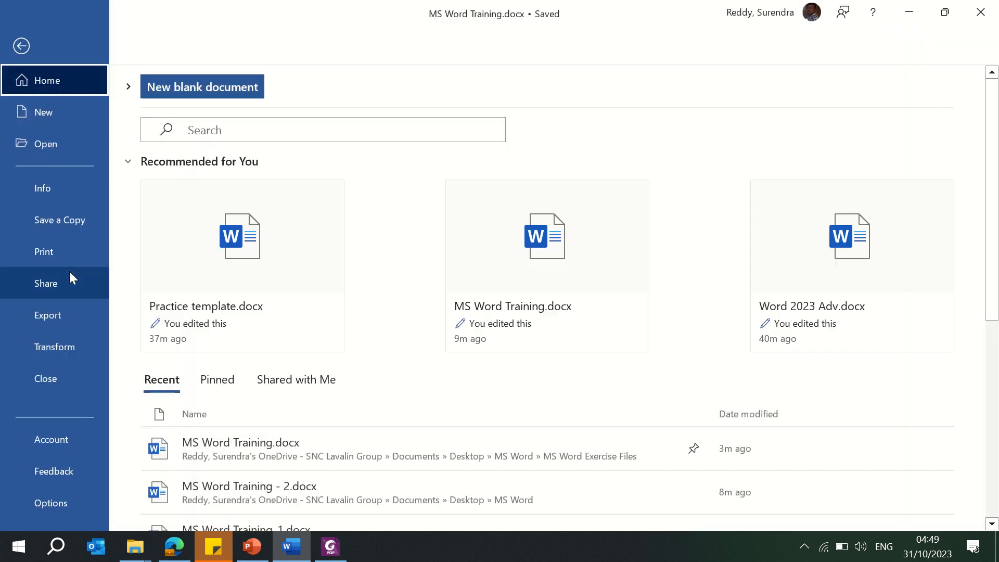
left_click(53, 316)
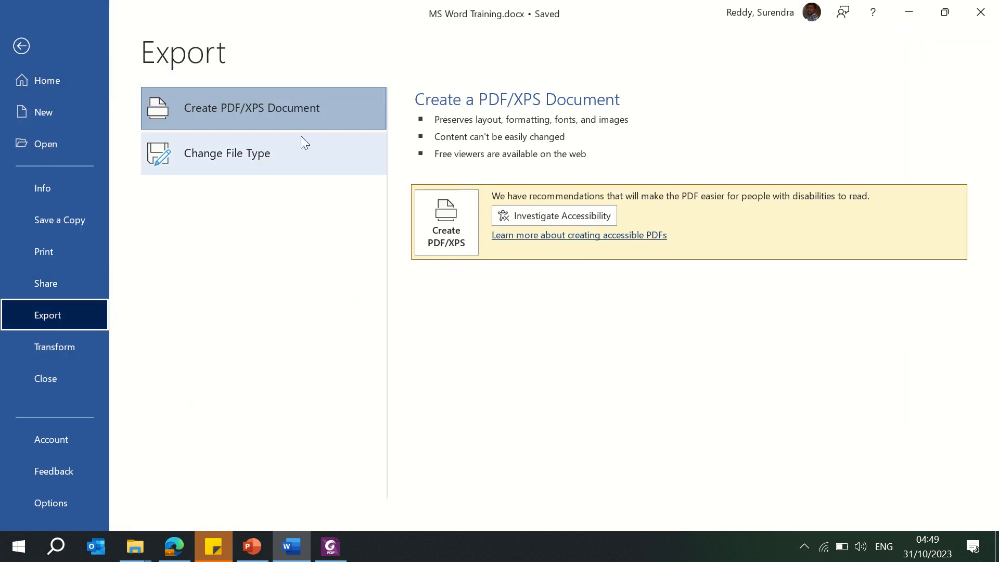
left_click(256, 156)
left_click(473, 261)
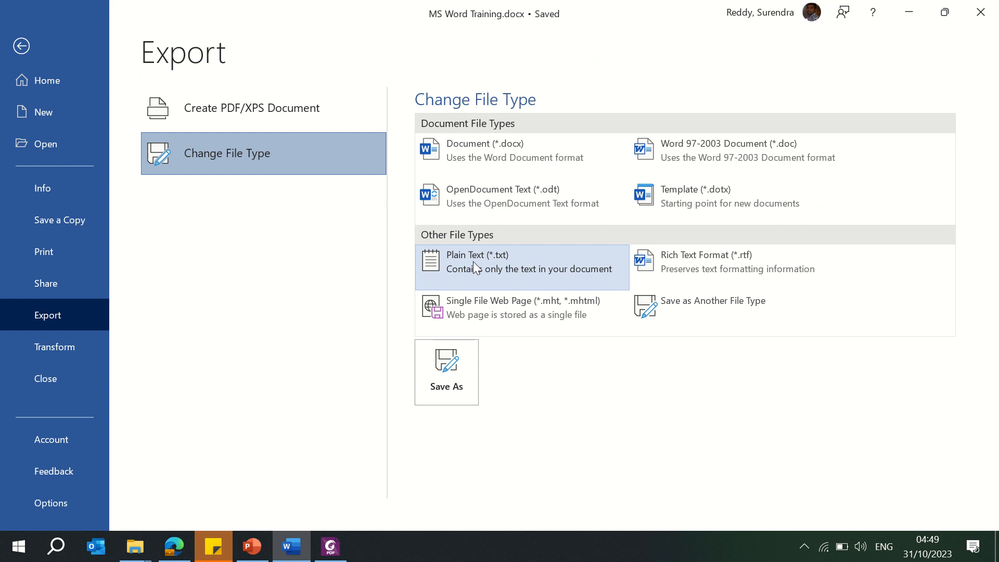
double_click(472, 262)
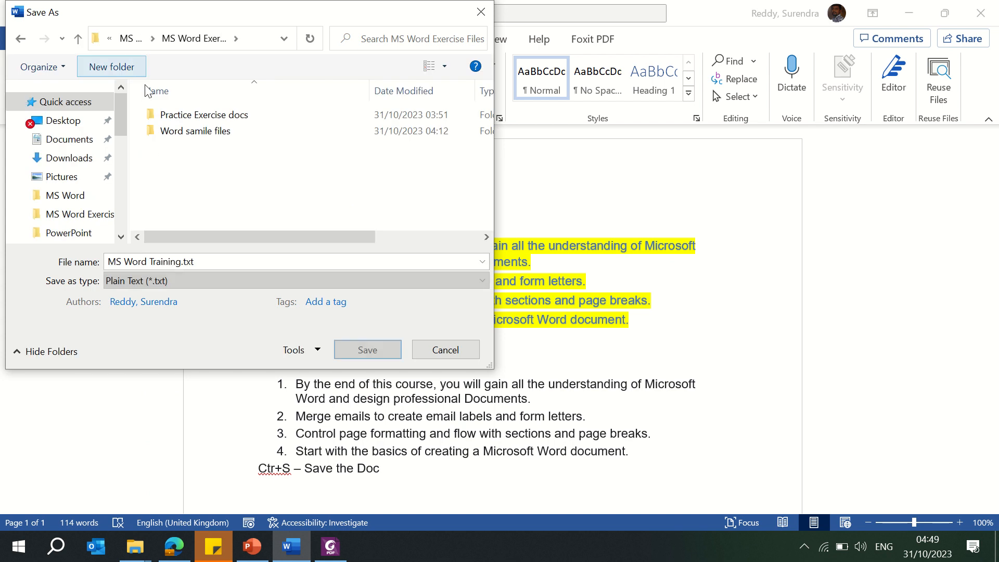
Step: Save MS Word Training.txt in the Desktop > MS Word folder, keeping Windows (Default) text encoding
left_click(130, 39)
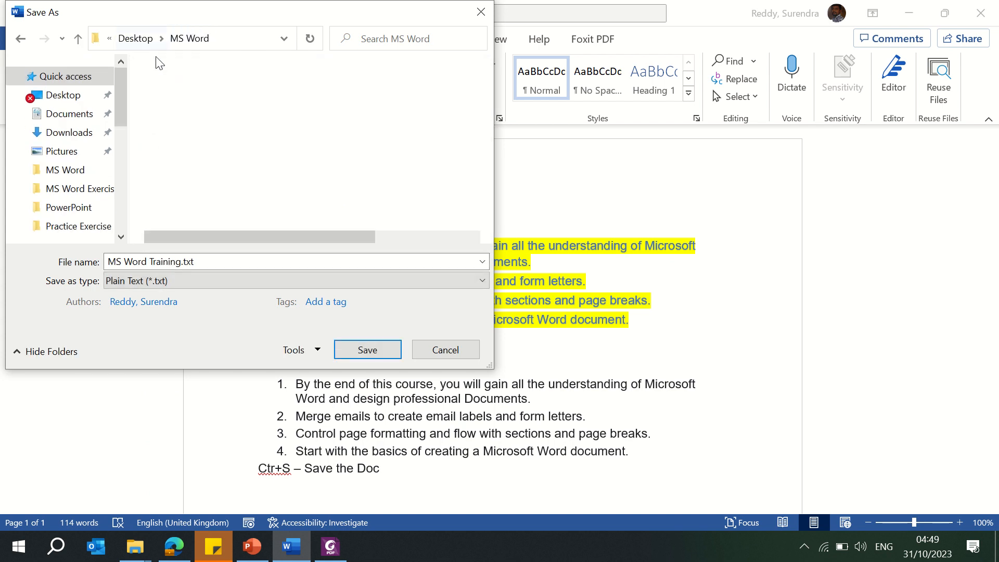
left_click(380, 350)
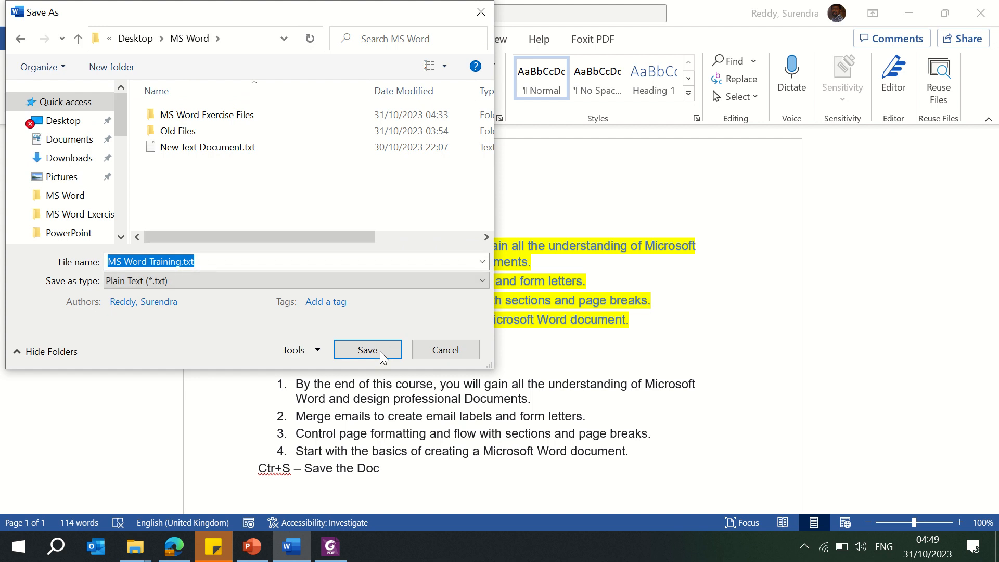
left_click(379, 350)
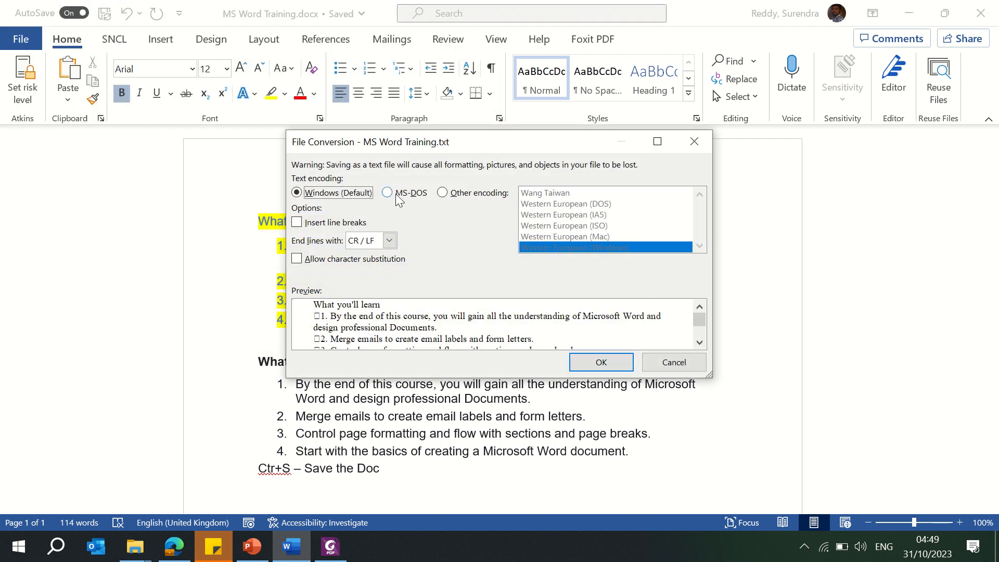
left_click(600, 360)
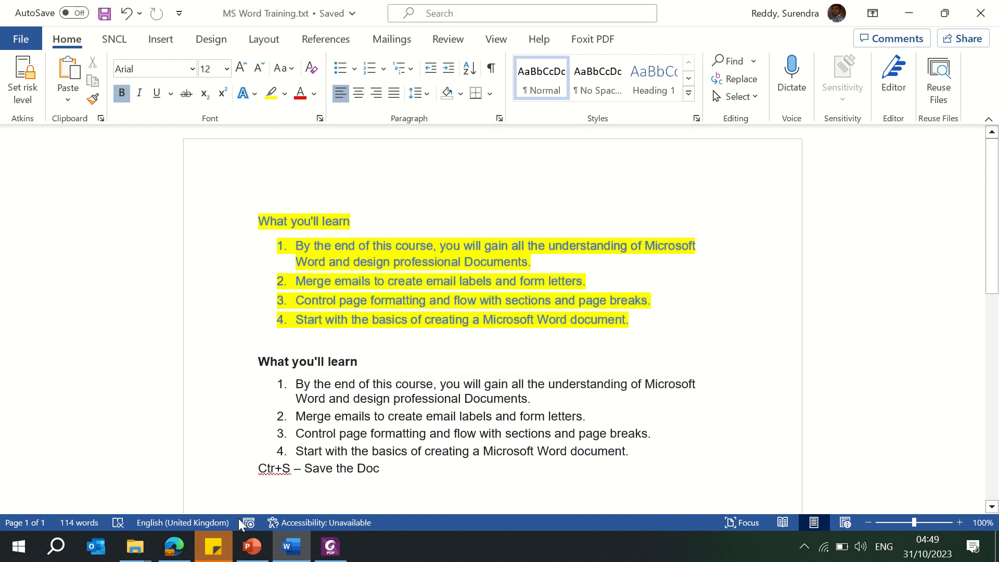
Step: Examine the contents of the MS Word and MS Word Exercise Files folders in File Explorer
mouse_move(151, 549)
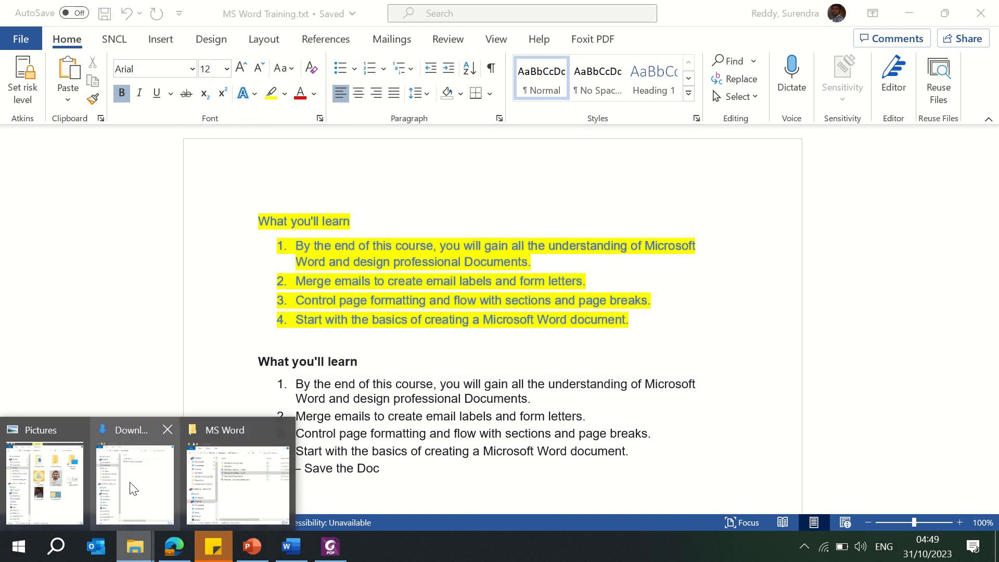
left_click(255, 487)
mouse_move(787, 432)
left_mouse_down()
mouse_move(842, 428)
mouse_move(963, 392)
mouse_move(785, 424)
left_mouse_up()
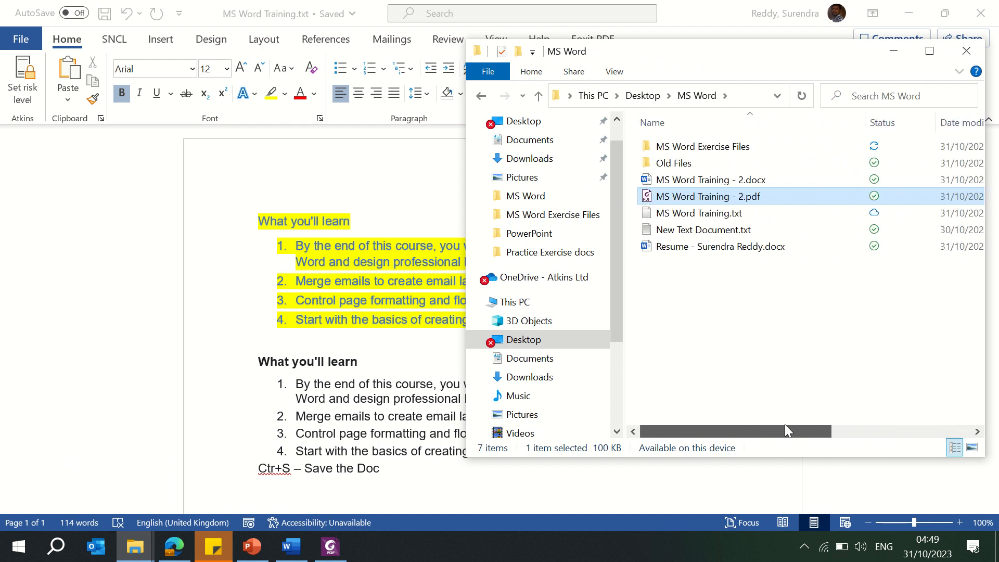
left_click(931, 57)
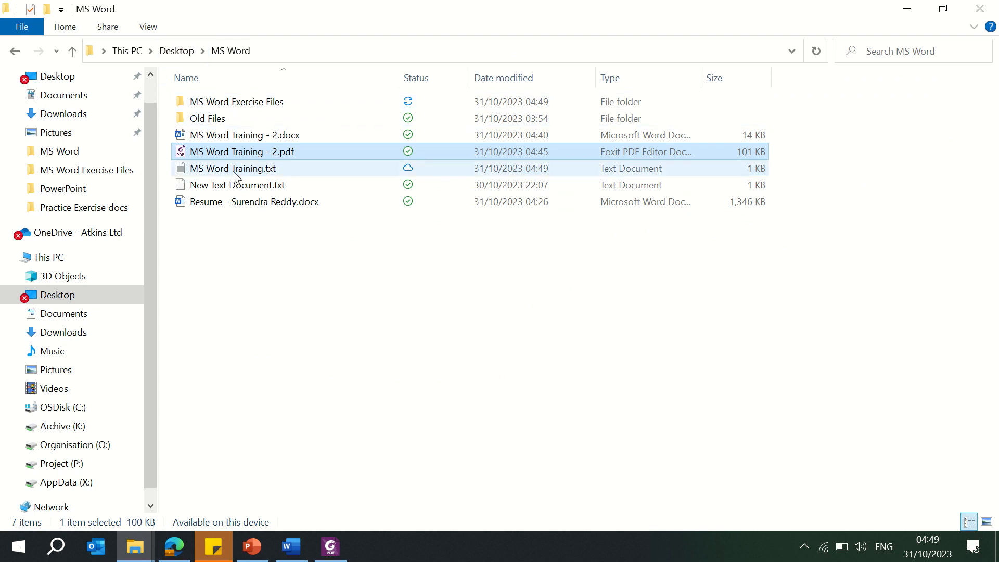
left_click(253, 108)
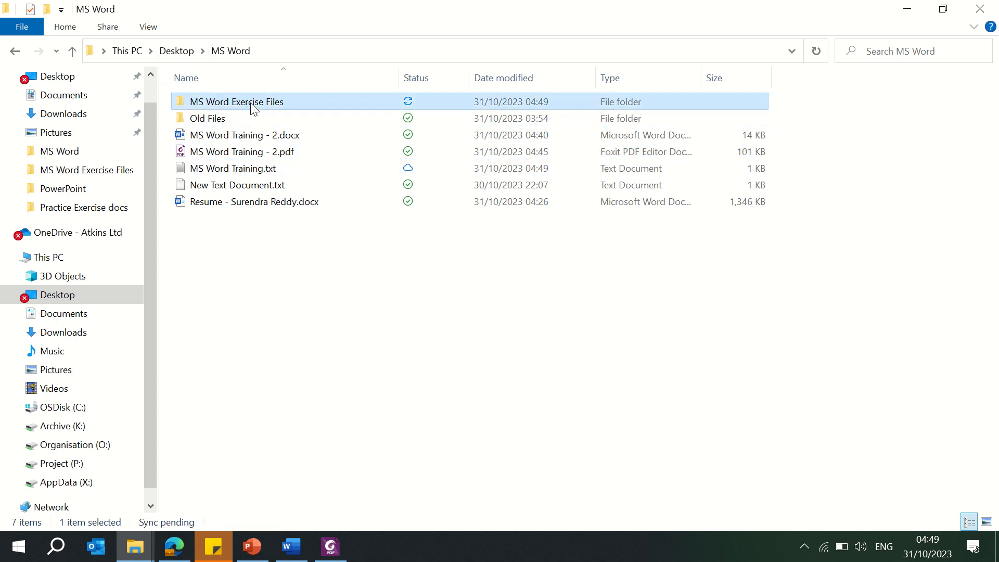
left_click(368, 60)
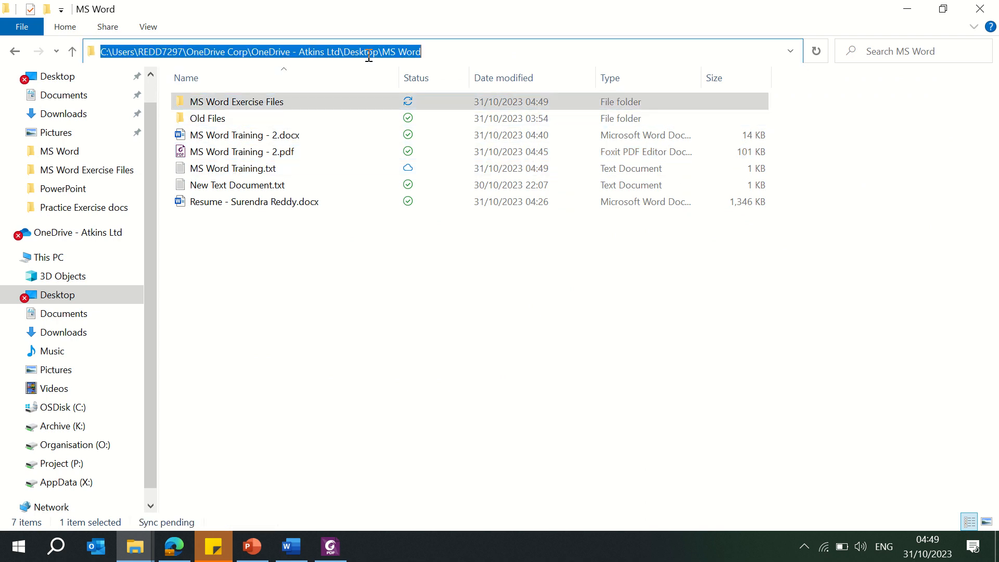
key("Escape")
left_click(206, 107)
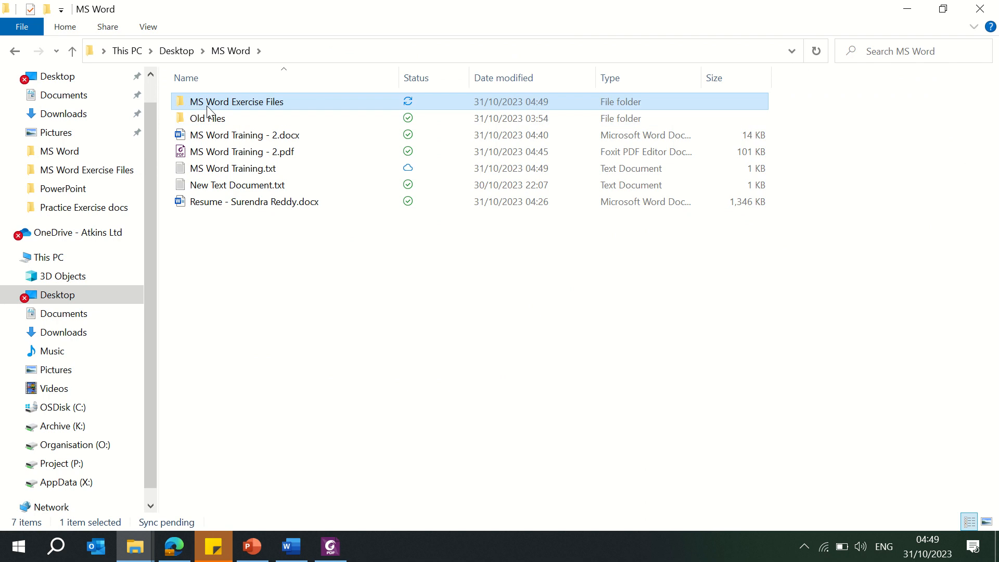
double_click(207, 106)
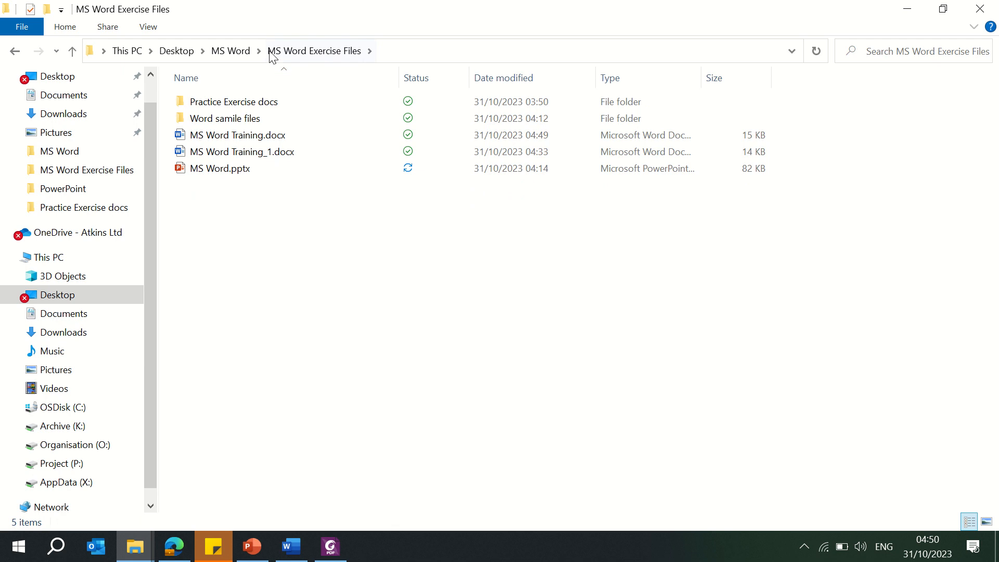
left_click(227, 50)
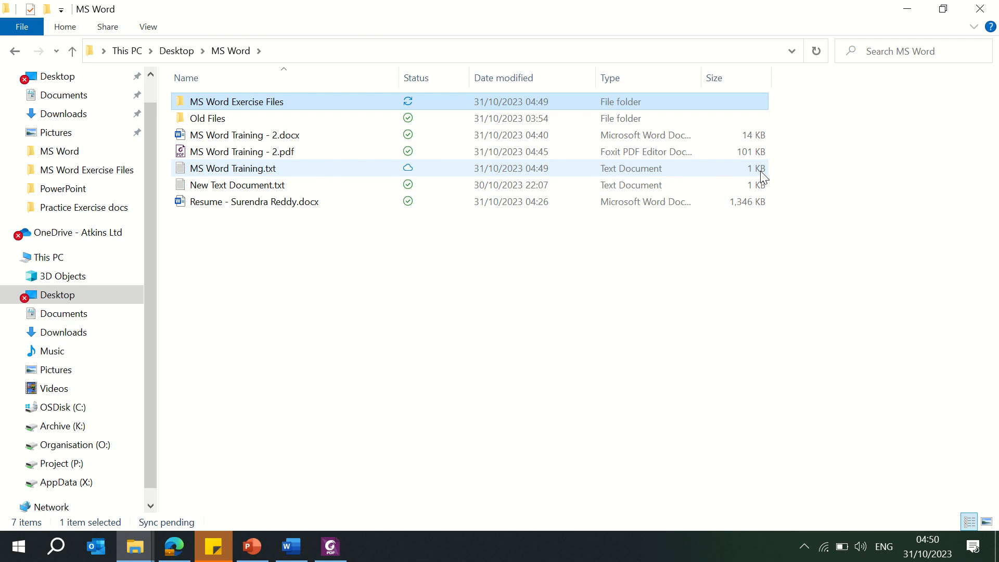
Step: Open MS Word Training.txt in Notepad, maximise it, and select all of its text
left_click(277, 174)
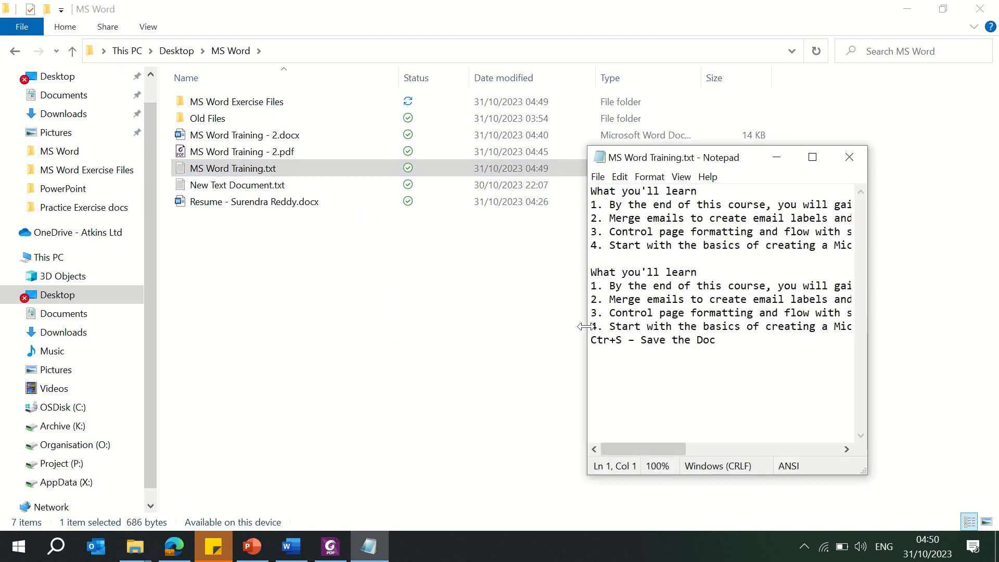
left_click(813, 157)
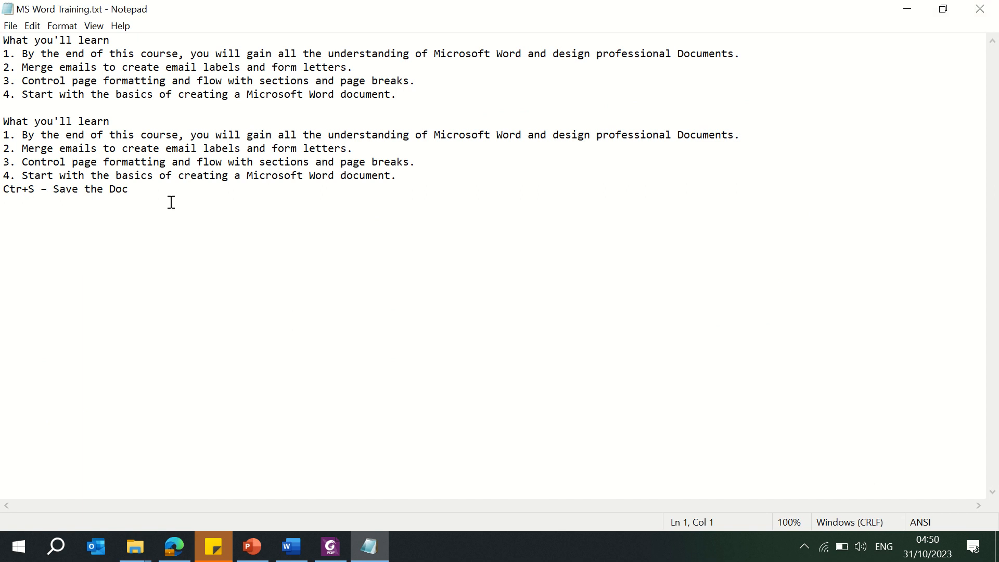
left_click_drag(171, 202, 2, 37)
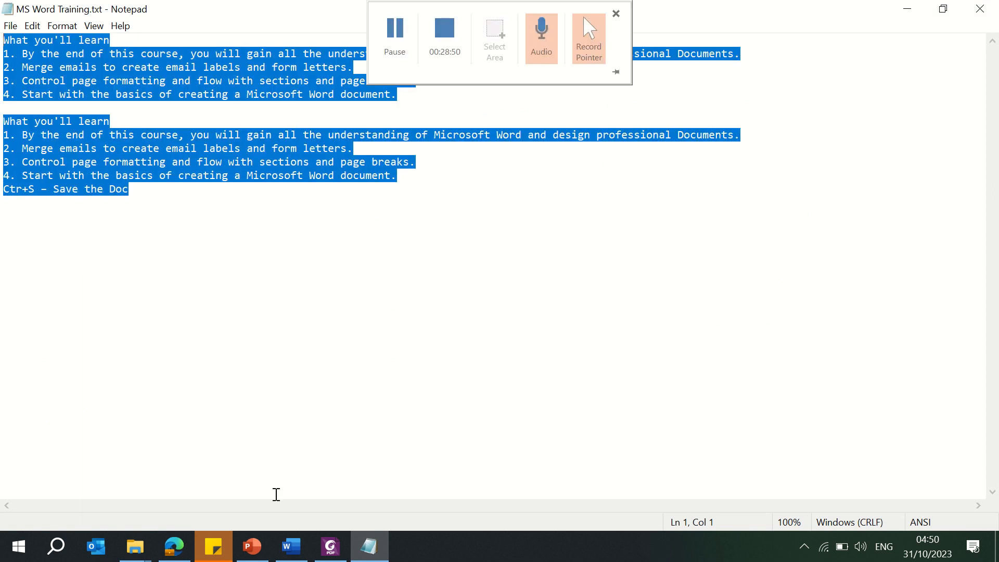
Step: Create a new blank Word document and paste the Notepad text into it
left_click(291, 546)
key("ctrl+n")
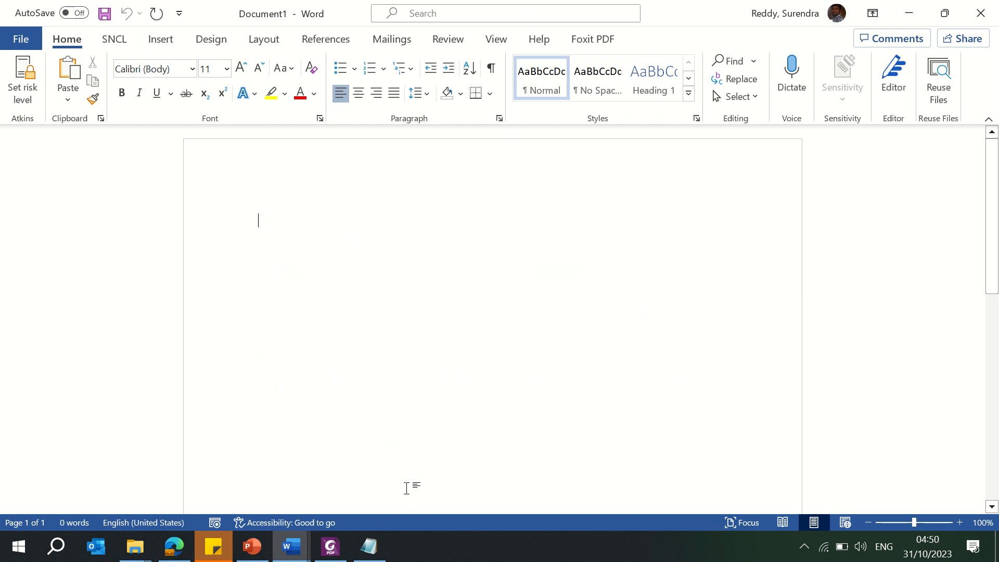
type("What you'll learn 1. By the end of this course, you will gain all the understanding of Microsoft Word and design professional Documents. 2. Merge emails to create email labels and form letters. 3. Control page formatting and flow with sections and page breaks. 4. Start with the basics of creating a Microsoft Word document.  What you'll learn 1. By the end of this course, you will gain all the understanding of Microsoft Word and design professional Documents. 2. Merge emails to create email labels and form letters. 3. Control page formatting and flow with sections and page breaks. 4. Start with the basics of creating a Microsoft Word document. Ctr+S – Save the Doc")
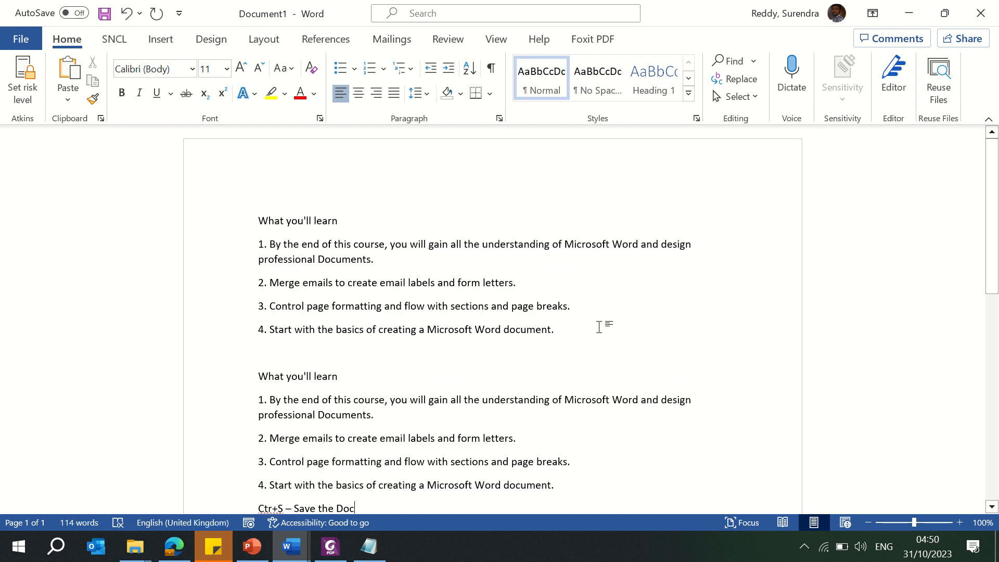
Step: Compare the pasted document with the MS Word Training.txt window open in Word
scroll(598, 326, "down", 2)
key("ctrl+Home")
mouse_move(292, 546)
left_click(245, 477)
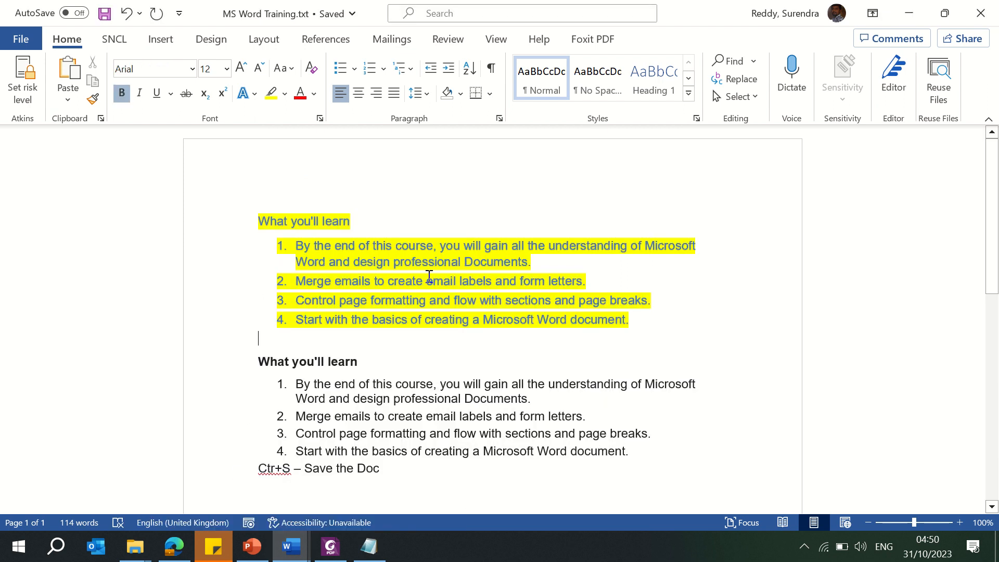
left_click(439, 218)
key("alt+Tab")
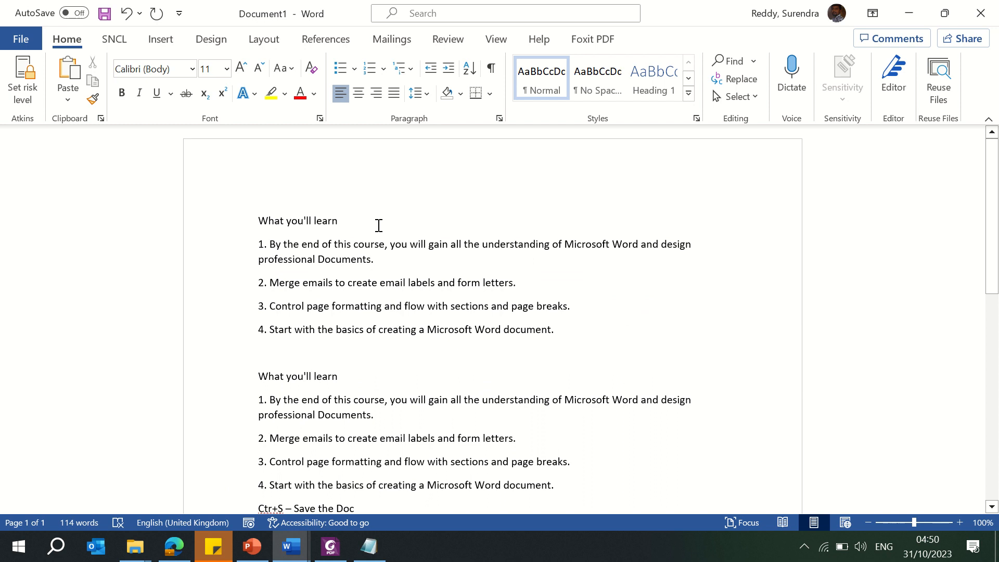
Step: Open Transform to Web Page for the new document and browse the Style options
left_click(21, 40)
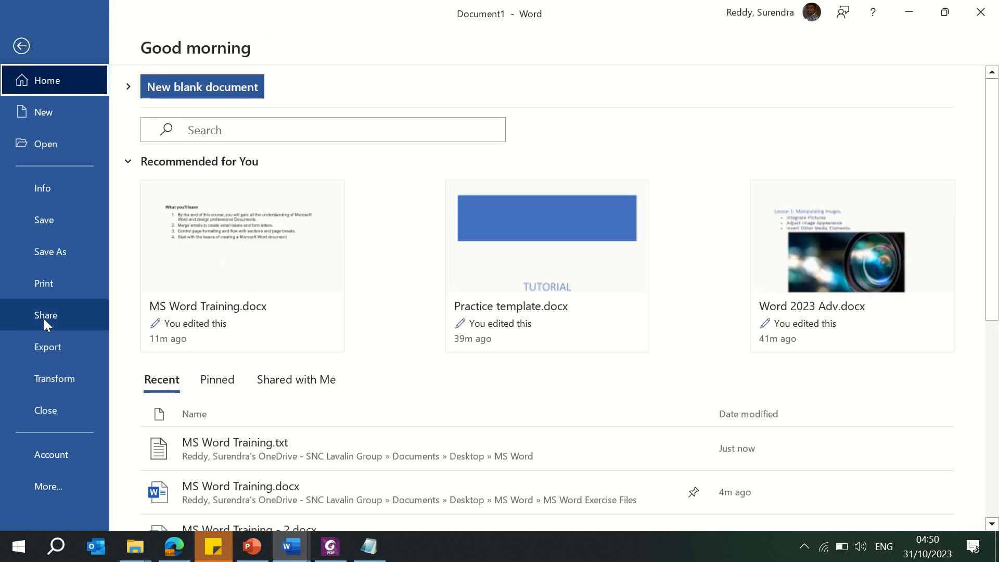
left_click(54, 379)
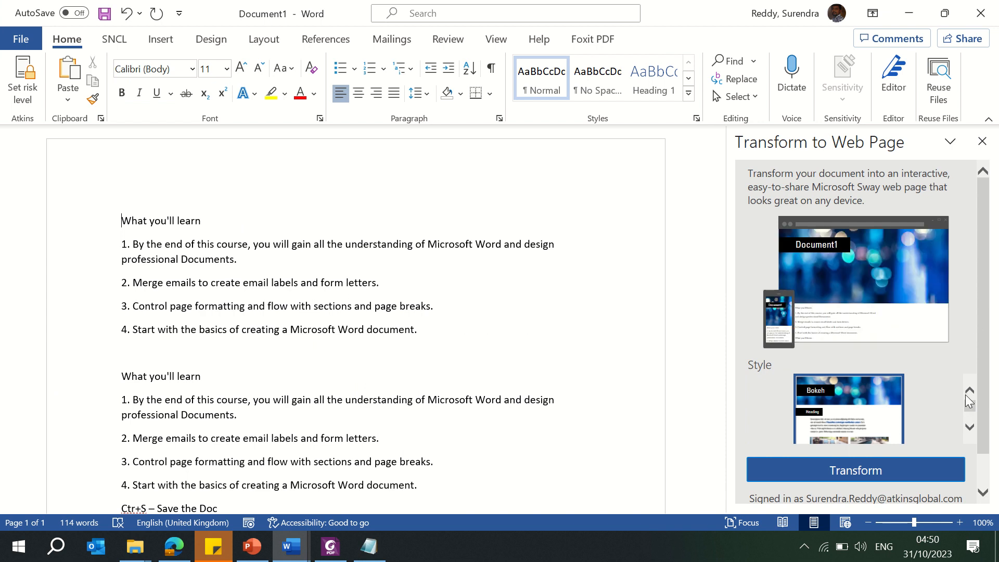
left_click(968, 432)
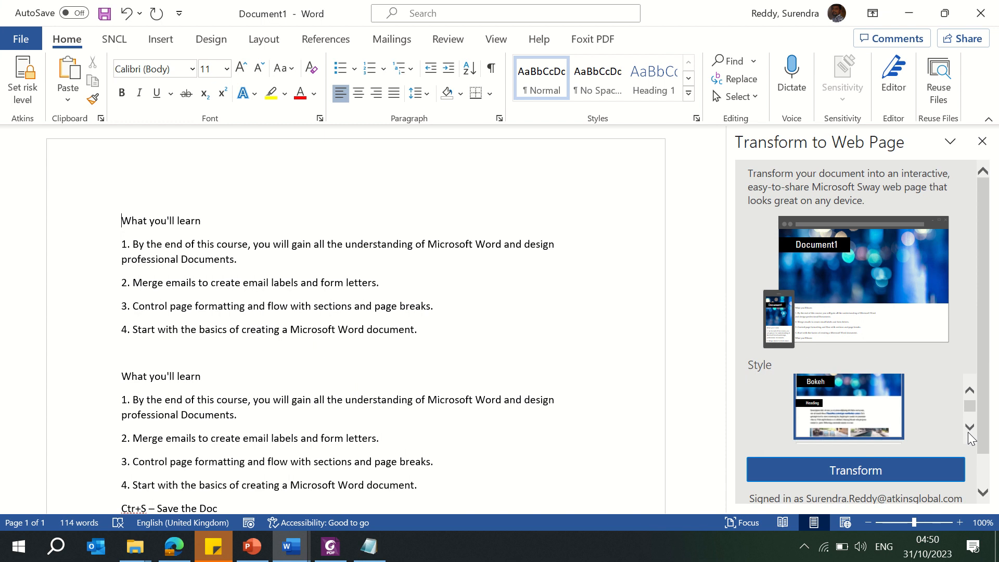
left_click(969, 432)
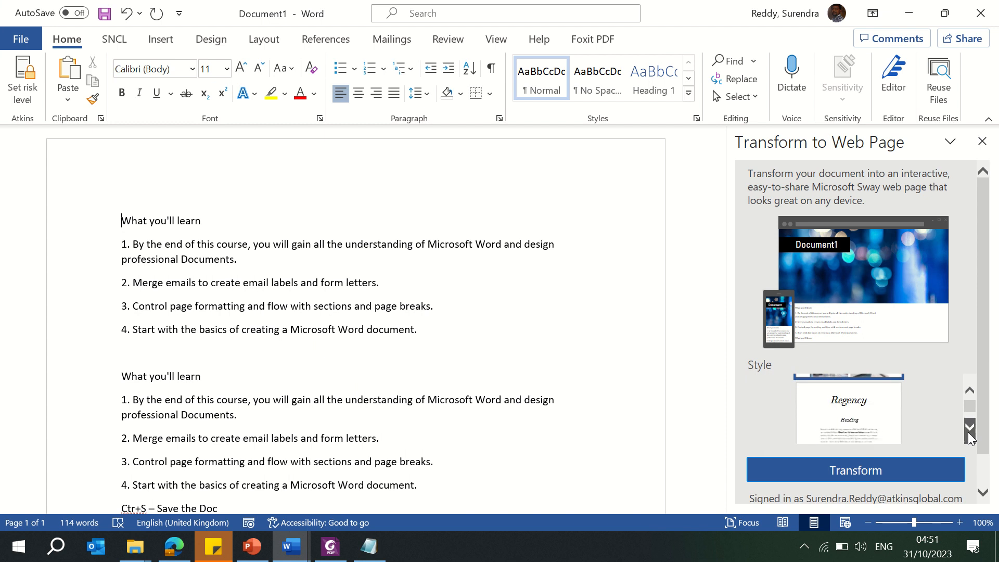
left_click(969, 433)
left_click(969, 433)
left_click(968, 432)
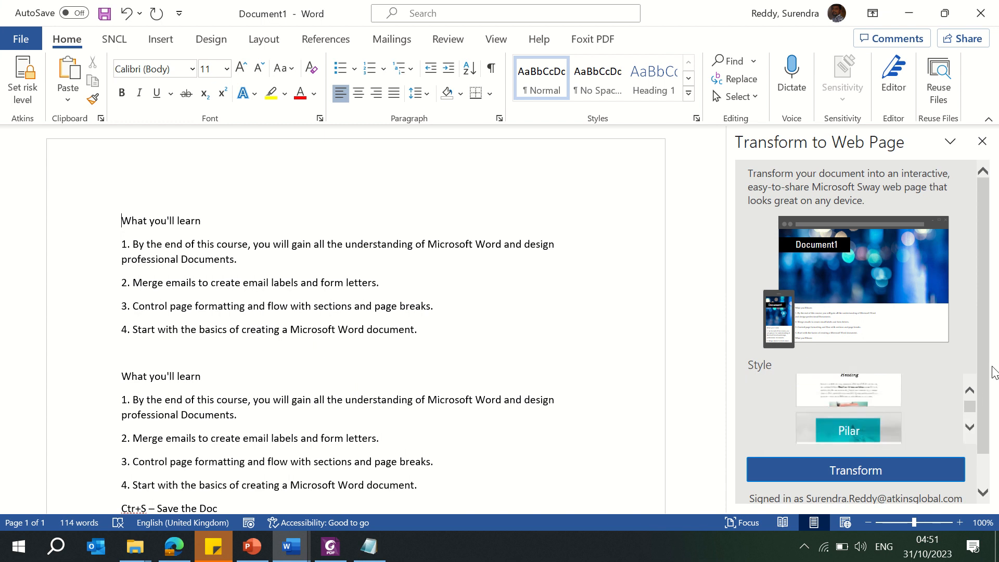
left_click_drag(993, 372, 997, 315)
Step: Transform the document into a Sway web page, ticking Don't remind me about accounts again
left_click(847, 469)
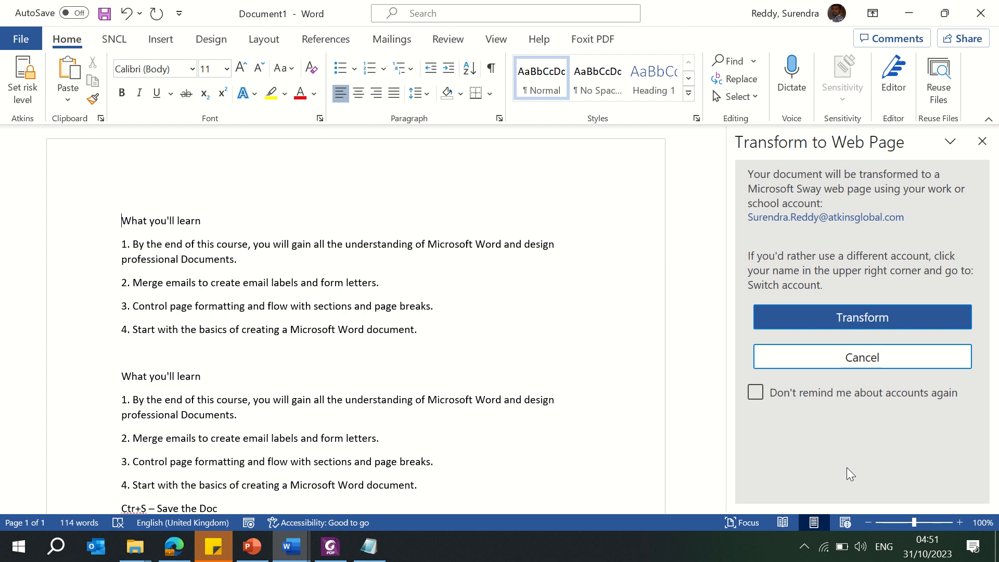
left_click(755, 393)
left_click(846, 325)
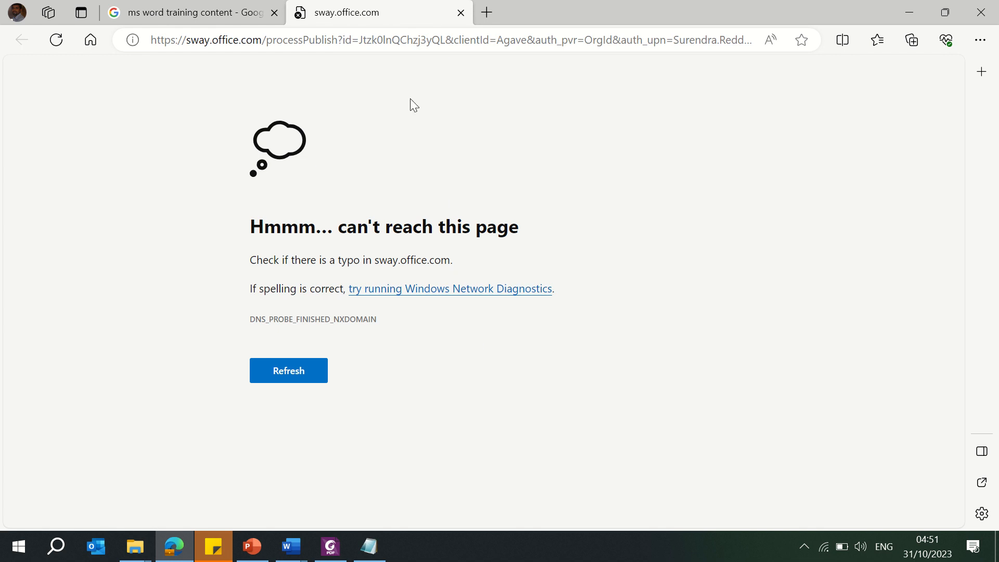
Step: Retry loading the Sway publish page, then close its browser tab
left_click(369, 40)
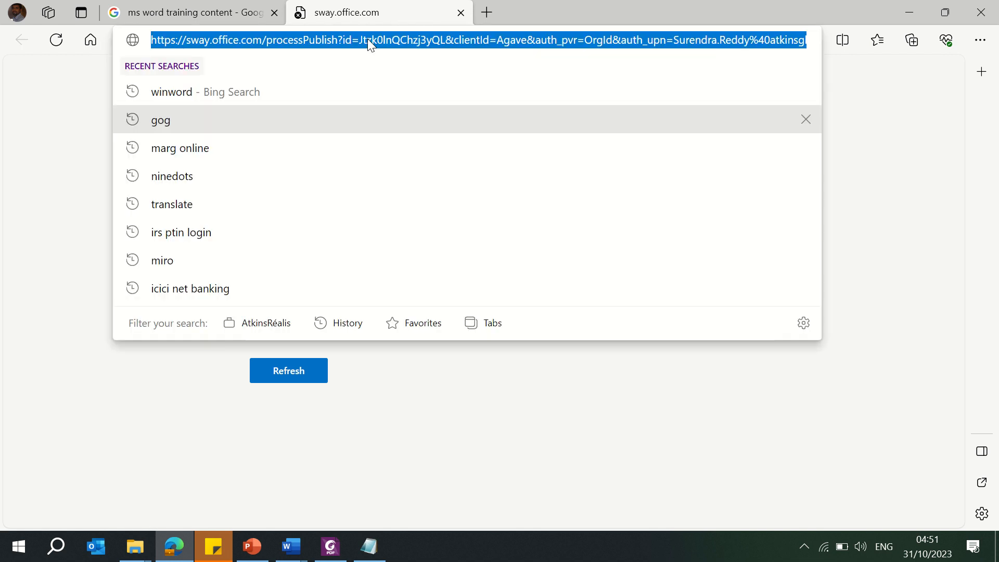
key("End")
key("Return")
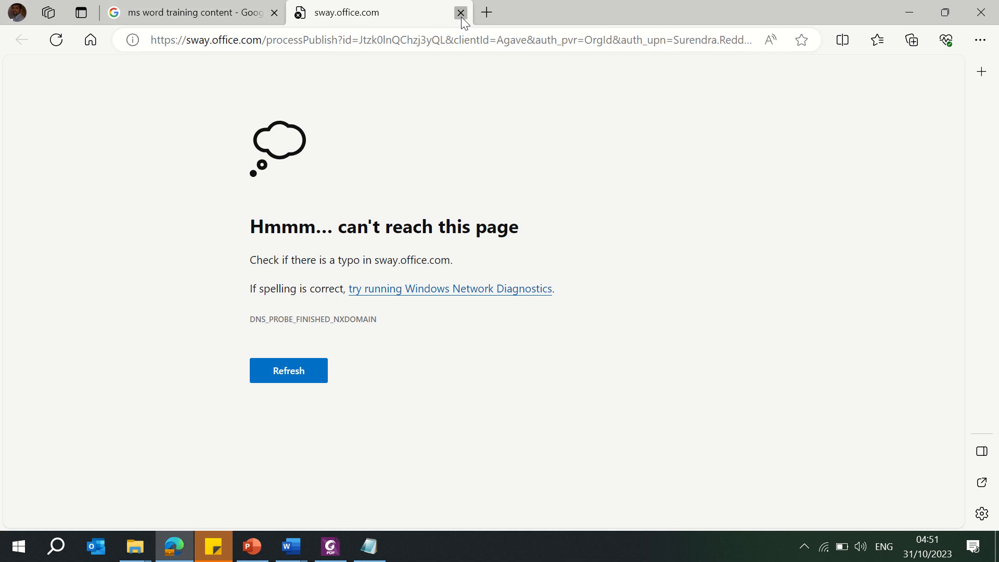
left_click(460, 13)
Step: Switch to the Document1 window and close it without saving
left_click(287, 552)
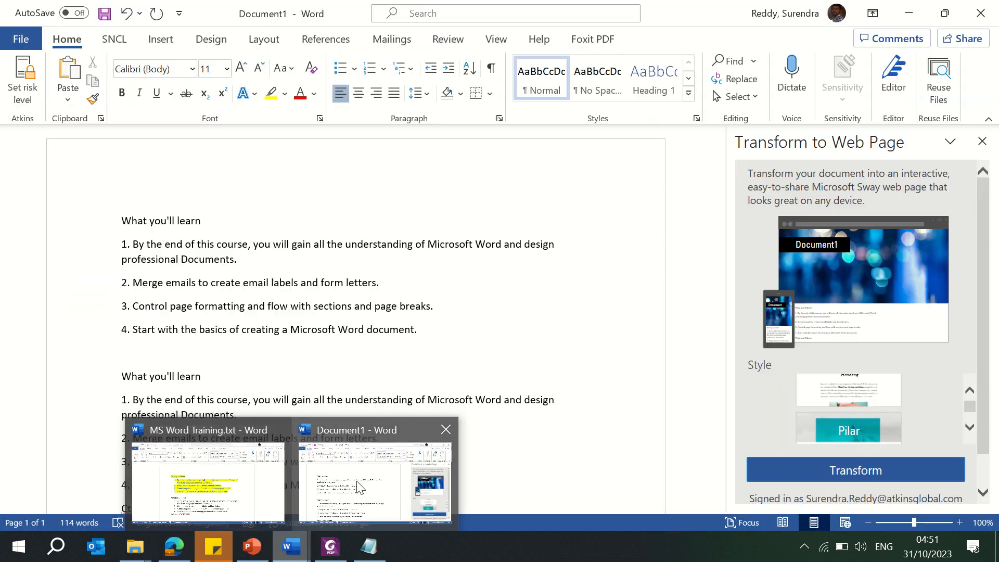
left_click(357, 486)
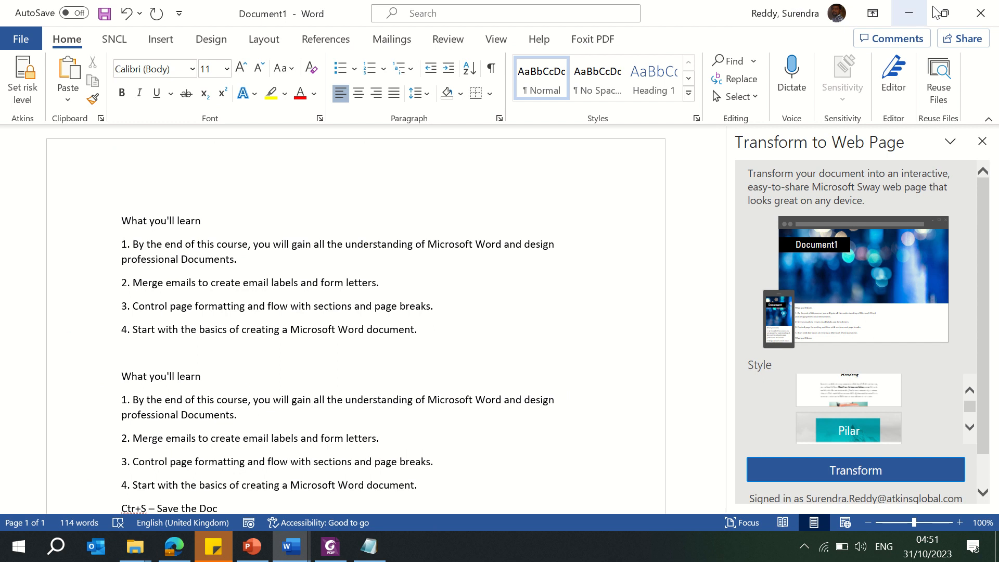
left_click(980, 18)
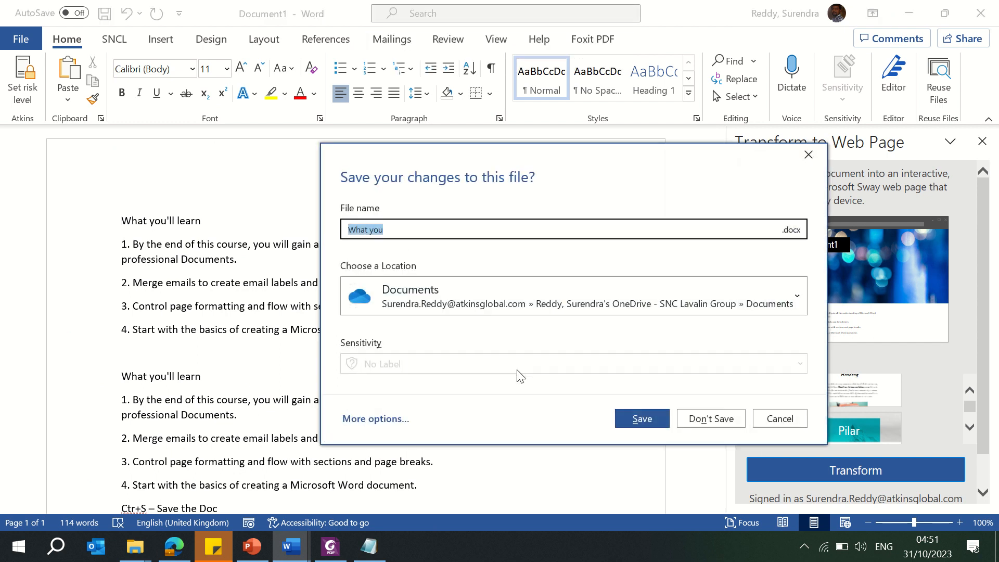
left_click(705, 415)
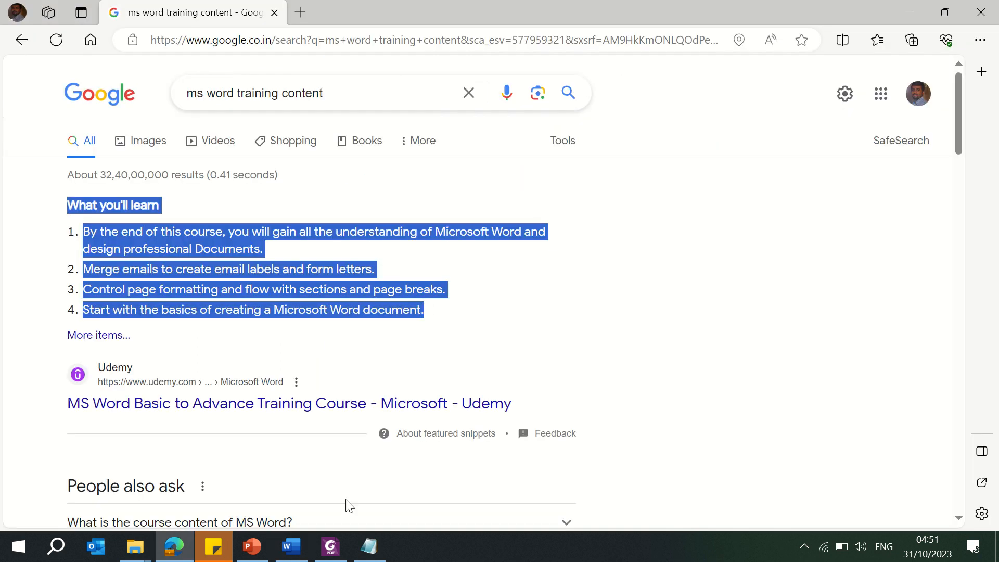
Step: Open the Account page for MS Word Training.txt and browse the Office Background options
left_click(289, 547)
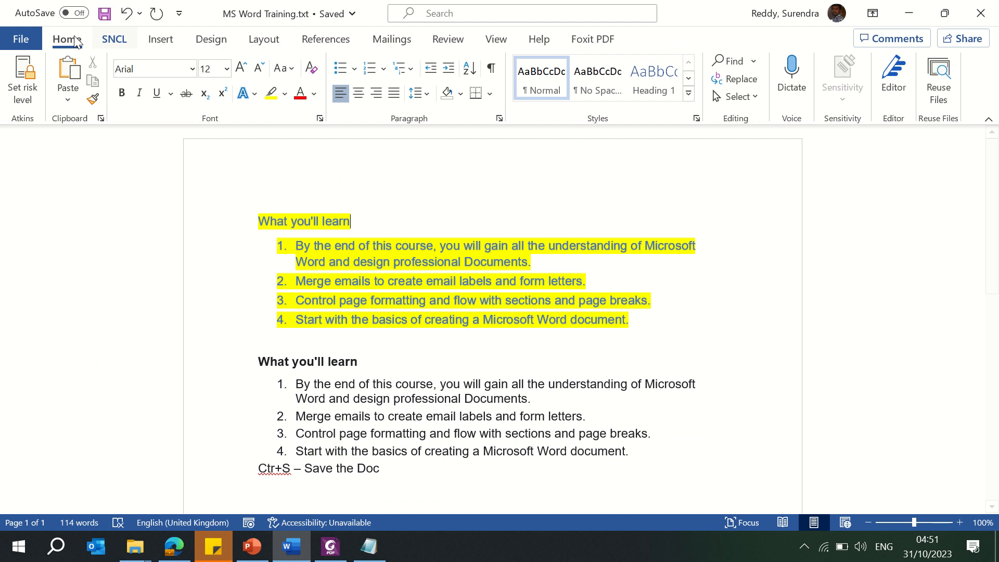
left_click(23, 40)
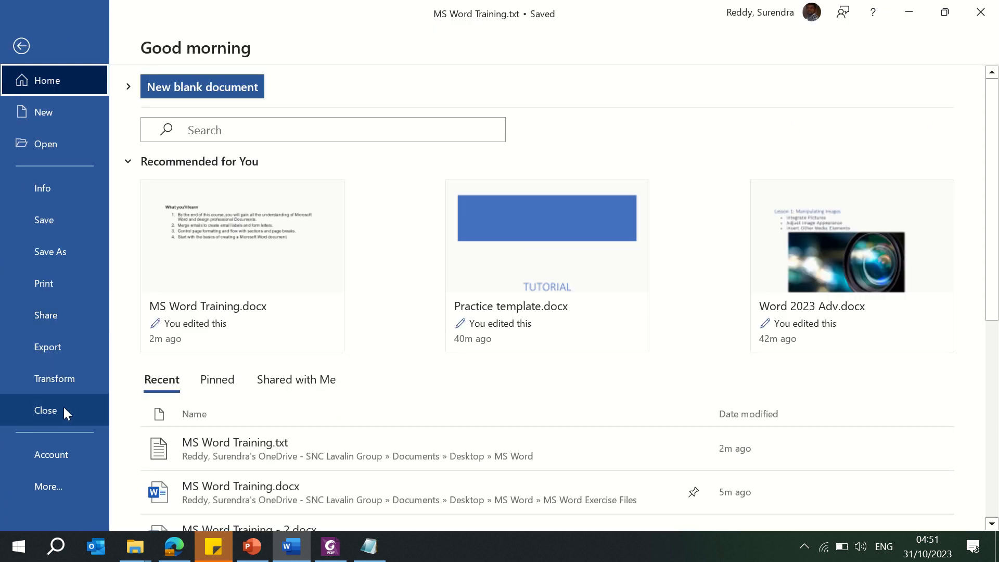
left_click(58, 457)
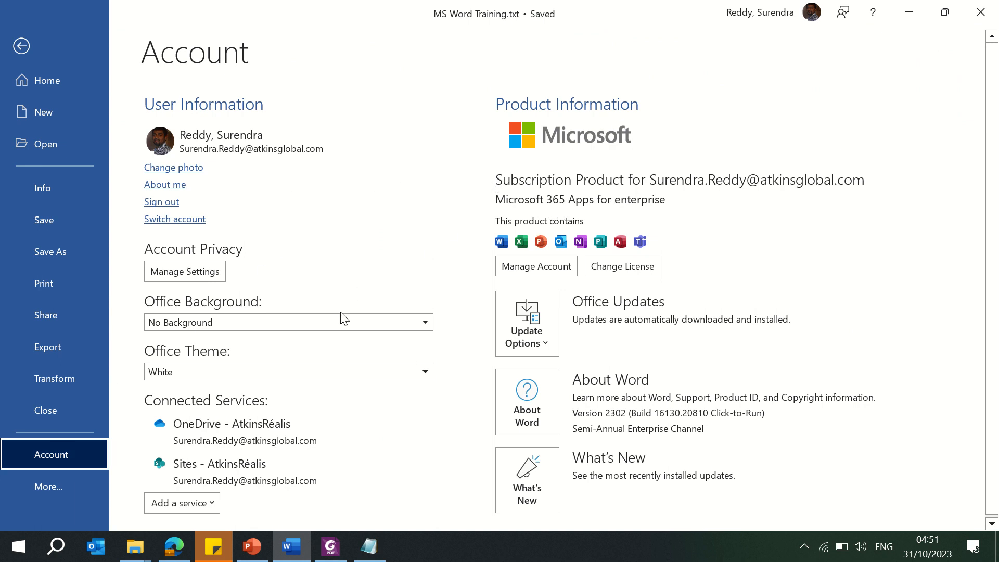
left_click(272, 323)
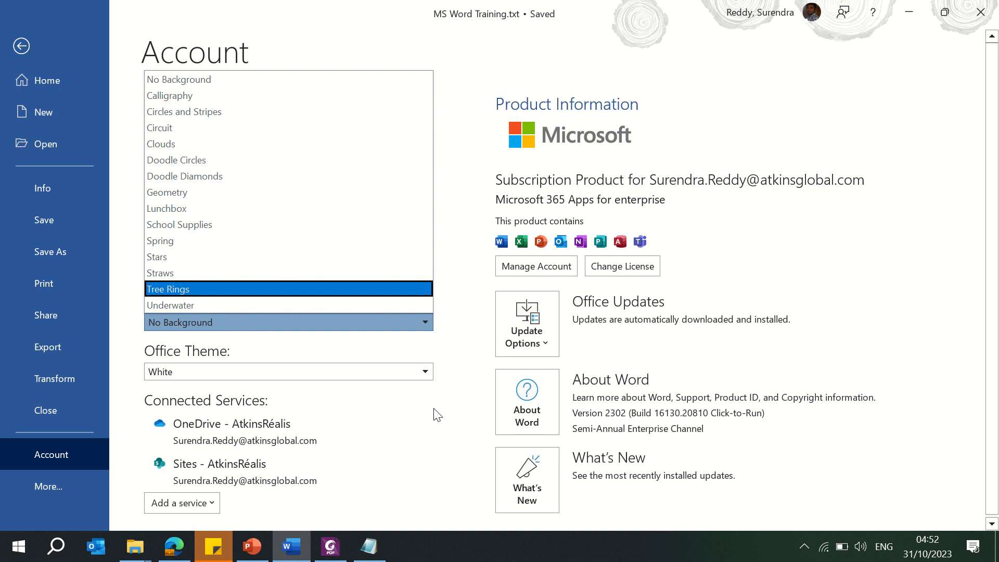
left_click(447, 403)
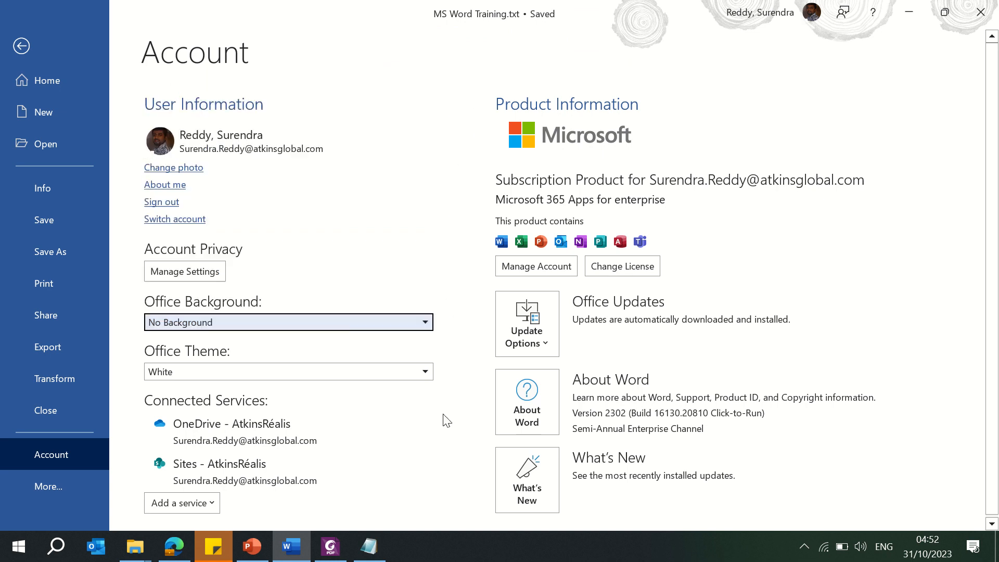
Step: Try the Dark Gray and Black Office Themes, then set the theme back to White
left_click(236, 374)
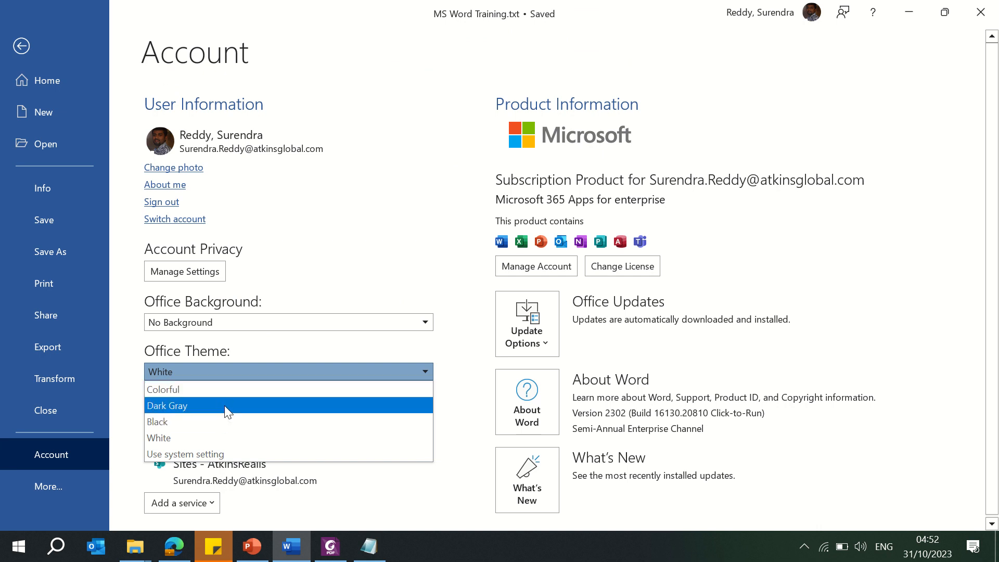
left_click(223, 405)
left_click(248, 367)
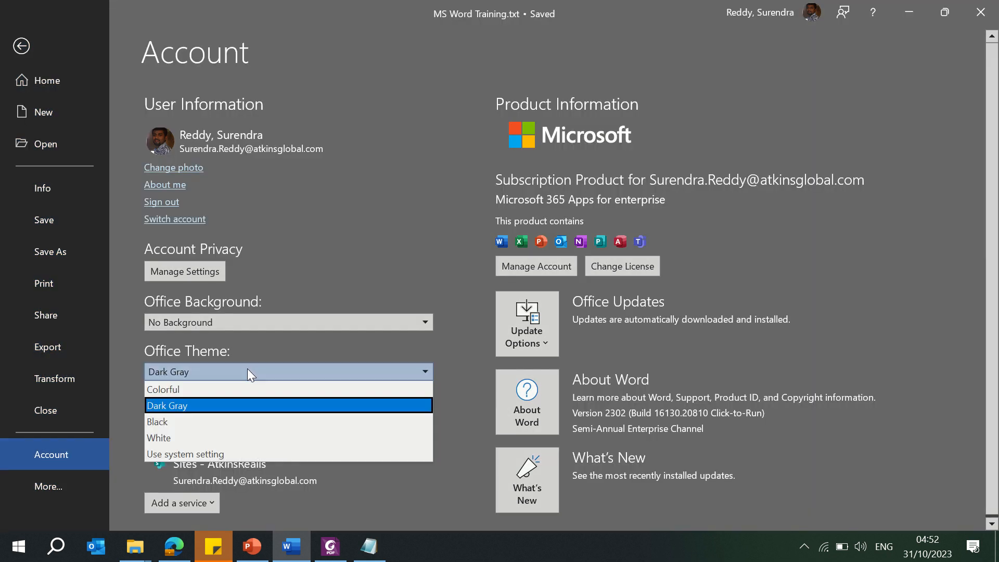
left_click(211, 422)
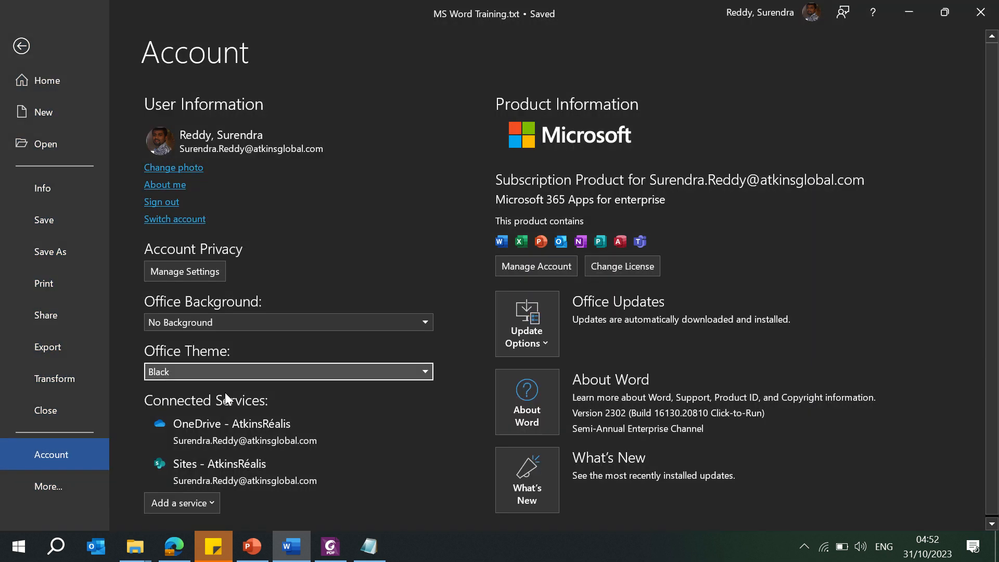
left_click(251, 371)
left_click(194, 438)
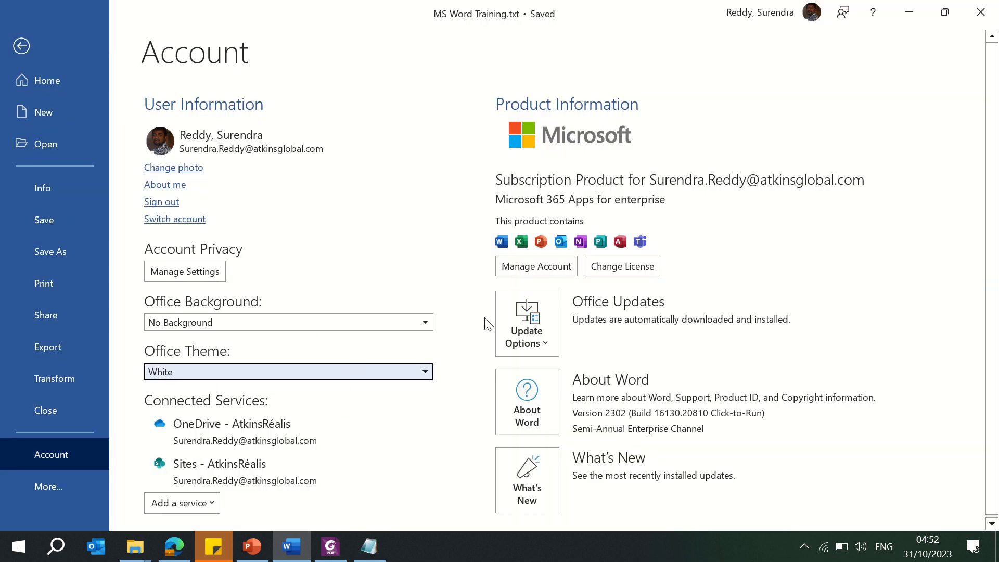
Step: Open the Feedback page to view the feedback options
scroll(994, 220, "down", 1)
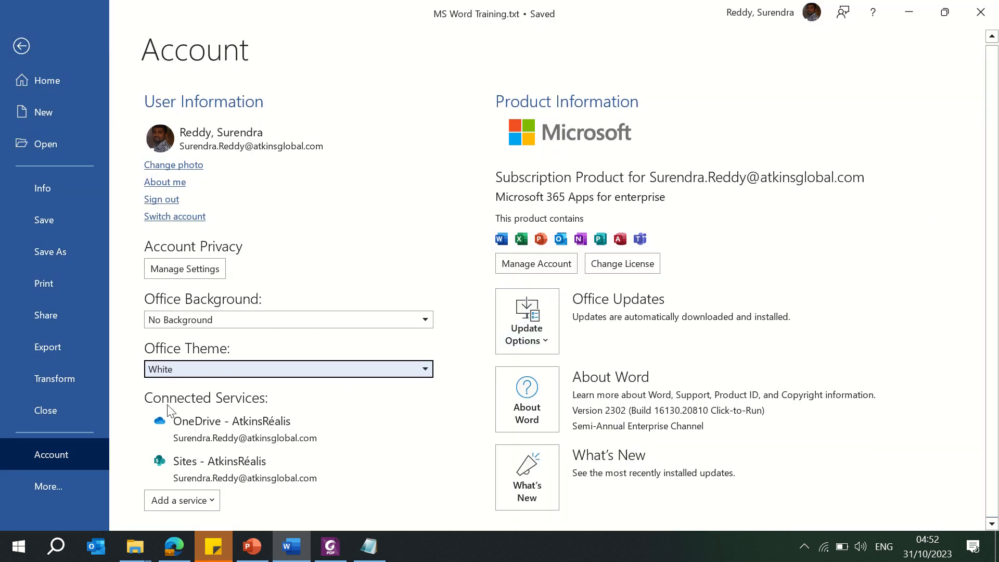
left_click(64, 487)
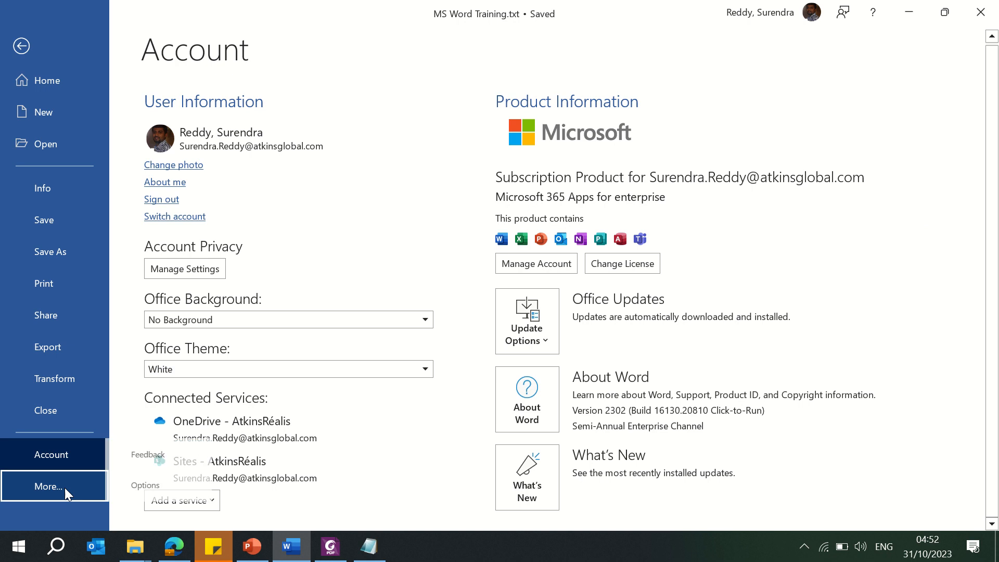
left_click(165, 465)
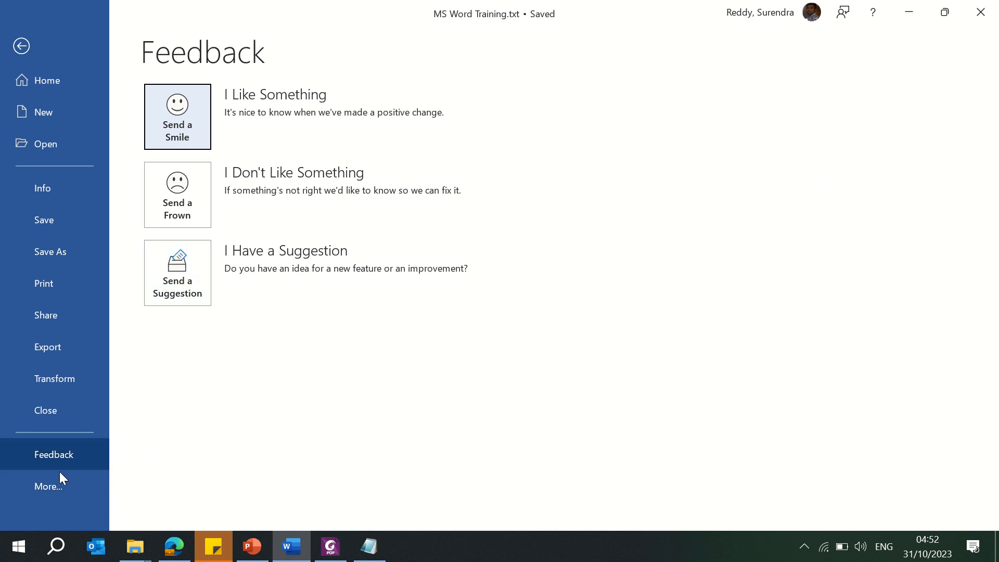
Step: Open Word Options and review the General personalization fields and the Display settings
left_click(54, 486)
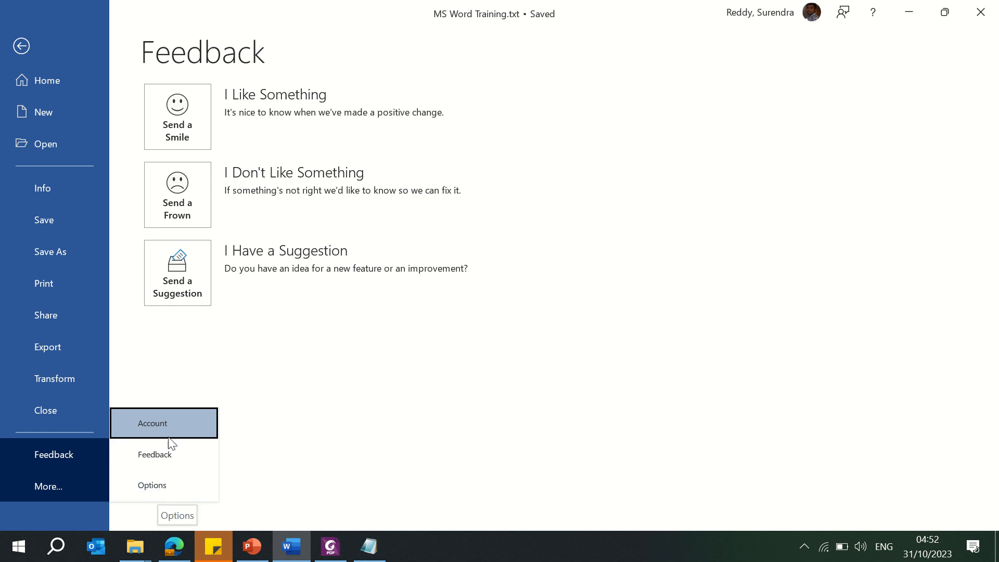
left_click(156, 485)
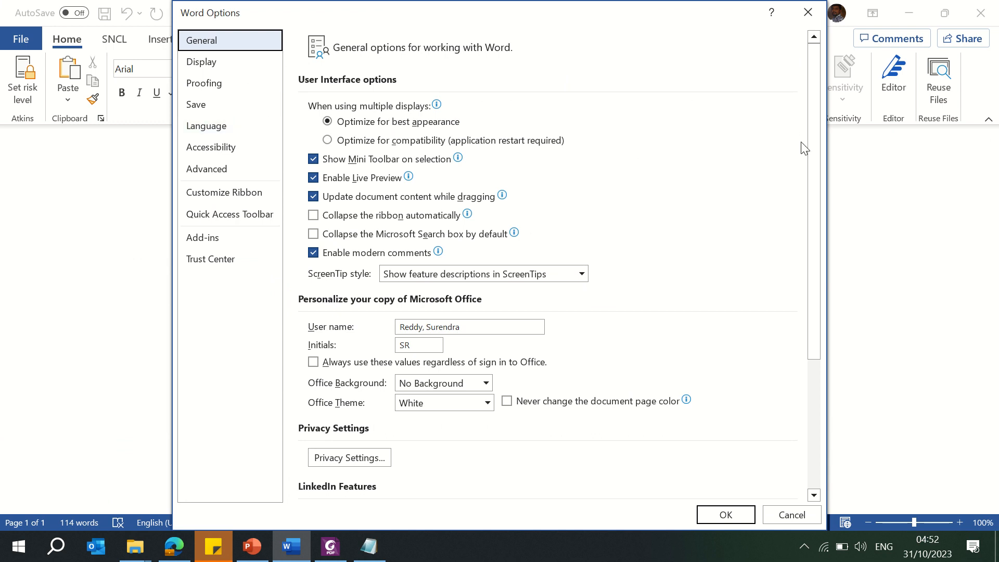
left_click_drag(813, 166, 769, 246)
left_click(457, 200)
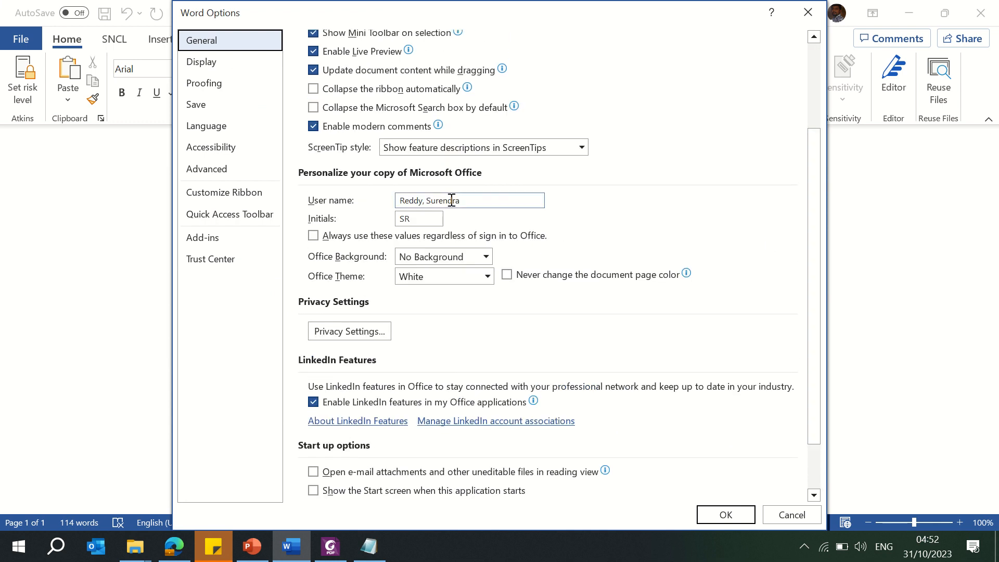
left_click(423, 219)
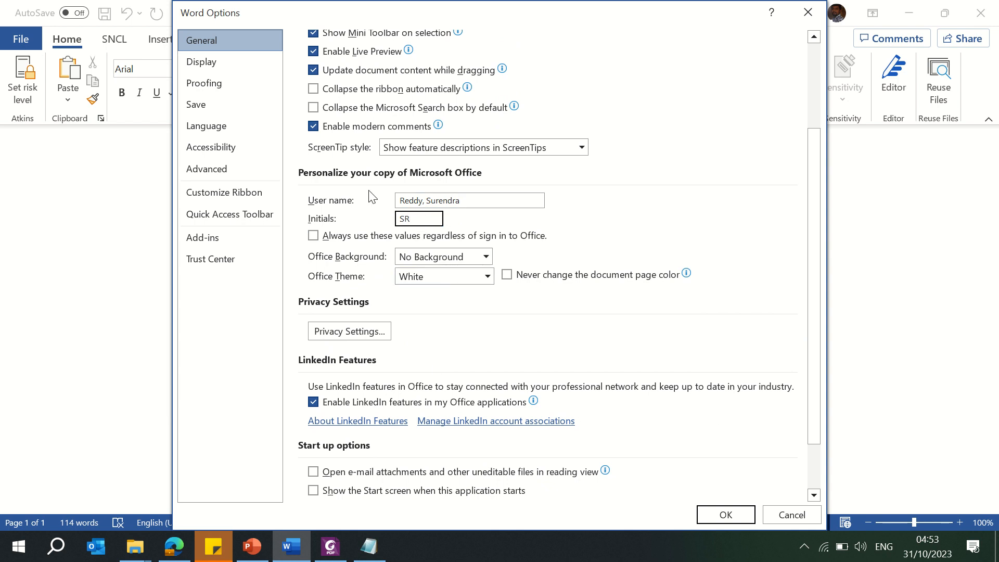
left_click(214, 67)
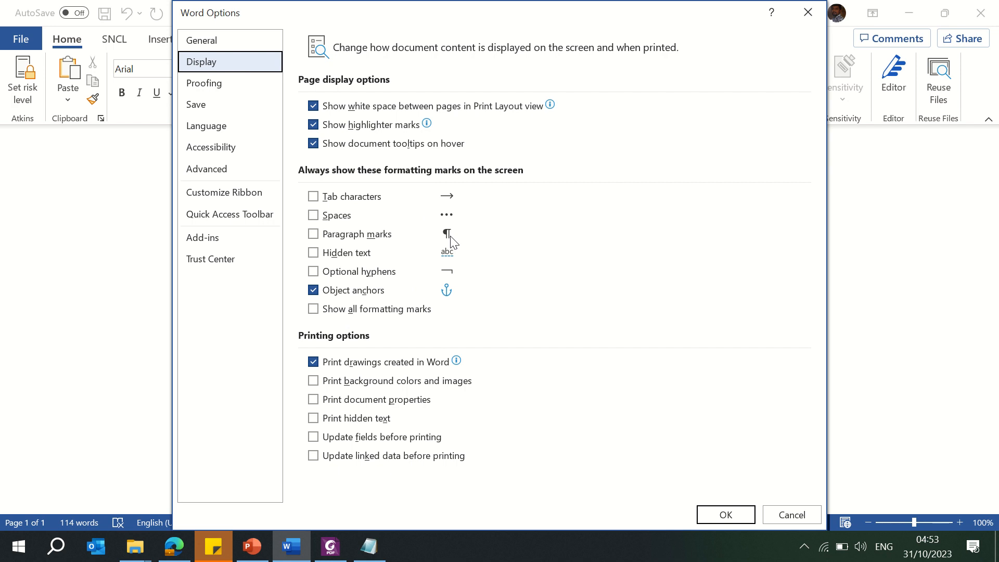
Step: In Proofing, add an AutoCorrect entry replacing SR with the user's full name, and close Word Options
left_click(219, 93)
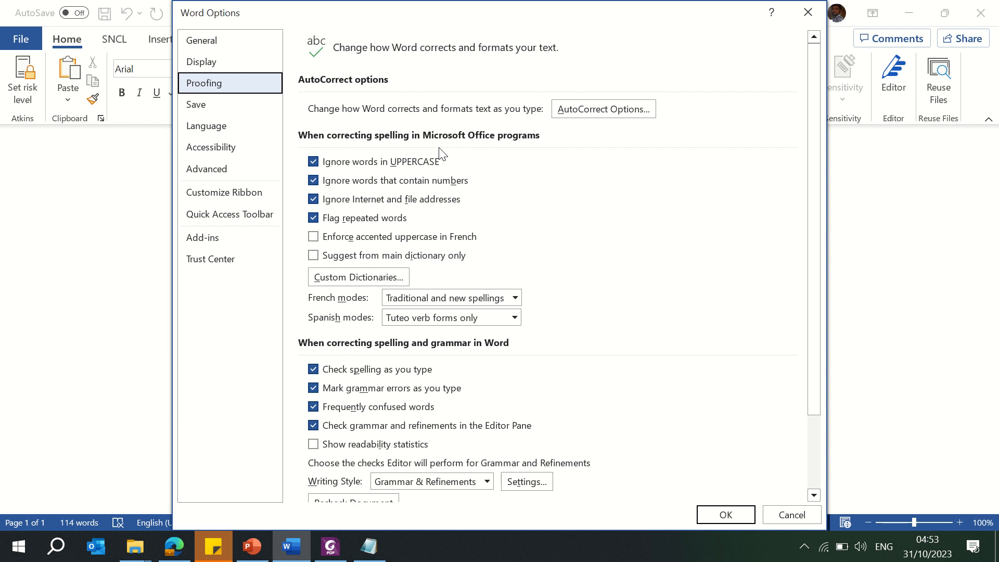
left_click(618, 110)
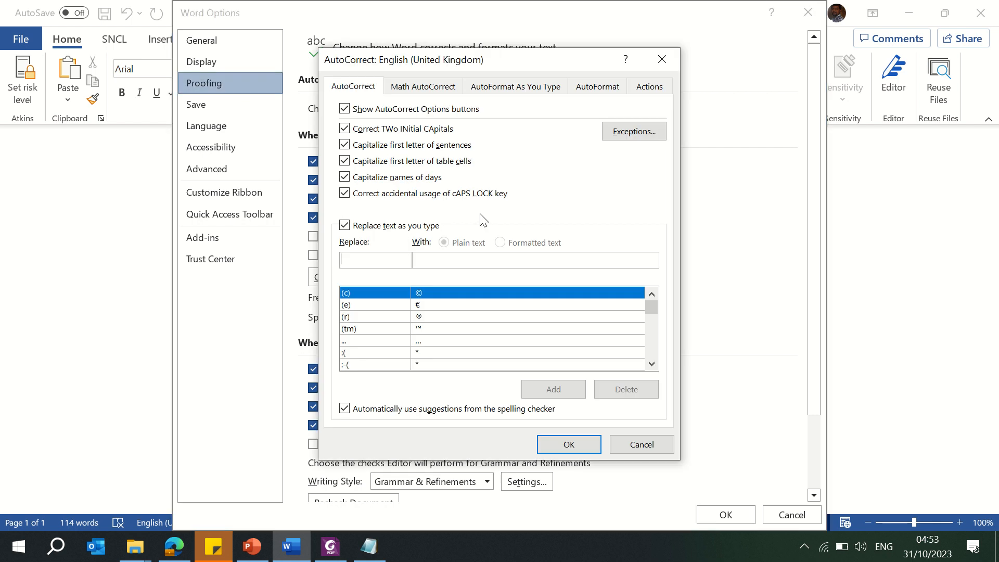
type("SR")
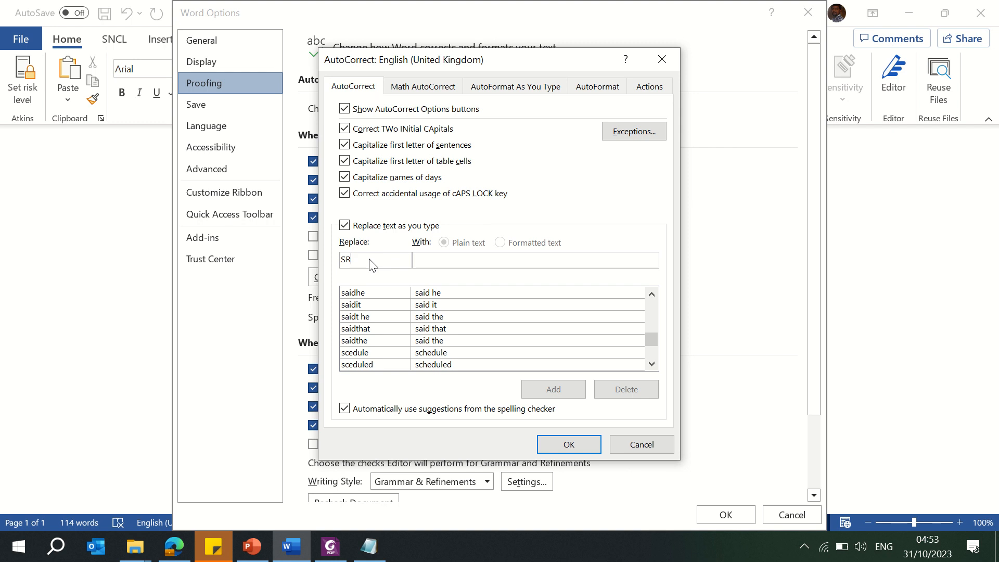
key("Tab")
type("Surend")
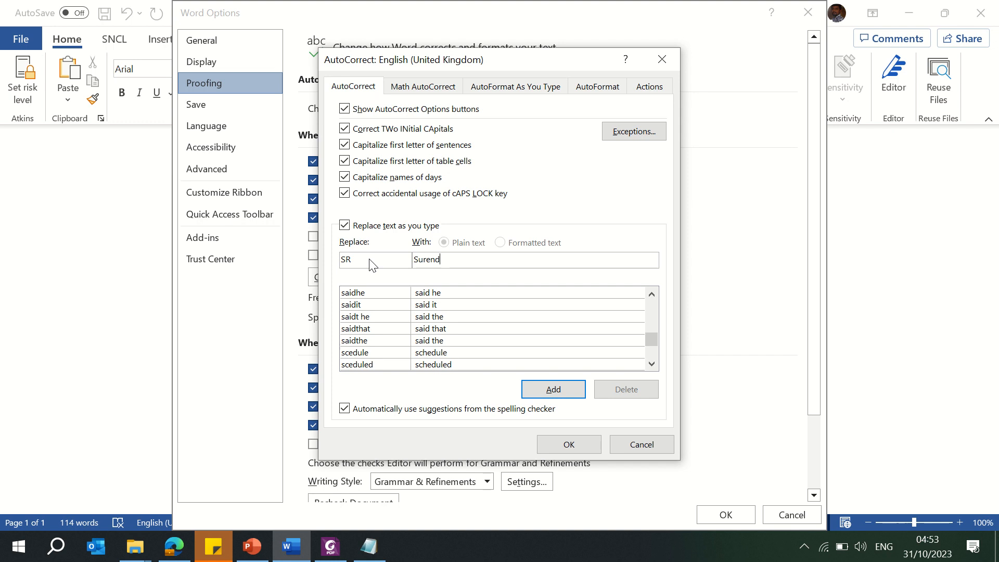
type("ra Reddy")
left_click(554, 390)
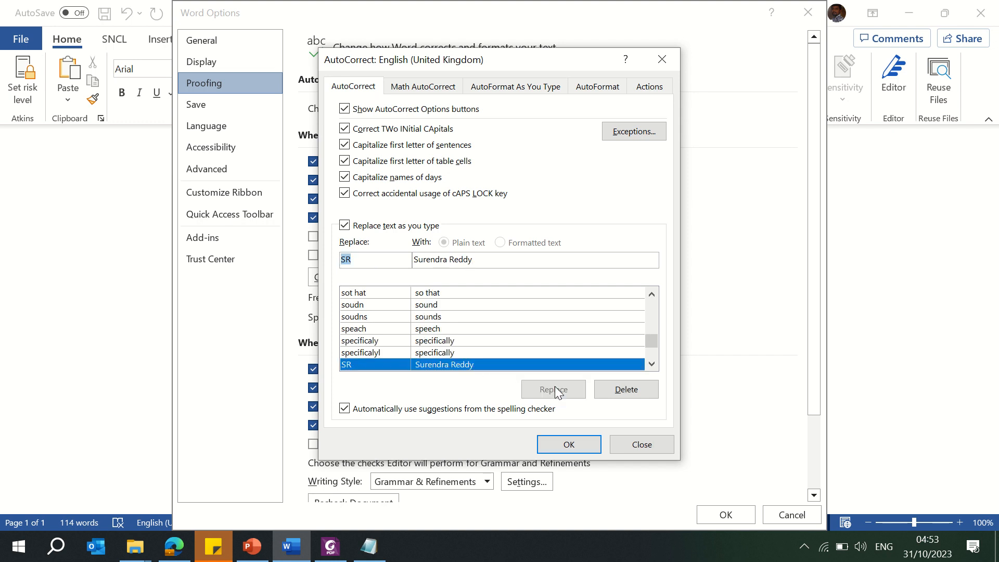
left_click(568, 444)
left_click(726, 515)
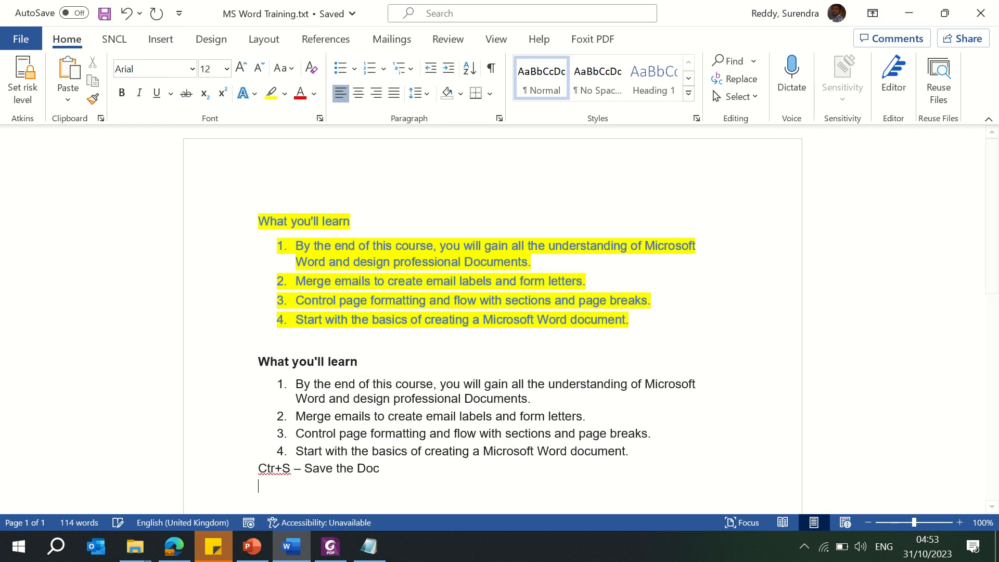
Step: Add two blank lines after the last line and type SR so it expands to the full name
left_click(430, 470)
key("Return")
key("Return")
type("SR")
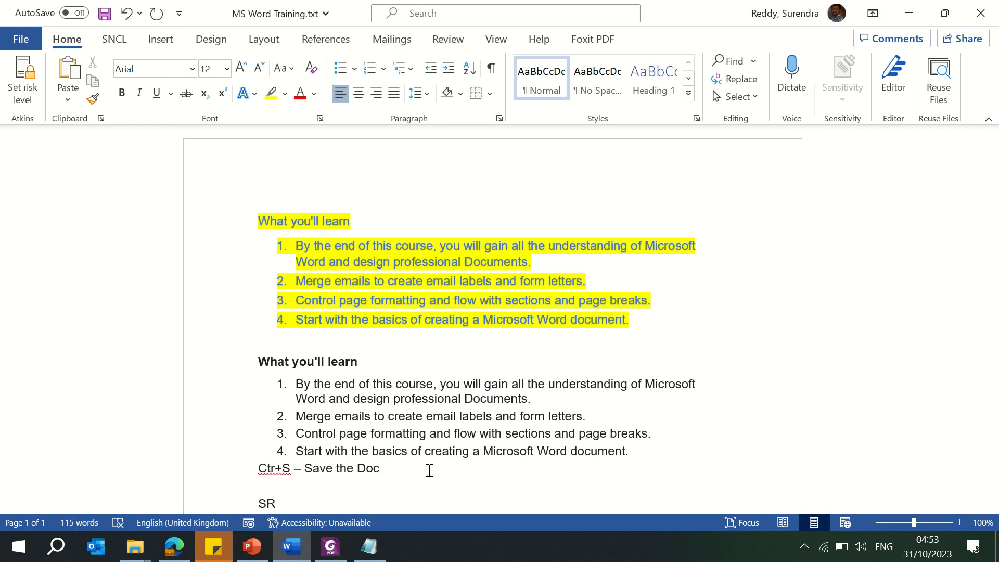
key("Down")
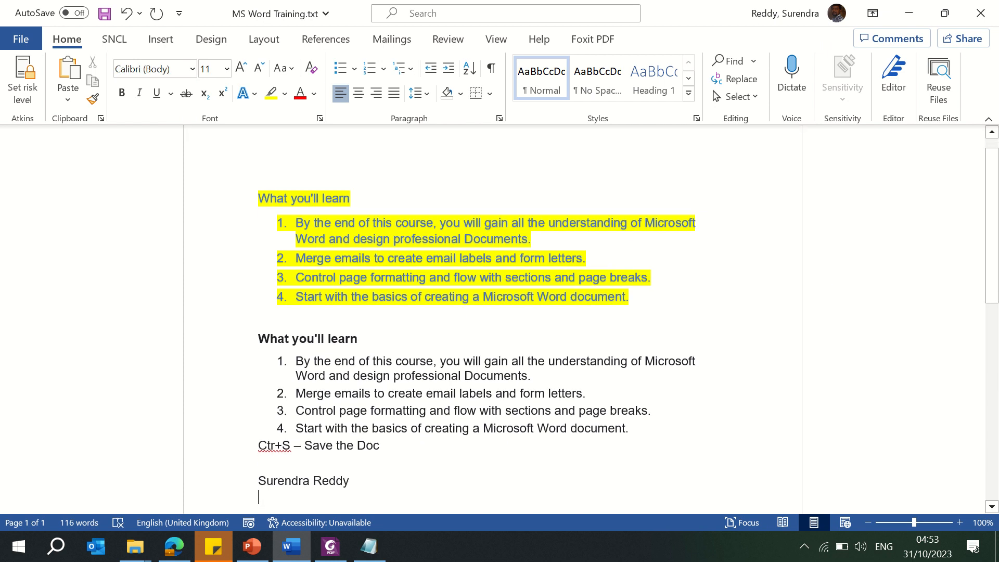
Step: On a new line below the name, type "Banaglore Internation Airport"
key("Up")
key("Up")
key("Down")
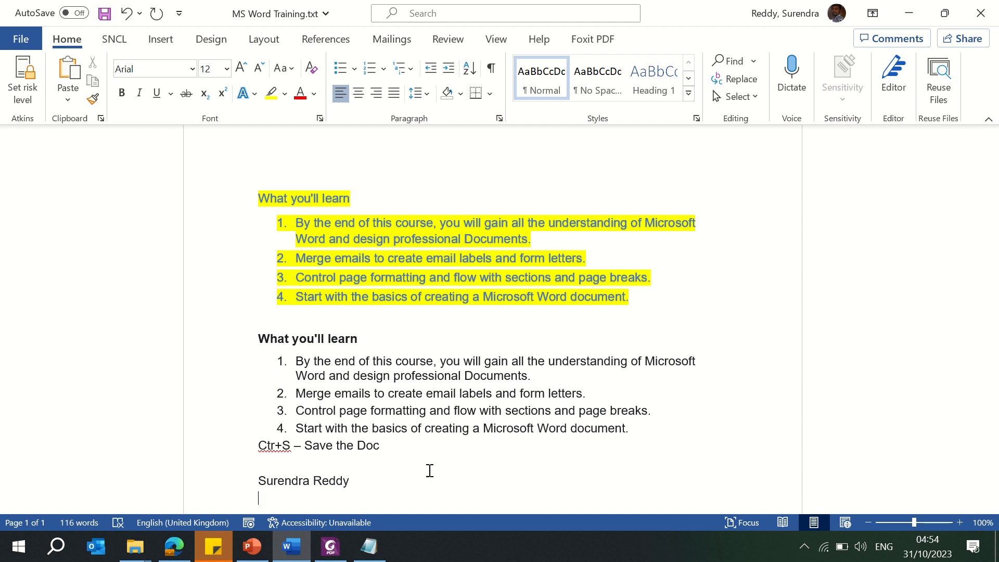
type("Banaglore In")
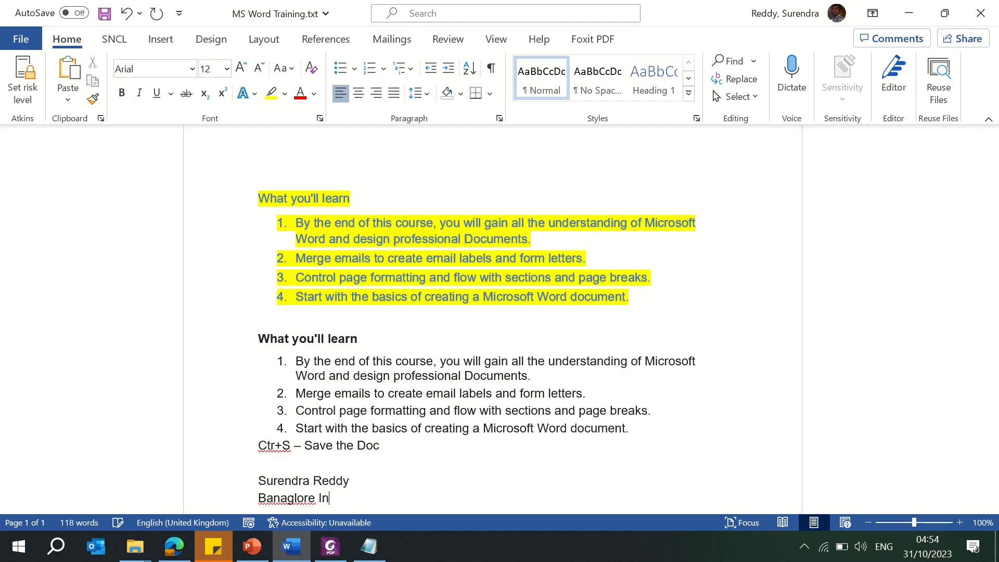
type("ternation ")
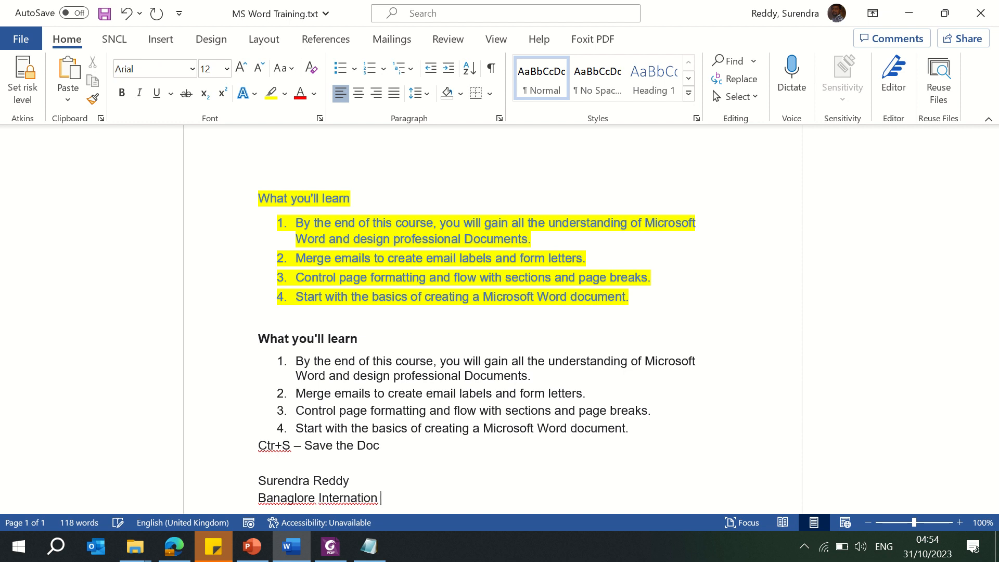
type("Airport")
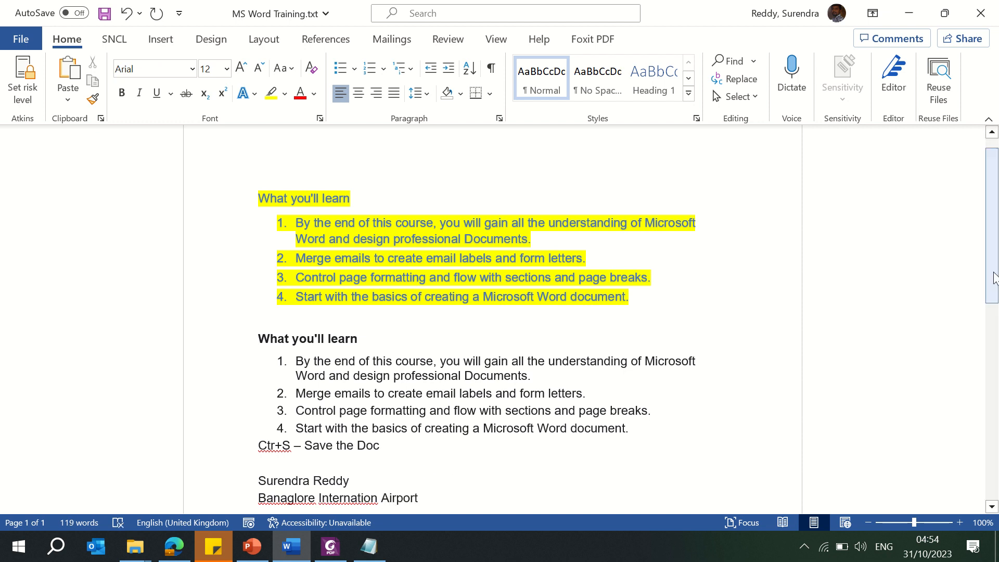
Step: Correct "Banaglore" to Bangalore and "Internation" to International using the spelling suggestions
scroll(995, 293, "down", 4)
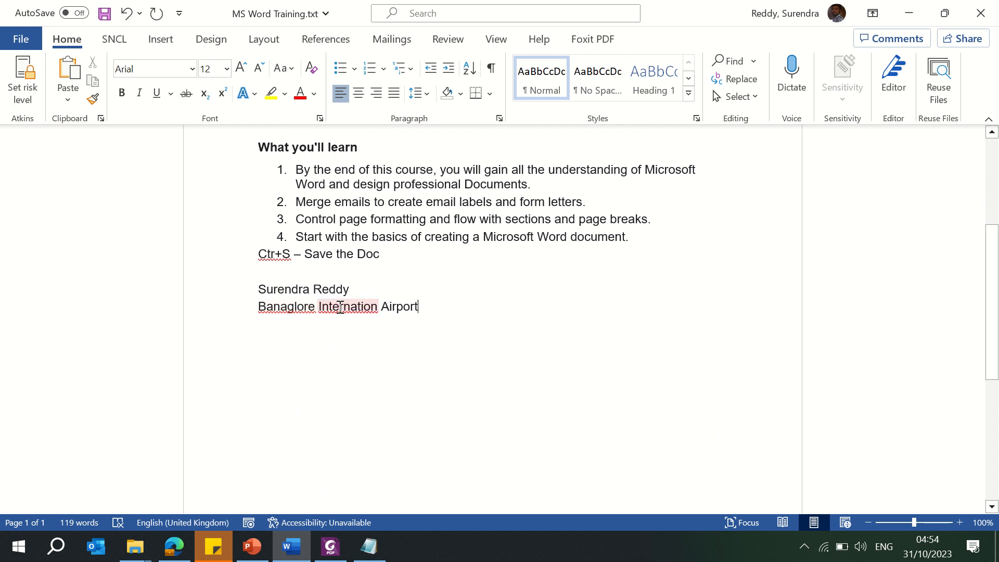
right_click(274, 309)
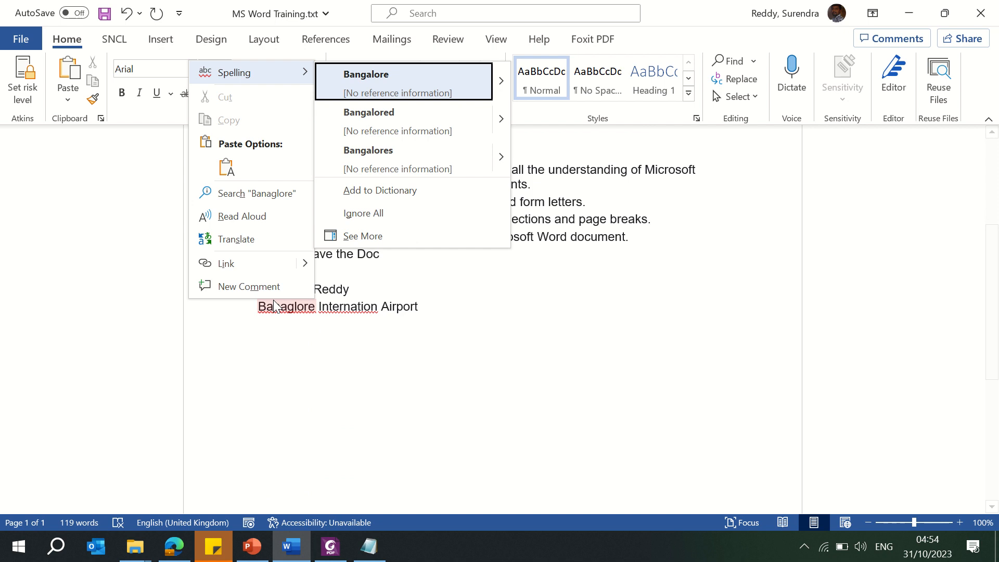
left_click(387, 79)
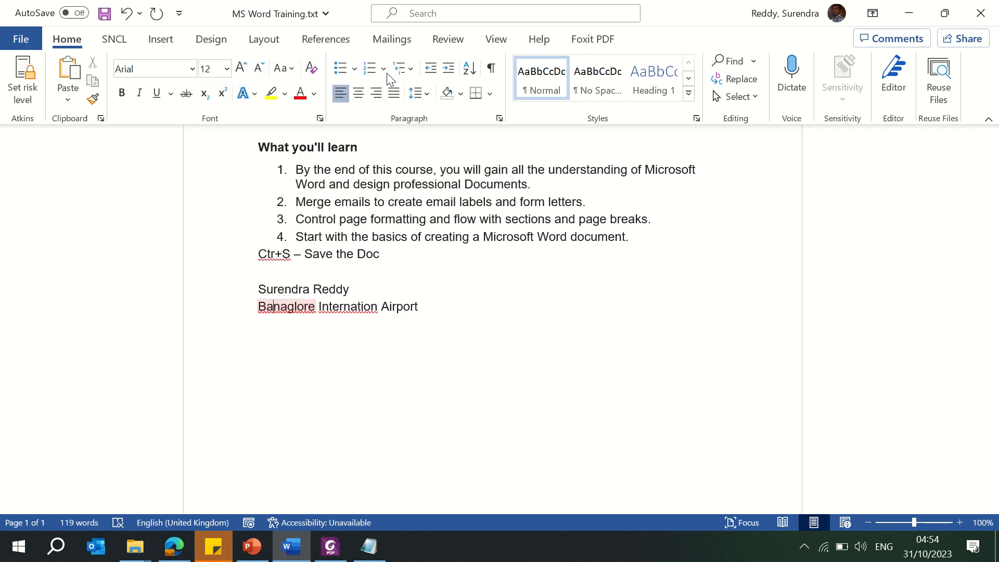
right_click(345, 306)
left_click(463, 80)
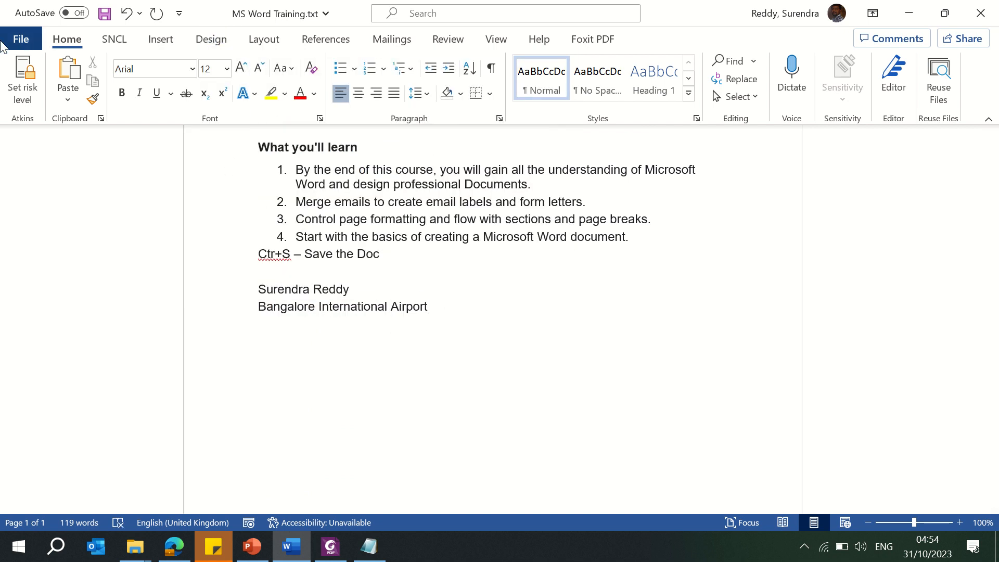
Step: Open Word Options and review the Proofing spelling and grammar correction settings
left_click(20, 40)
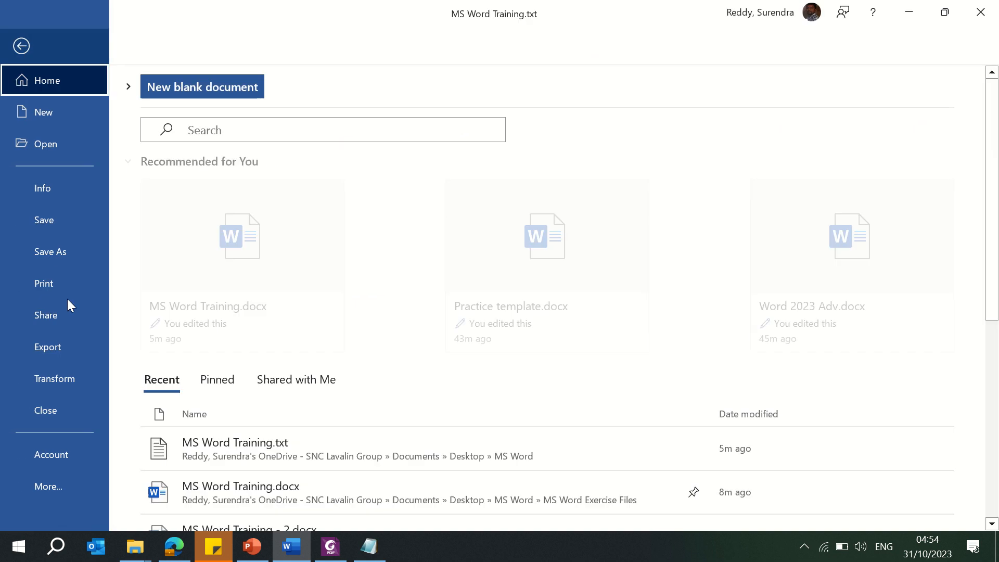
left_click(59, 486)
left_click(147, 486)
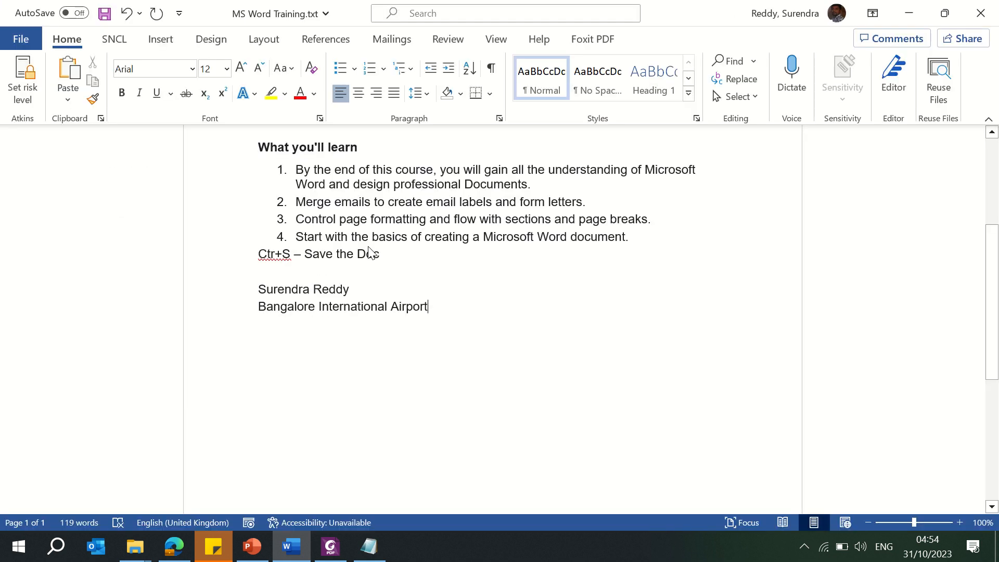
left_click(227, 84)
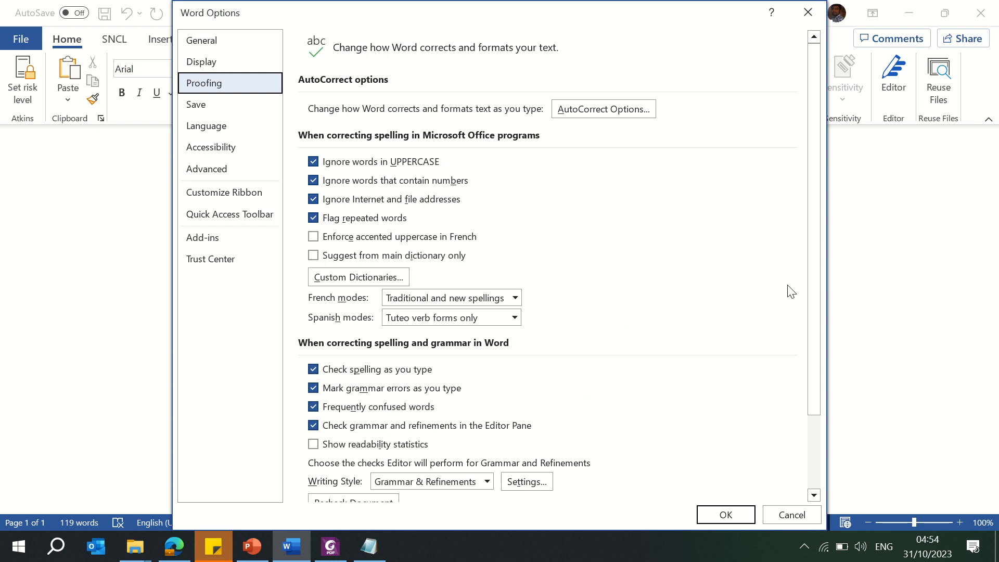
left_click_drag(810, 294, 816, 351)
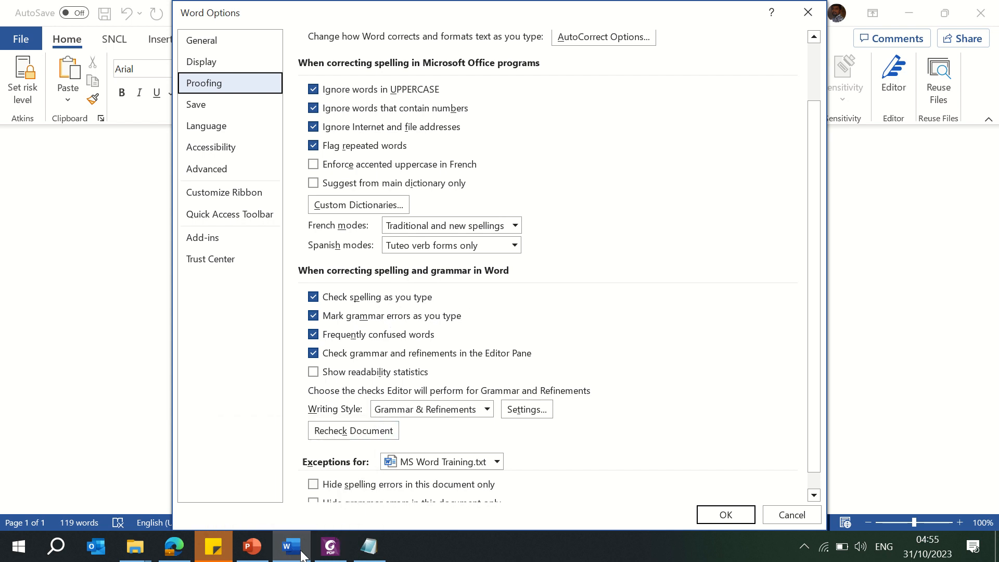
mouse_move(299, 551)
left_click_drag(820, 277, 809, 366)
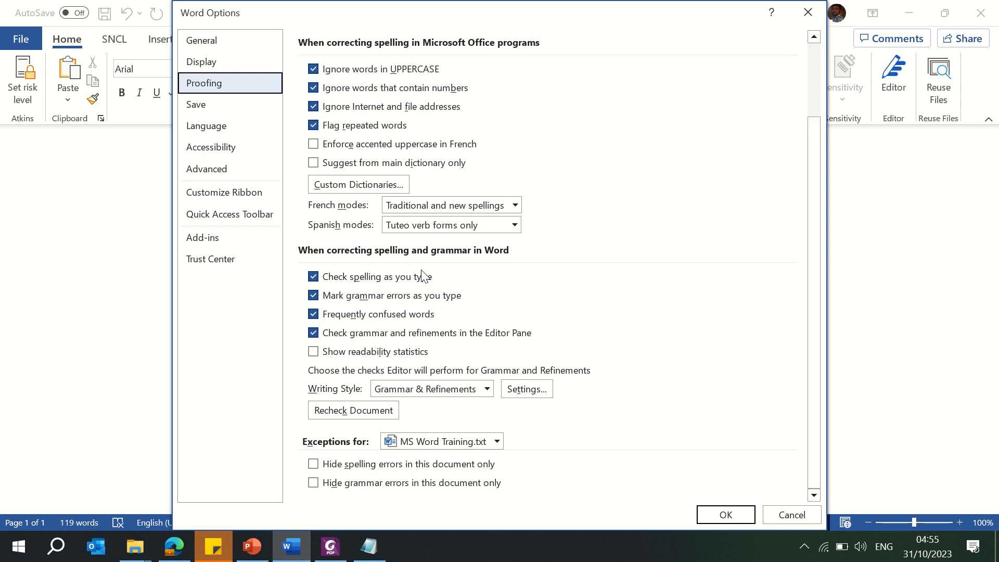
Step: Review the Save settings, including the default save format list and default local file location
left_click(210, 115)
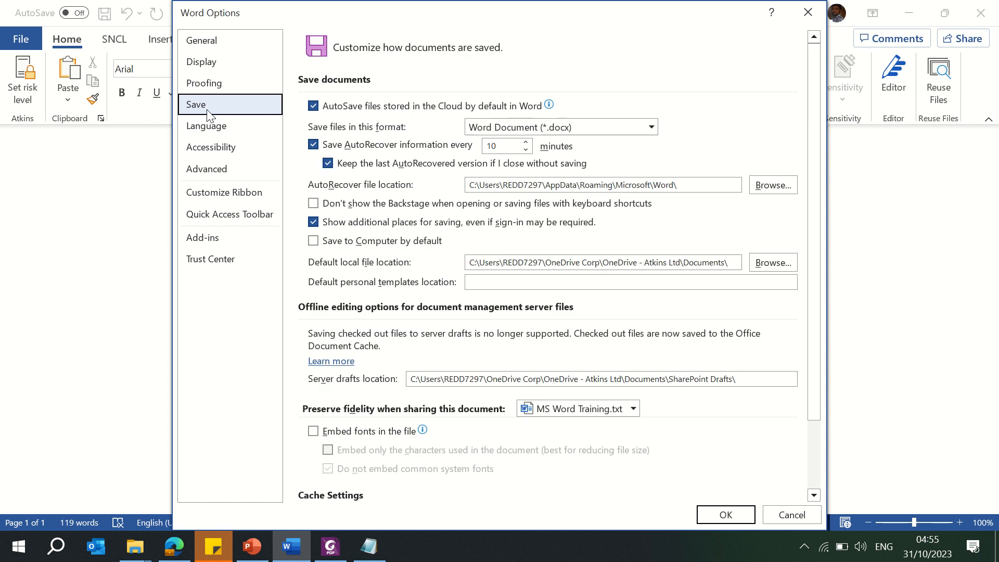
left_click(619, 131)
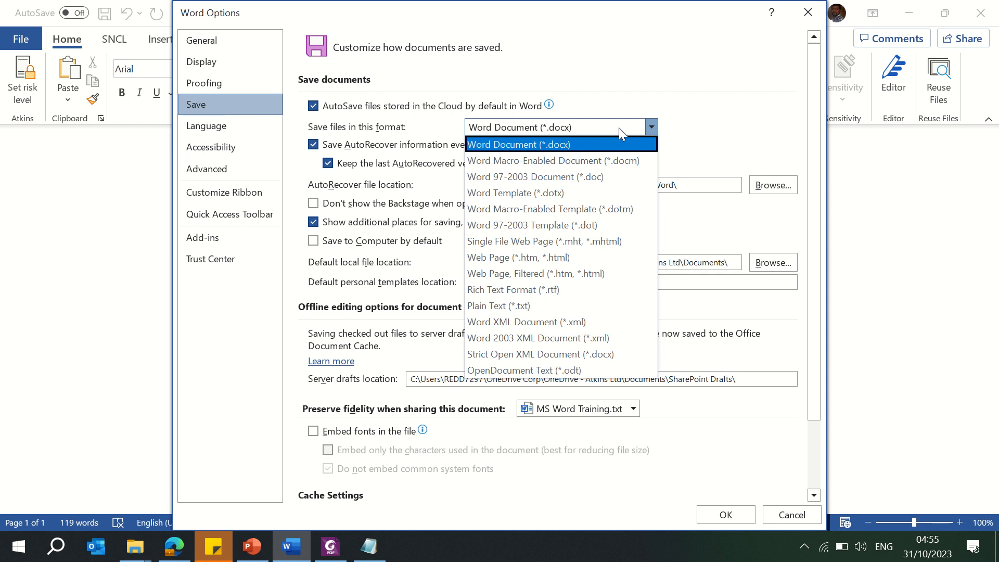
left_click(619, 127)
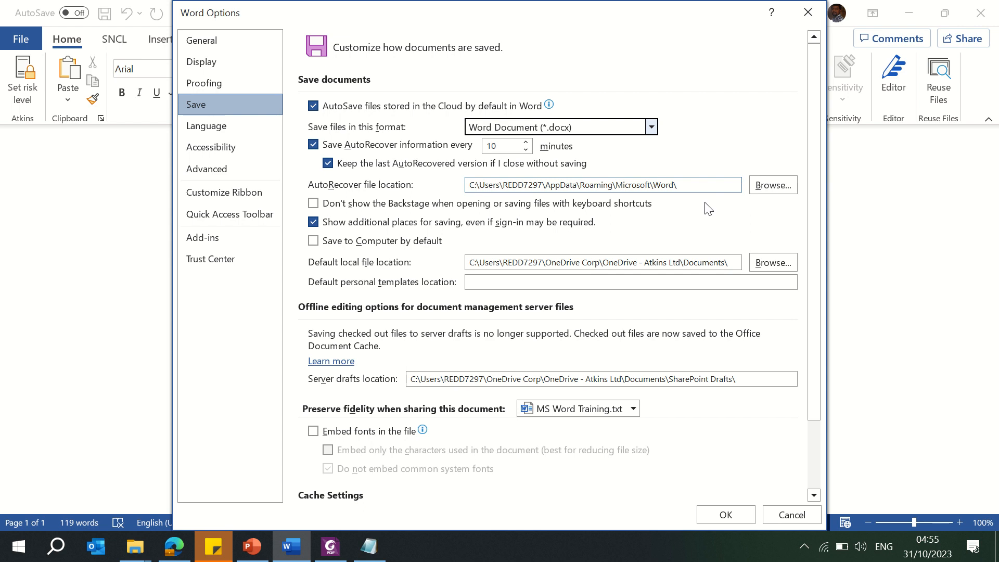
left_click(588, 262)
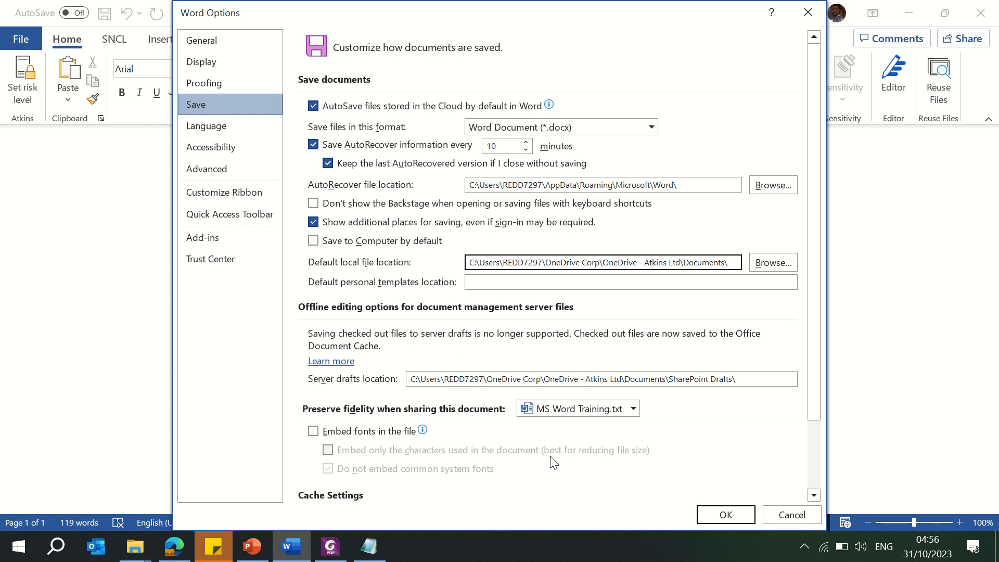
left_click_drag(814, 386, 830, 468)
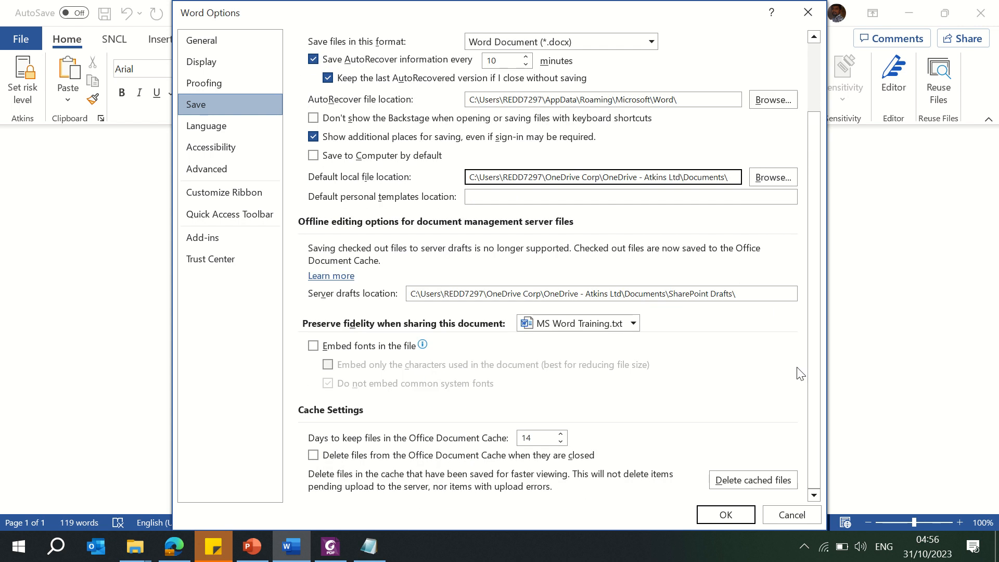
Step: Open the Language page and the Add a Language dialog, then cancel it
left_click(222, 127)
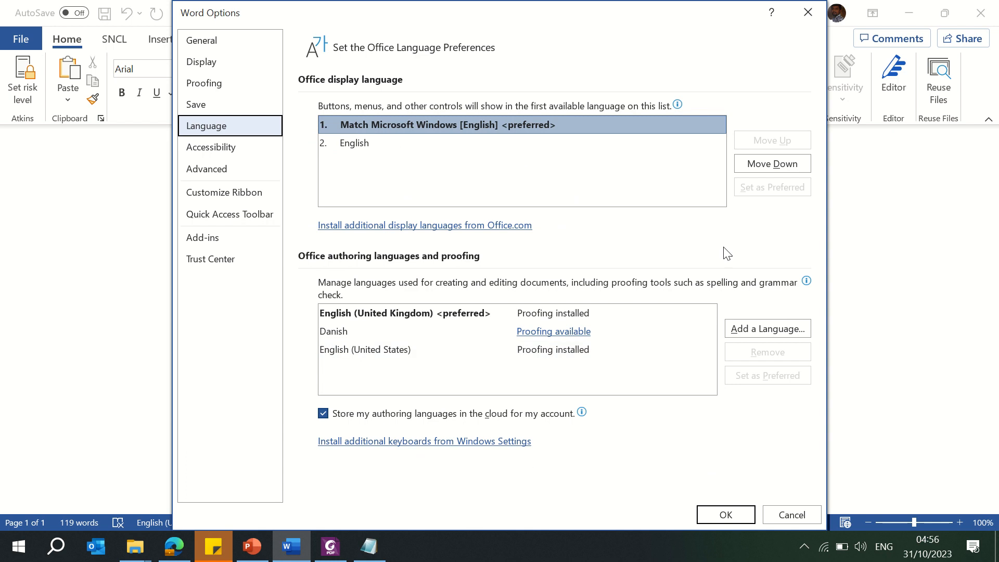
left_click(766, 334)
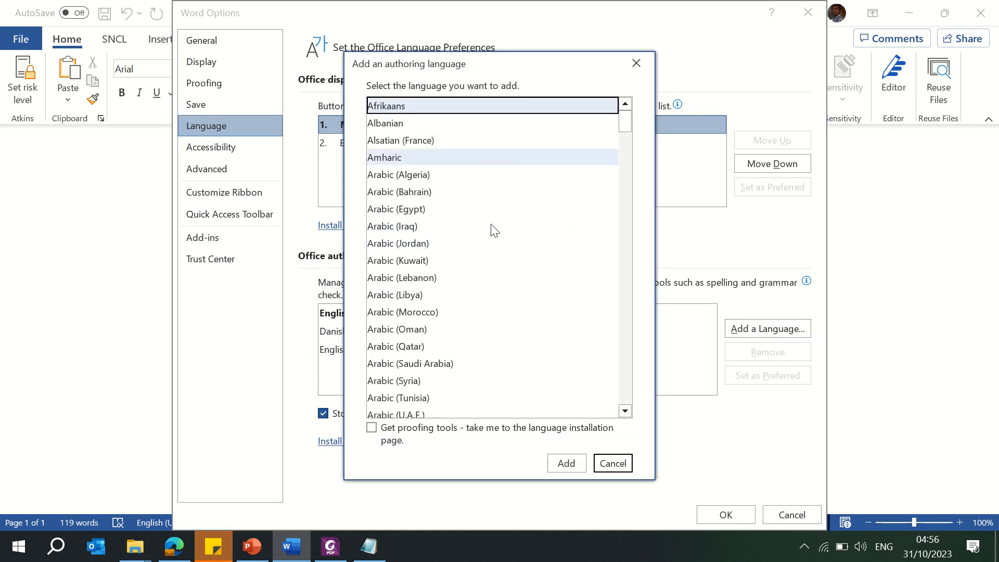
left_click(615, 464)
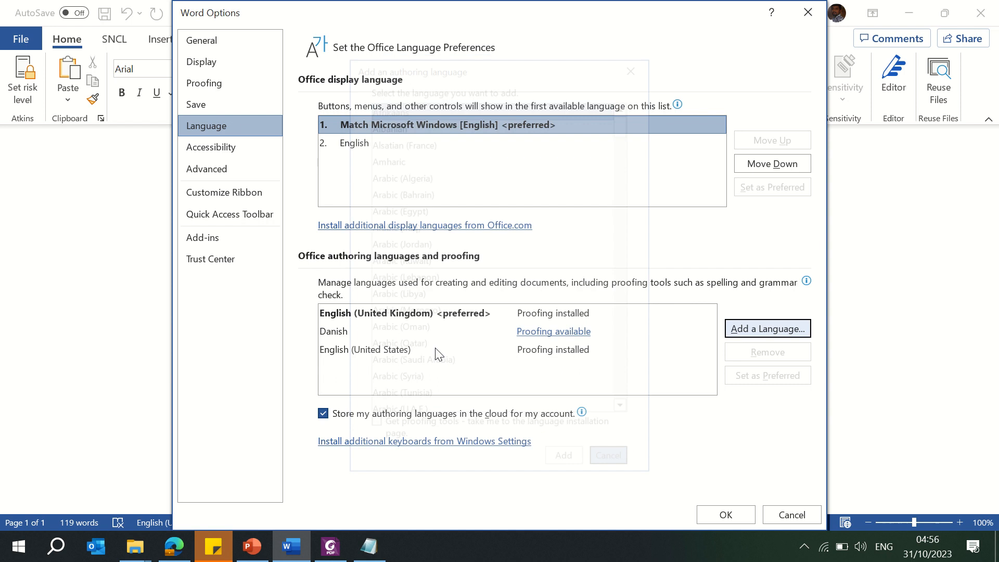
Step: Review the Advanced and Customize Ribbon pages, then close Word Options with OK
left_click(223, 171)
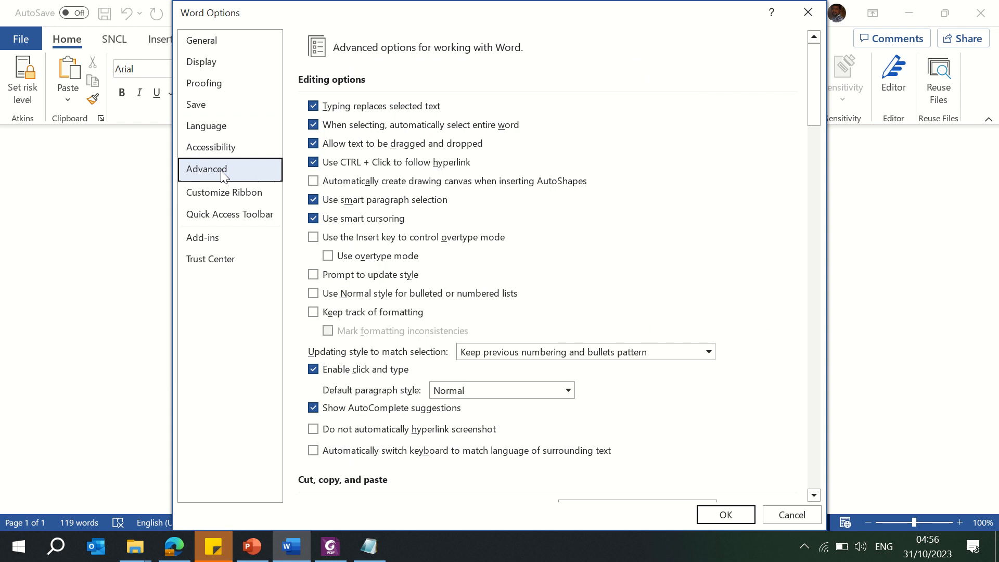
left_click(209, 200)
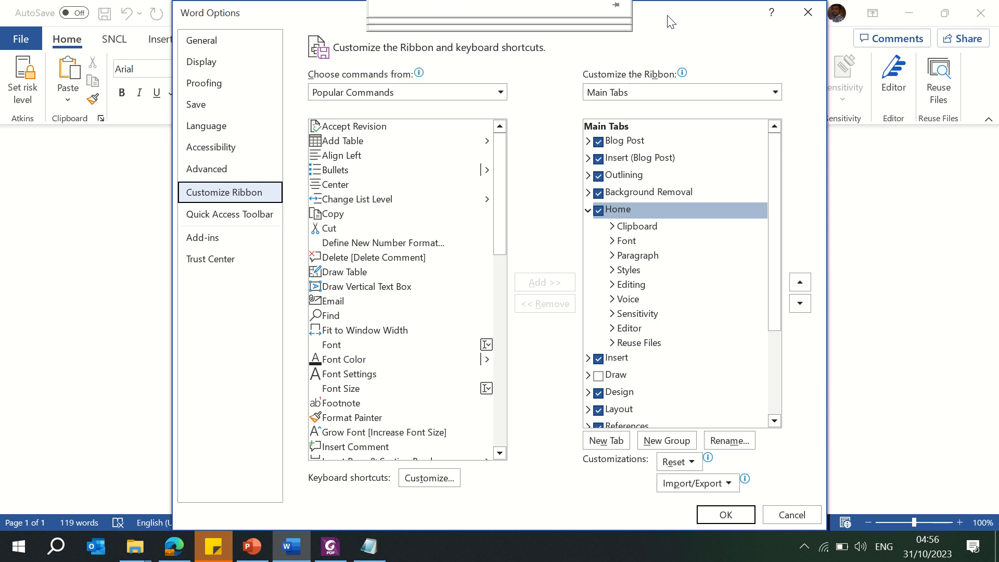
left_click_drag(671, 22, 698, 124)
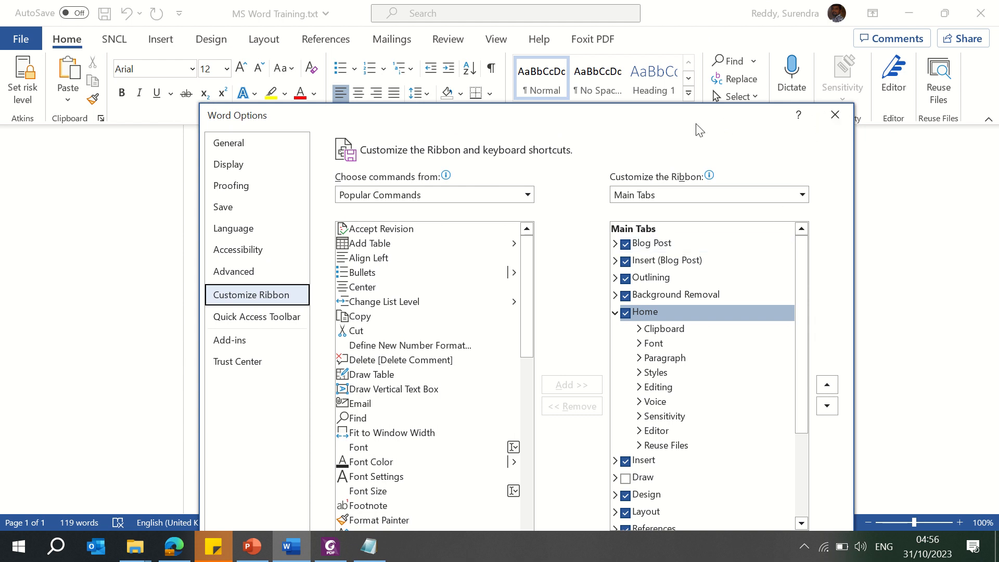
left_click_drag(673, 126, 650, 353)
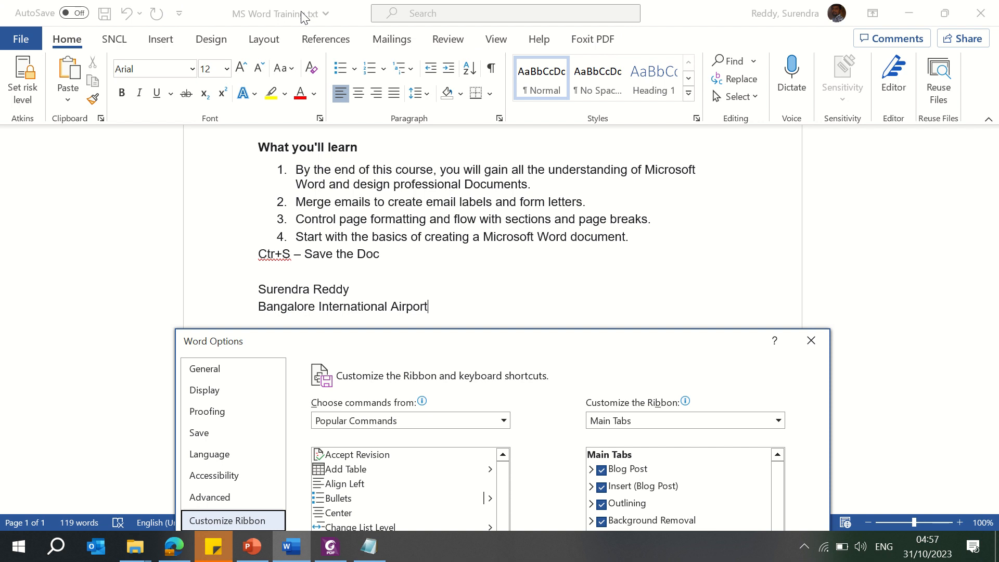
left_click(408, 262)
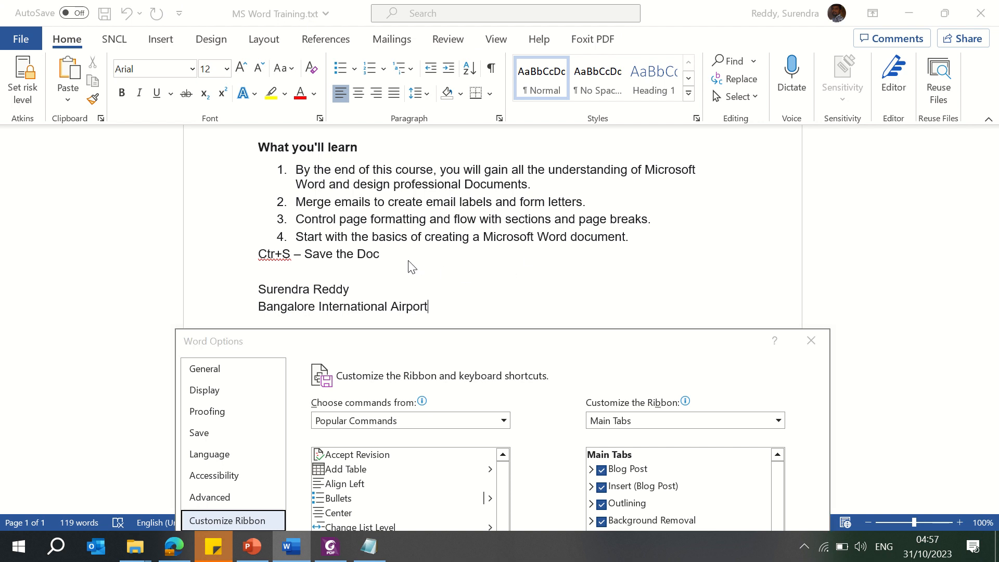
left_click_drag(603, 341, 586, 42)
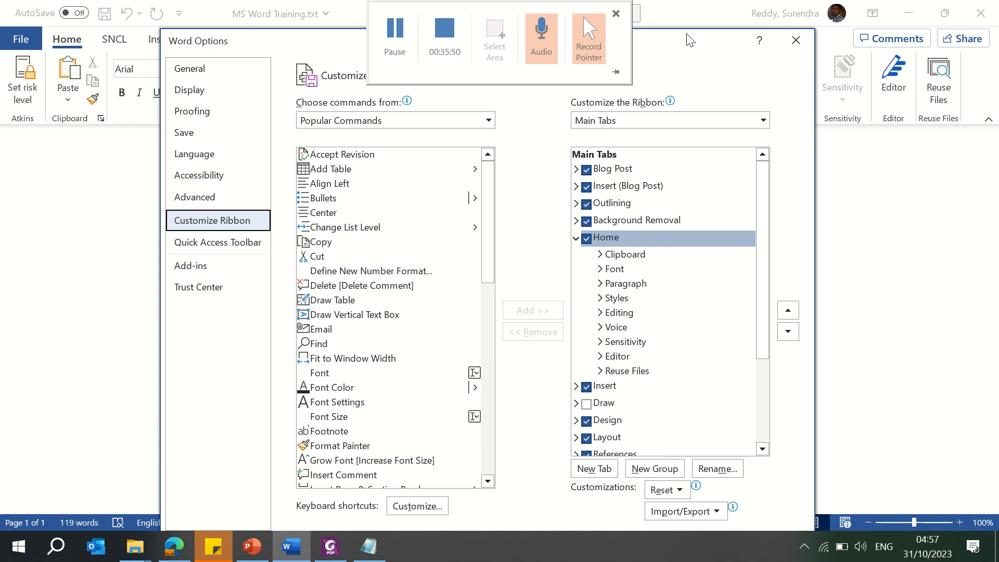
left_click_drag(690, 40, 686, 12)
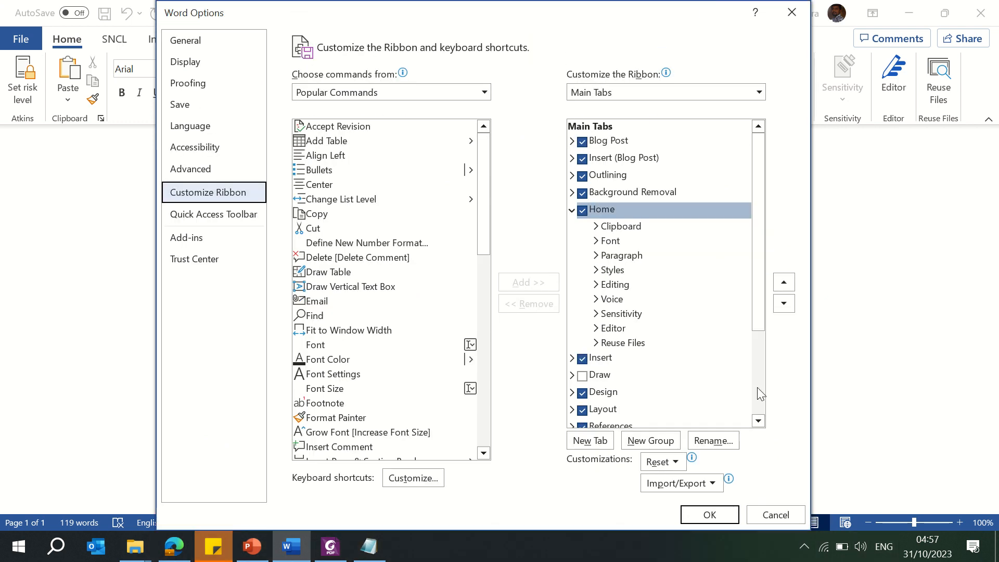
left_click(720, 514)
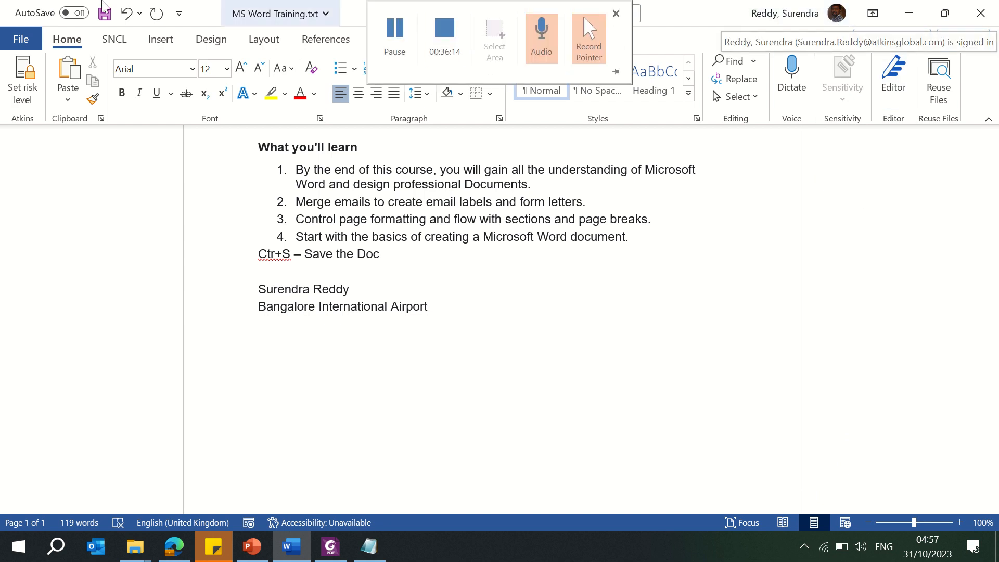
Step: Reopen Word Options and go to the Customize Ribbon page
left_click(20, 42)
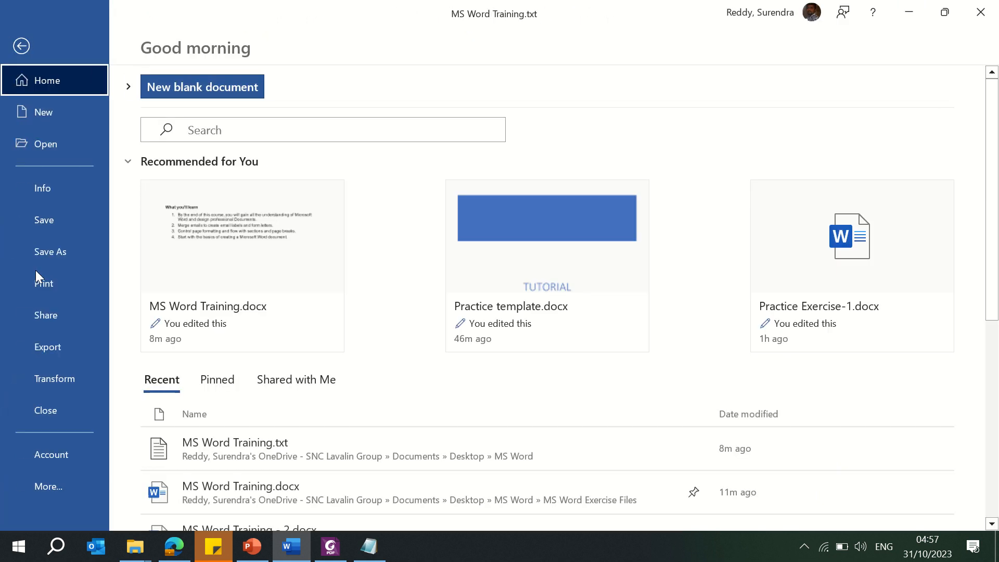
left_click(59, 485)
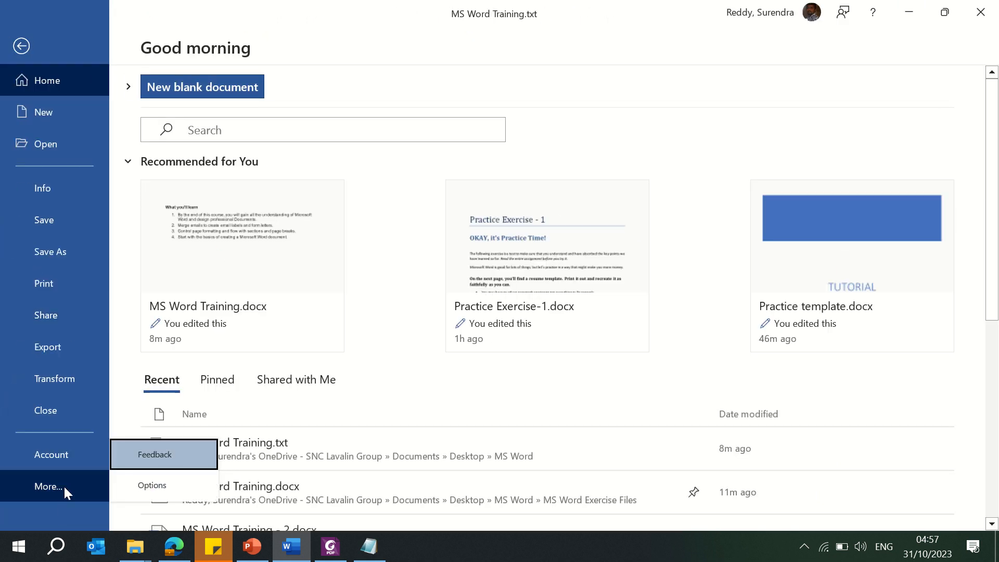
left_click(151, 488)
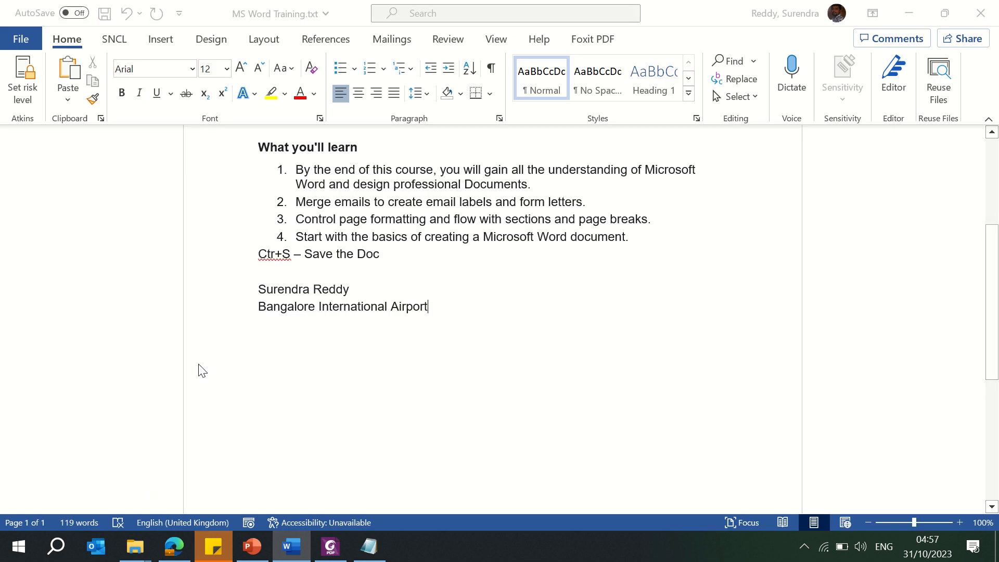
left_click(233, 197)
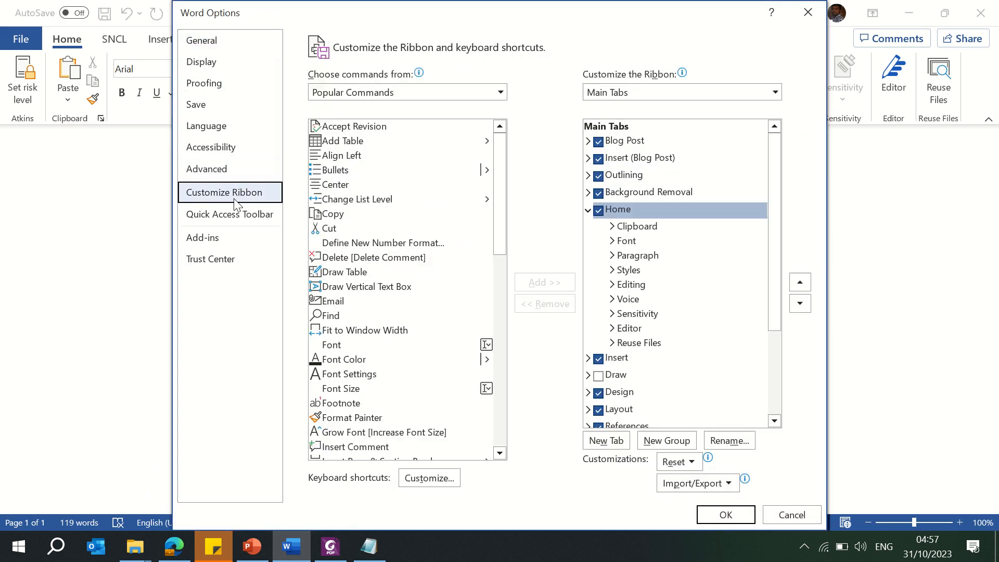